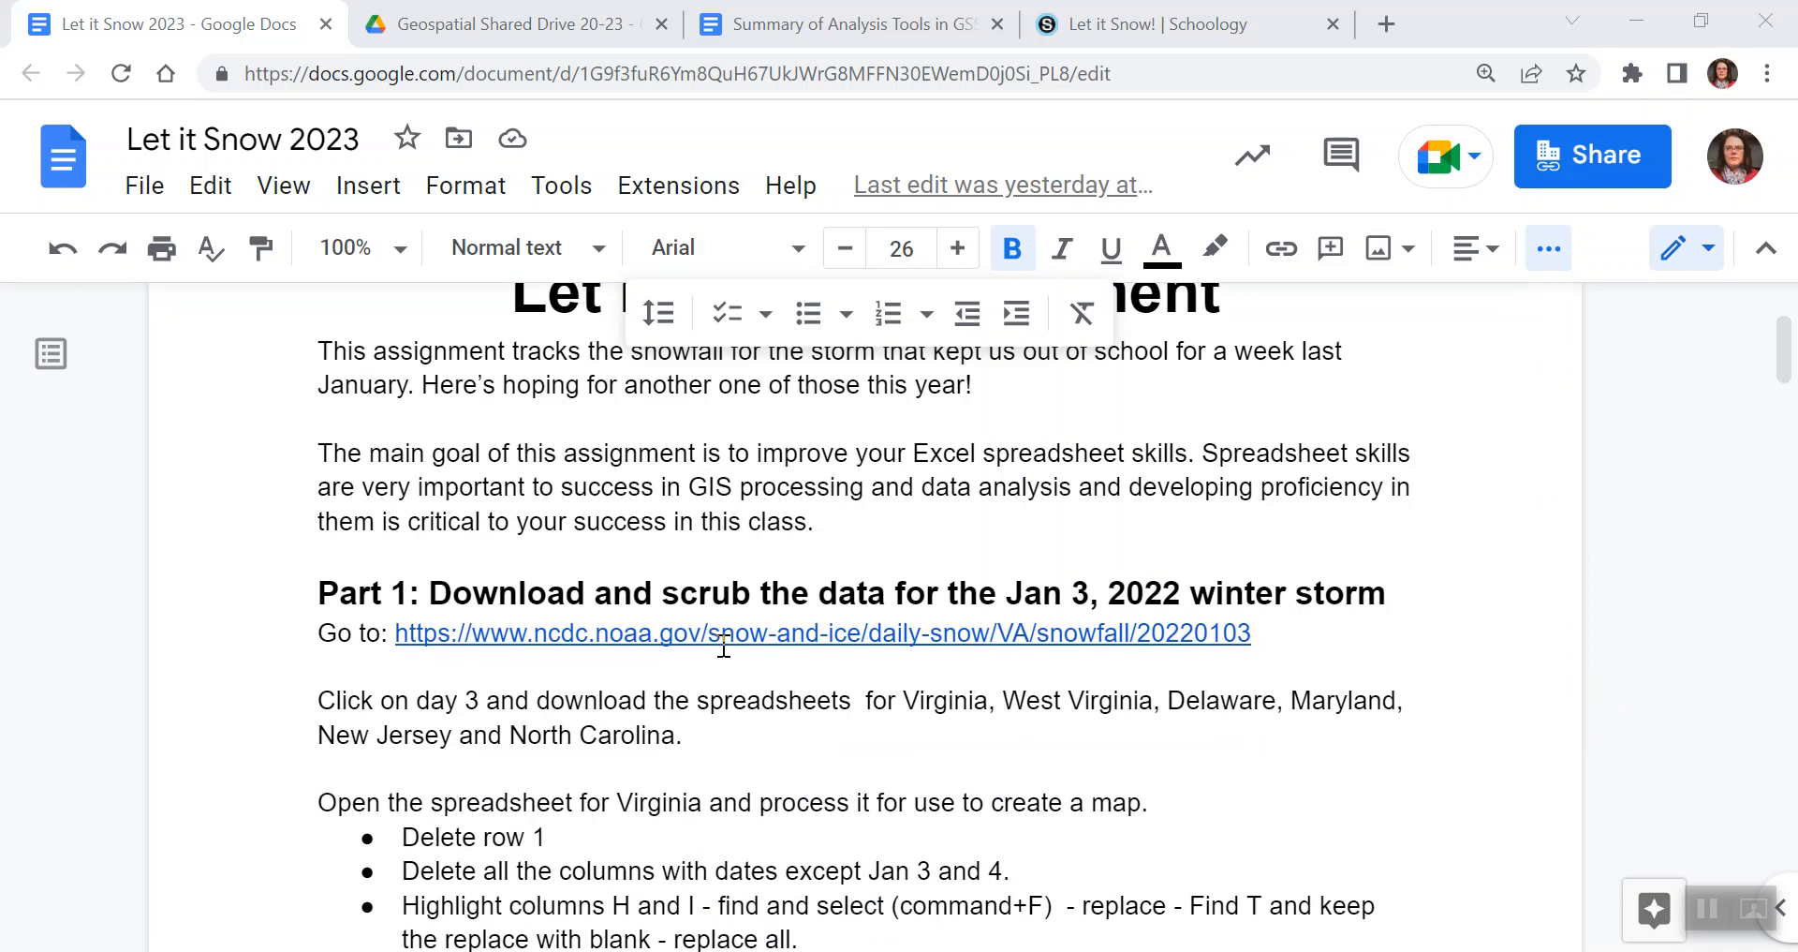
Open the NOAA daily snowfall page linked in Part 1 of the assignment and download the Virginia January 2022 data in CSV format.
{"action": "left_click", "coordinate": [724, 641]}
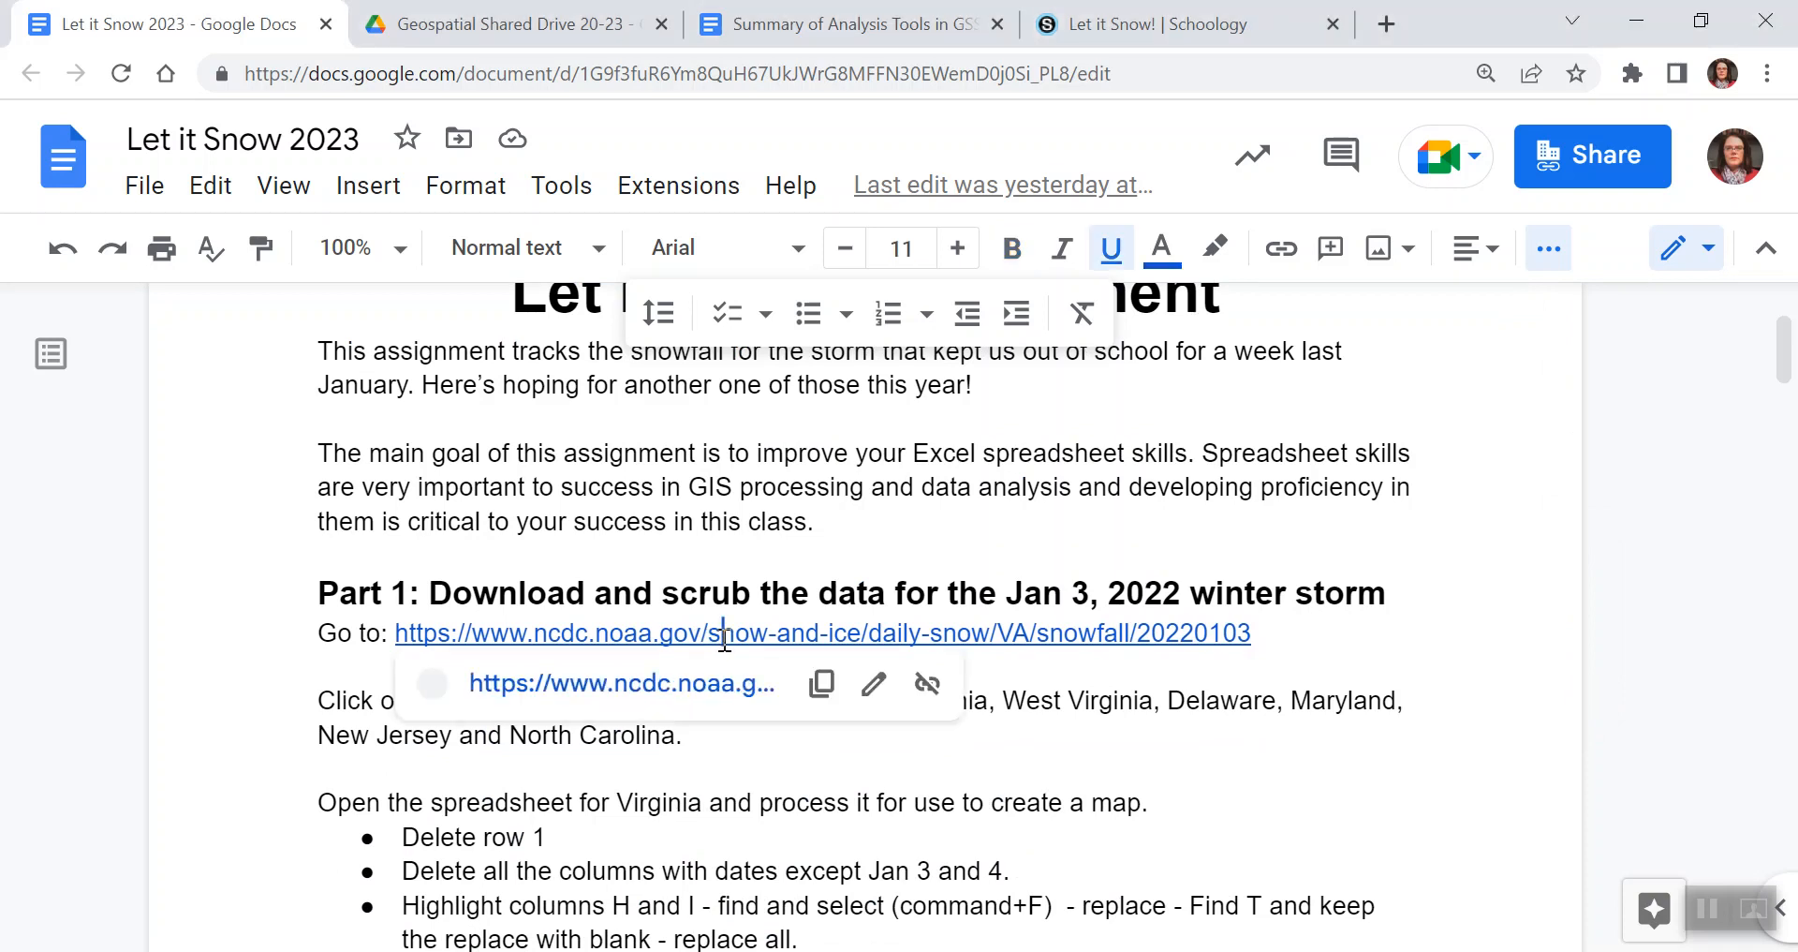
{"action": "left_click", "coordinate": [661, 684]}
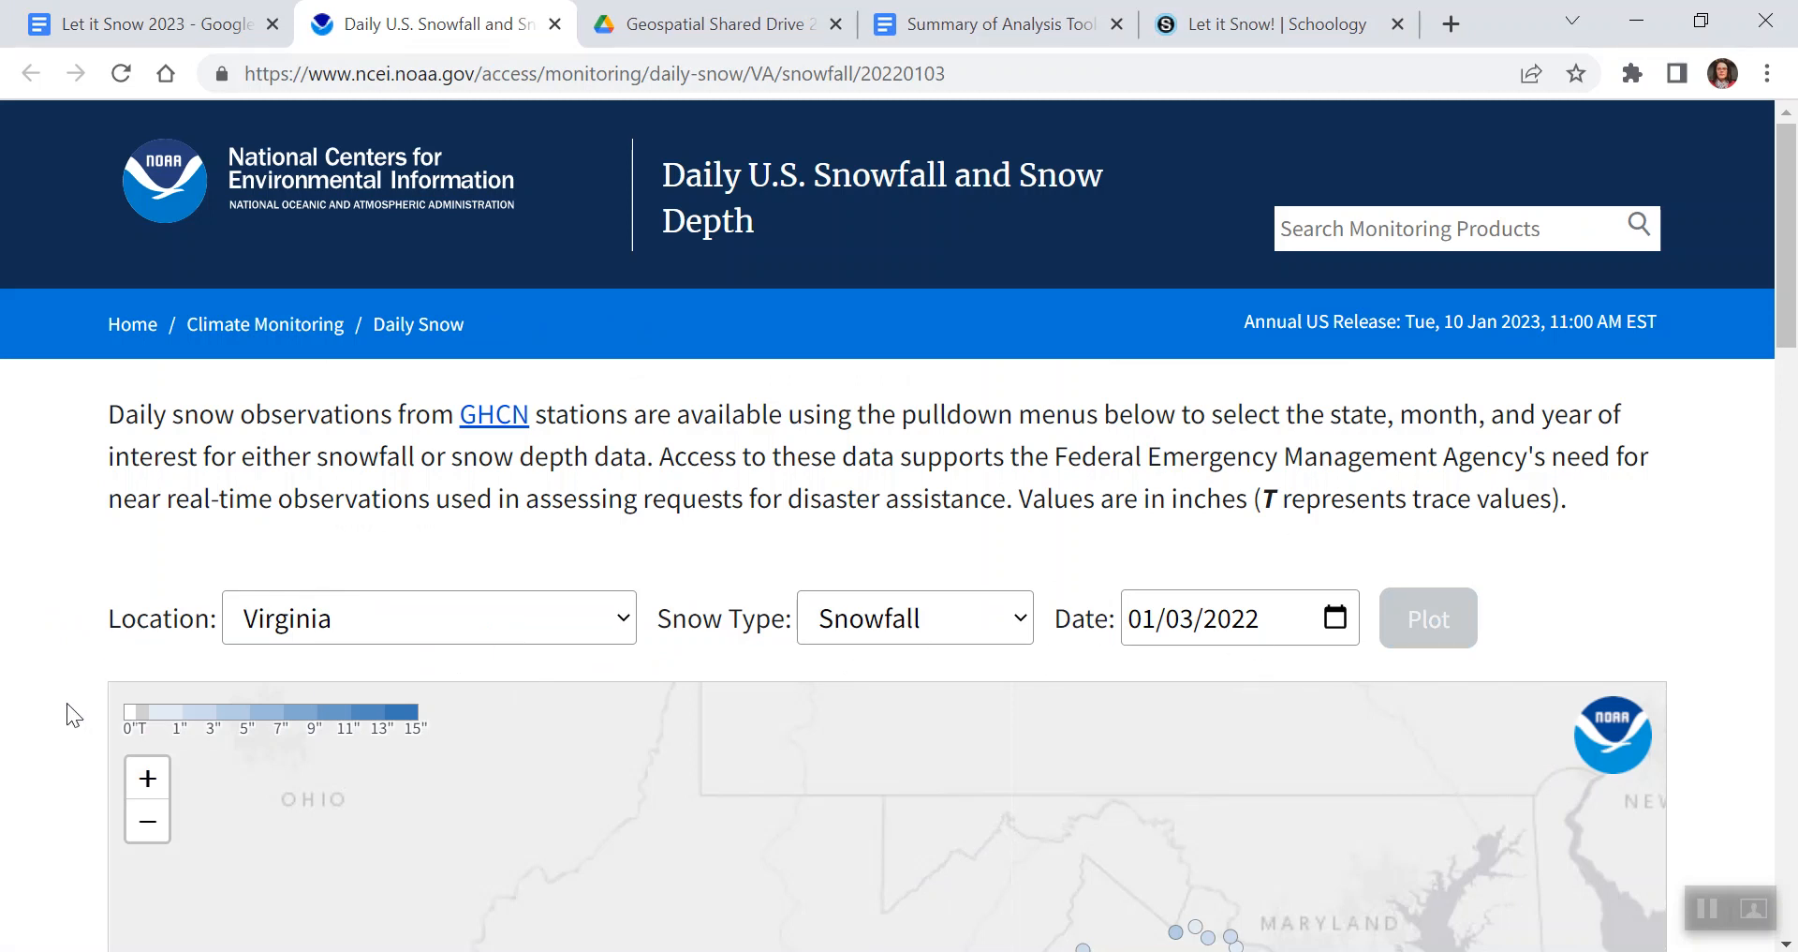
{"action": "scroll", "coordinate": [67, 713], "scroll_direction": "down", "scroll_amount": 2}
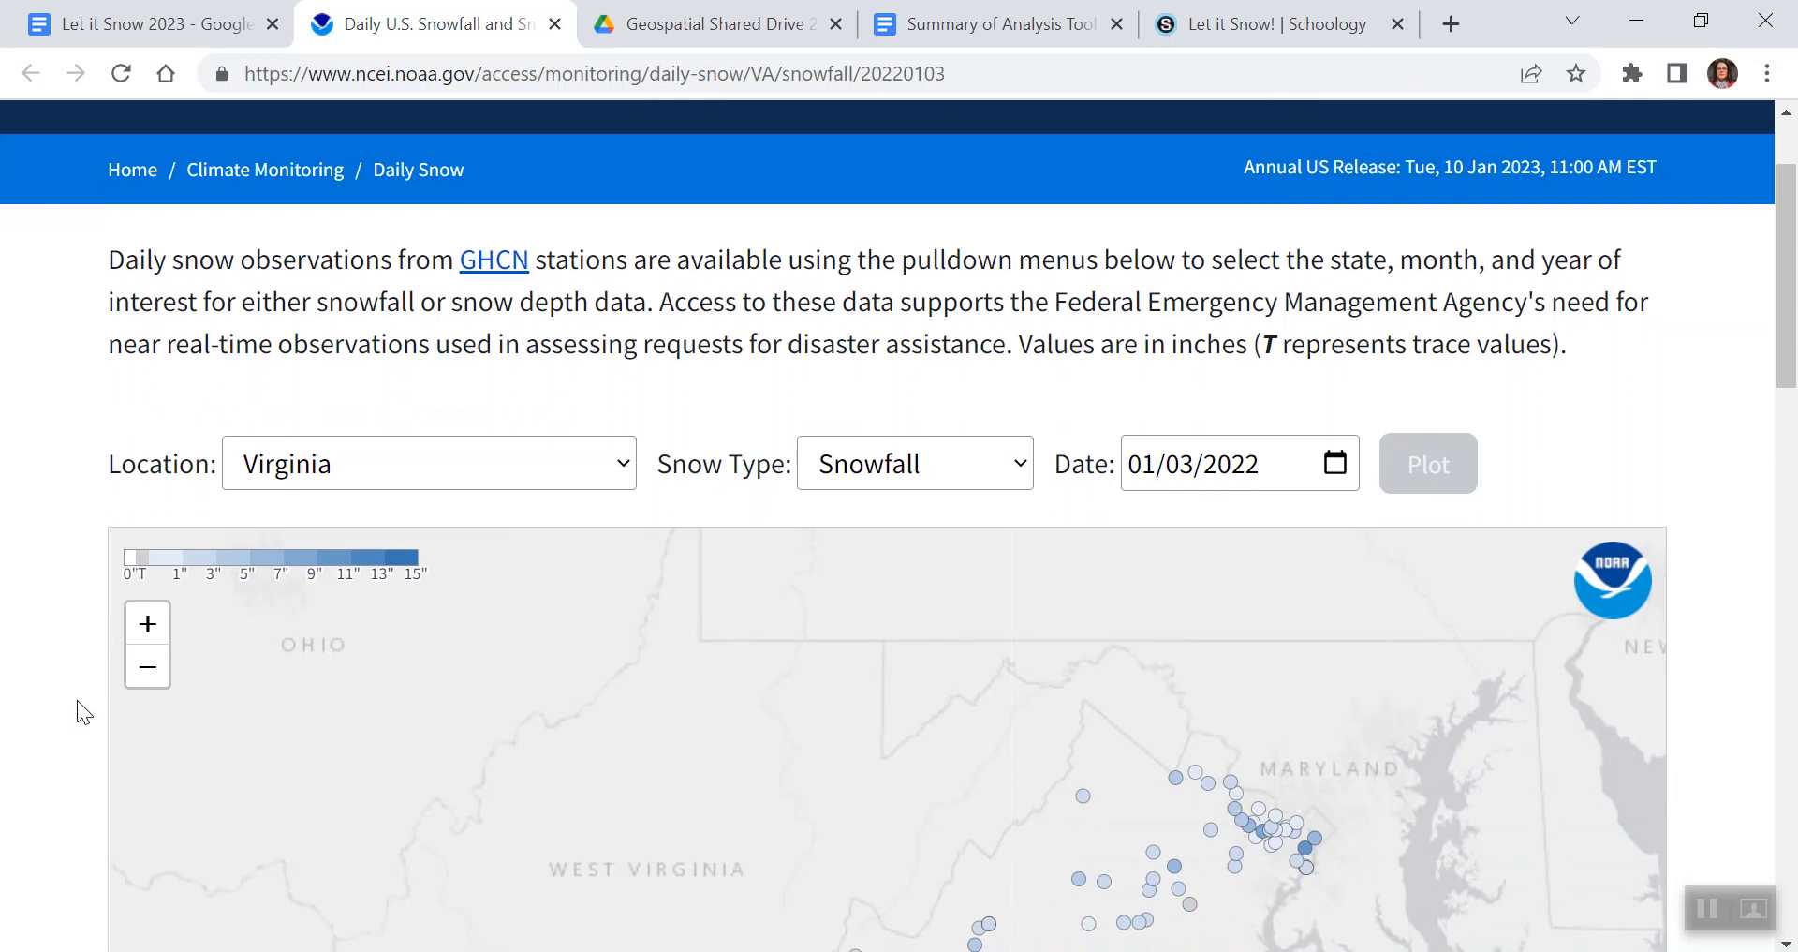
{"action": "scroll", "coordinate": [73, 701], "scroll_direction": "down", "scroll_amount": 7}
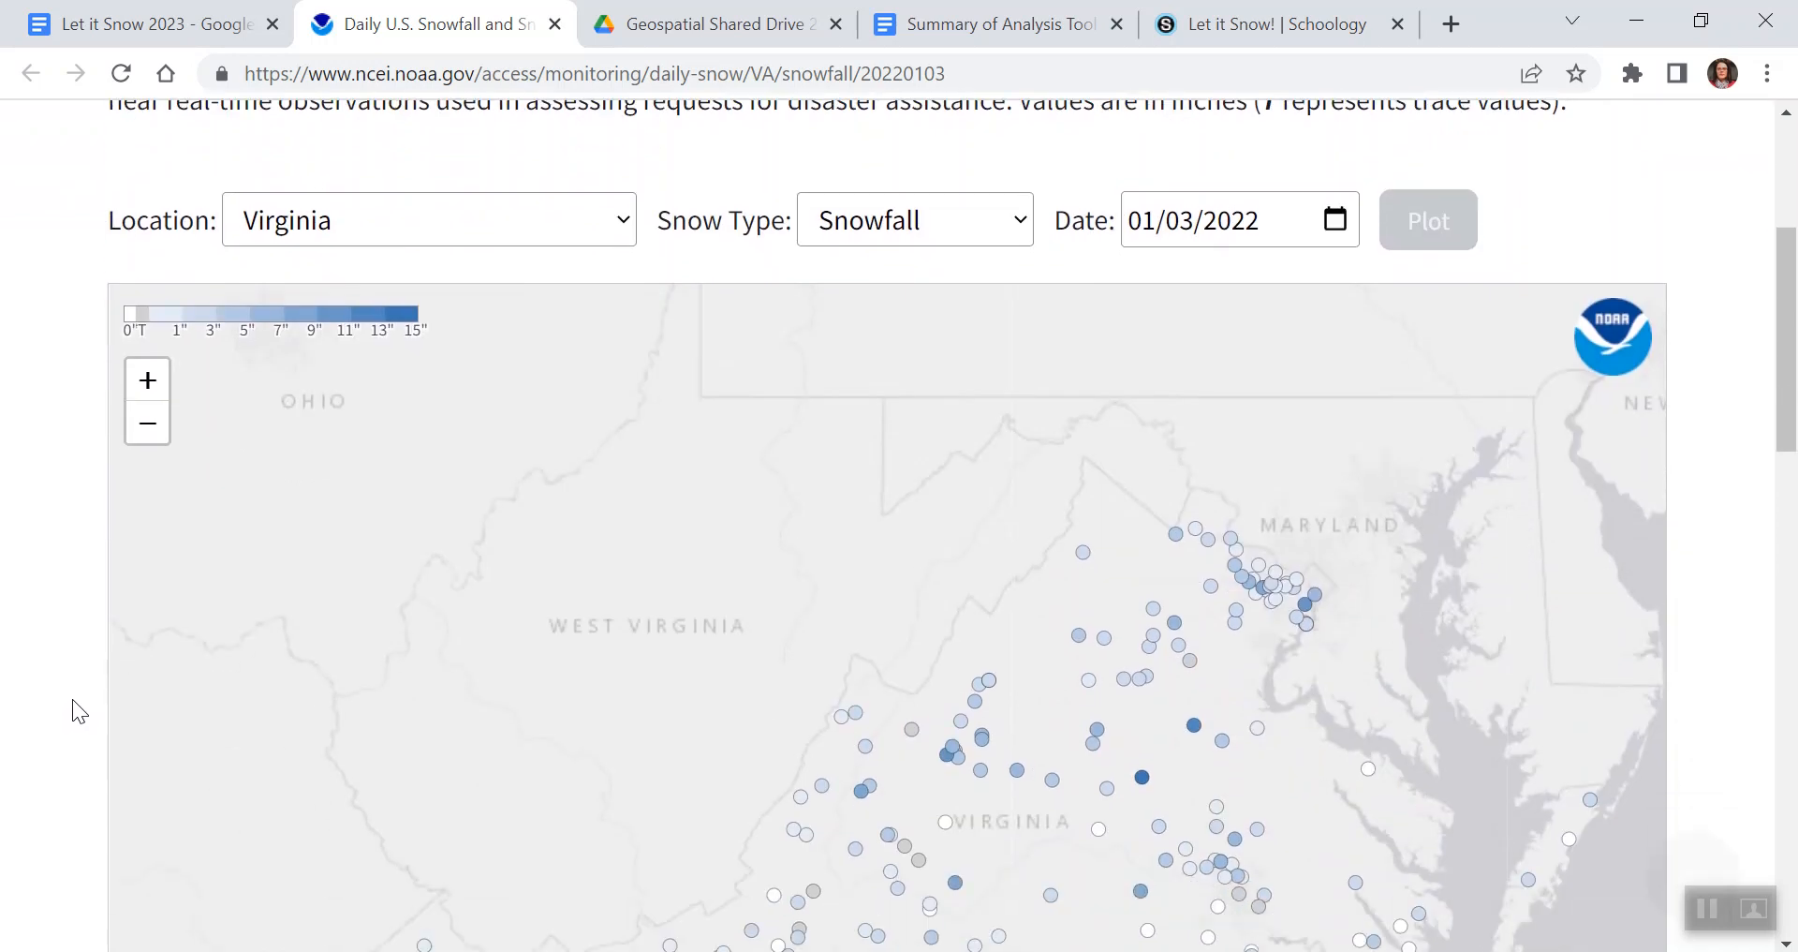
{"action": "scroll", "coordinate": [73, 702], "scroll_direction": "down", "scroll_amount": 10}
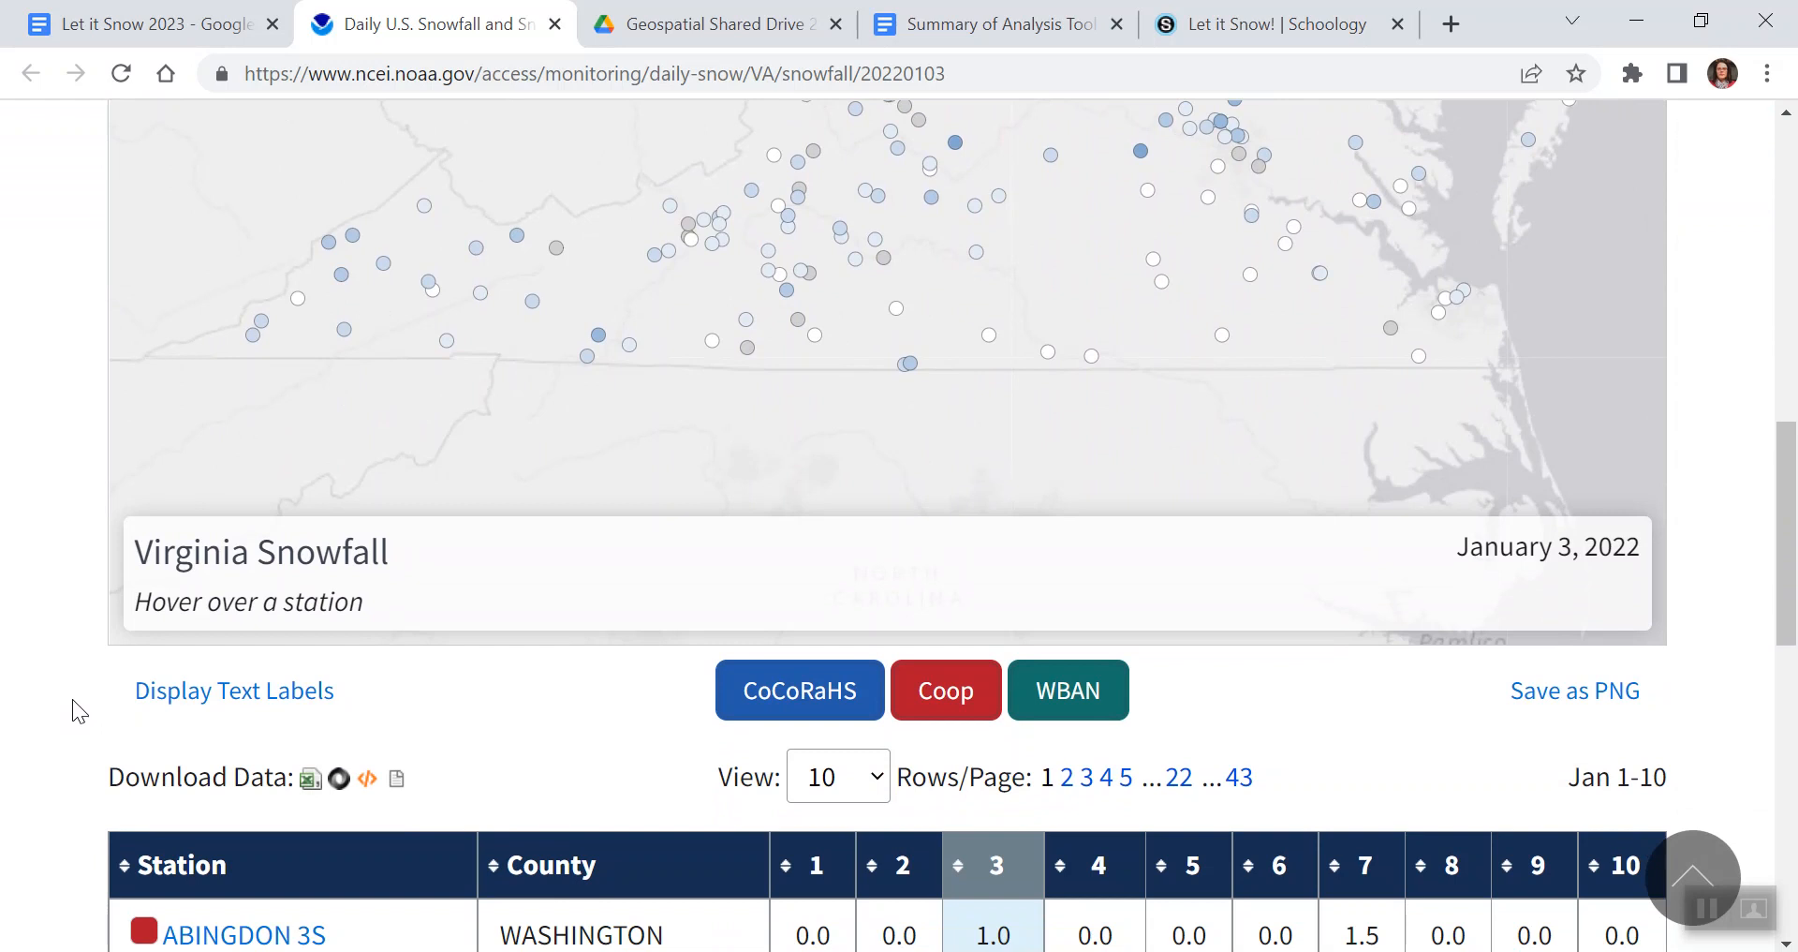
{"action": "scroll", "coordinate": [71, 699], "scroll_direction": "down", "scroll_amount": 5}
{"action": "scroll", "coordinate": [71, 699], "scroll_direction": "up", "scroll_amount": 8}
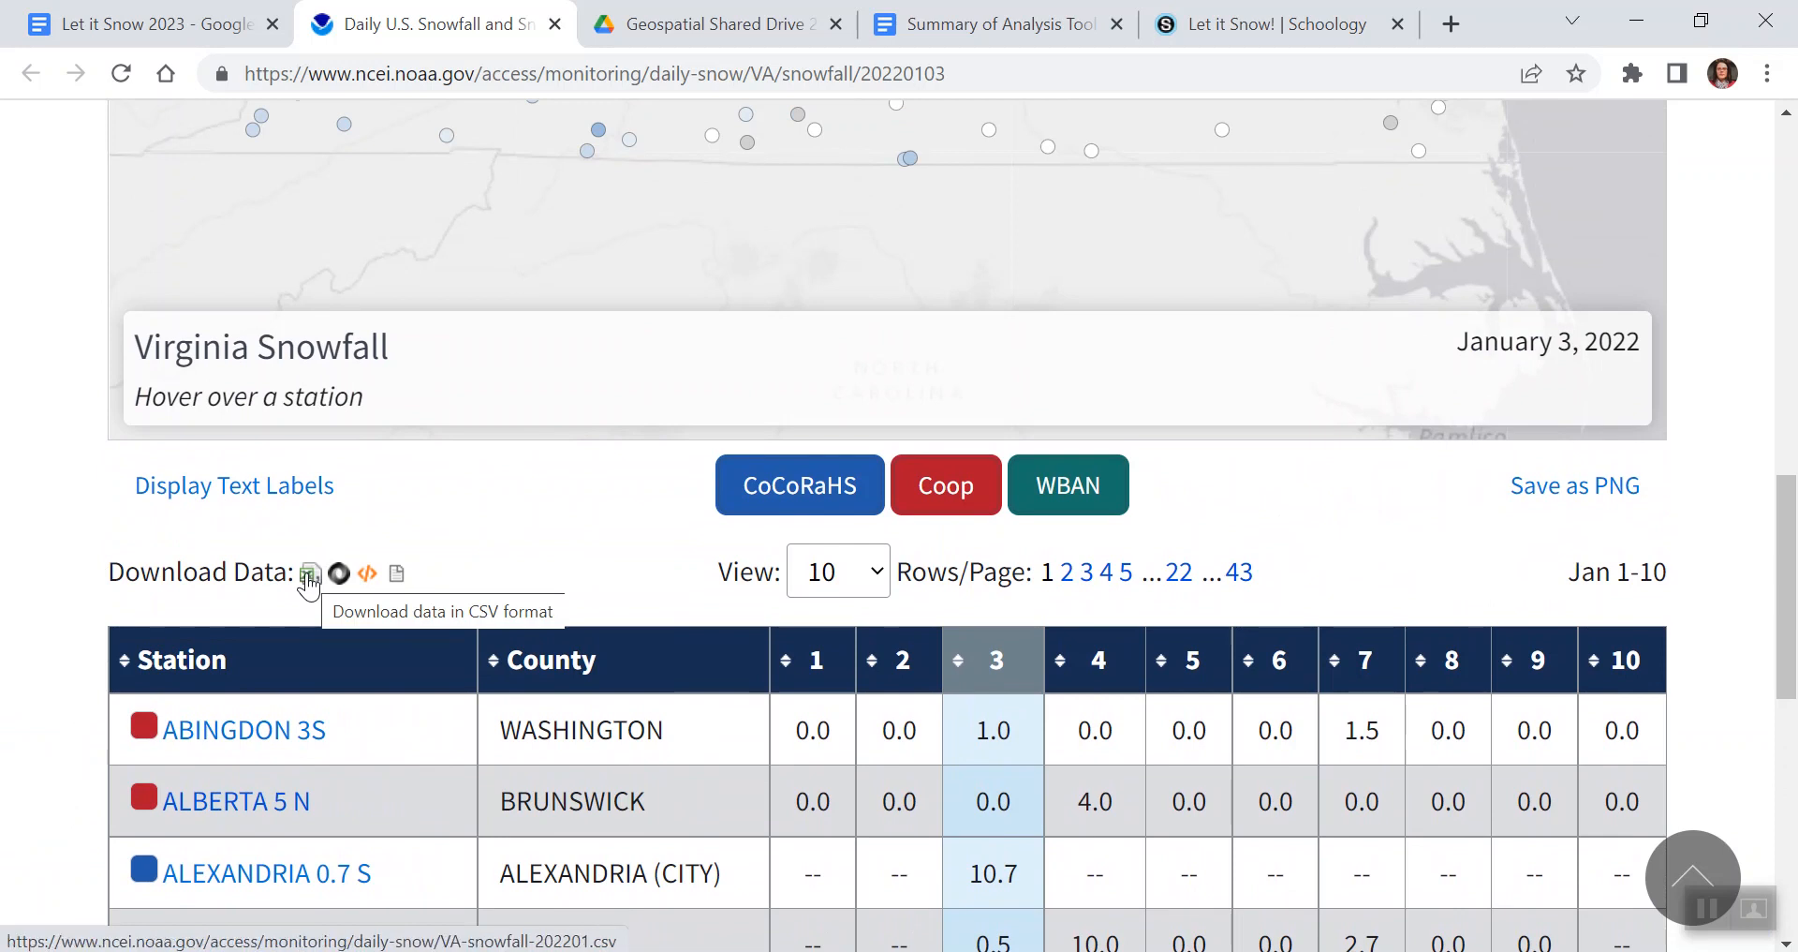
{"action": "left_click", "coordinate": [309, 582]}
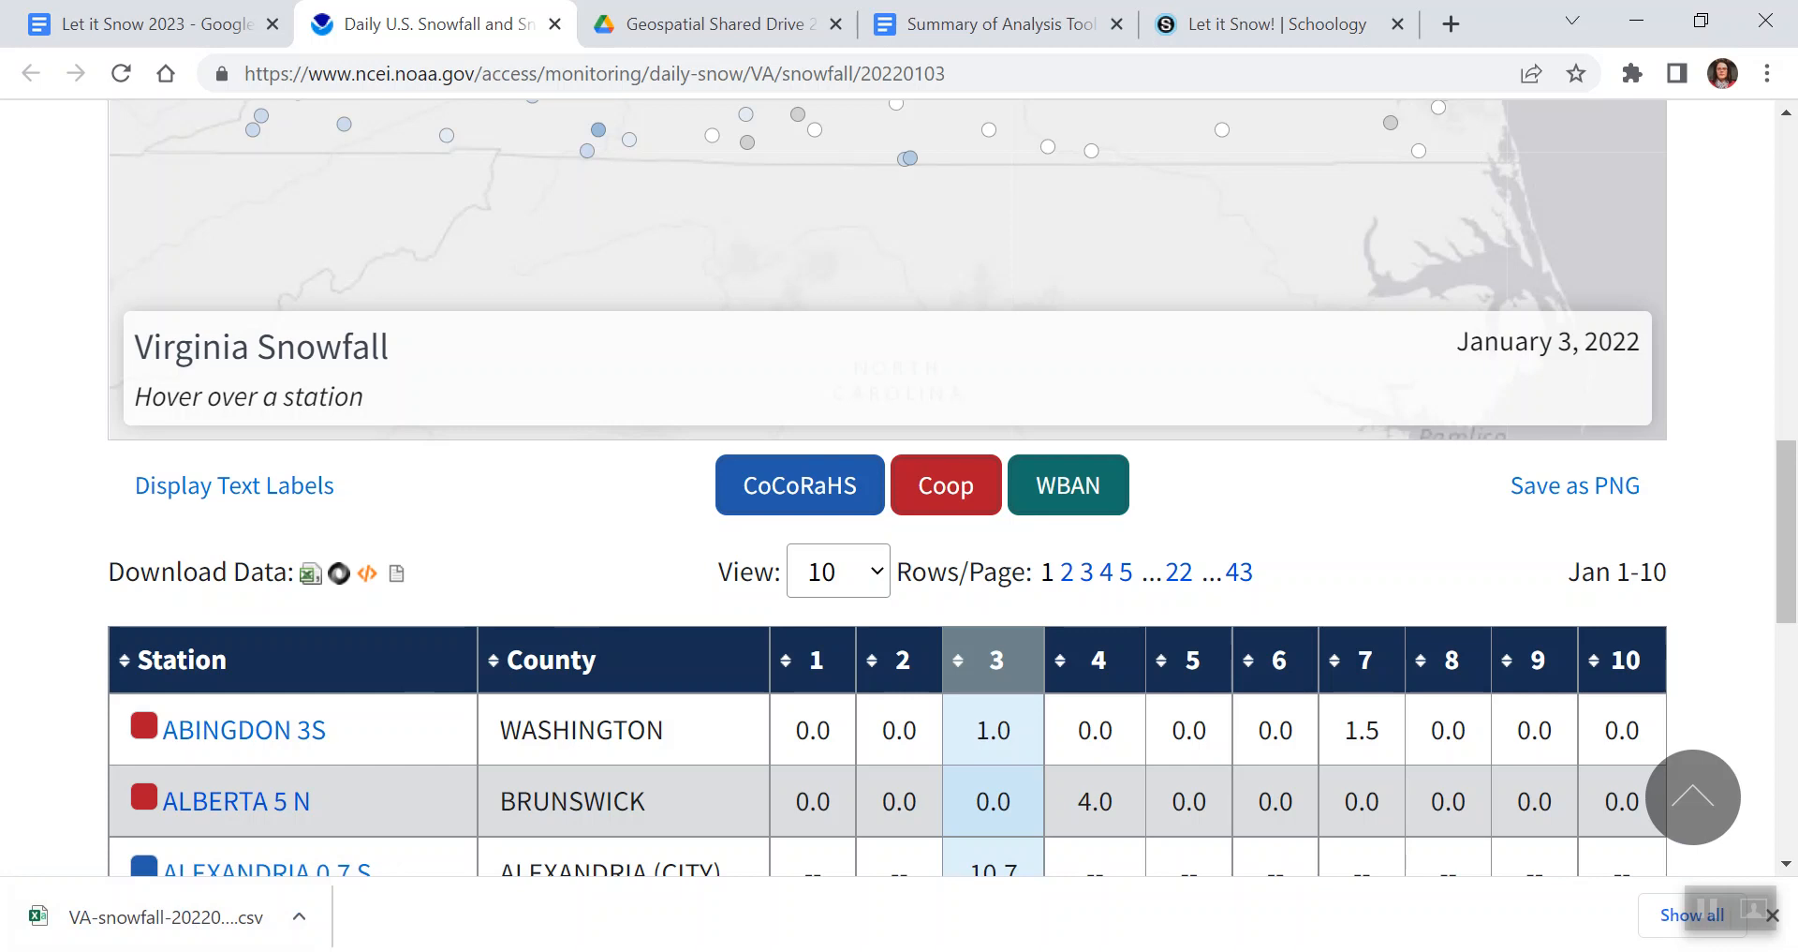
Open VA-snowfall-202201 (1).csv from the Downloads folder in Excel and enlarge its window to full screen.
{"action": "key", "text": "super+e"}
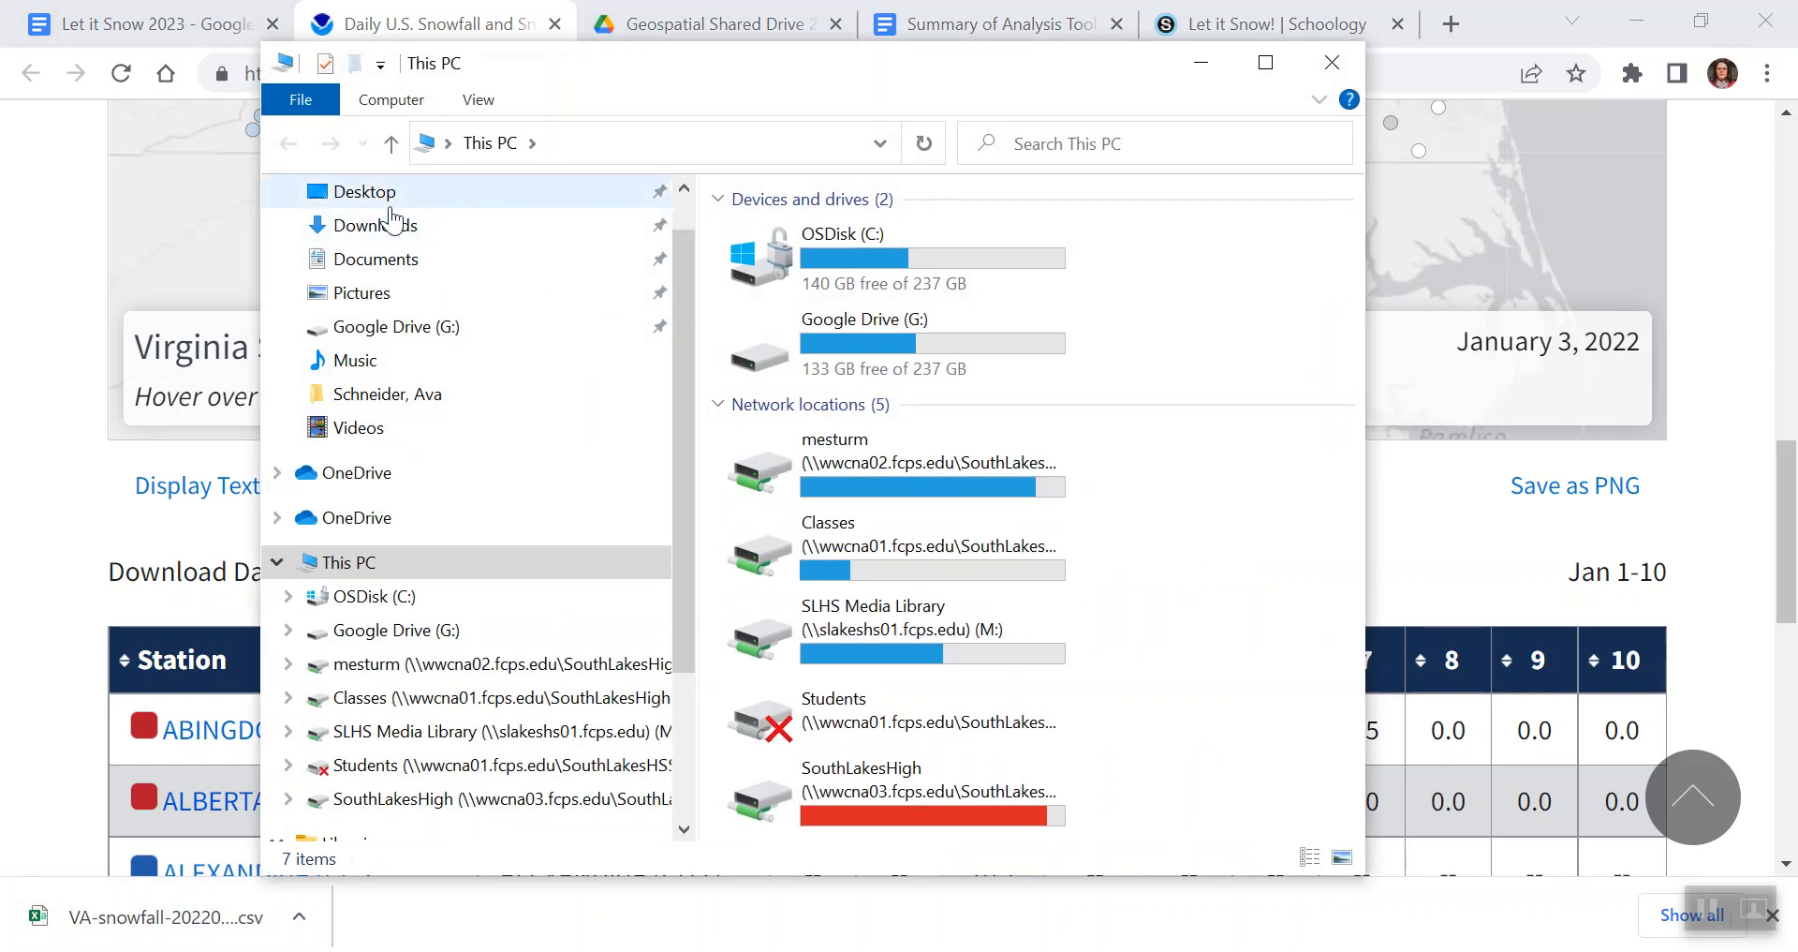
{"action": "left_click", "coordinate": [385, 229]}
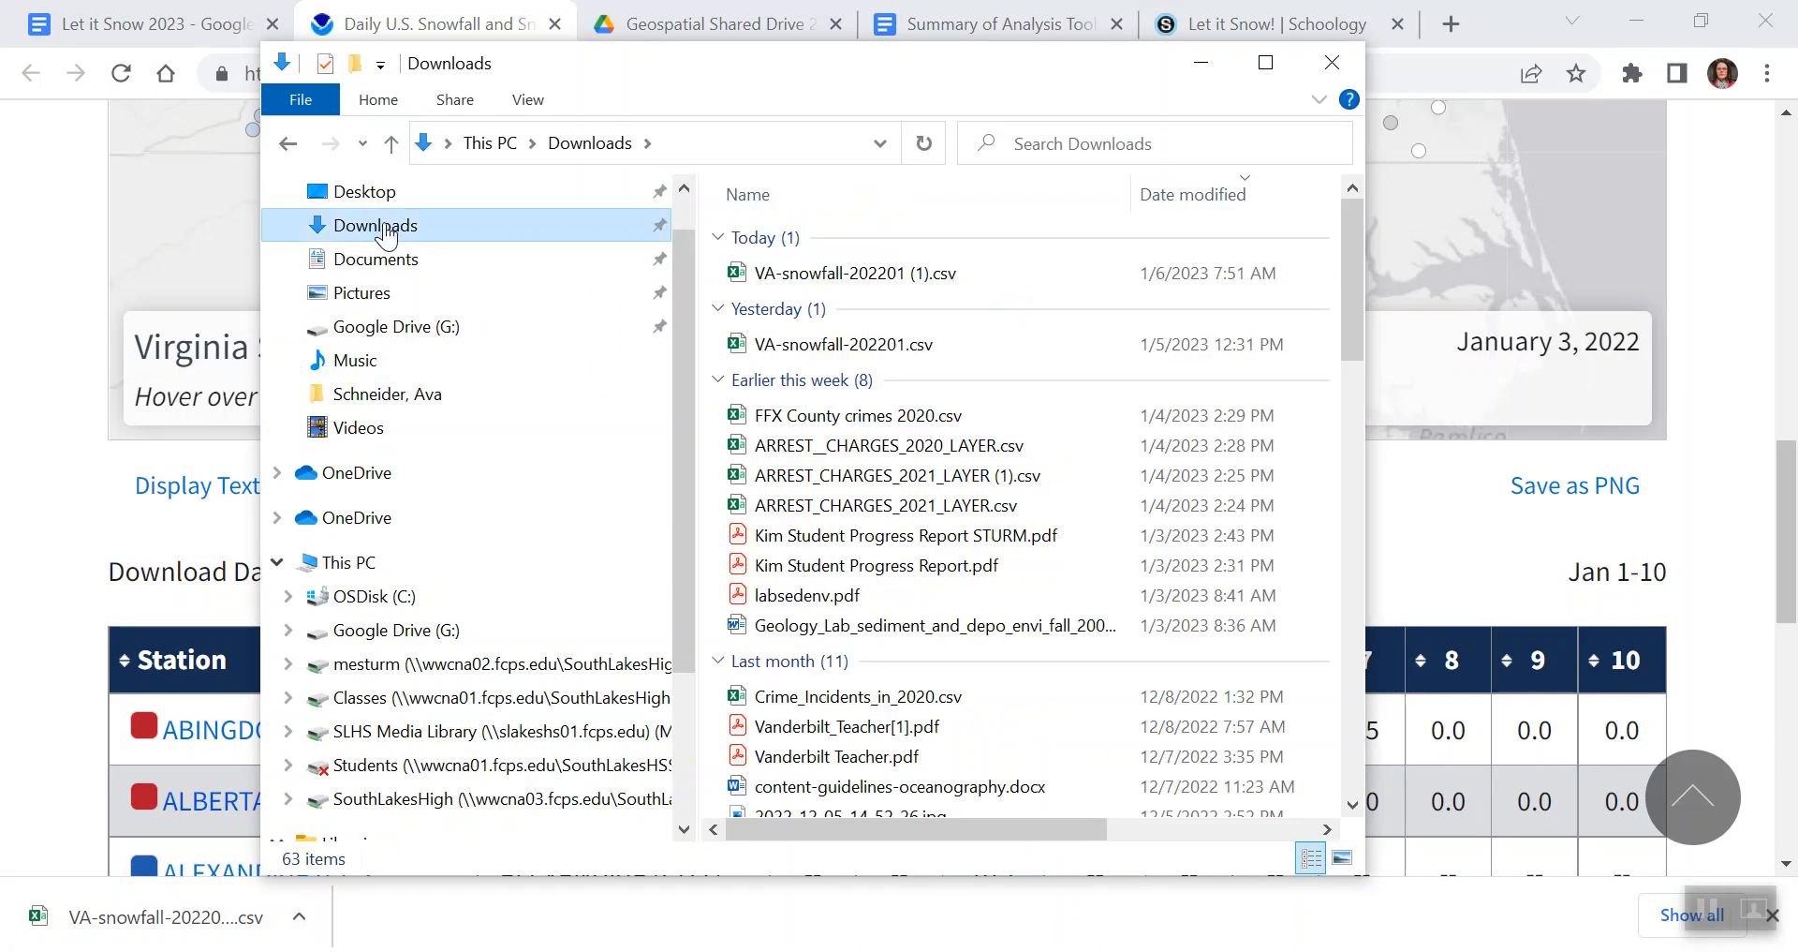
{"action": "double_click", "coordinate": [826, 273]}
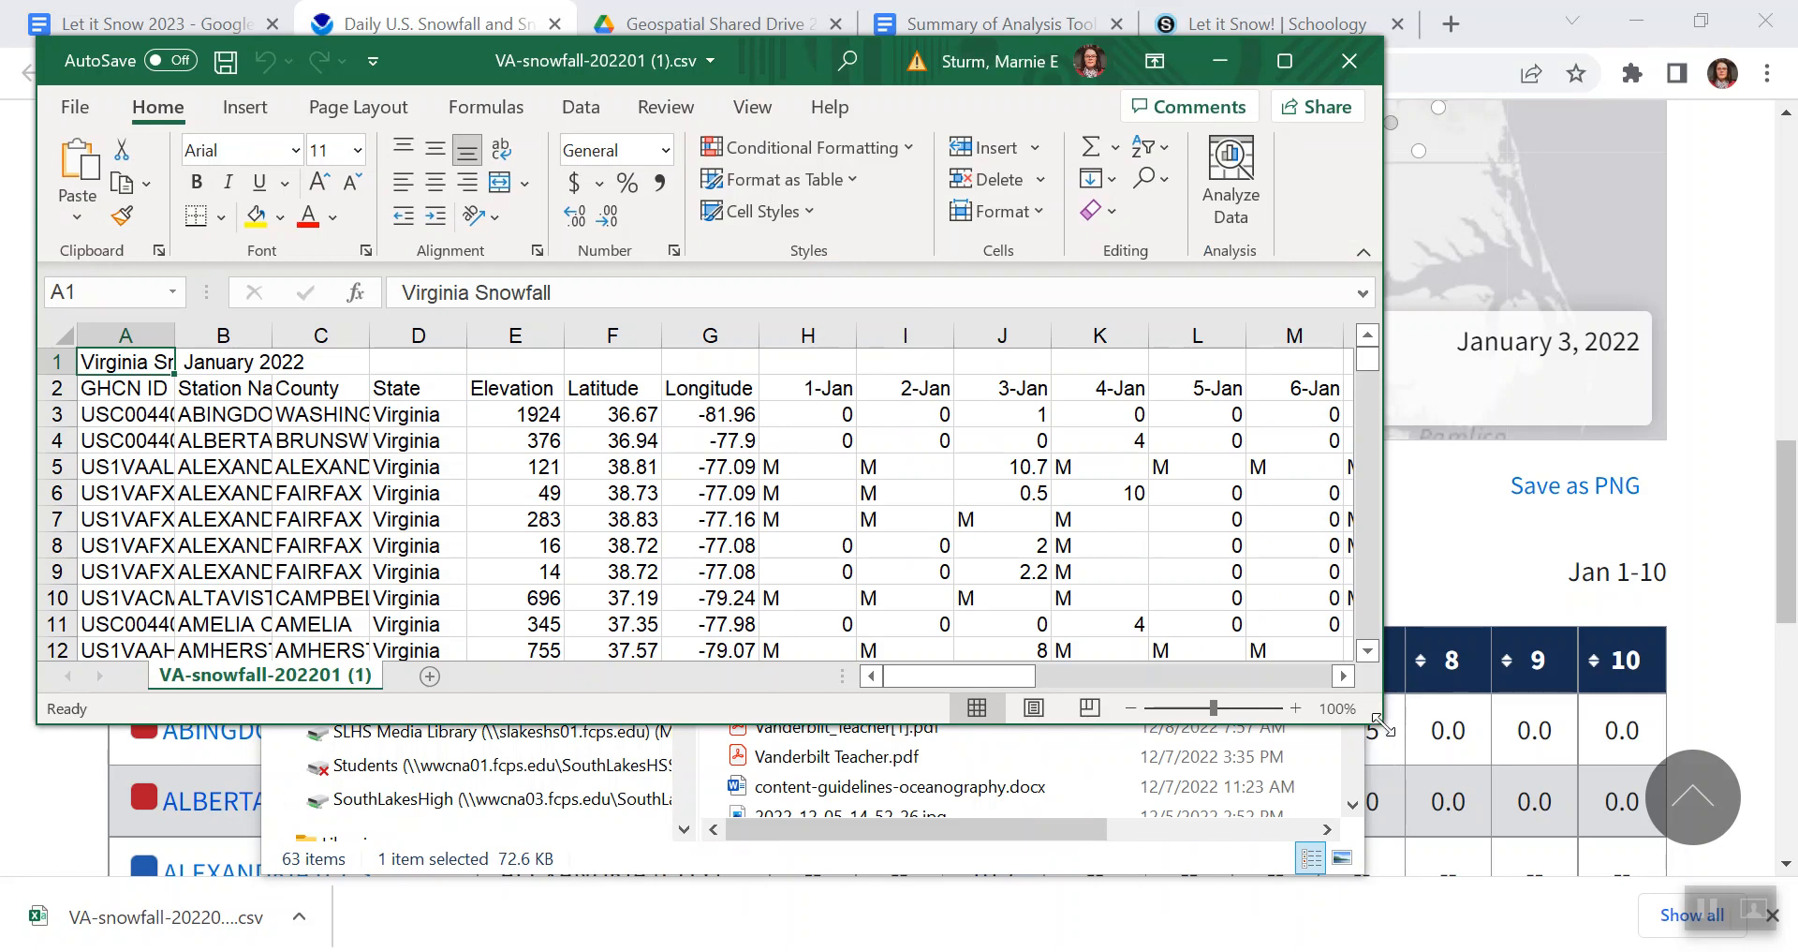
{"action": "left_click_drag", "start_coordinate": [1383, 723], "coordinate": [1597, 933]}
{"action": "left_click", "coordinate": [1499, 68]}
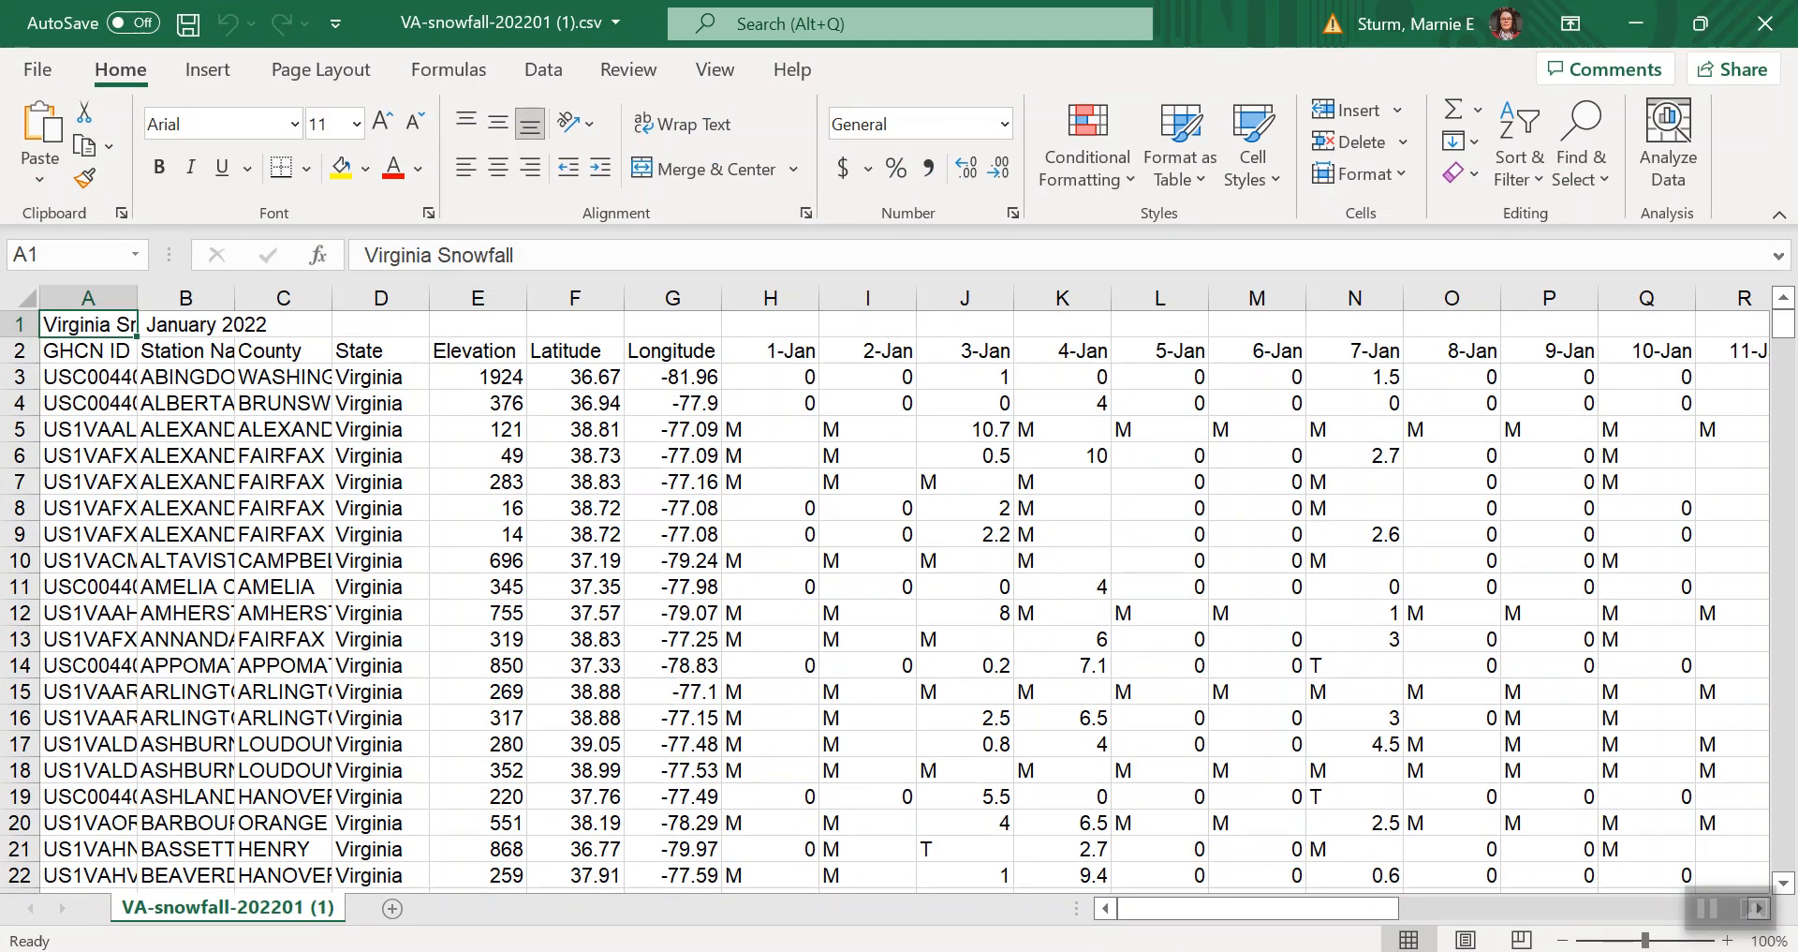
Switch to the Let it Snow 2023 document in Chrome, review the instructions for processing the Virginia spreadsheet, and return to Excel.
{"action": "left_click", "coordinate": [728, 951]}
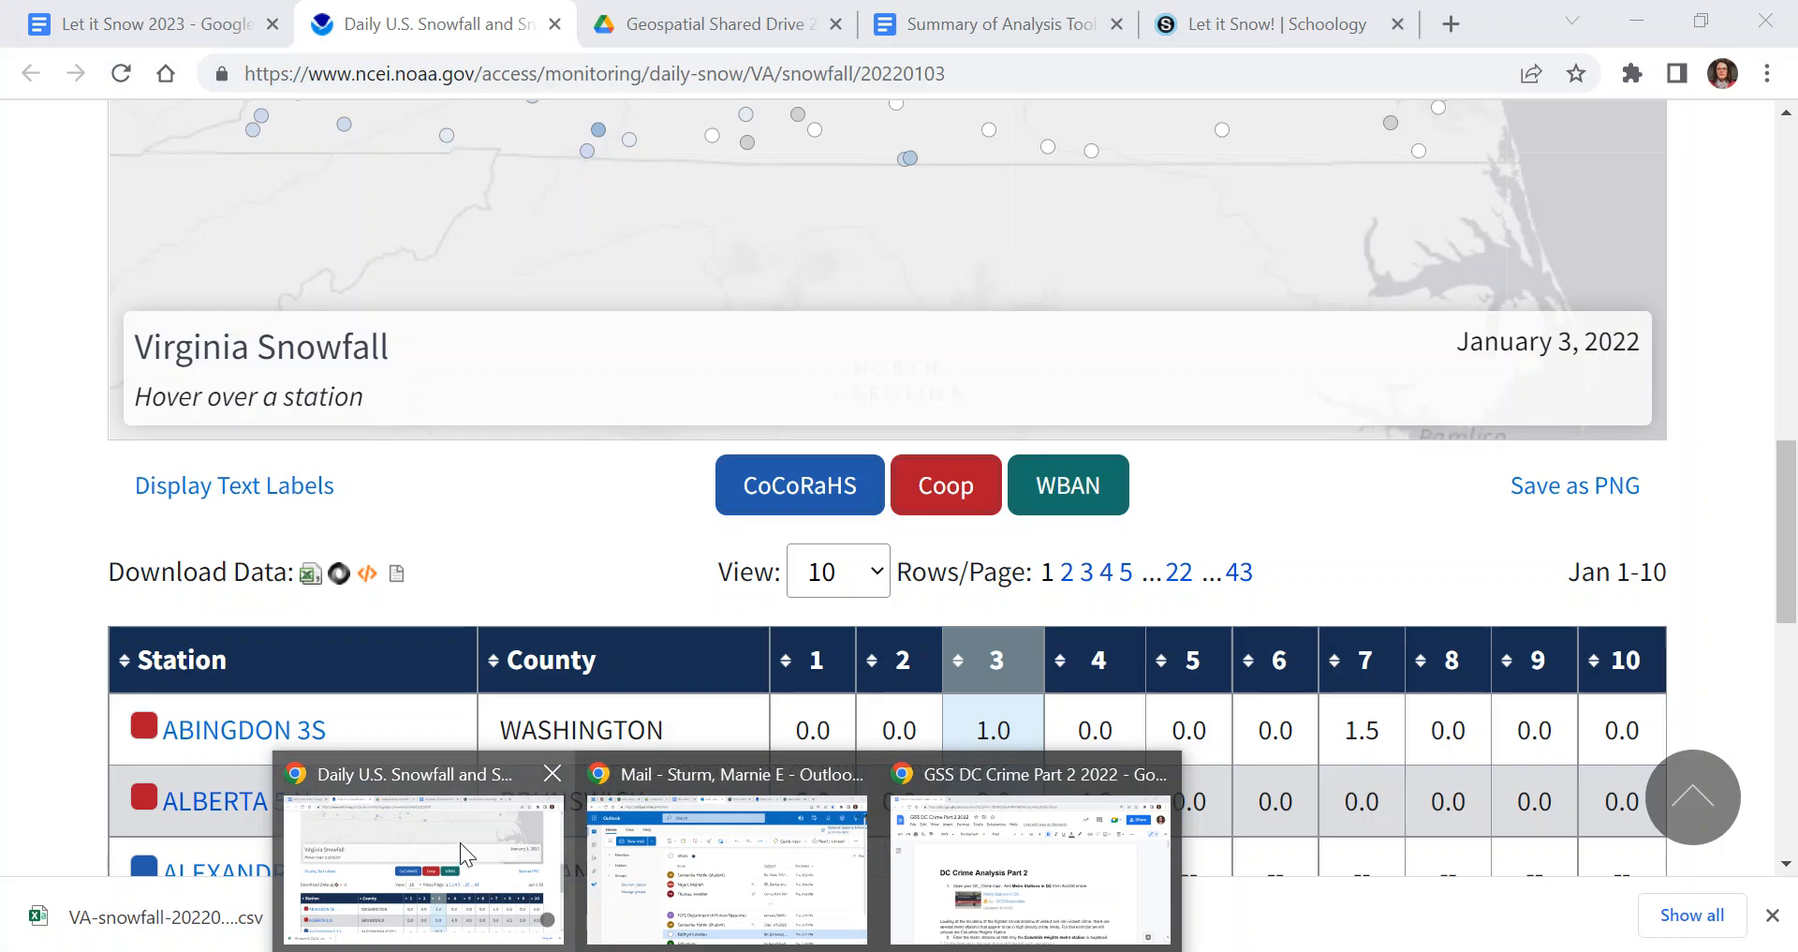
{"action": "left_click", "coordinate": [464, 848]}
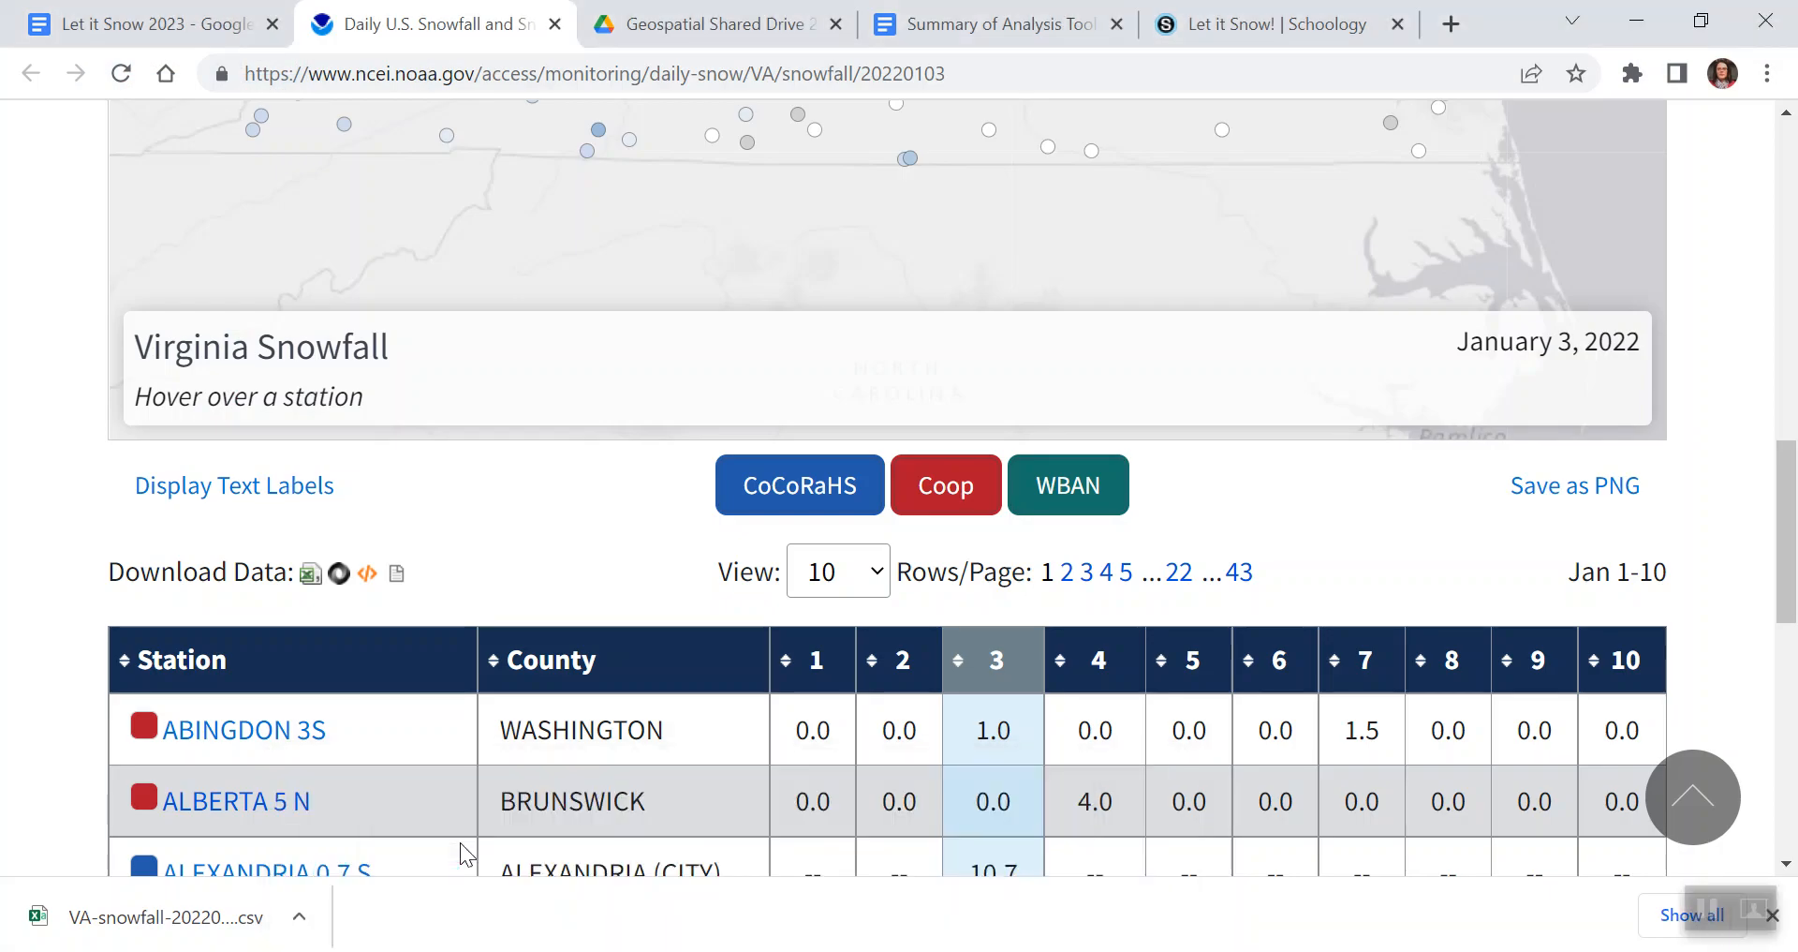
{"action": "left_click", "coordinate": [187, 24]}
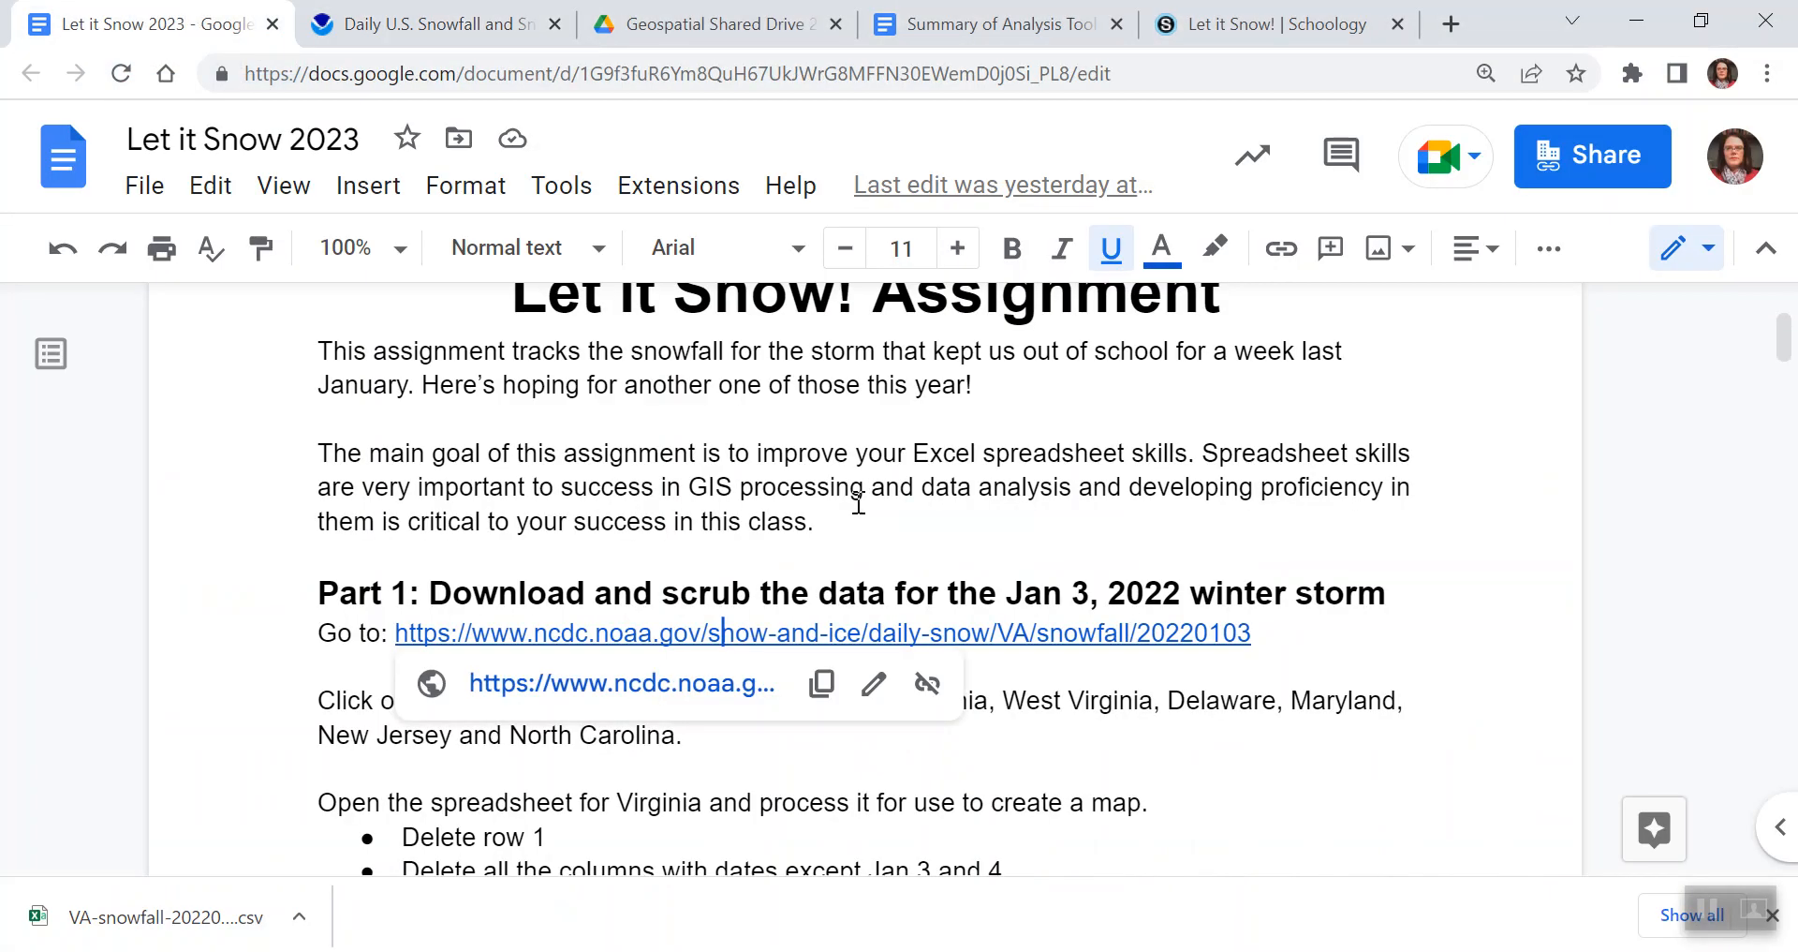
{"action": "scroll", "coordinate": [279, 643], "scroll_direction": "down", "scroll_amount": 2}
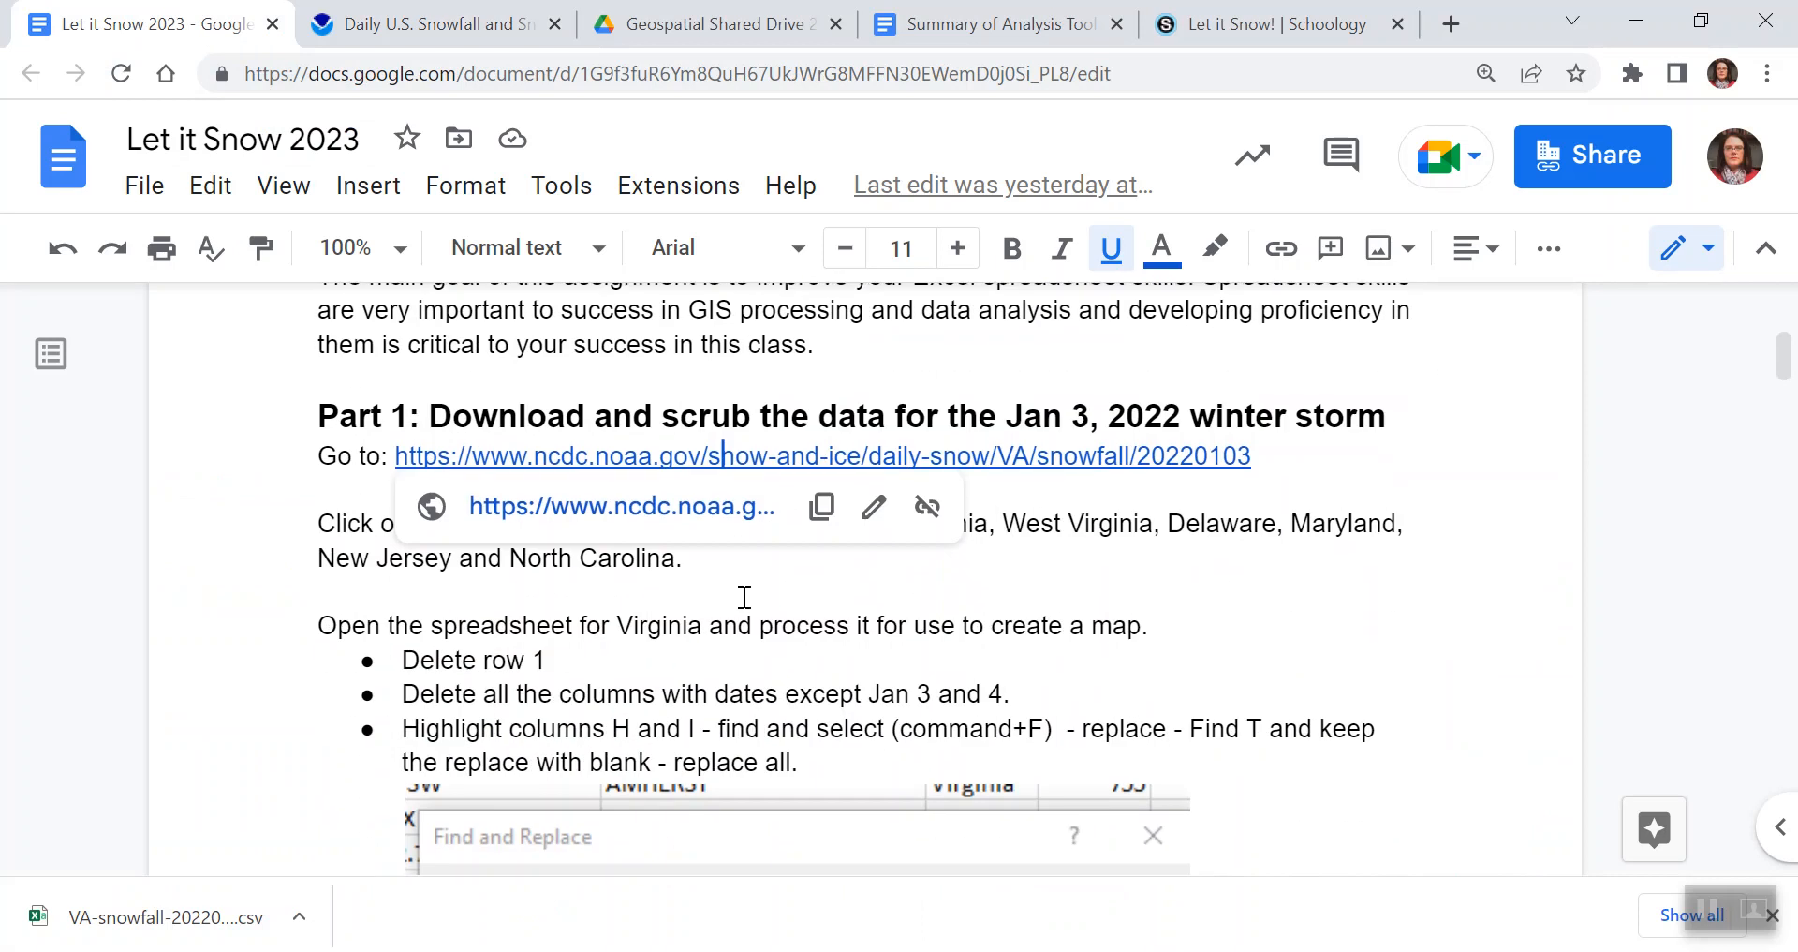
{"action": "left_click", "coordinate": [961, 560]}
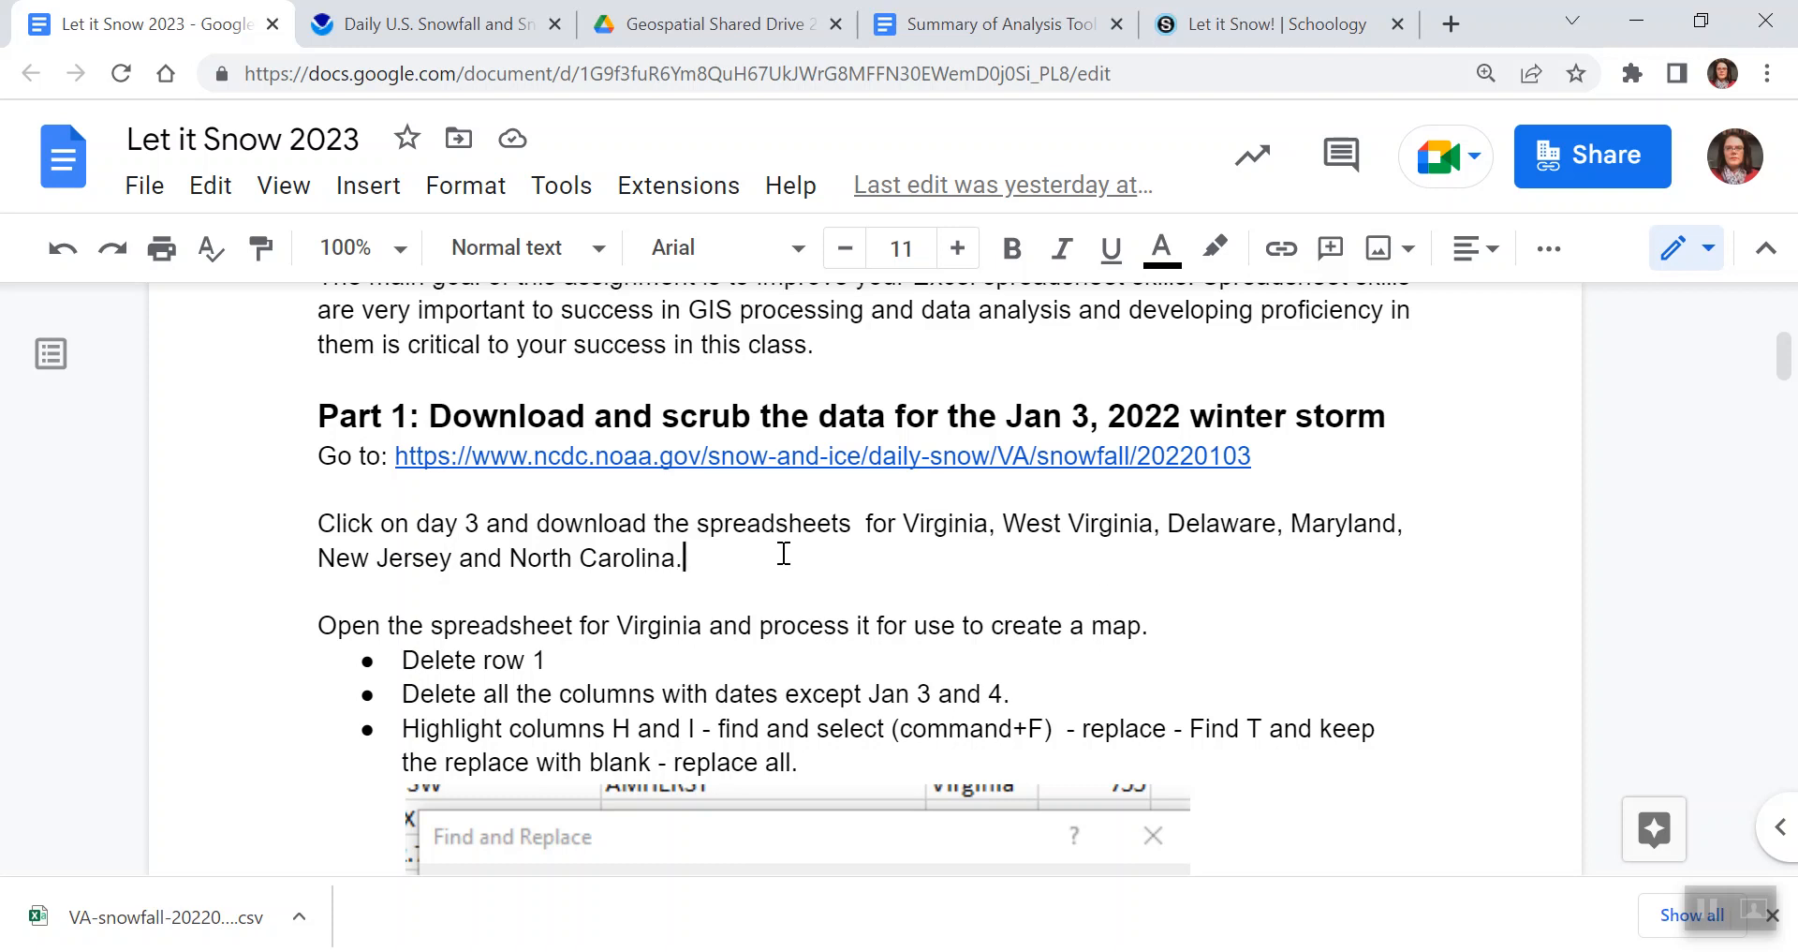
{"action": "scroll", "coordinate": [784, 554], "scroll_direction": "down", "scroll_amount": 1}
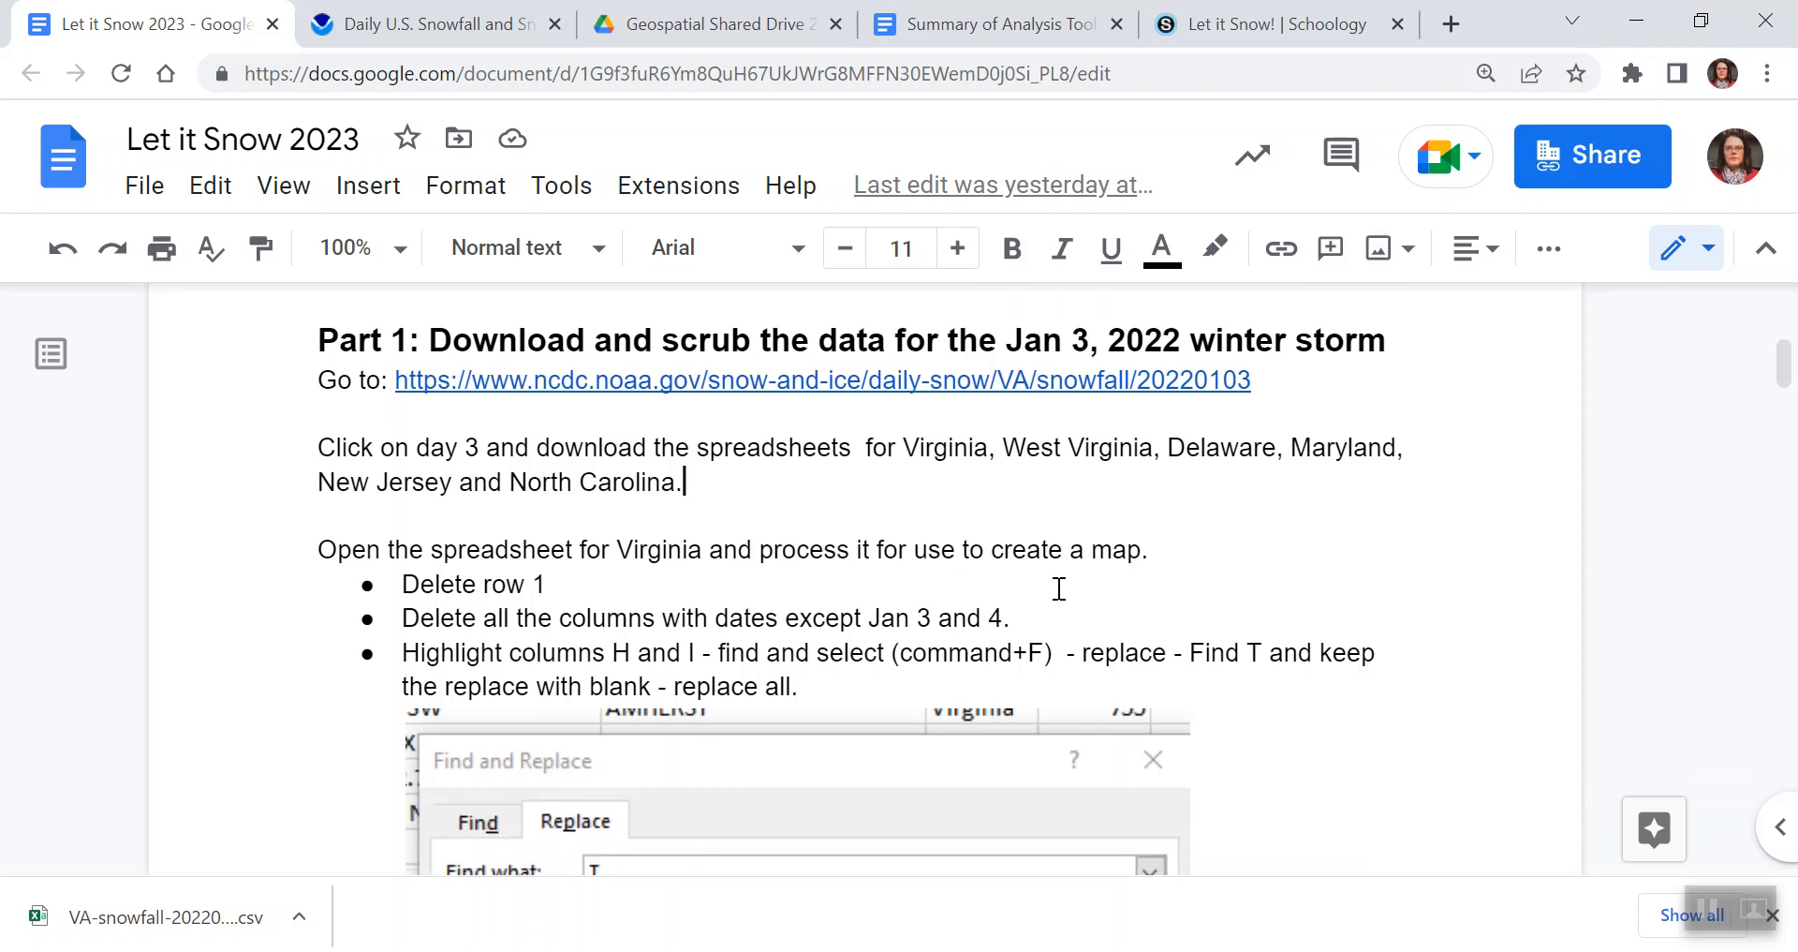
{"action": "scroll", "coordinate": [1206, 597], "scroll_direction": "down", "scroll_amount": 2}
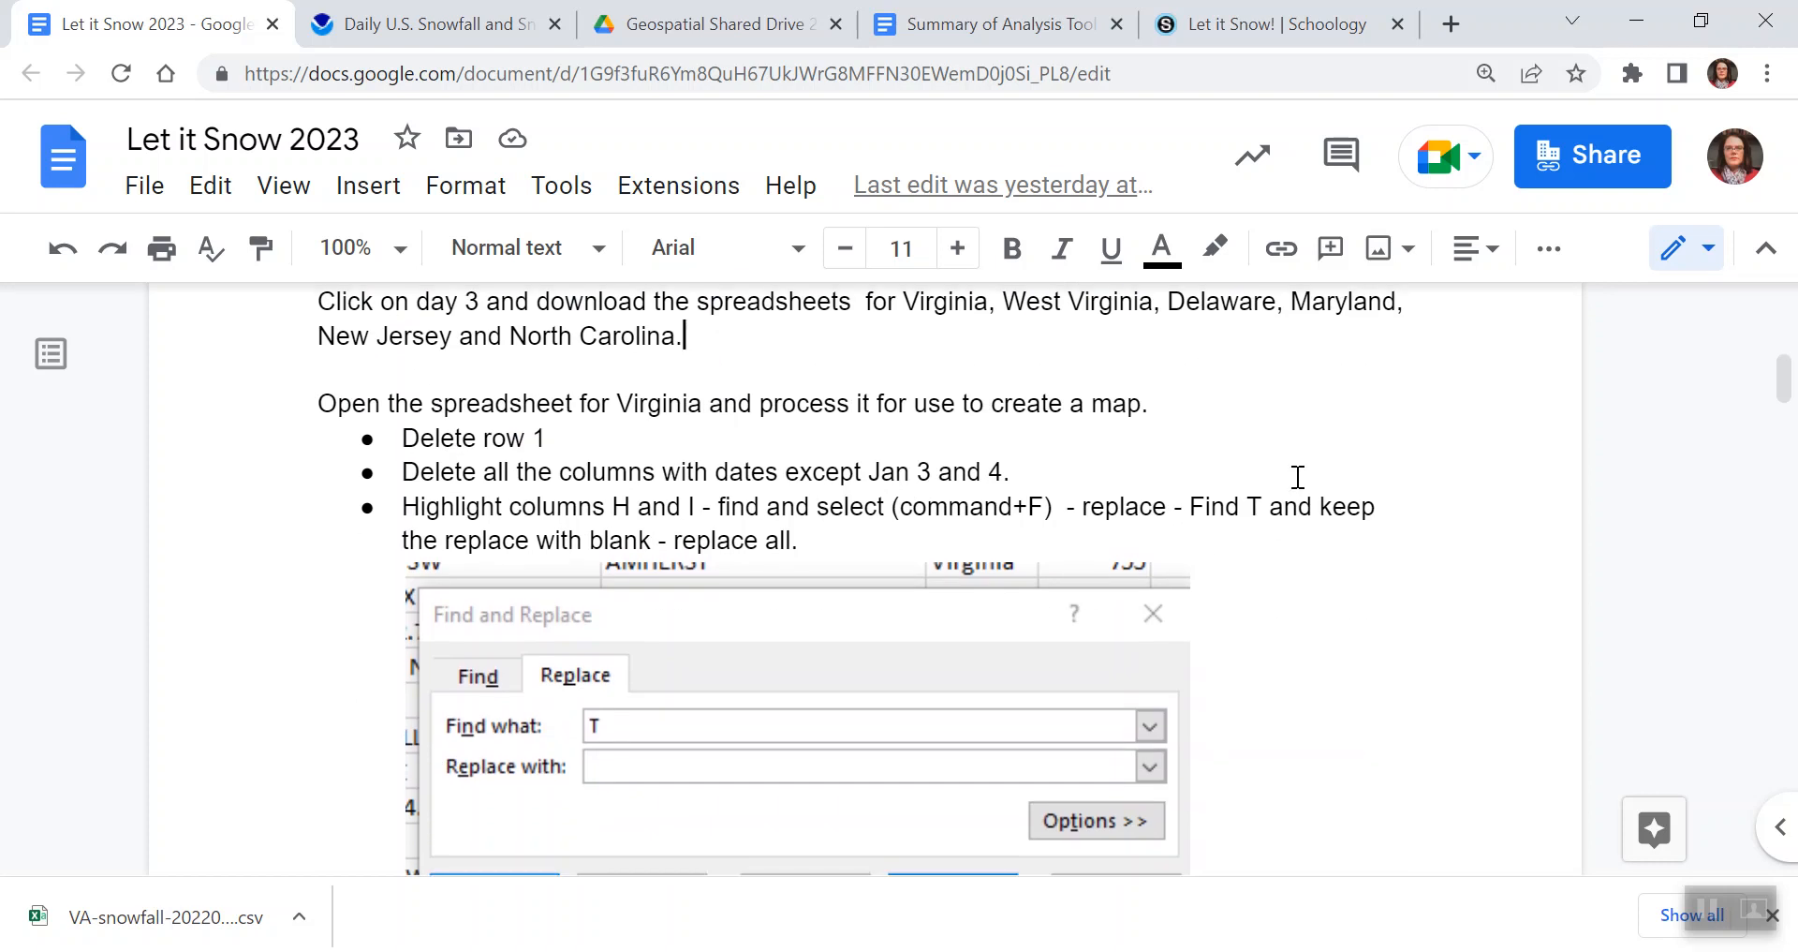
{"action": "scroll", "coordinate": [1266, 468], "scroll_direction": "down", "scroll_amount": 1}
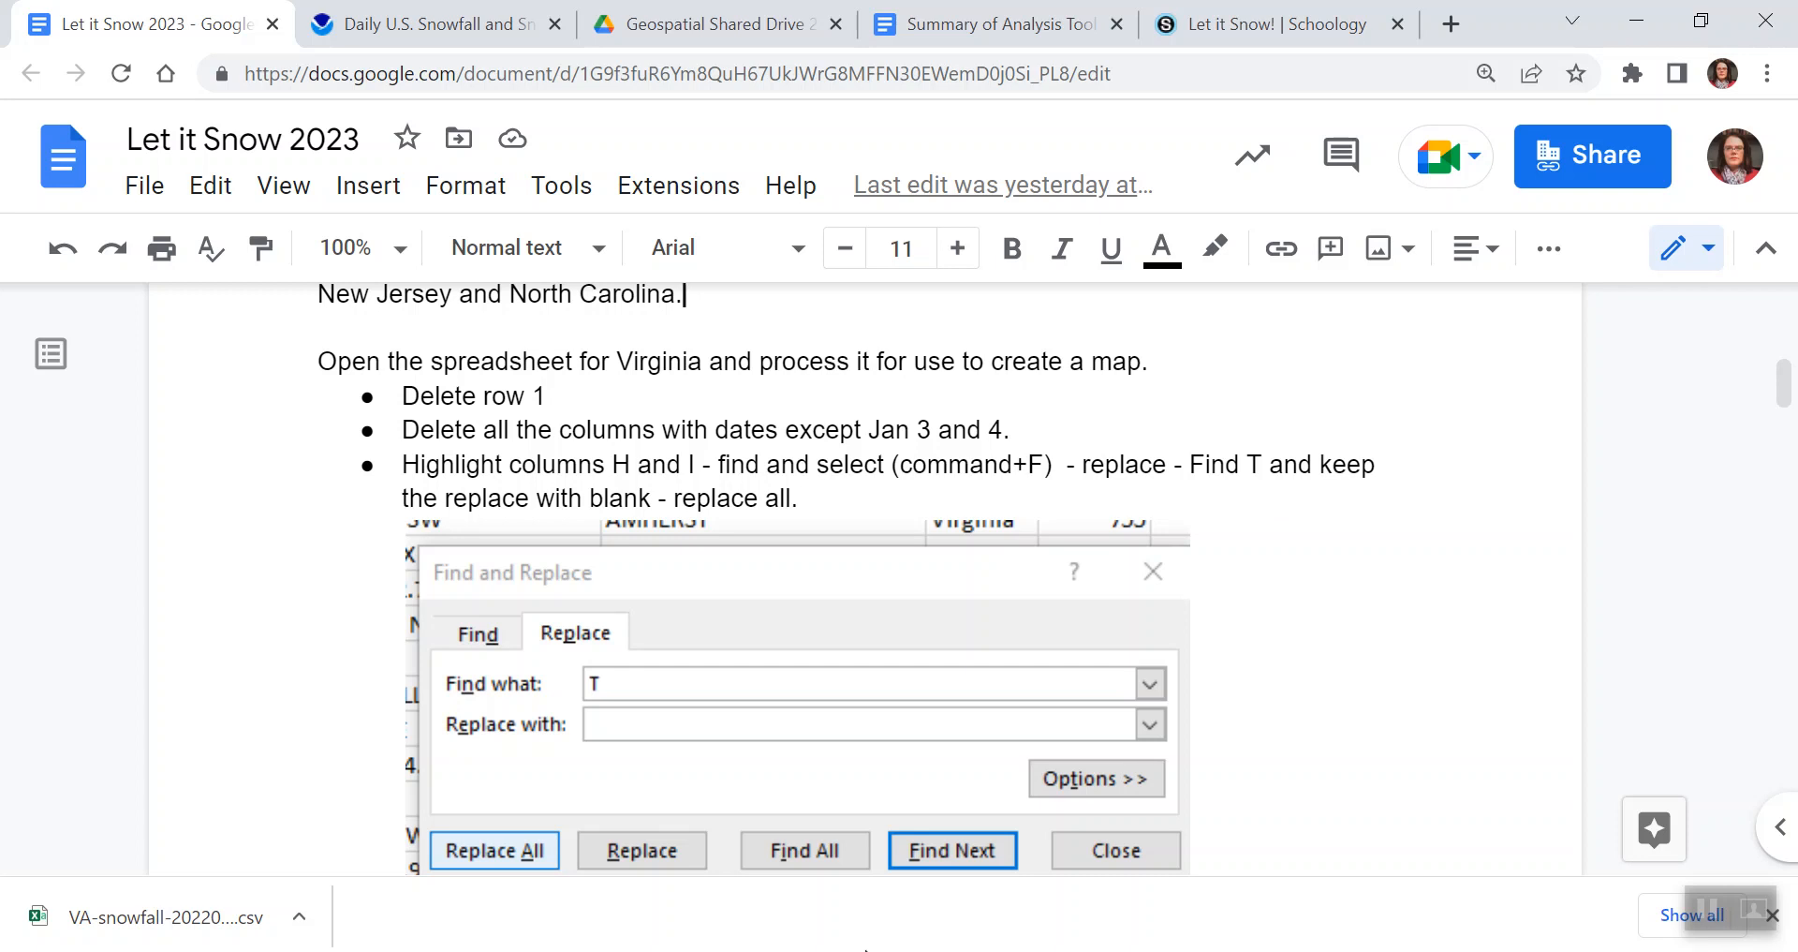
{"action": "mouse_move", "coordinate": [867, 948]}
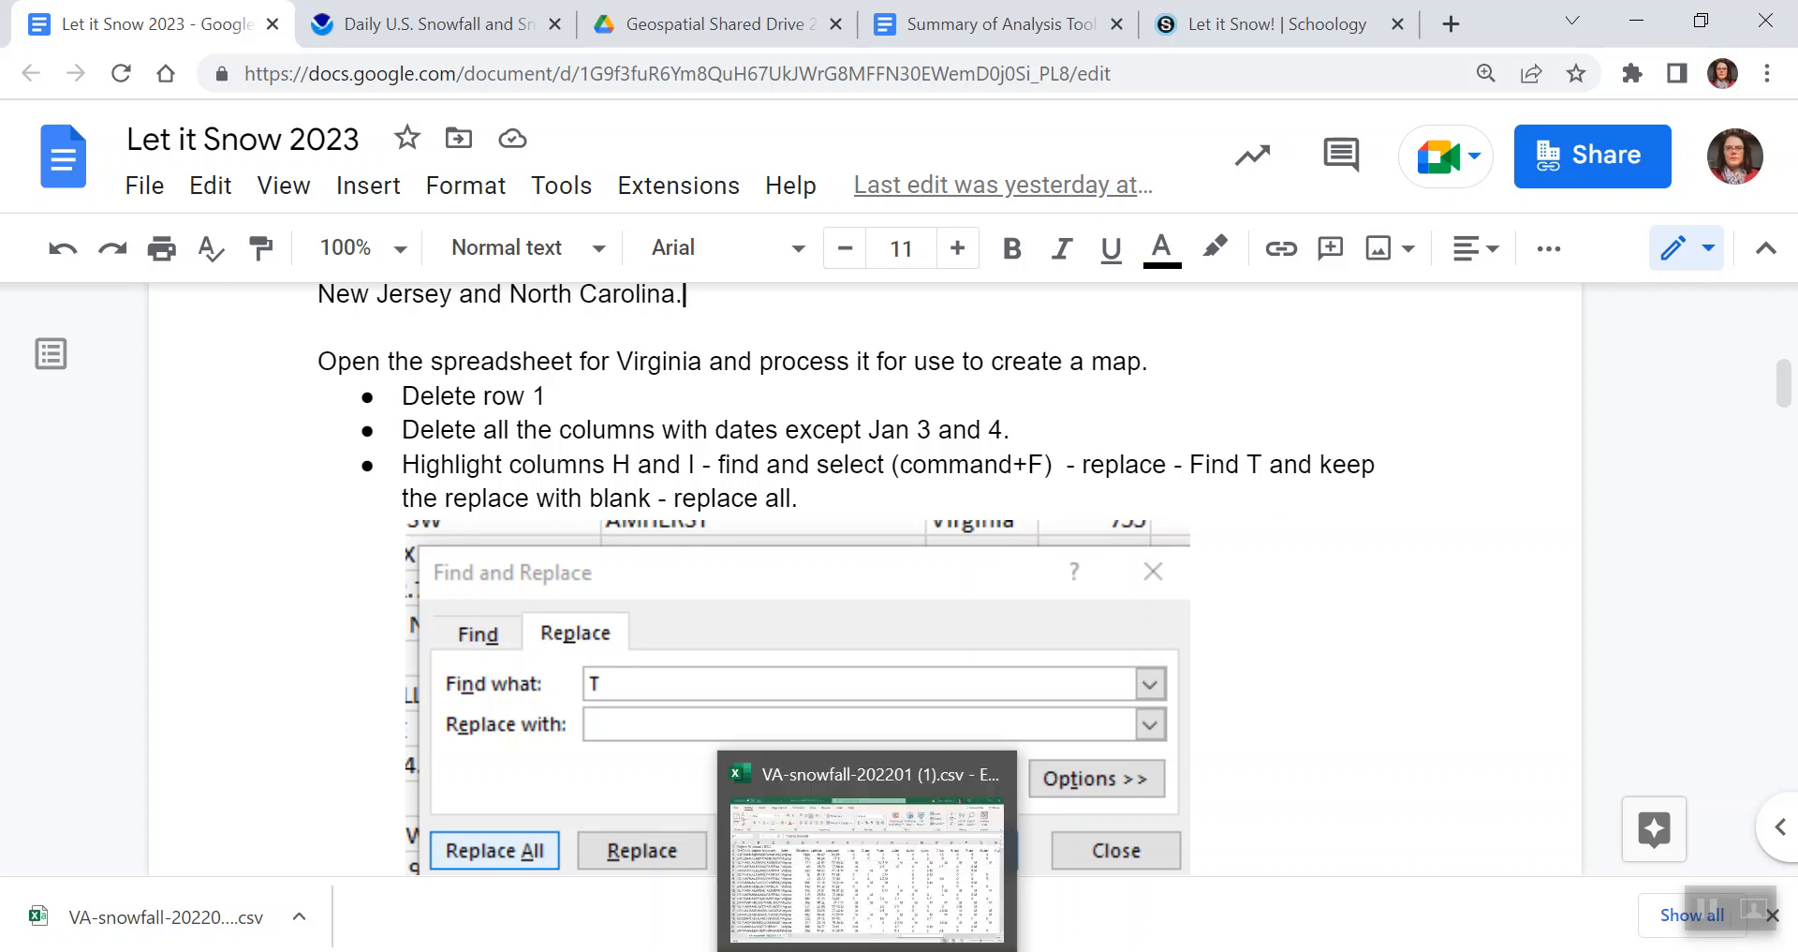
{"action": "left_click", "coordinate": [867, 862]}
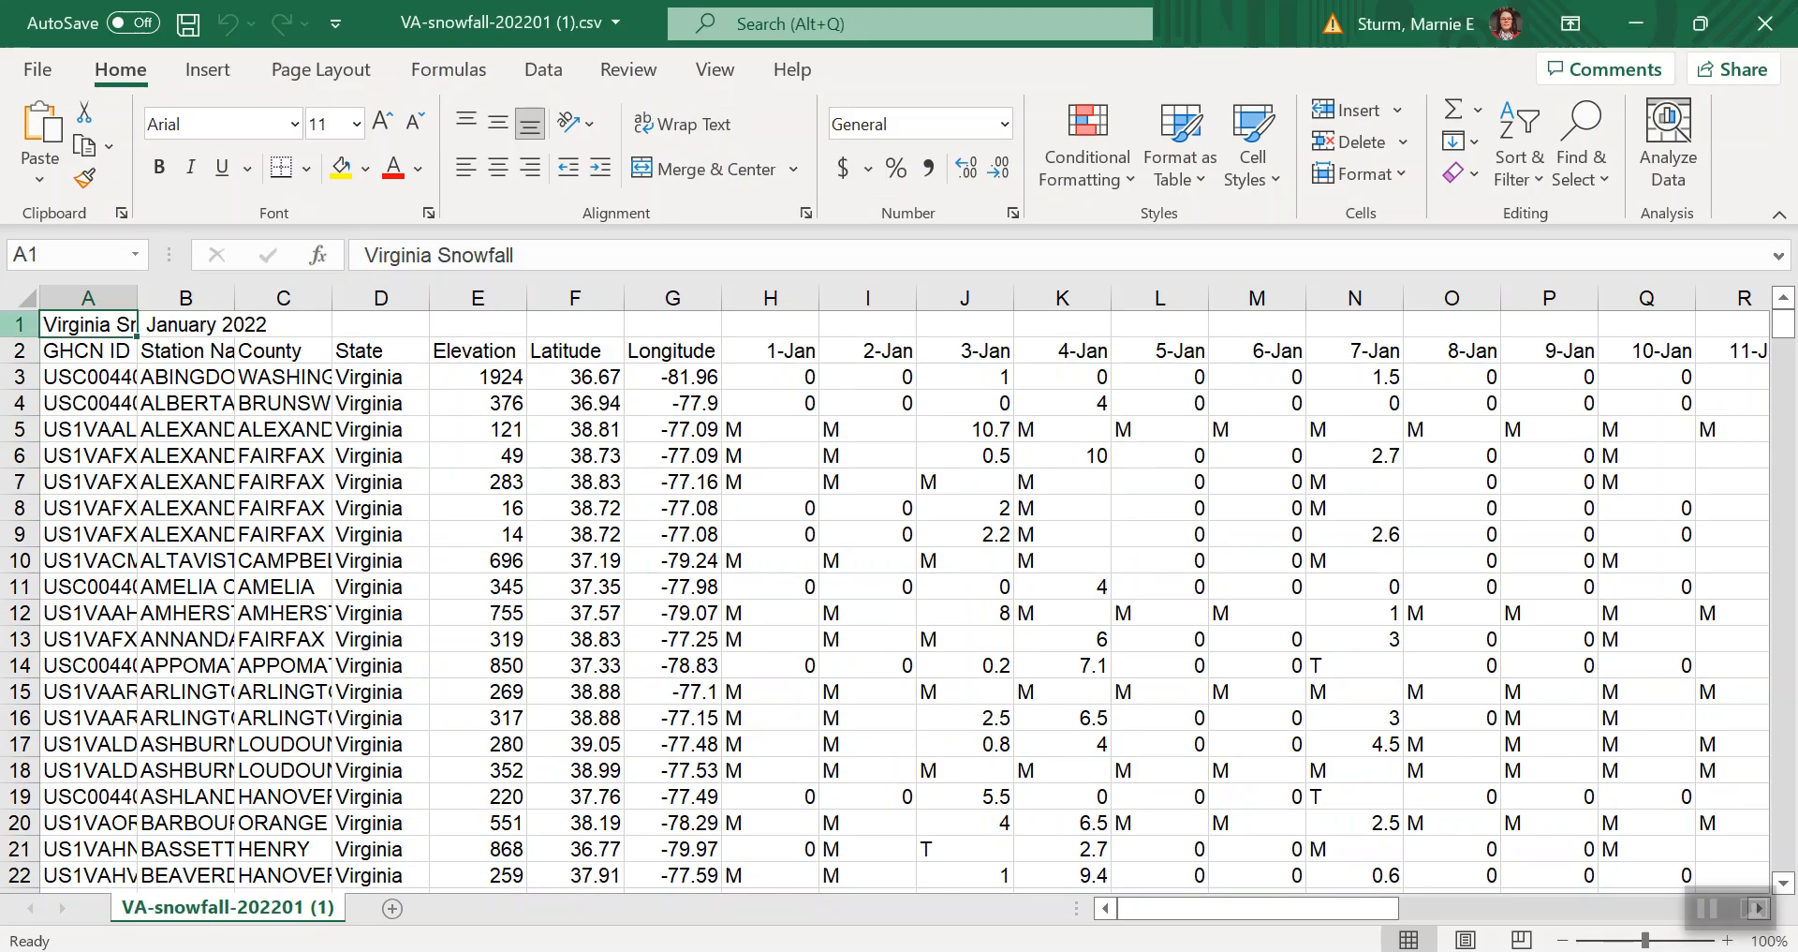
{"action": "left_click", "coordinate": [20, 324]}
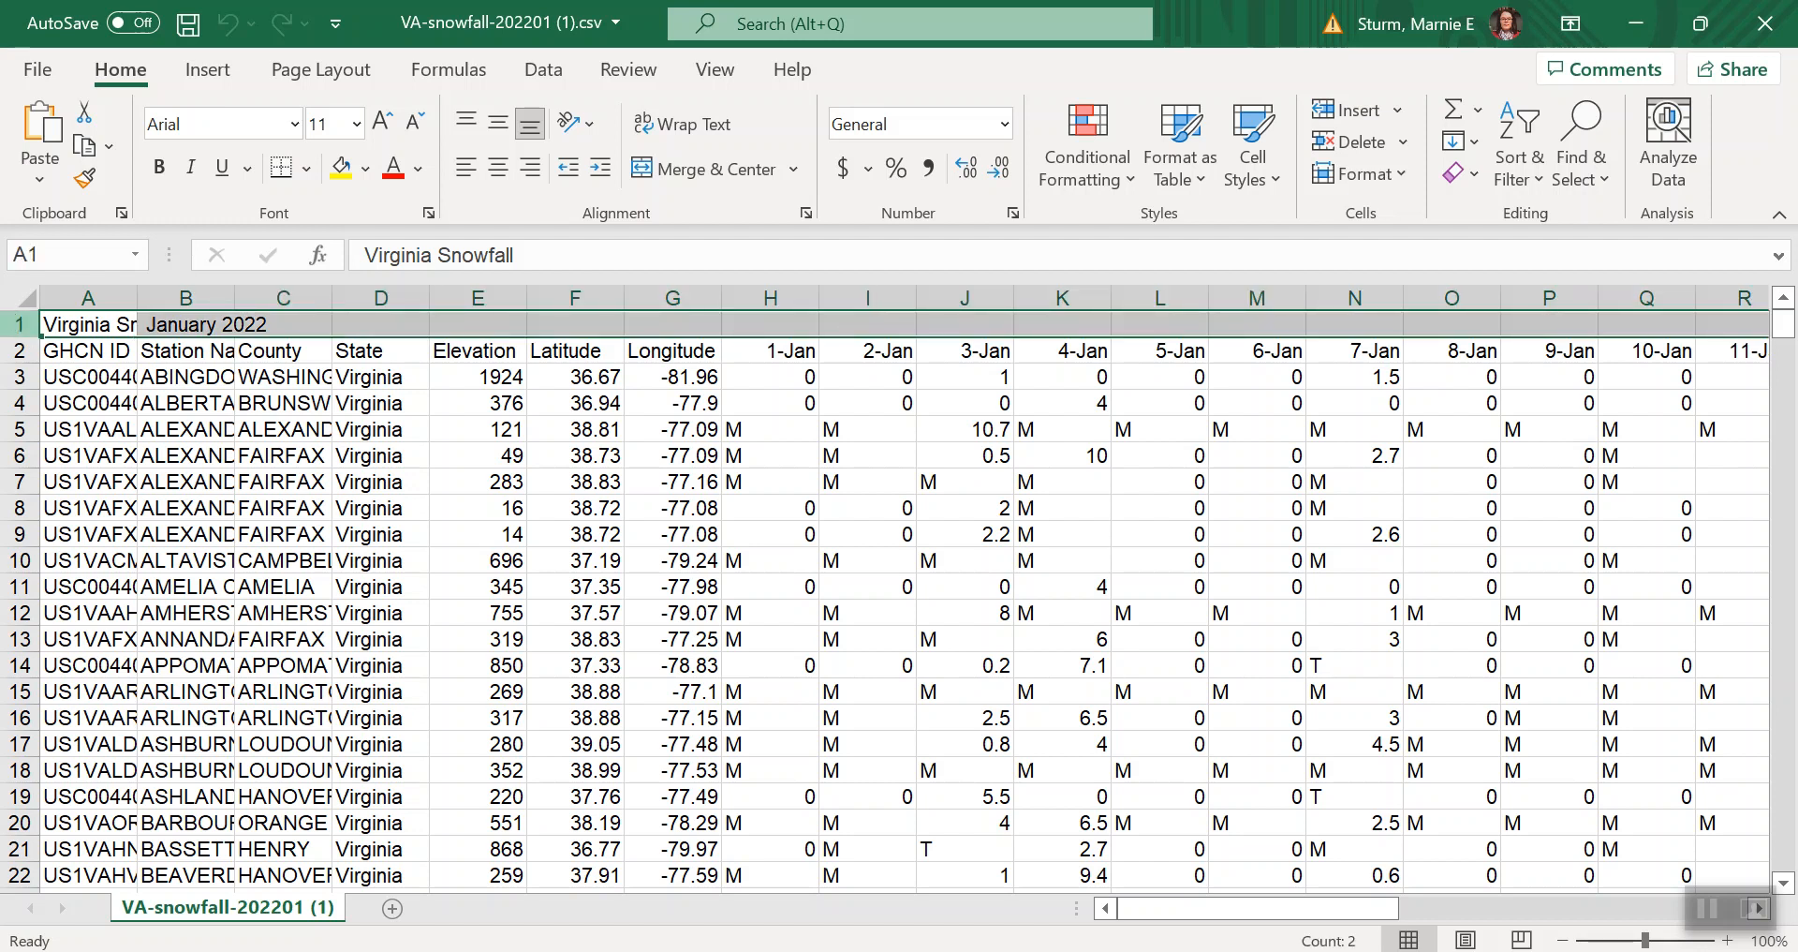
{"action": "left_click", "coordinate": [28, 69]}
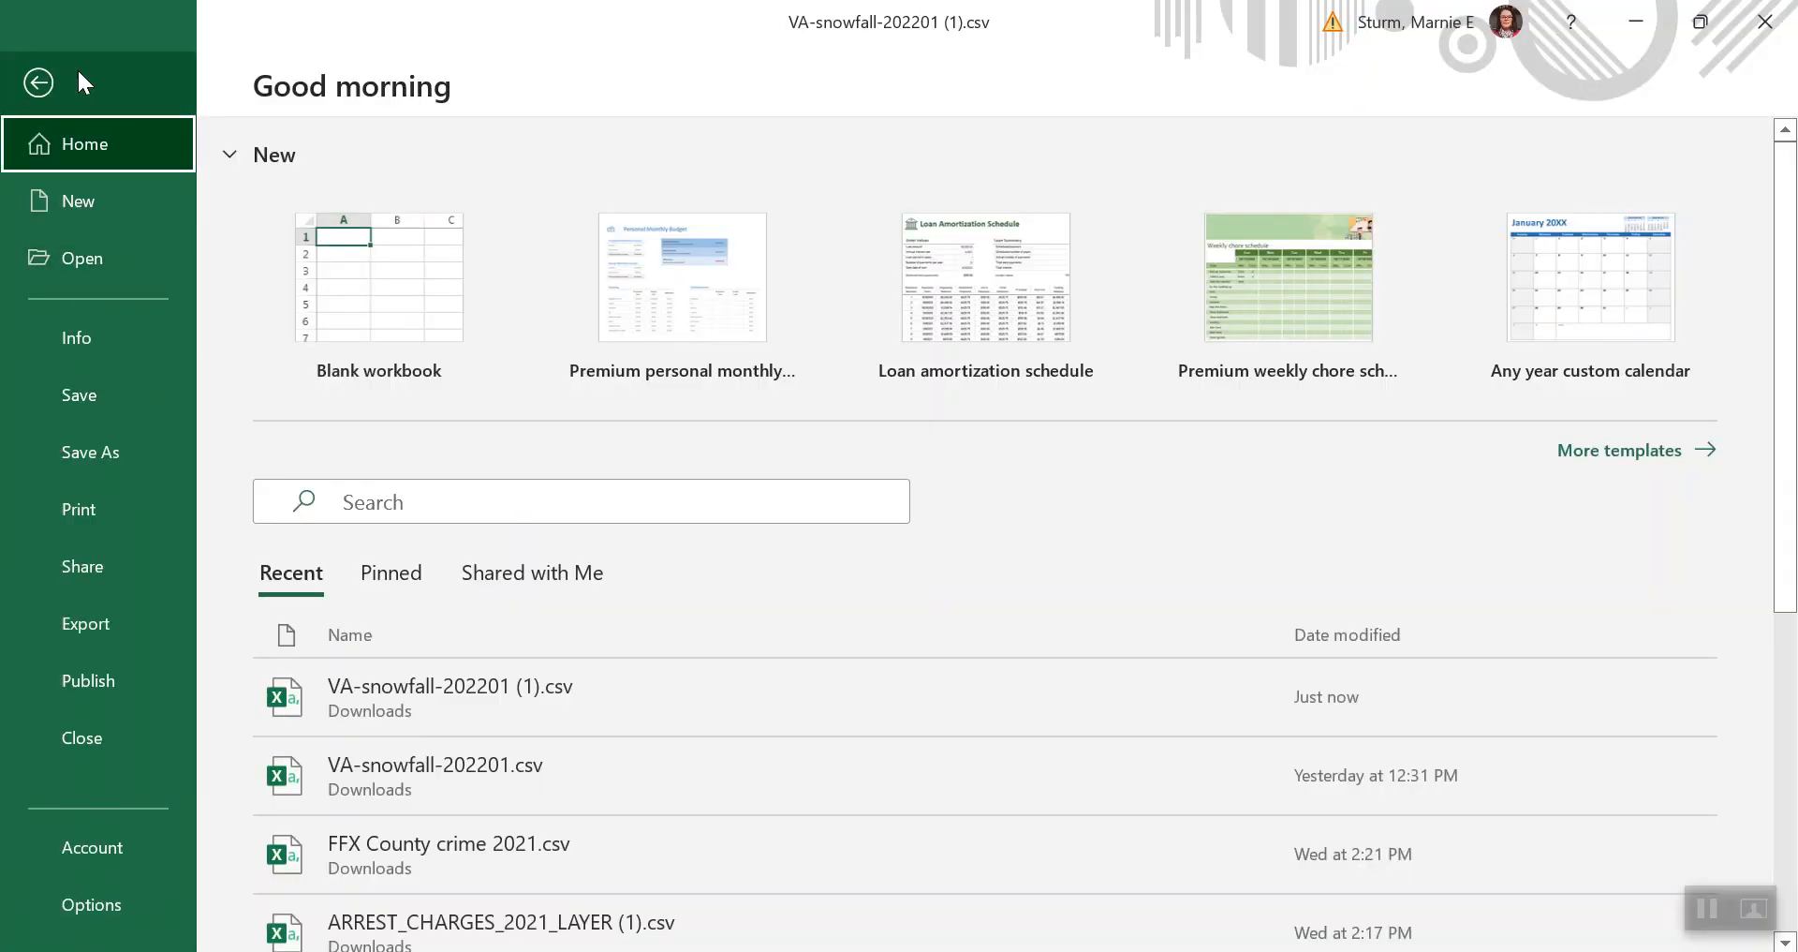
{"action": "left_click", "coordinate": [38, 82]}
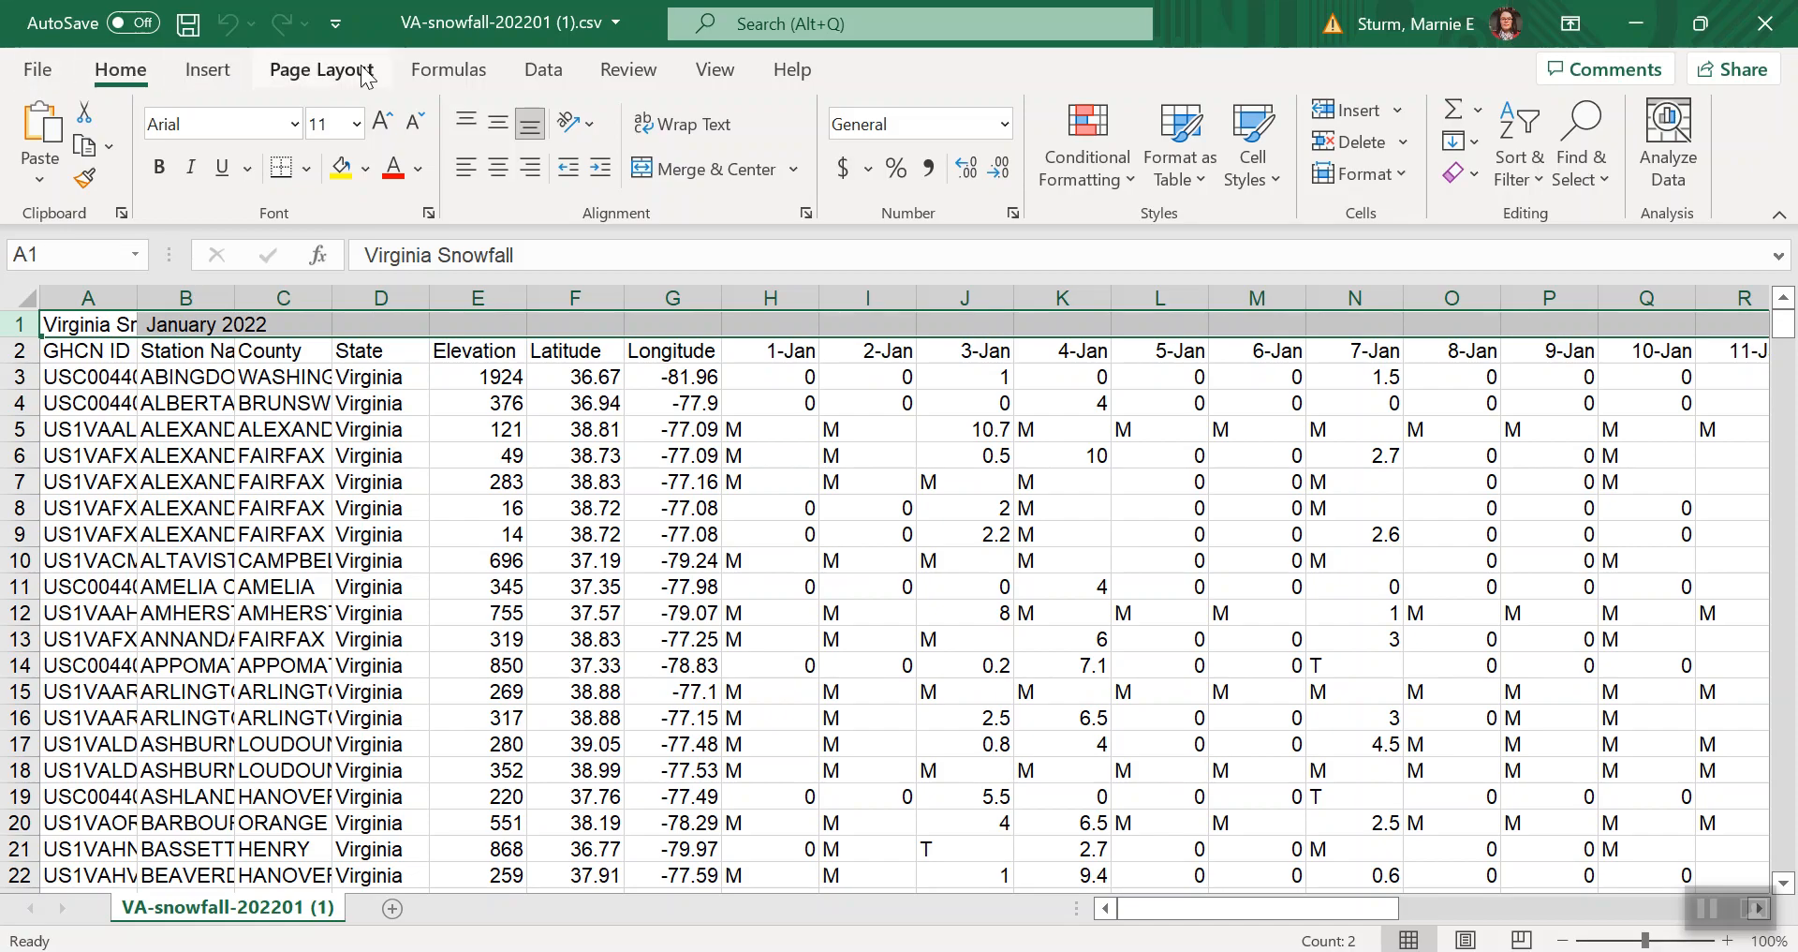
{"action": "left_click", "coordinate": [553, 68]}
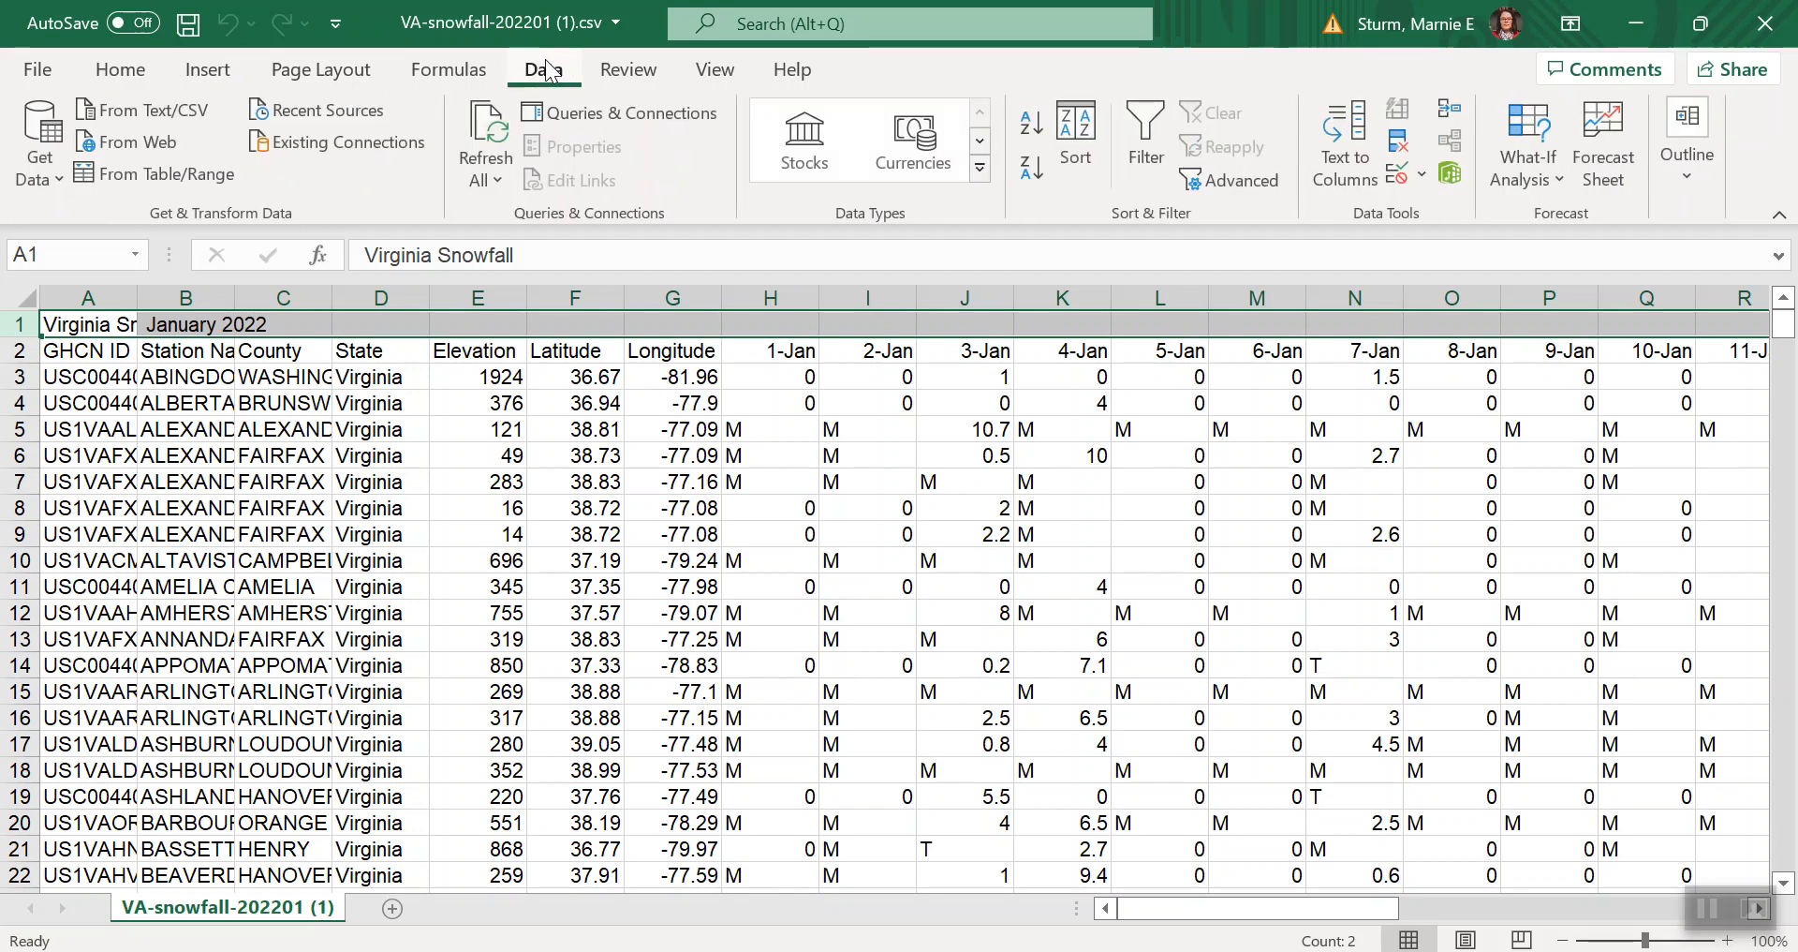
Delete row 1, the Virginia Snowfall title row above the column headers.
{"action": "left_click", "coordinate": [20, 325]}
{"action": "key", "text": "BackSpace"}
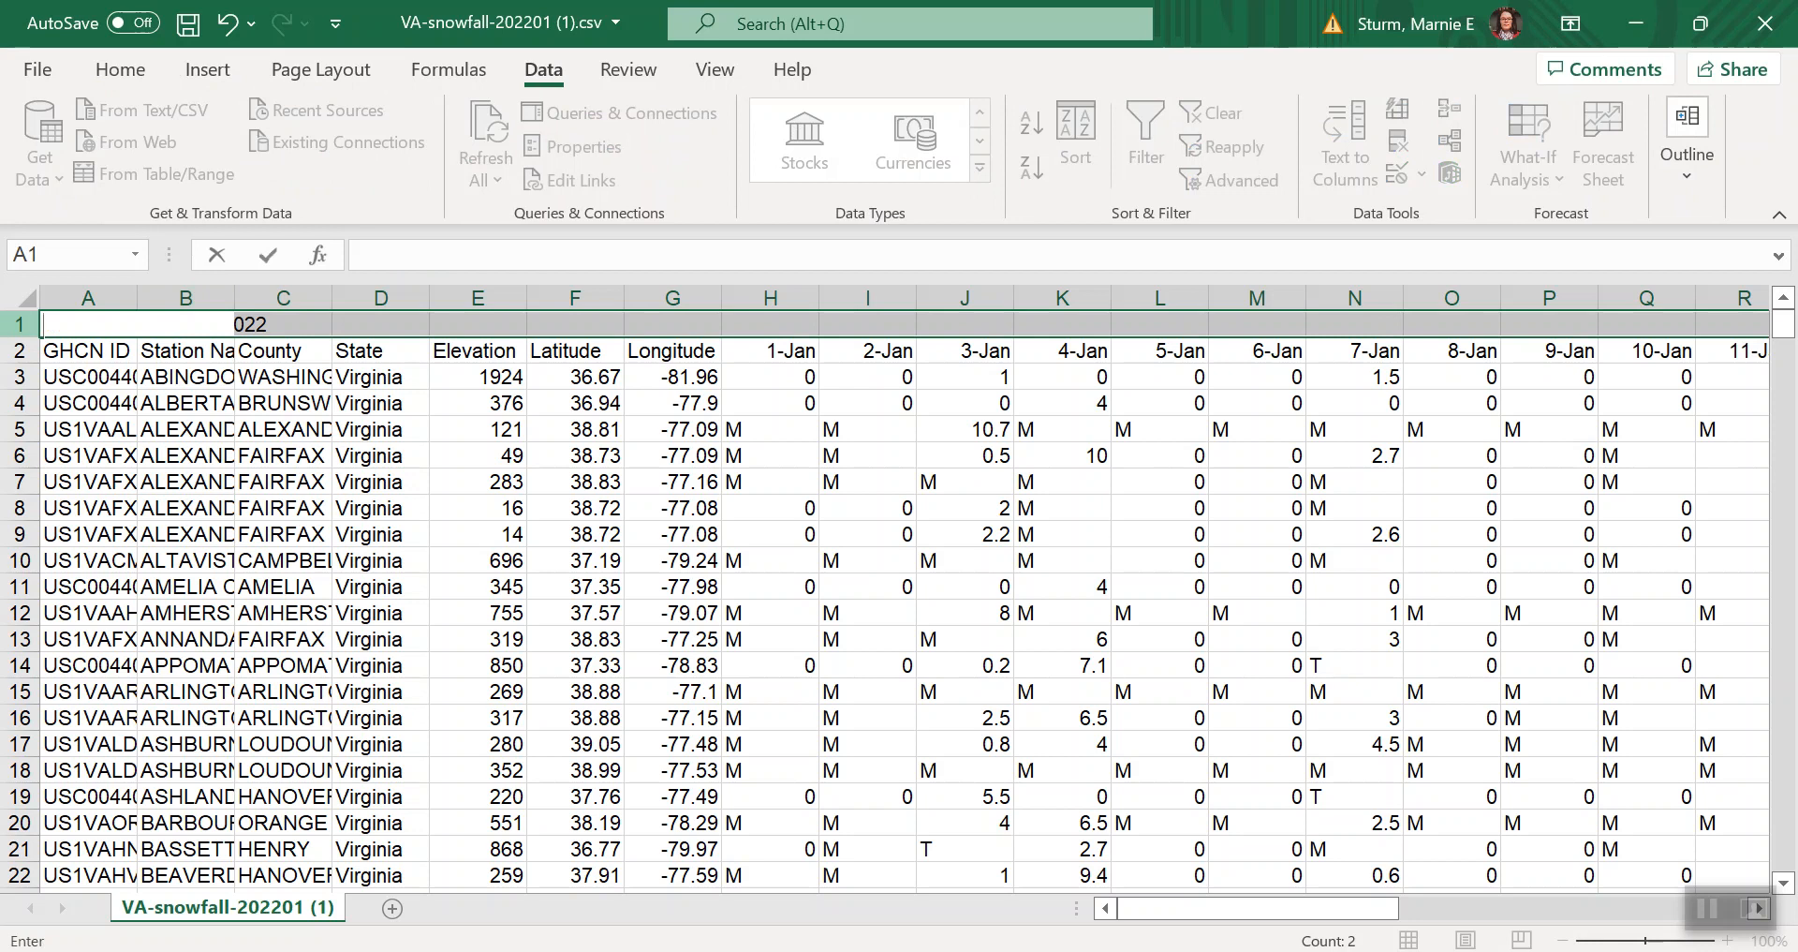
{"action": "key", "text": "Escape"}
{"action": "right_click", "coordinate": [22, 327]}
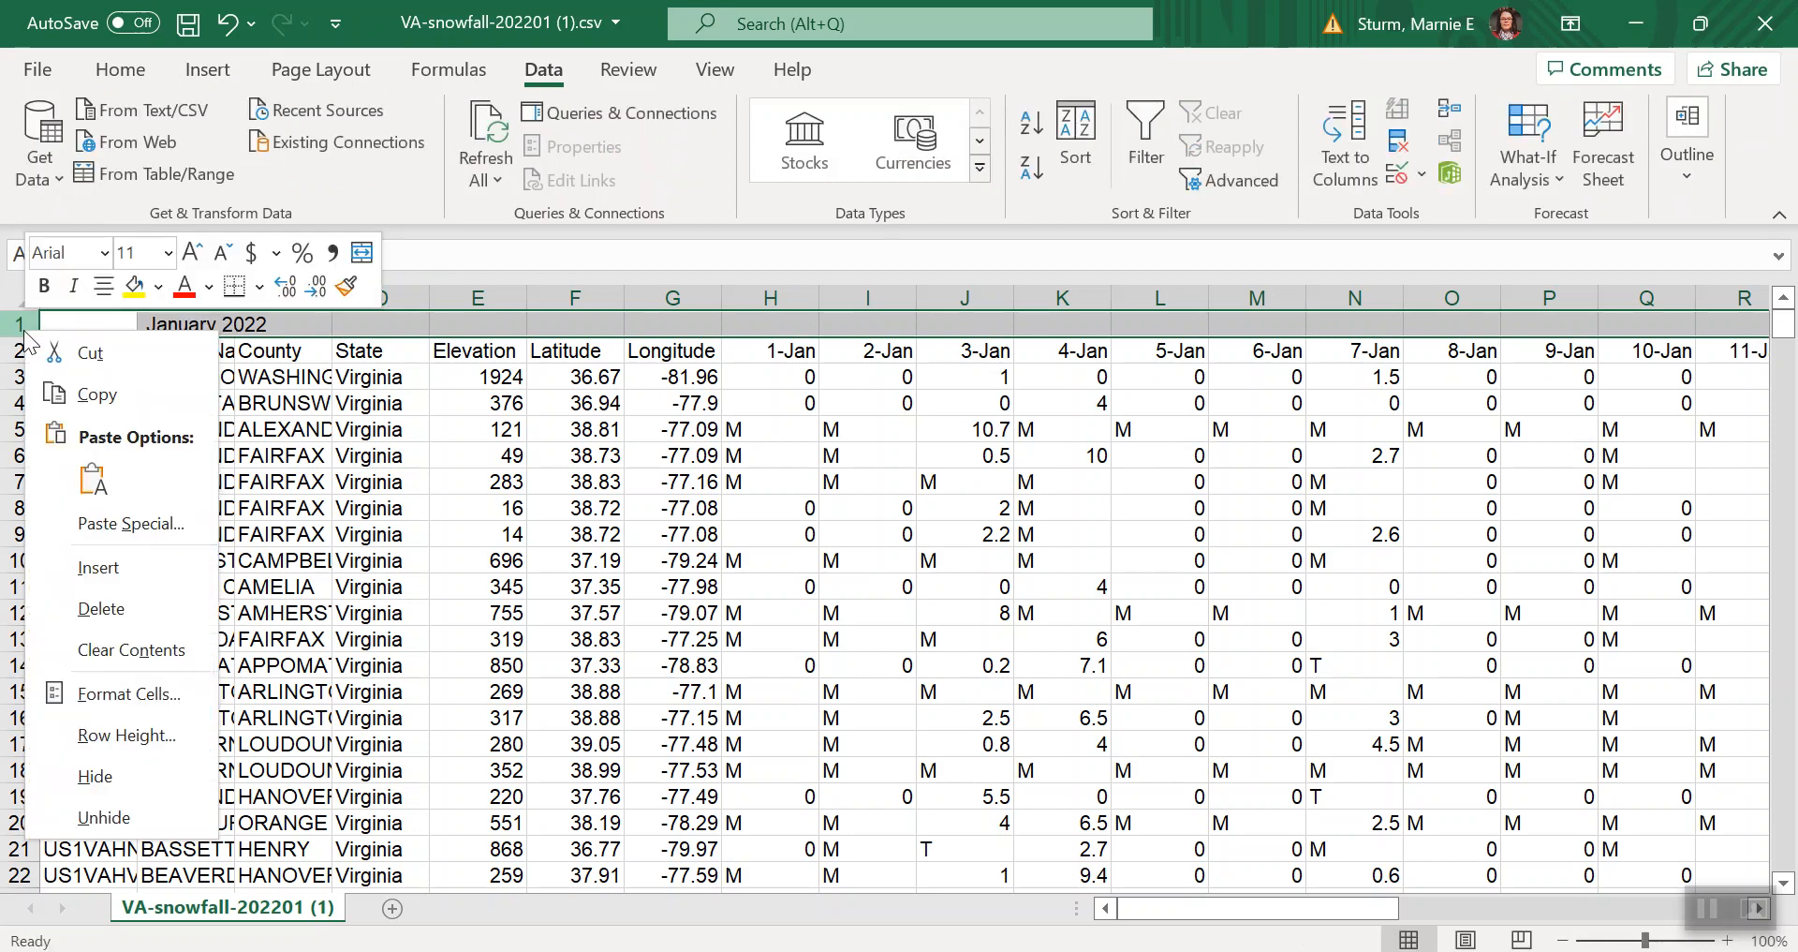
{"action": "left_click", "coordinate": [110, 609]}
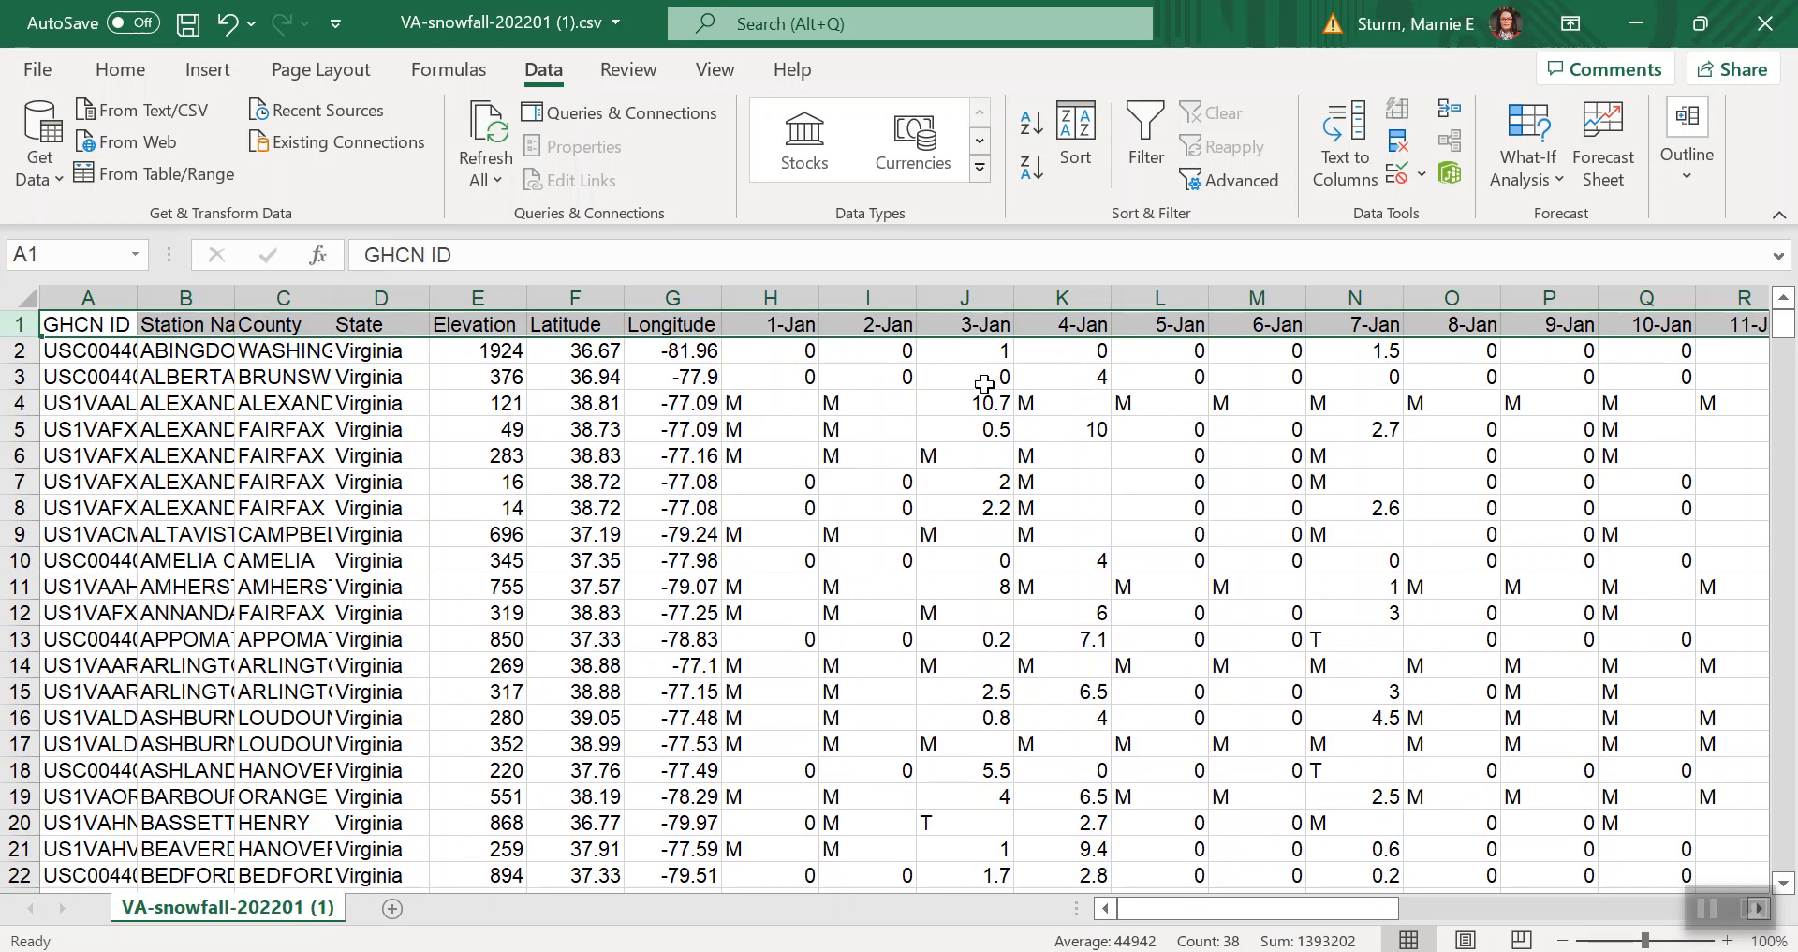
Delete columns H and I, which hold the 1-Jan and 2-Jan snowfall data.
{"action": "left_click_drag", "start_coordinate": [789, 299], "coordinate": [865, 303]}
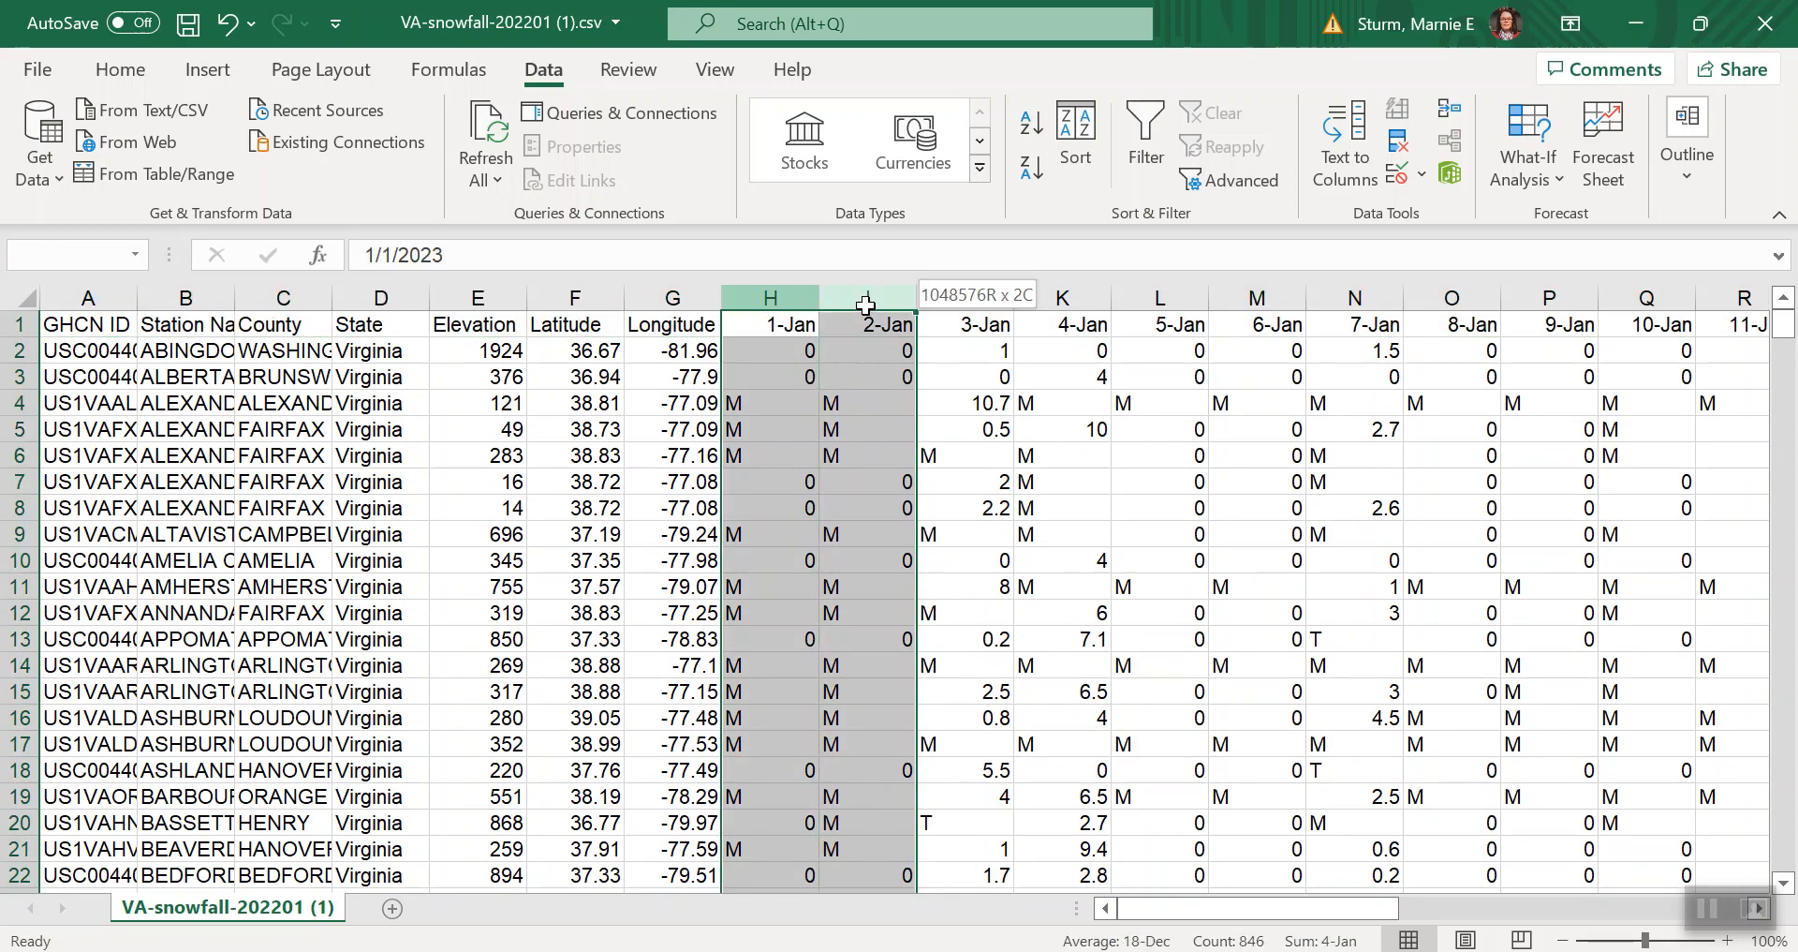
{"action": "left_click_drag", "start_coordinate": [865, 305], "coordinate": [866, 302]}
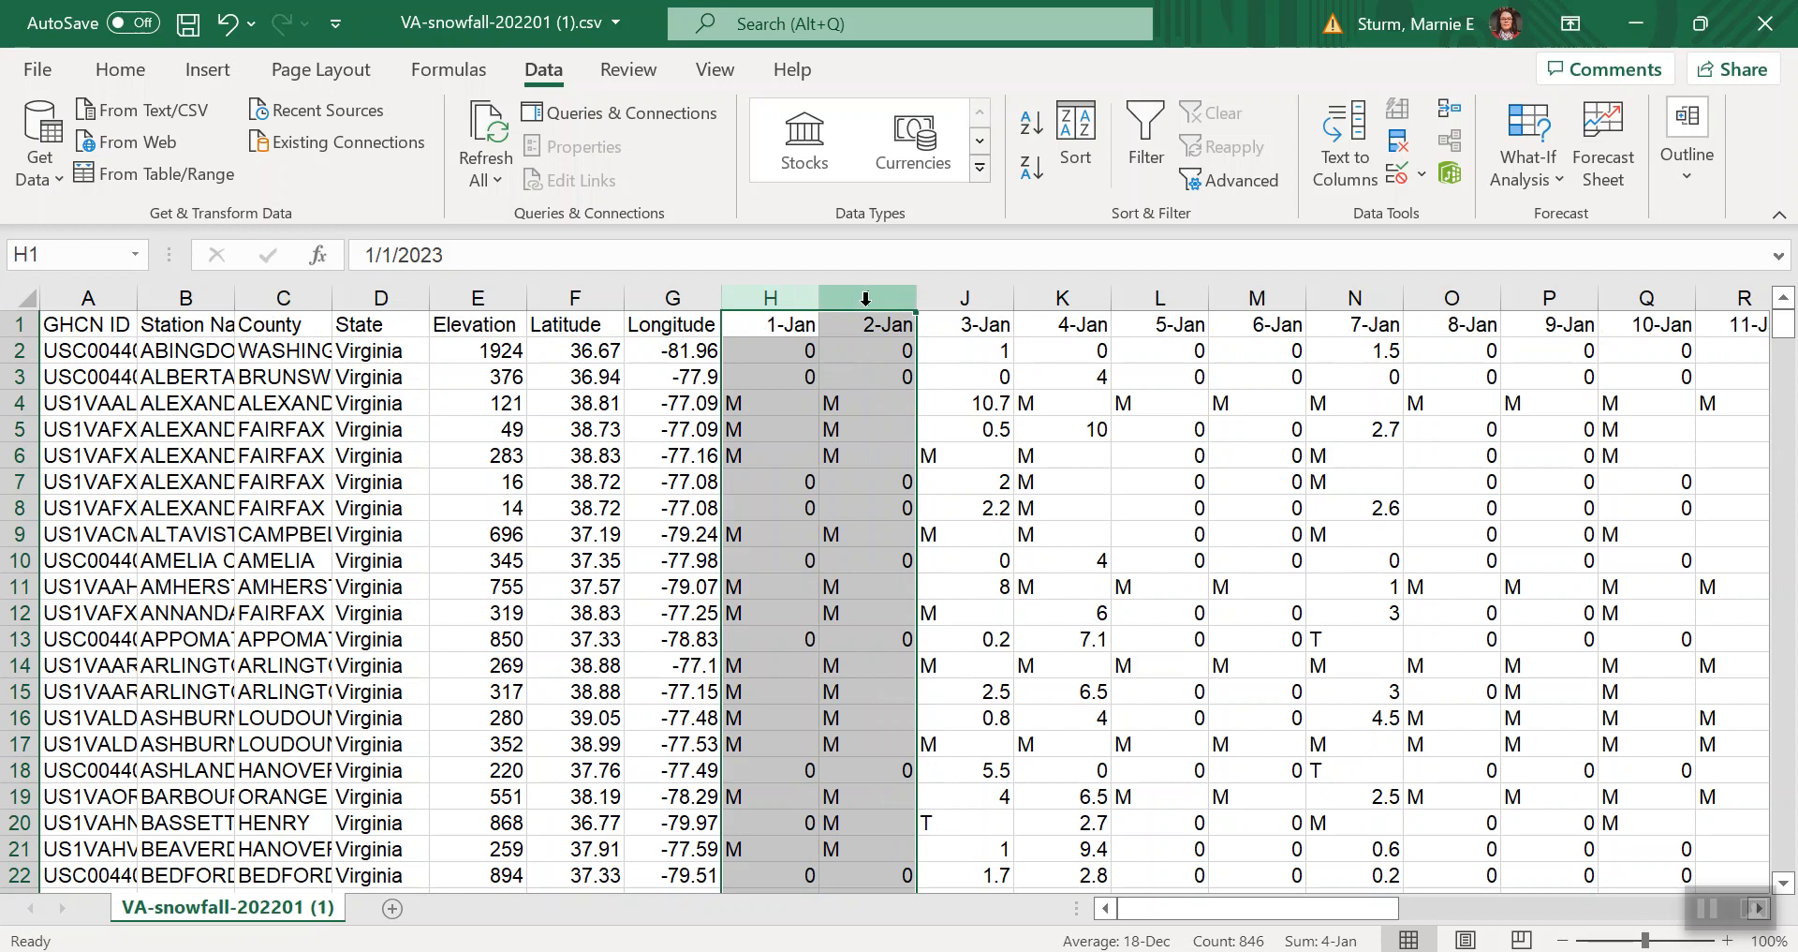
{"action": "right_click", "coordinate": [865, 299]}
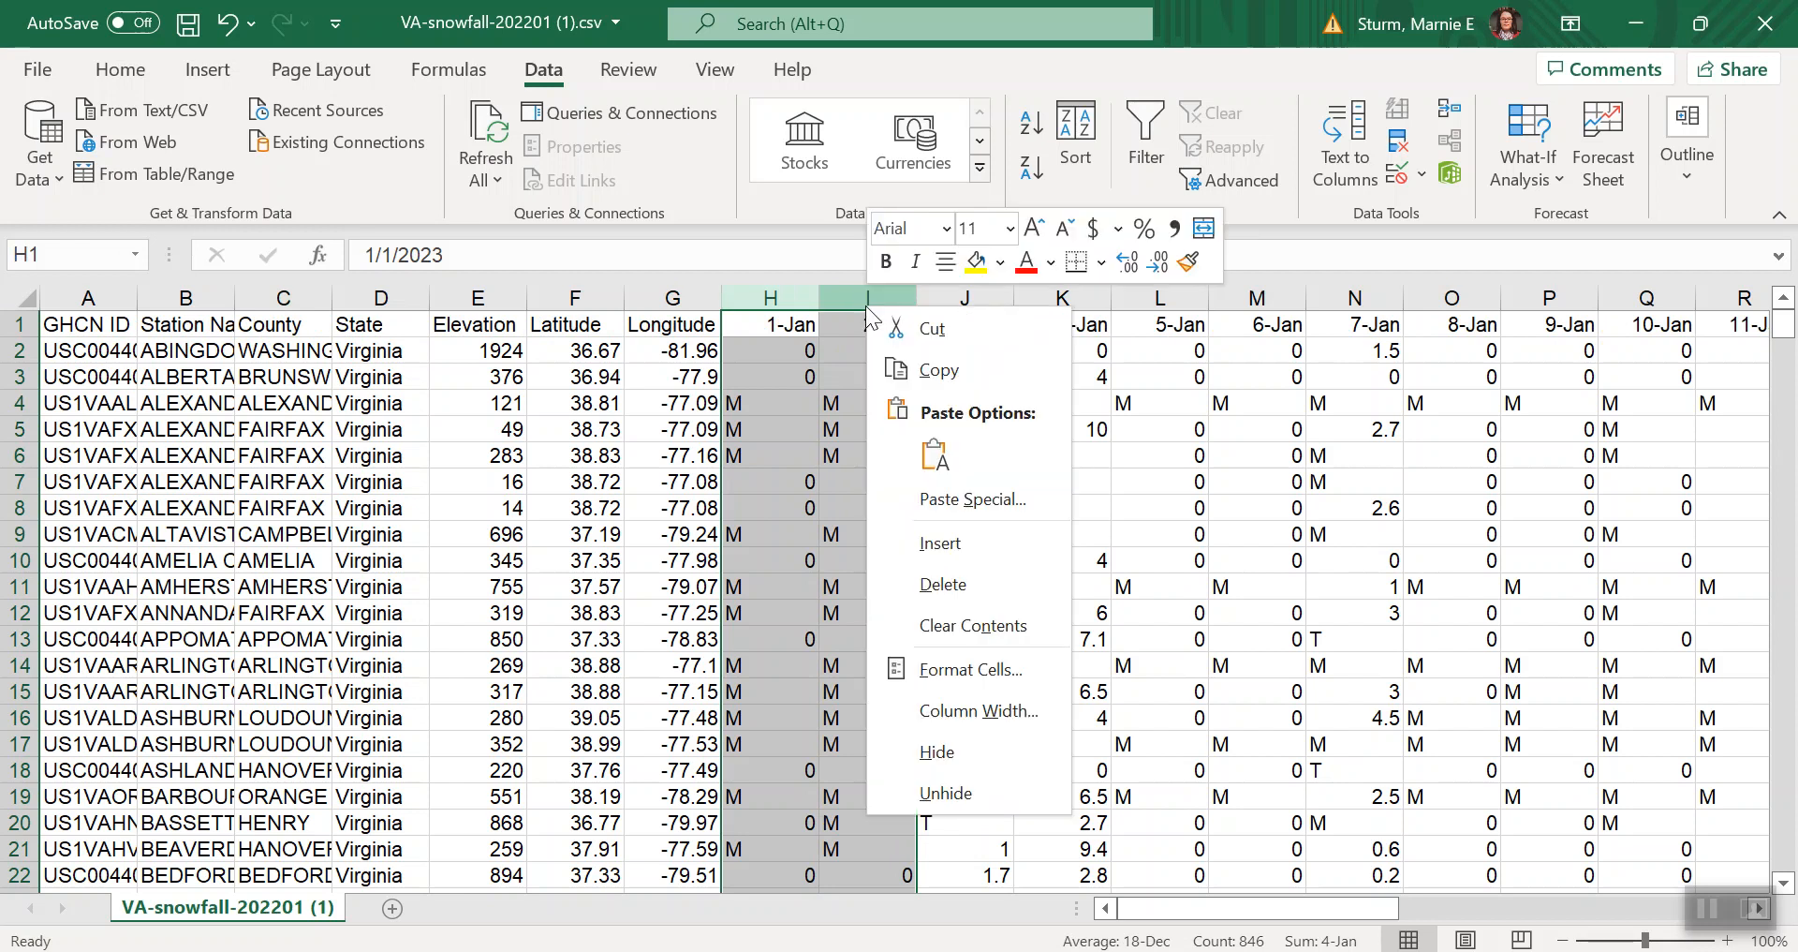
{"action": "left_click", "coordinate": [940, 584]}
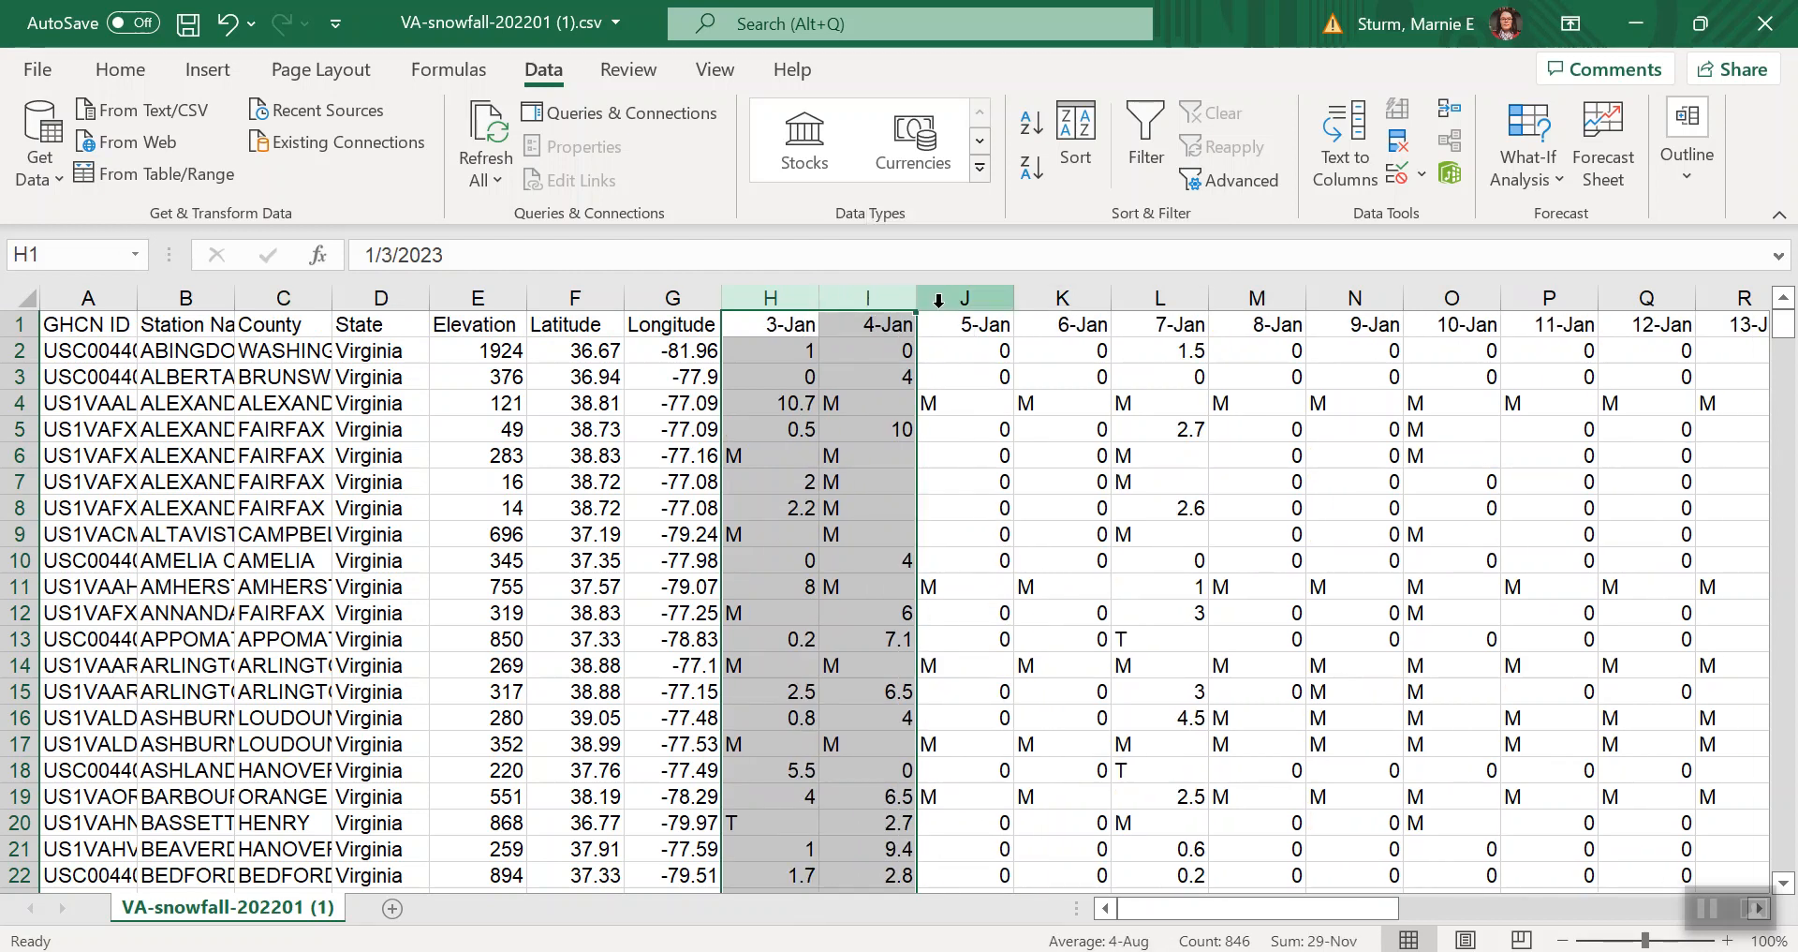
Delete columns J through AA, which hold the 5-Jan to 22-Jan snowfall data.
{"action": "left_click_drag", "start_coordinate": [948, 299], "coordinate": [1235, 400]}
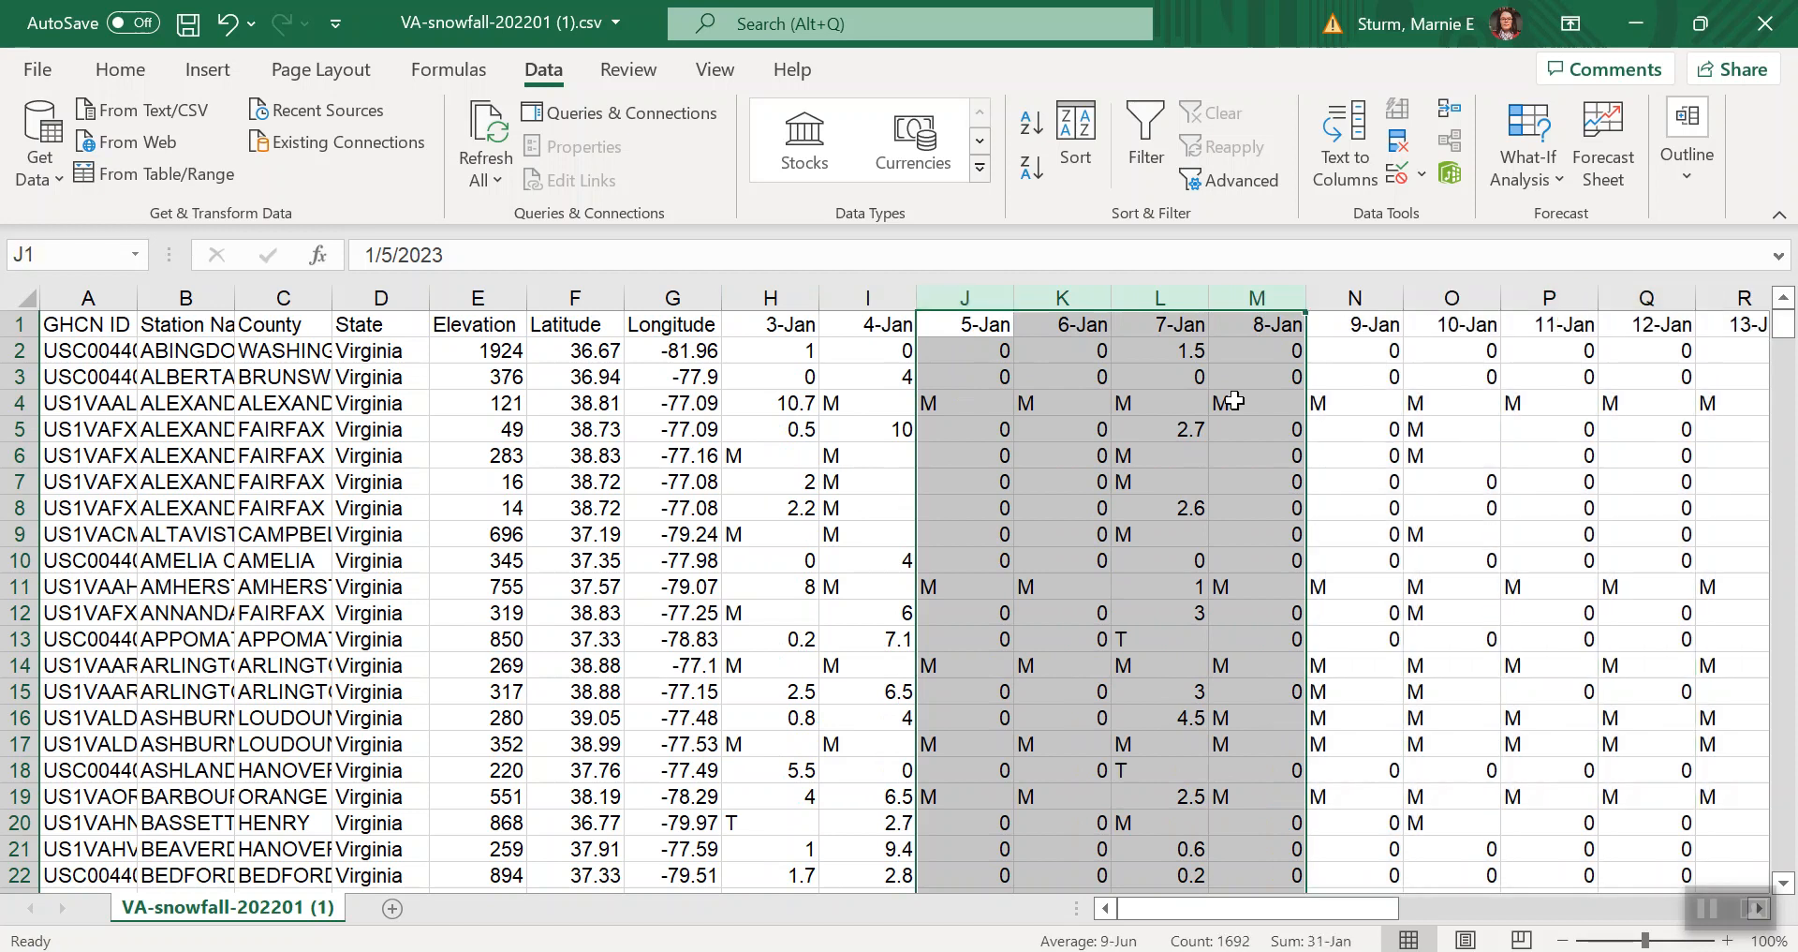
{"action": "scroll", "coordinate": [1234, 401], "scroll_direction": "right", "scroll_amount": 3}
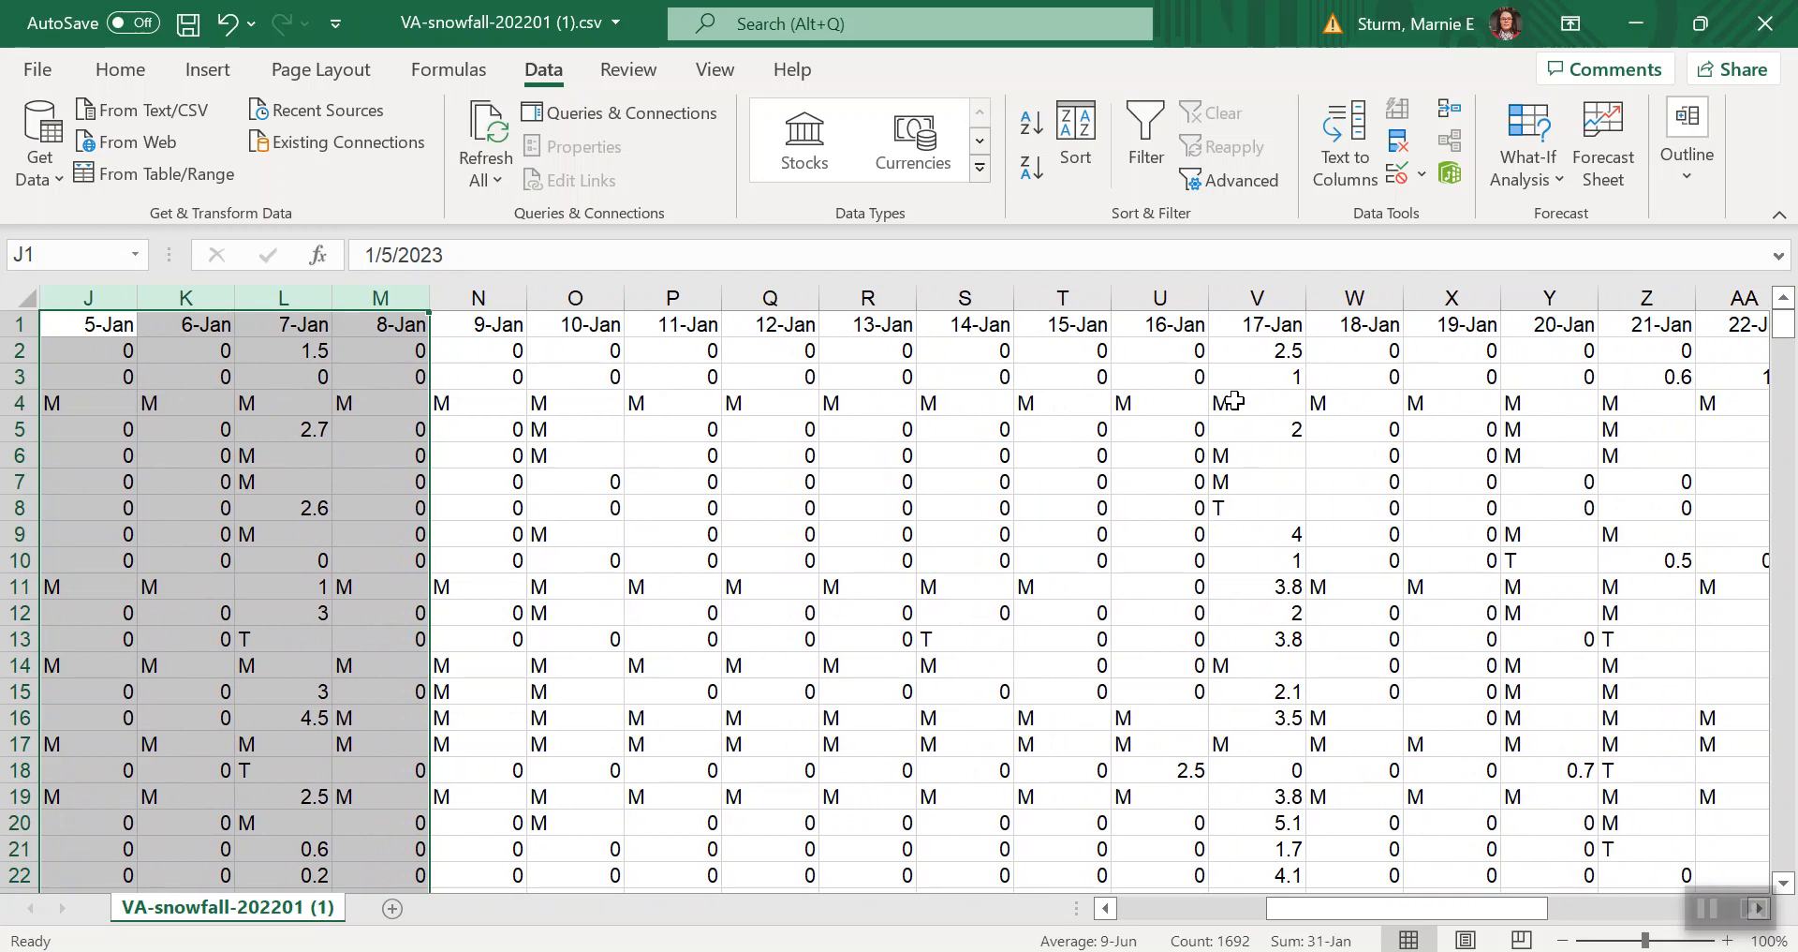
{"action": "left_click", "coordinate": [122, 298]}
{"action": "left_click_drag", "start_coordinate": [122, 298], "coordinate": [1724, 376]}
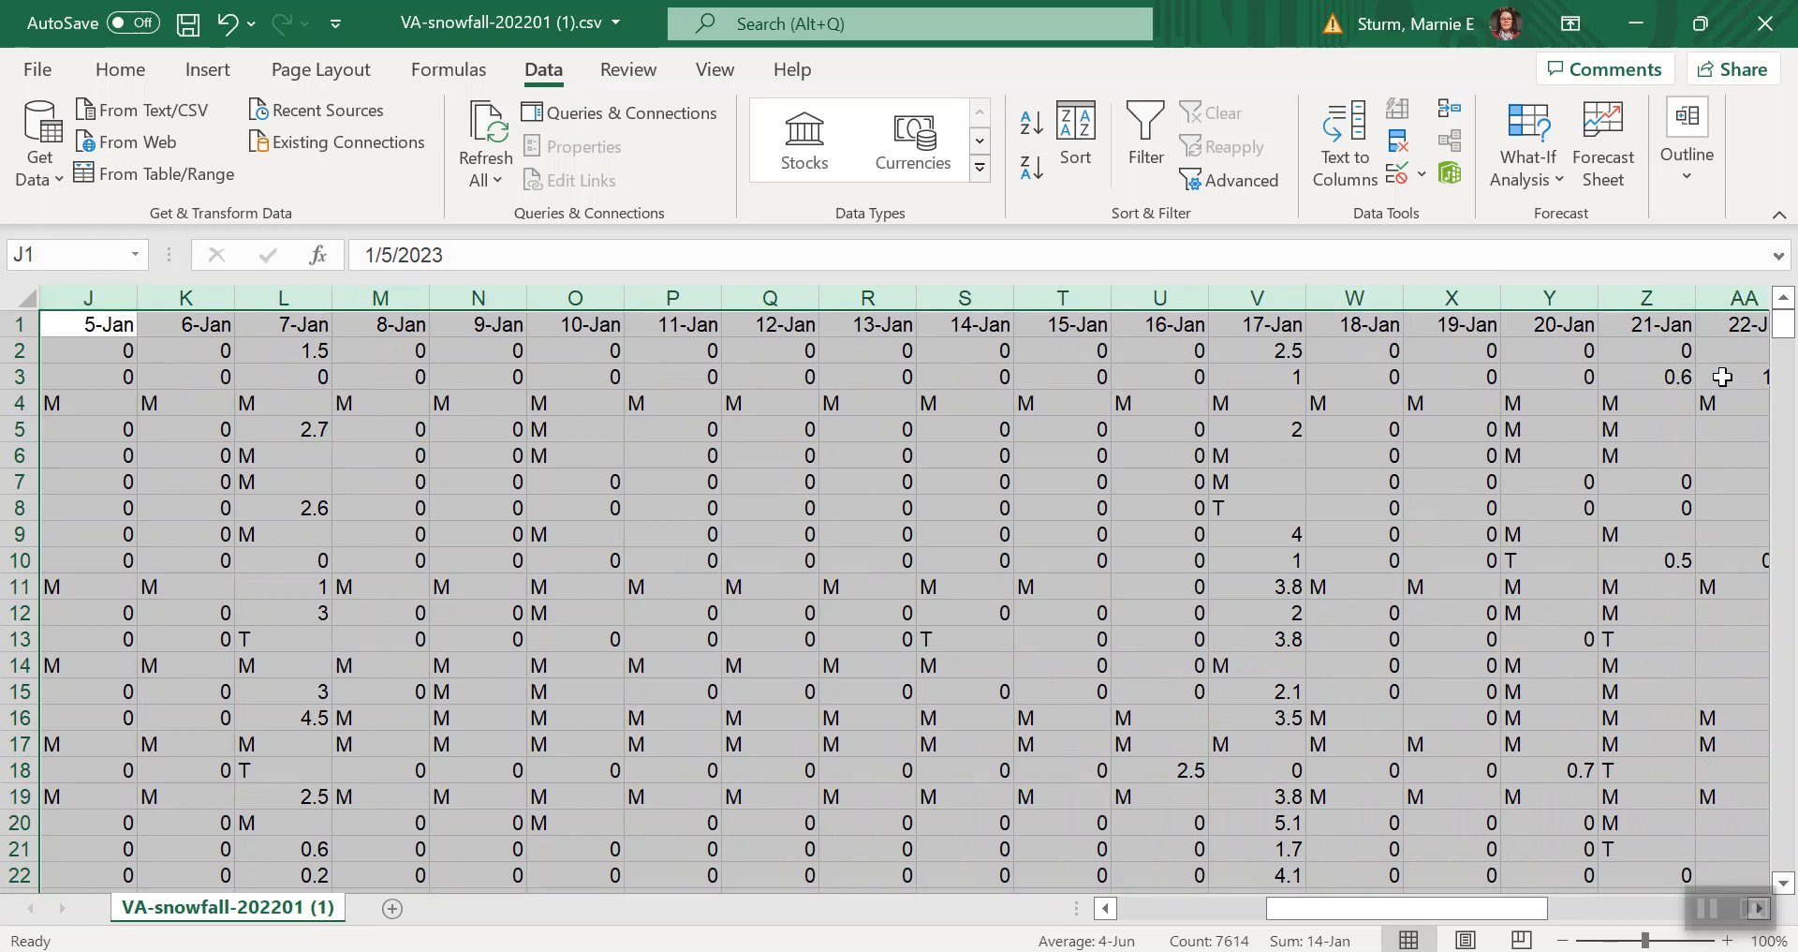
{"action": "right_click", "coordinate": [1723, 376]}
{"action": "left_click", "coordinate": [1607, 653]}
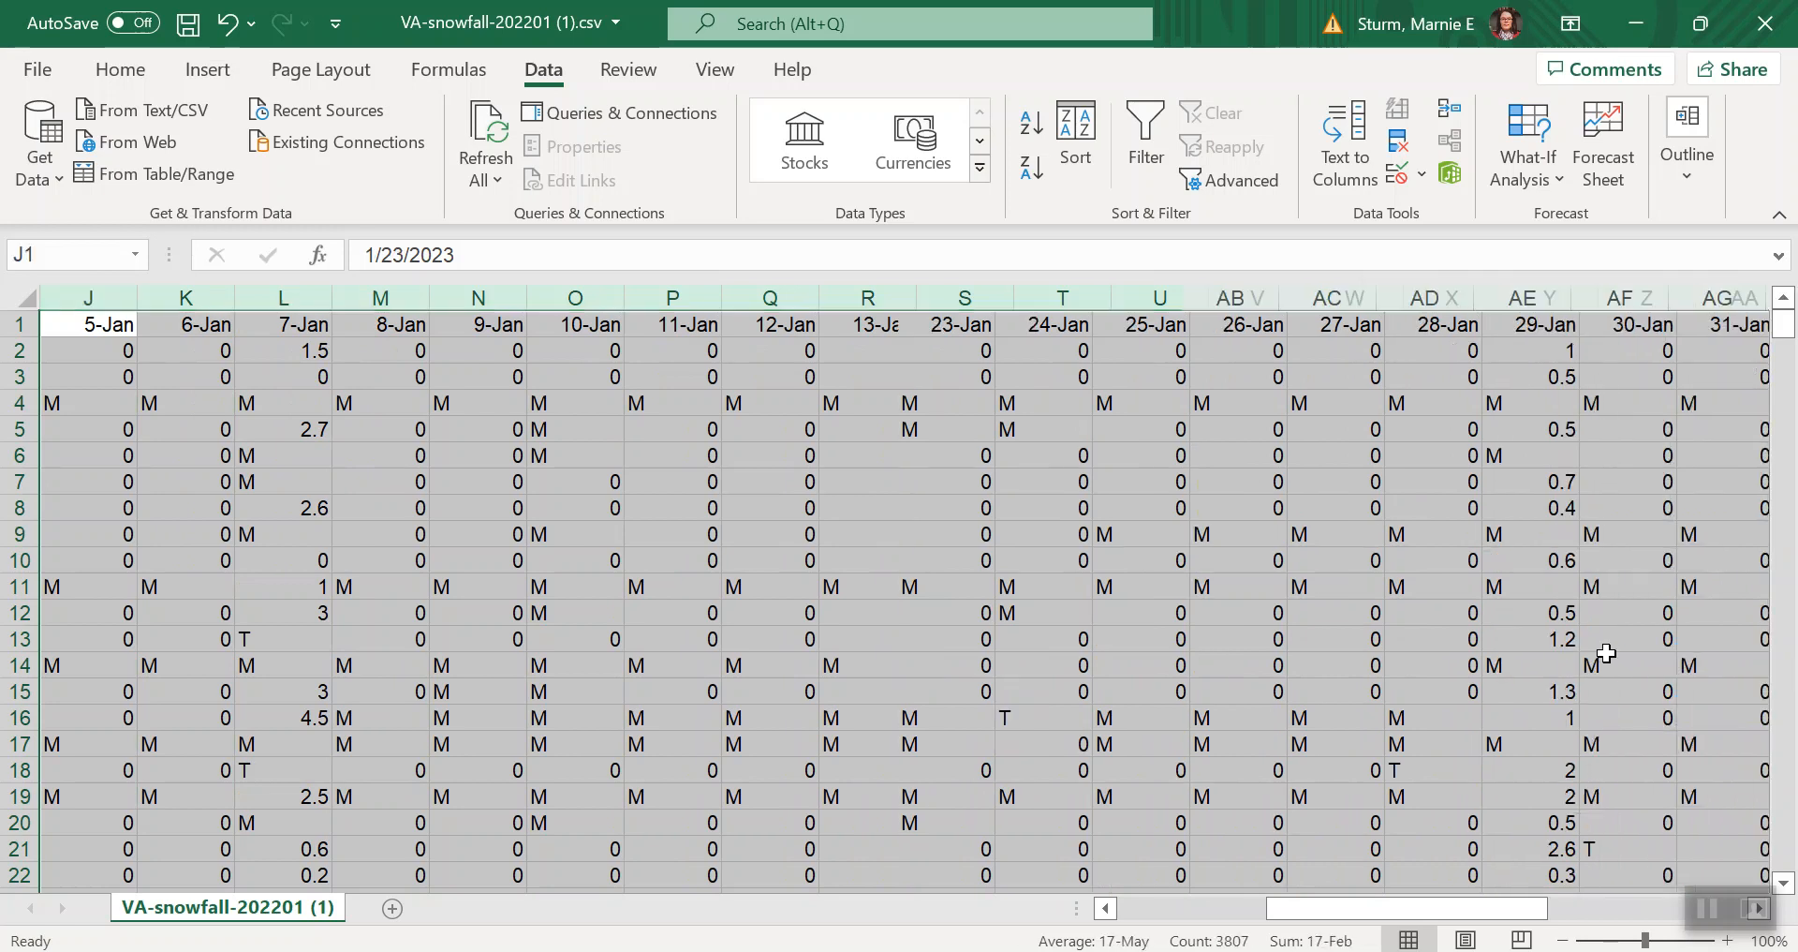
Delete columns J through R, which hold the remaining 23-Jan to 31-Jan snowfall data.
{"action": "left_click", "coordinate": [337, 429]}
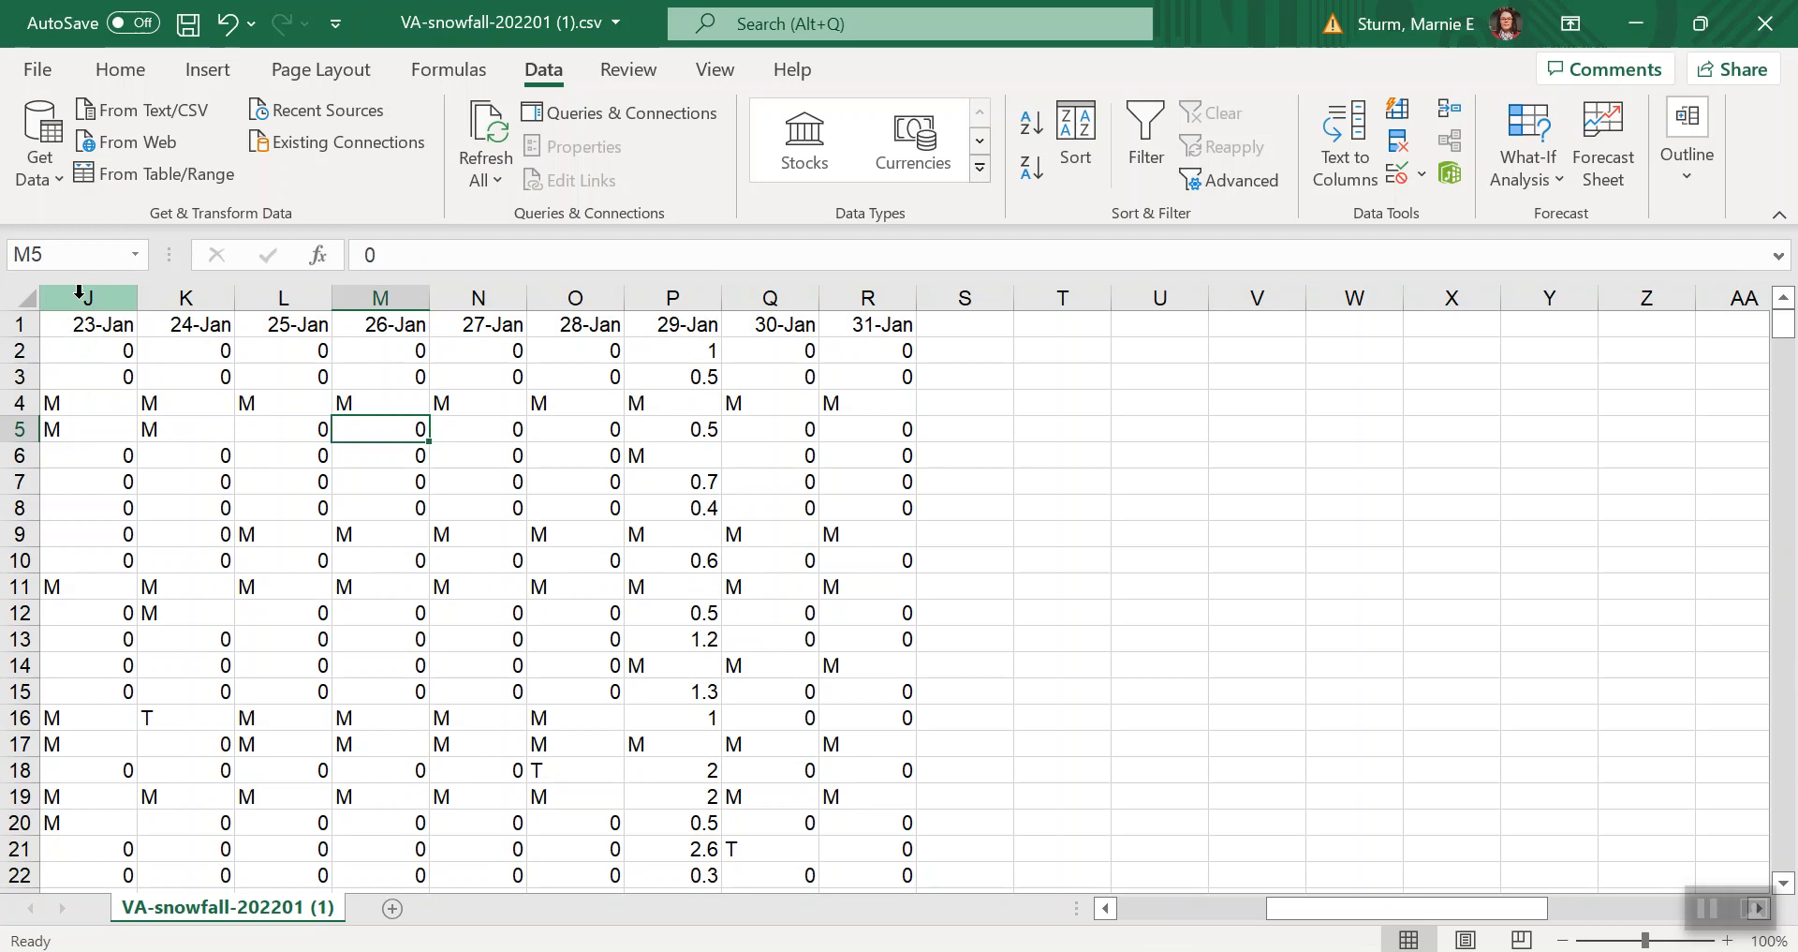
{"action": "left_click_drag", "start_coordinate": [83, 297], "coordinate": [856, 370]}
{"action": "right_click", "coordinate": [856, 370]}
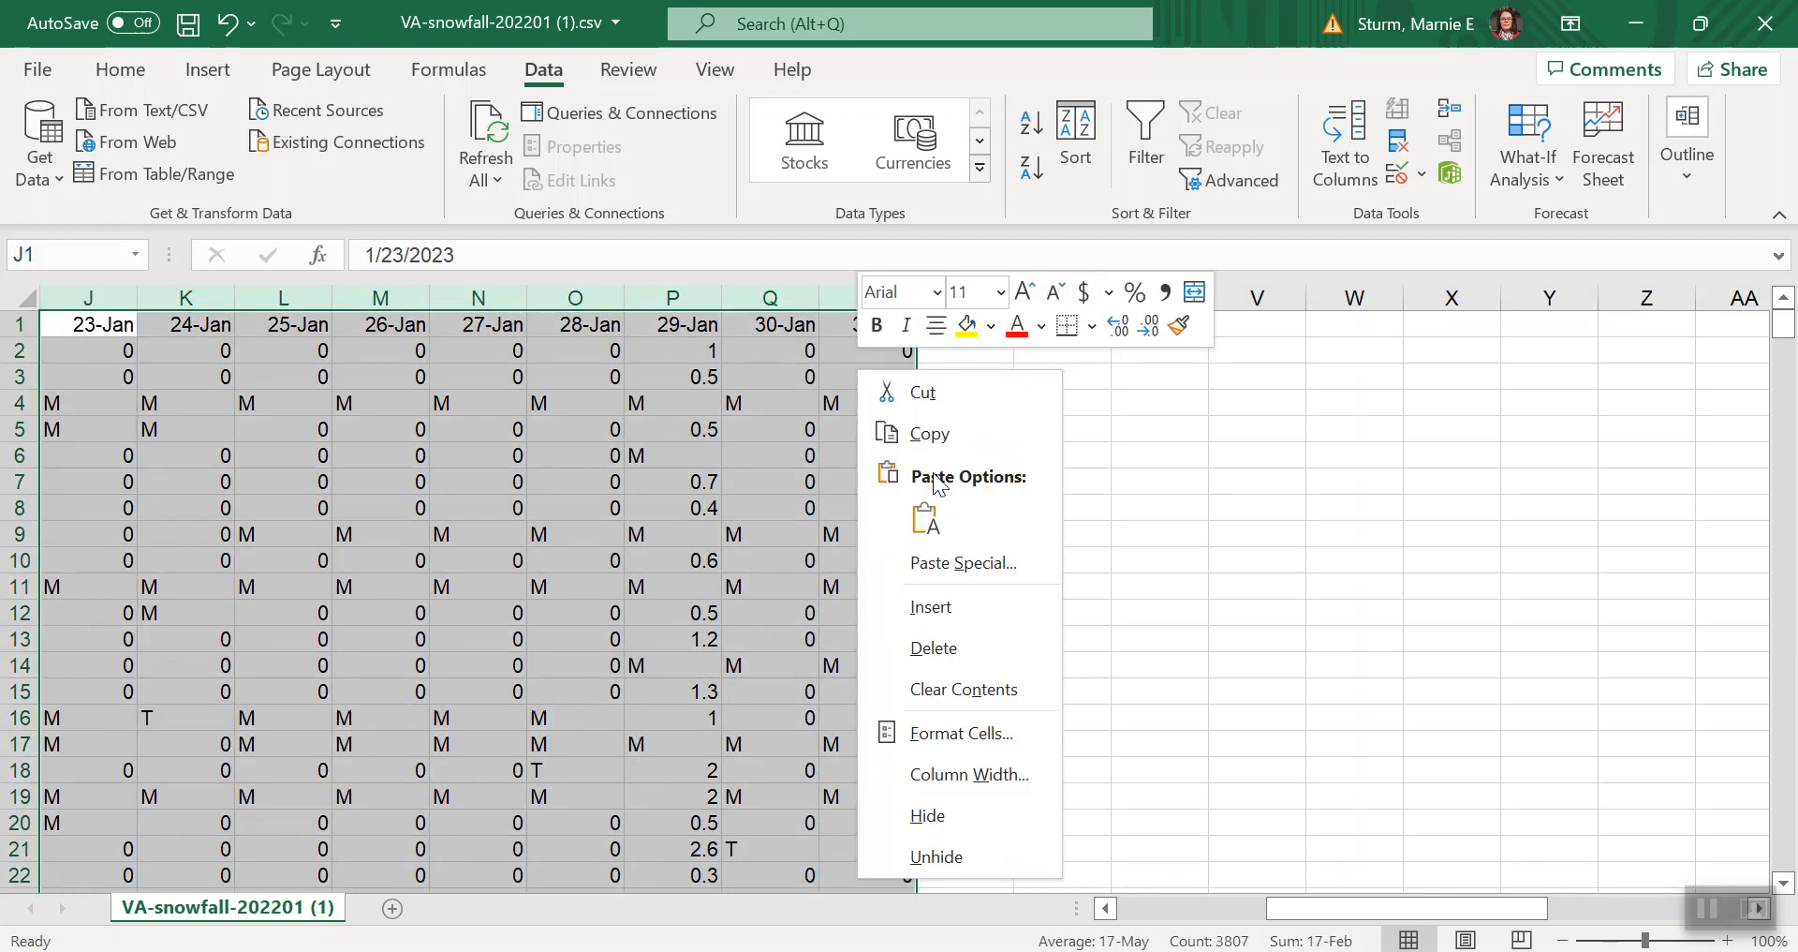
{"action": "left_click", "coordinate": [935, 663]}
Replace every T in the 3-Jan and 4-Jan columns, H and I, with a blank.
{"action": "scroll", "coordinate": [562, 663], "scroll_direction": "left", "scroll_amount": 3}
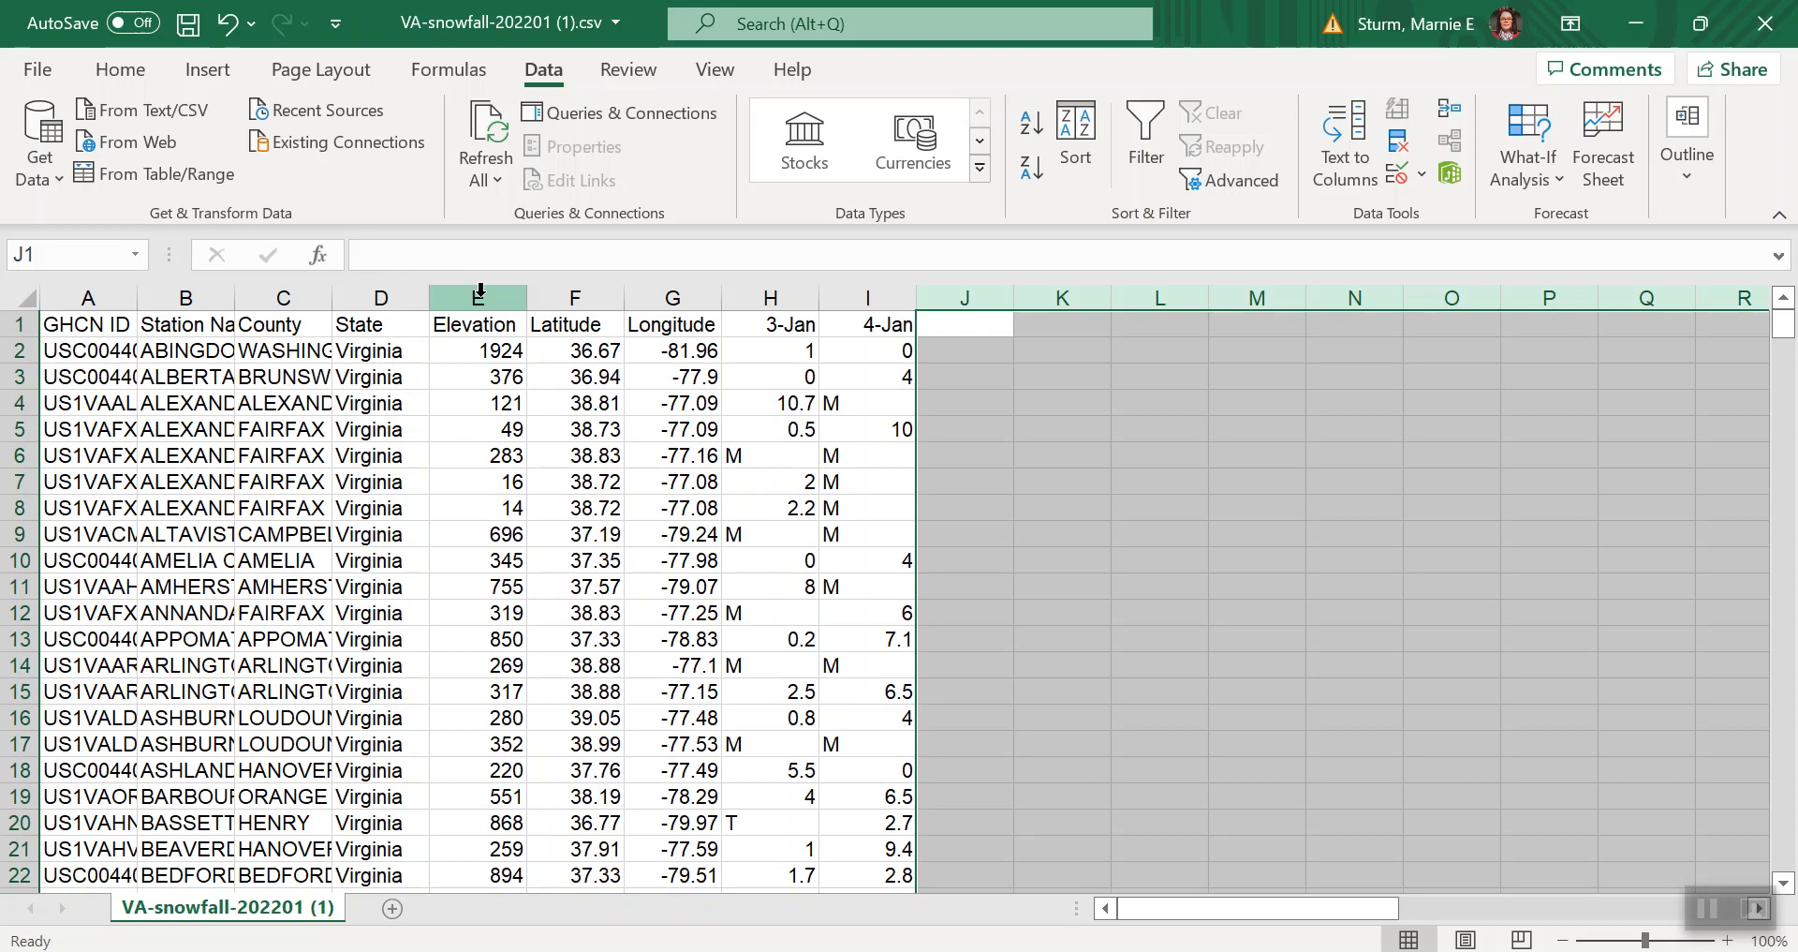
{"action": "left_click_drag", "start_coordinate": [764, 297], "coordinate": [871, 297]}
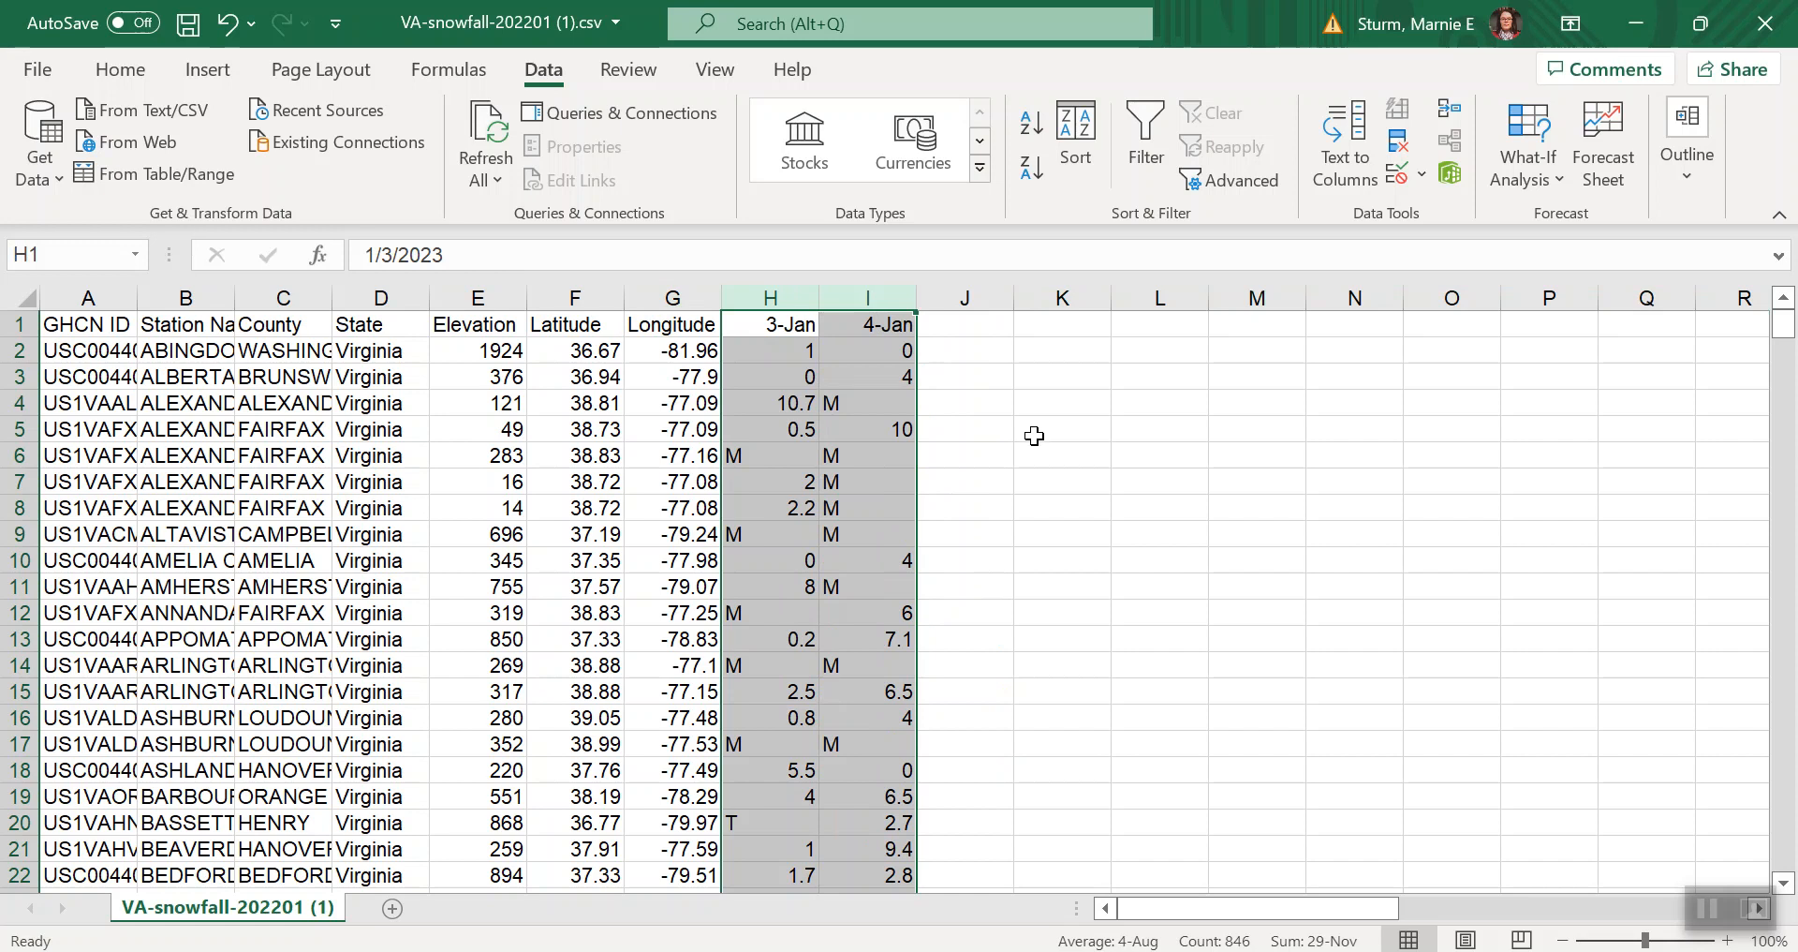
{"action": "scroll", "coordinate": [1034, 436], "scroll_direction": "down", "scroll_amount": 4}
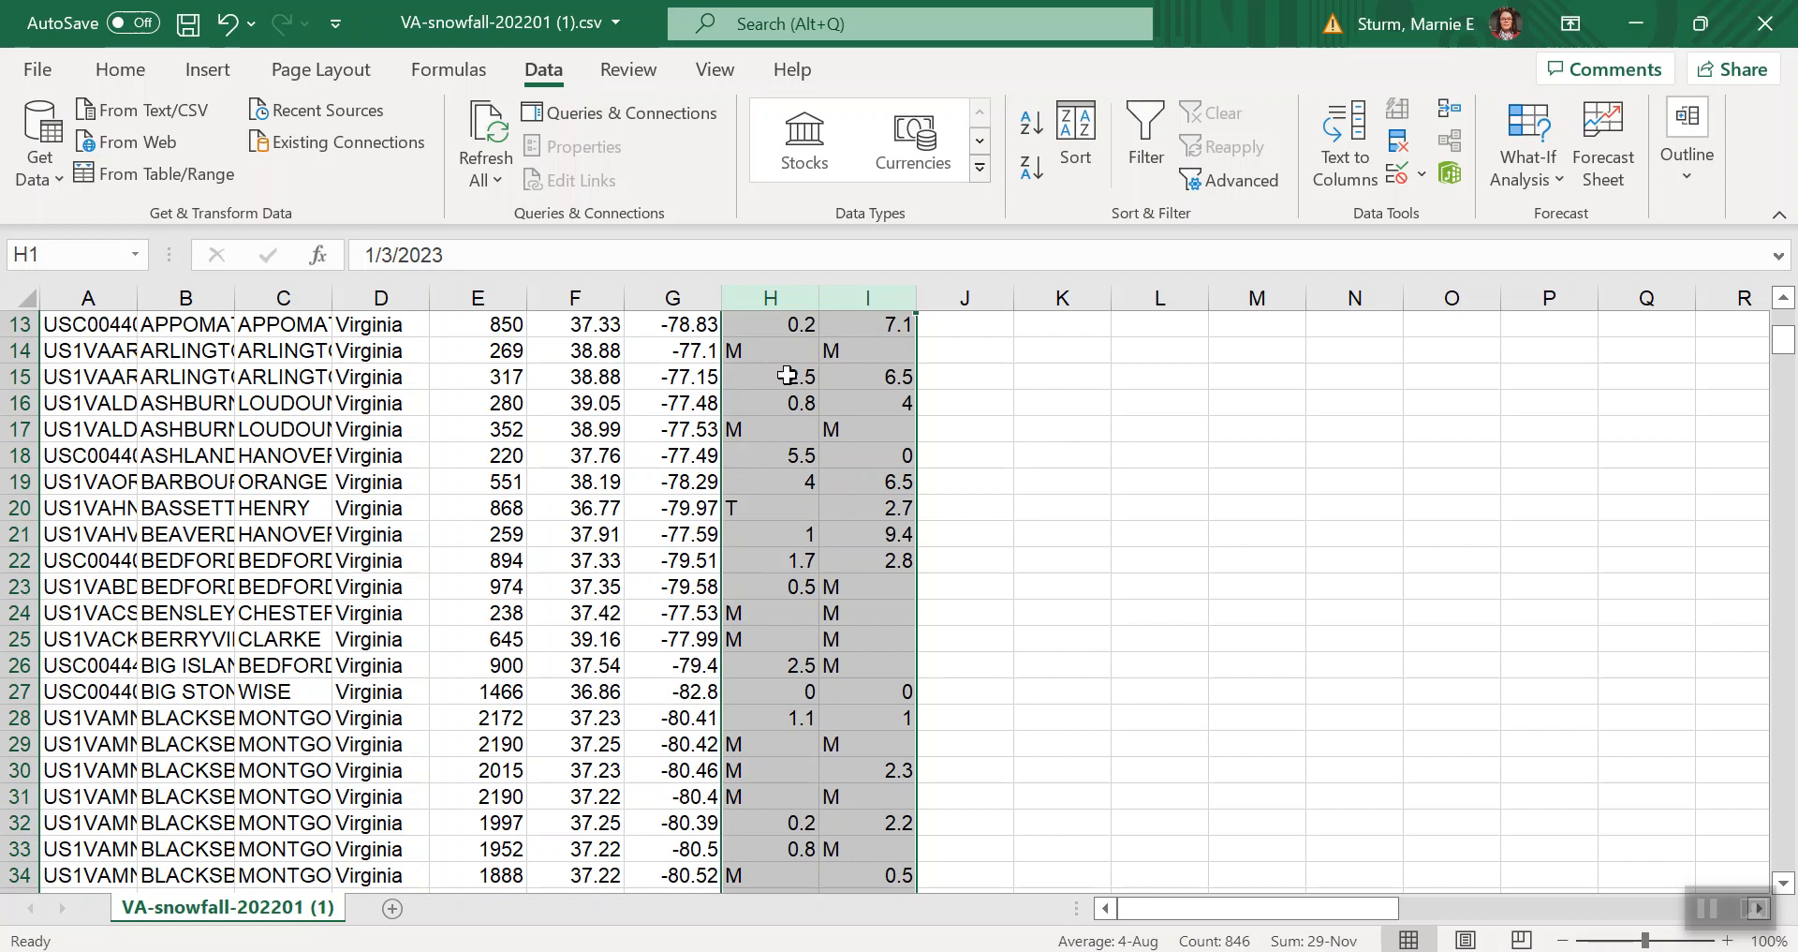
{"action": "scroll", "coordinate": [899, 556], "scroll_direction": "down", "scroll_amount": 4}
{"action": "scroll", "coordinate": [899, 555], "scroll_direction": "up", "scroll_amount": 8}
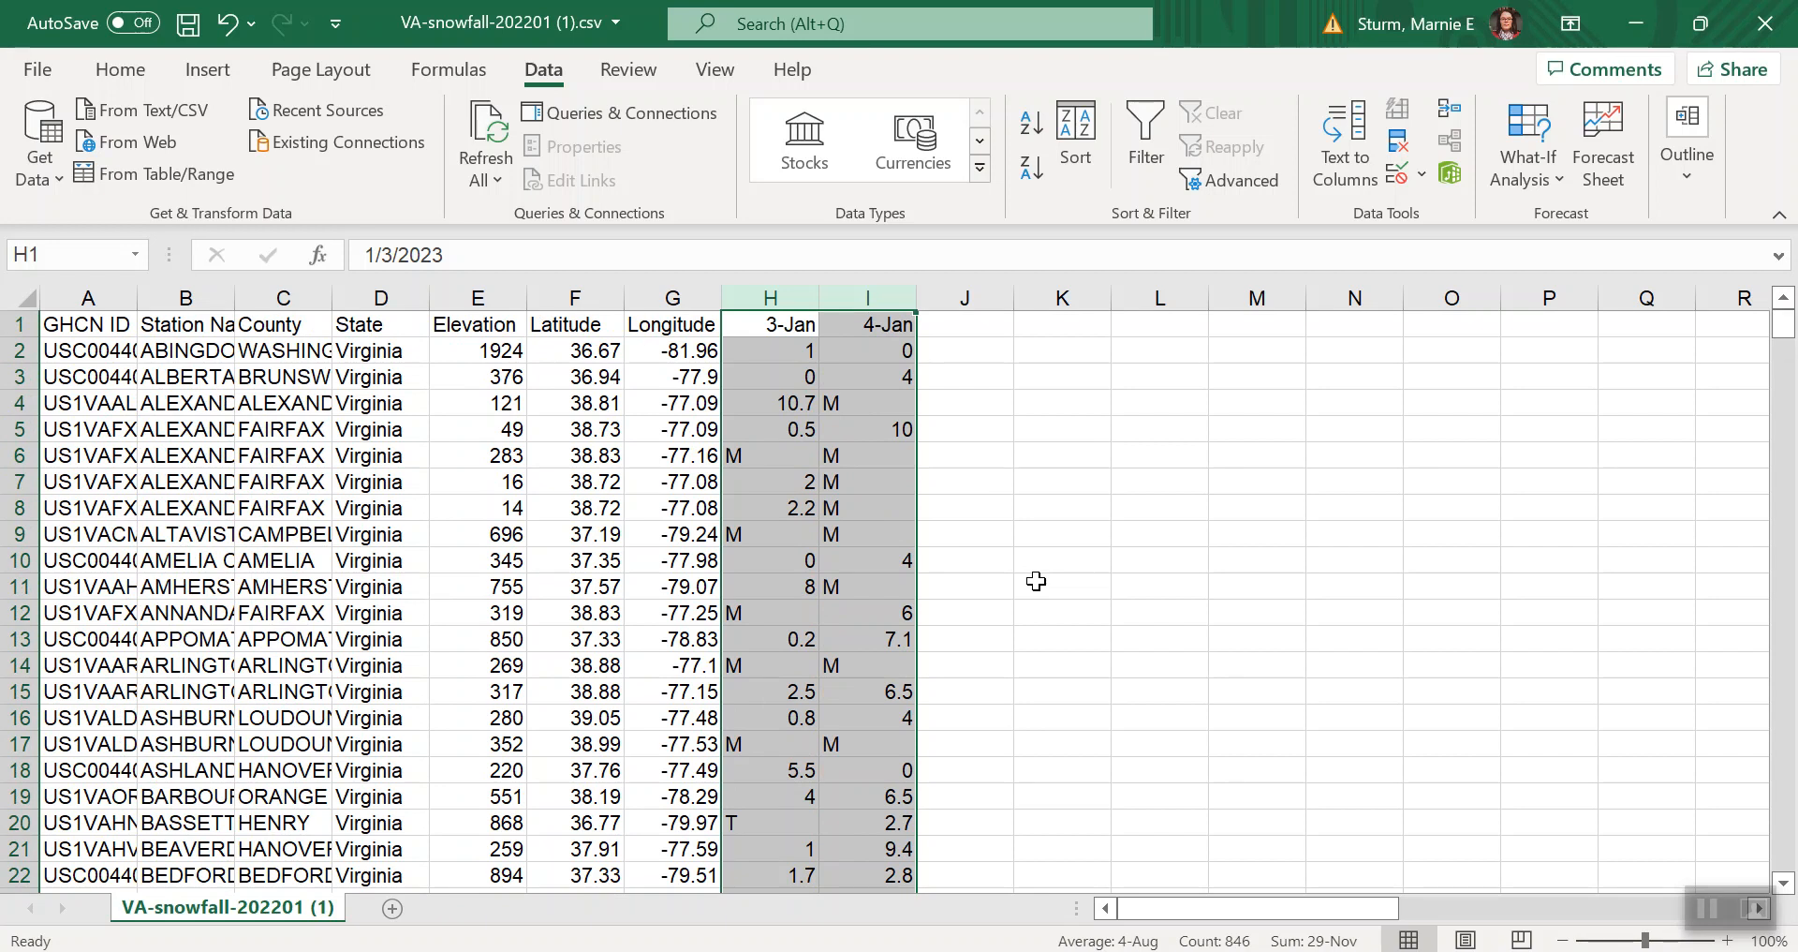
{"action": "key", "text": "ctrl+f"}
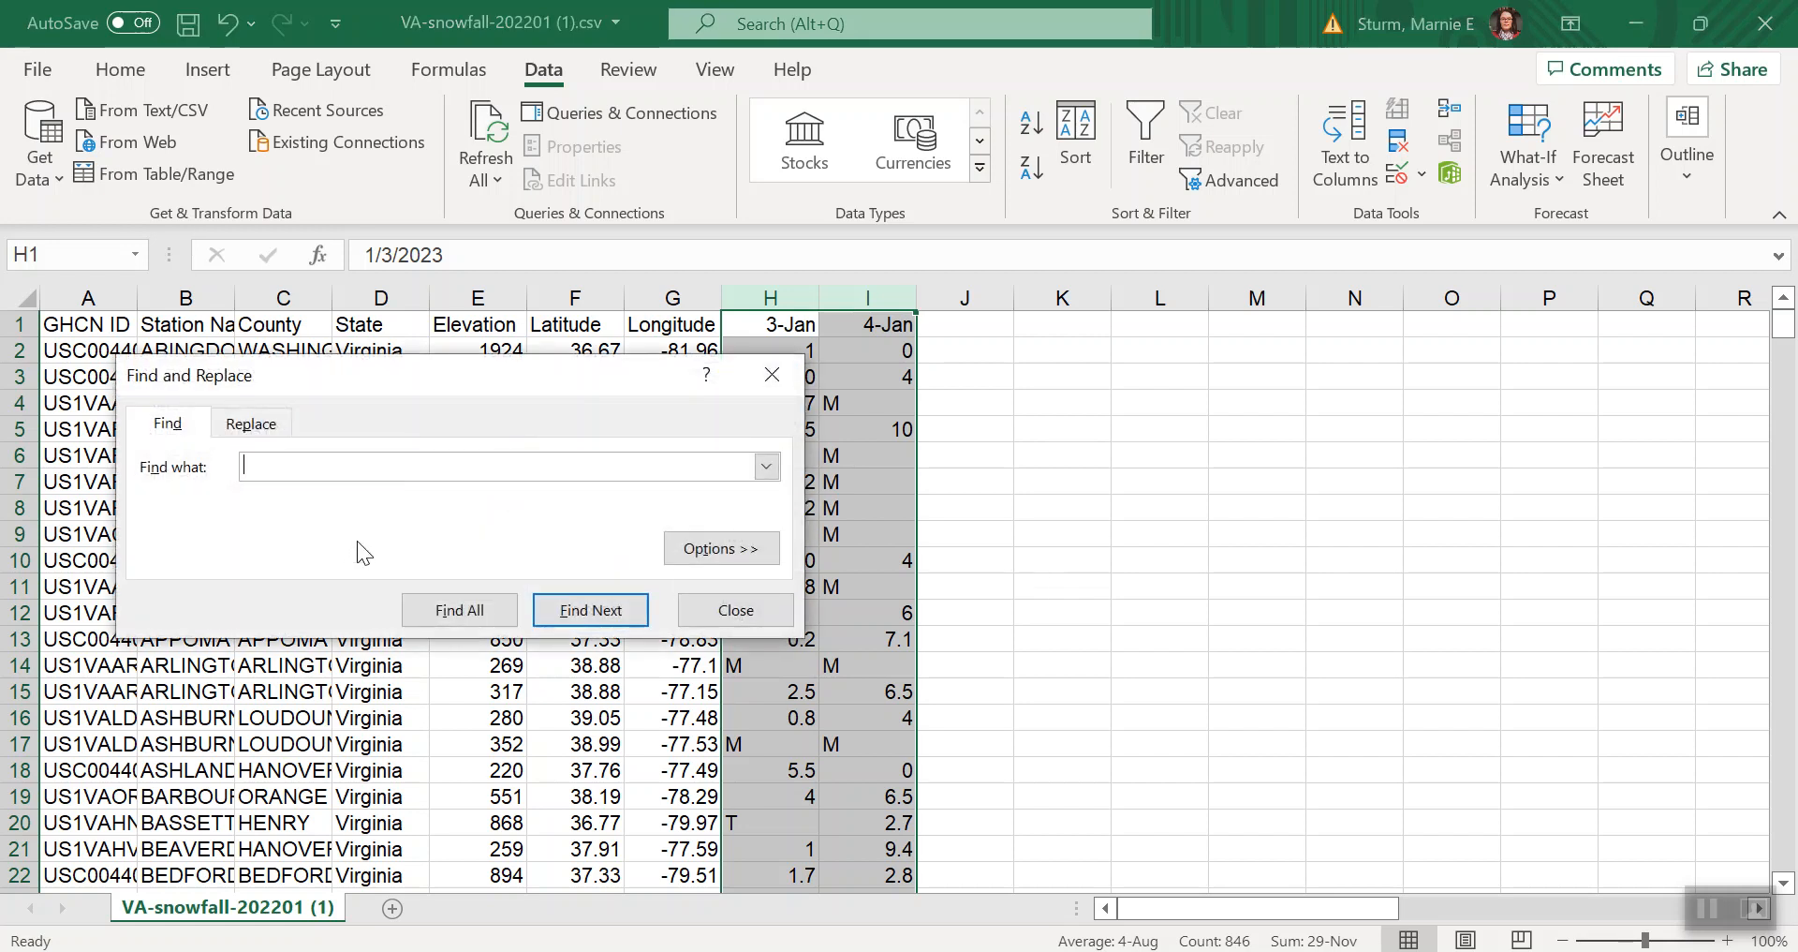
{"action": "type", "text": "T"}
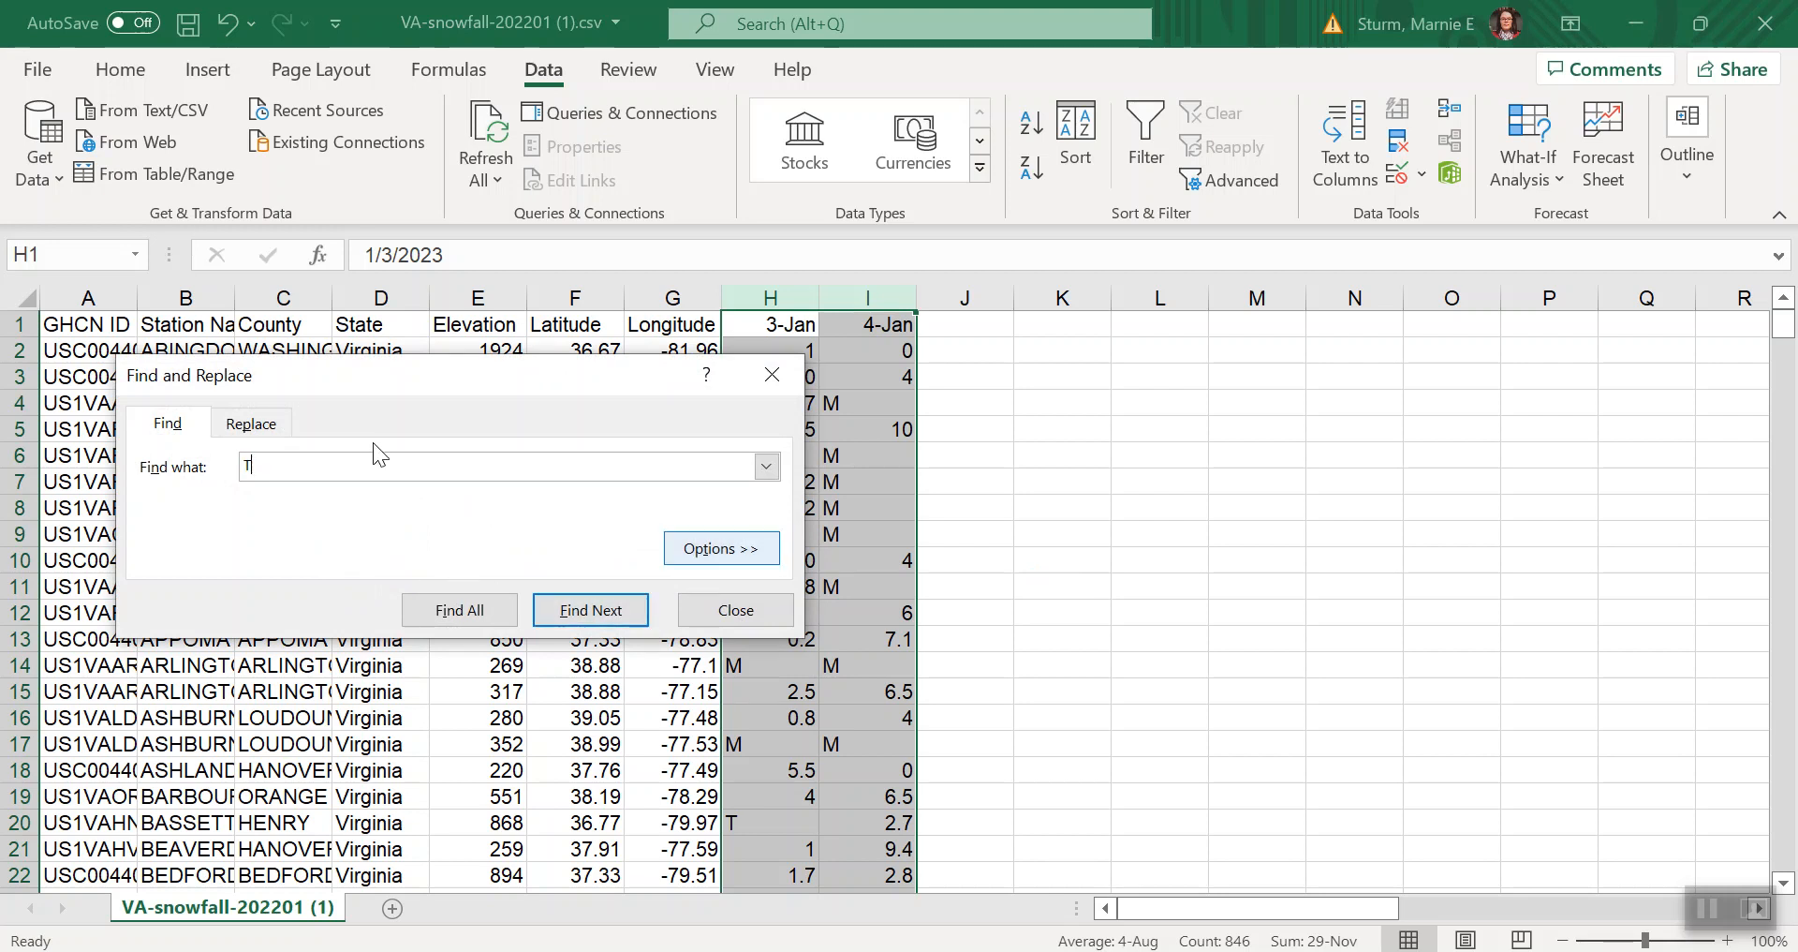
{"action": "left_click", "coordinate": [255, 426]}
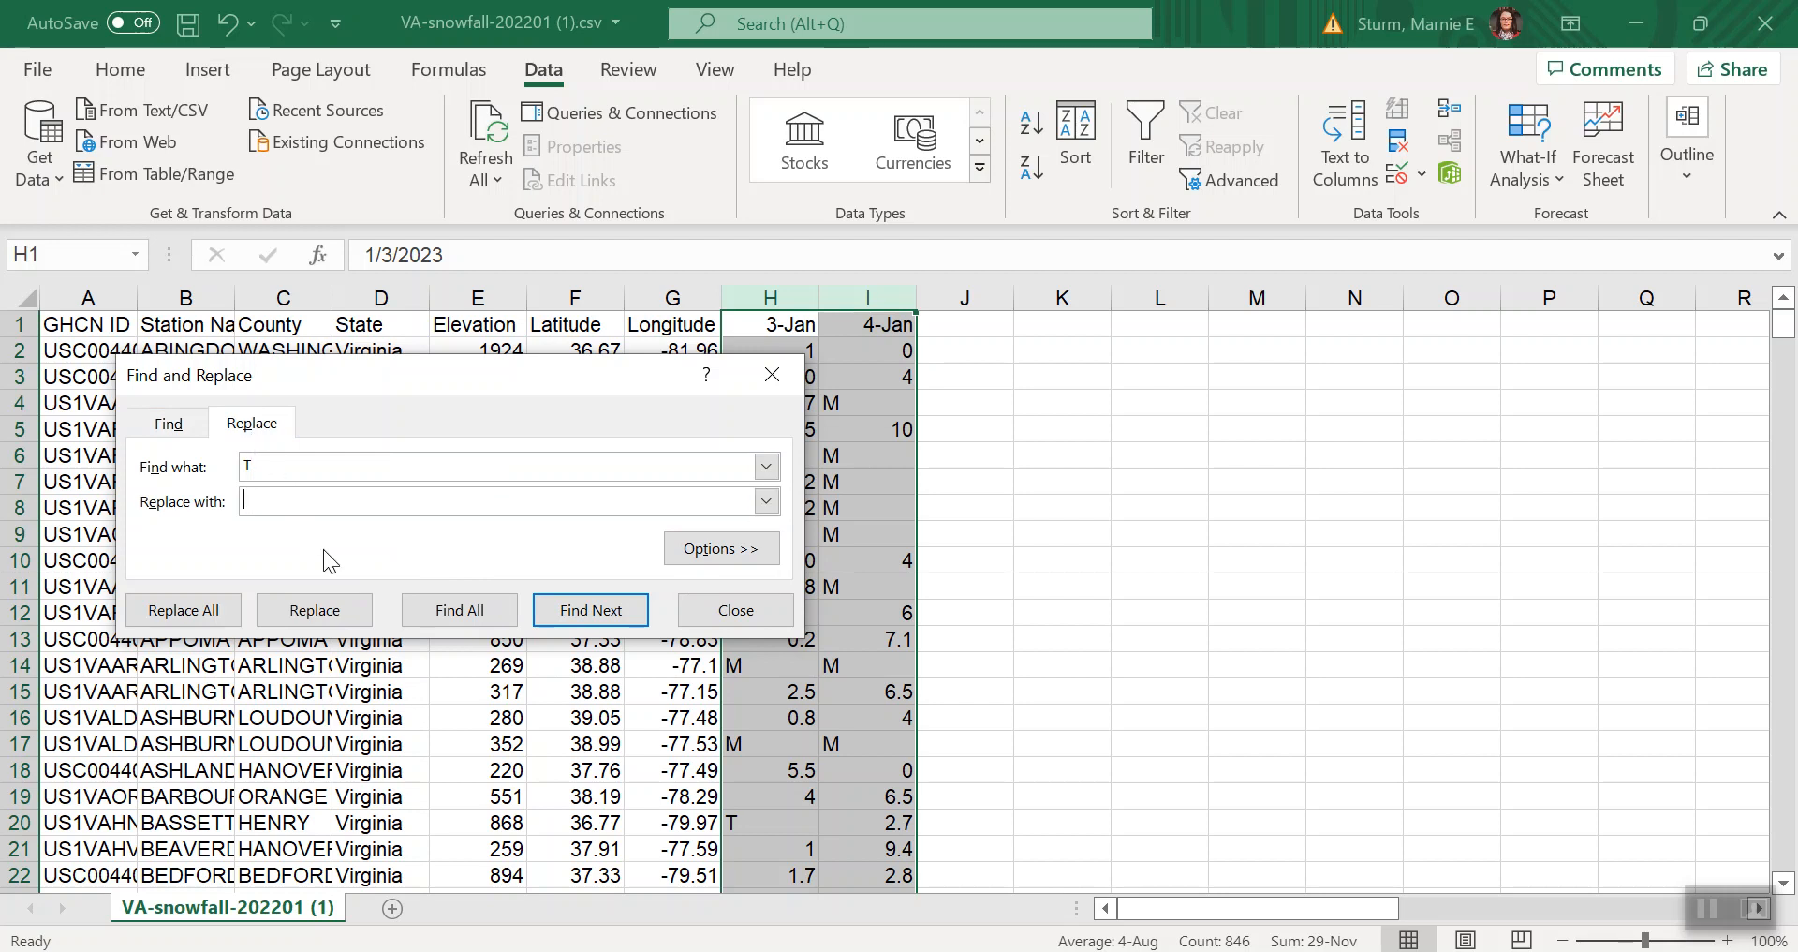
{"action": "left_click", "coordinate": [190, 614]}
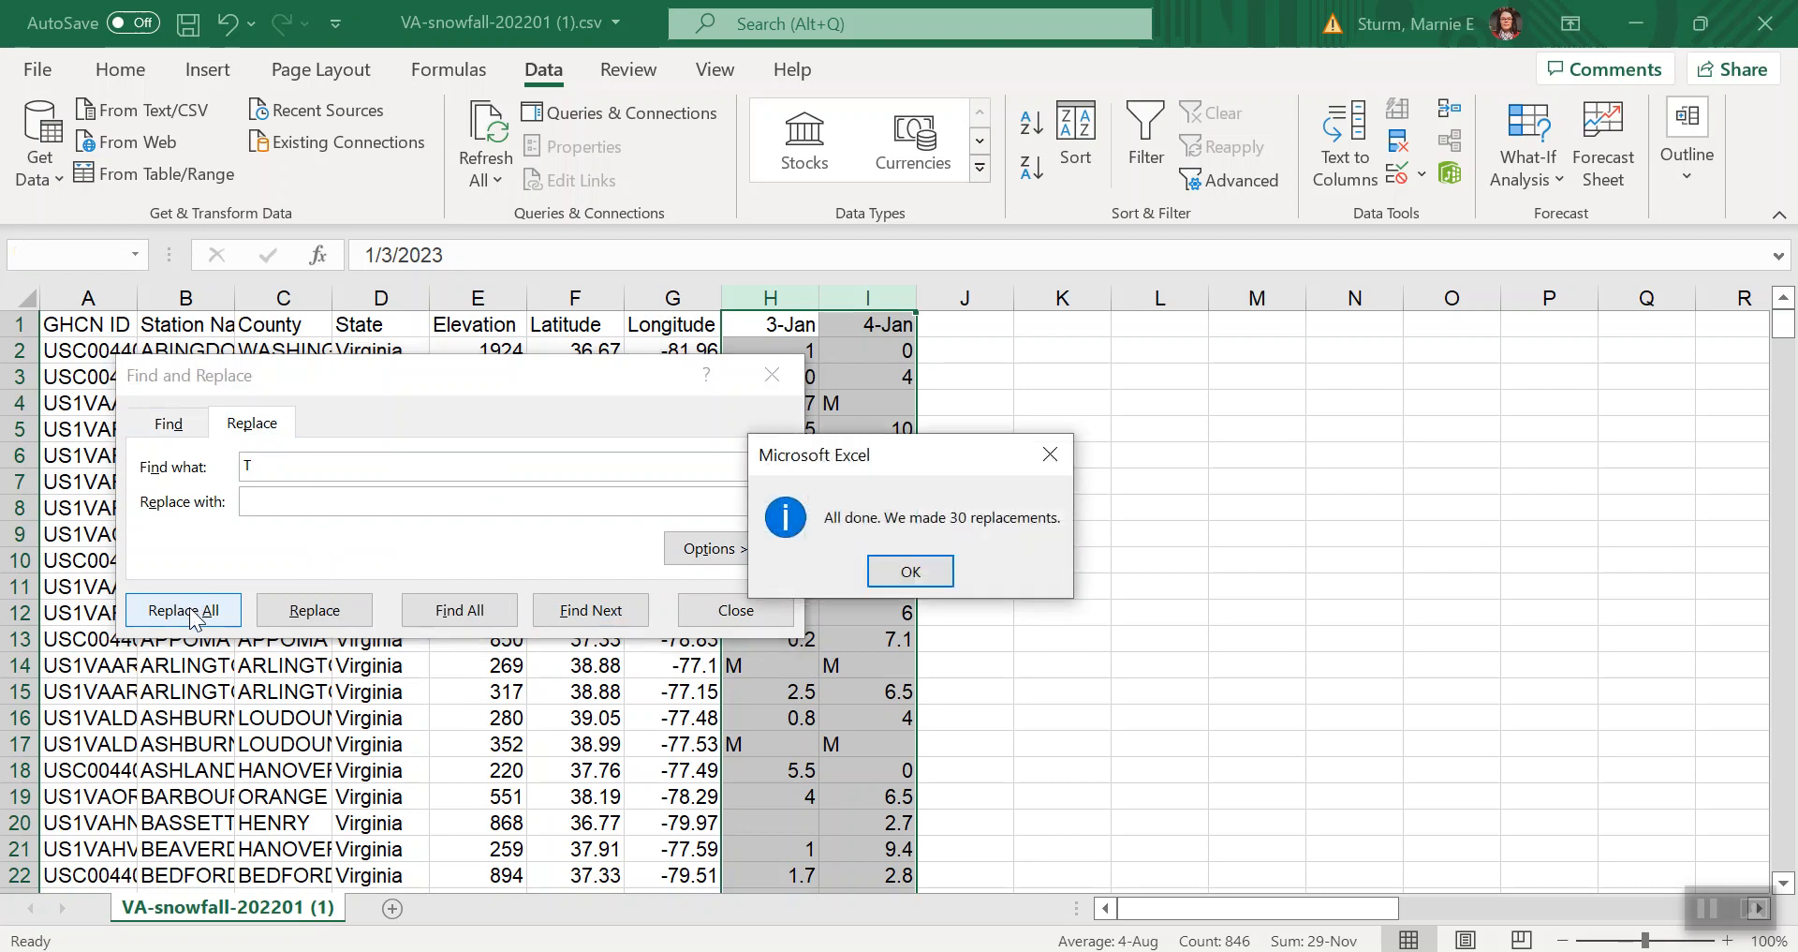
{"action": "left_click", "coordinate": [933, 572]}
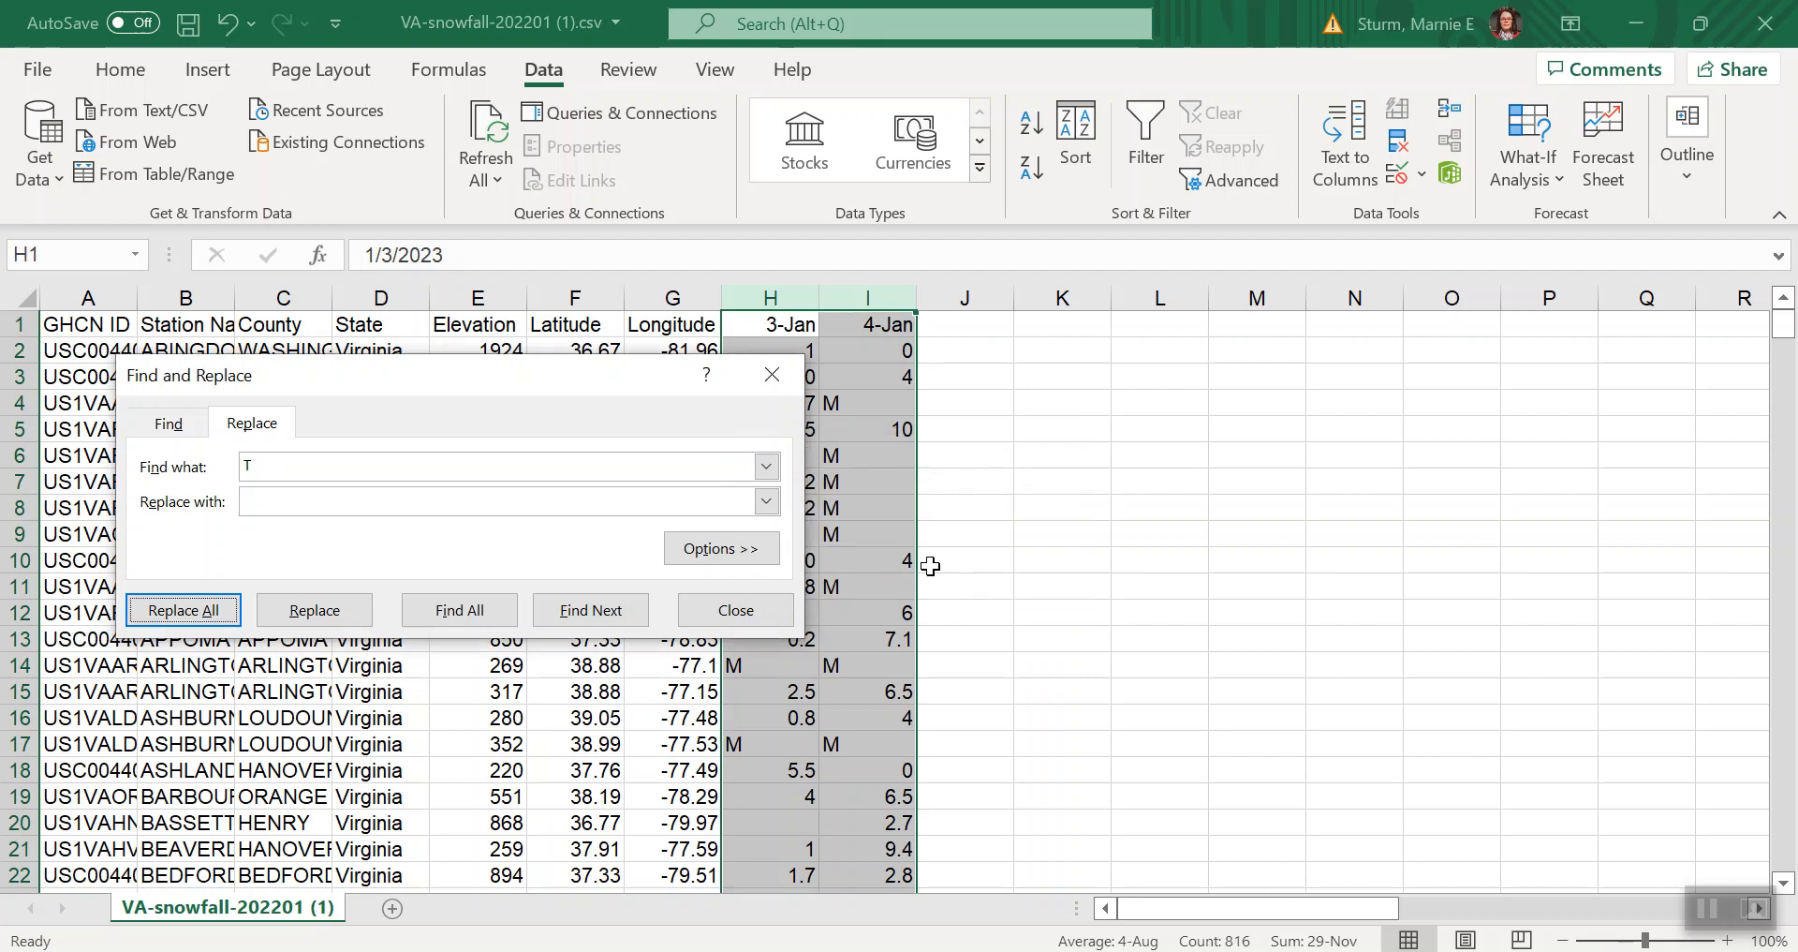
{"action": "left_click", "coordinate": [738, 613]}
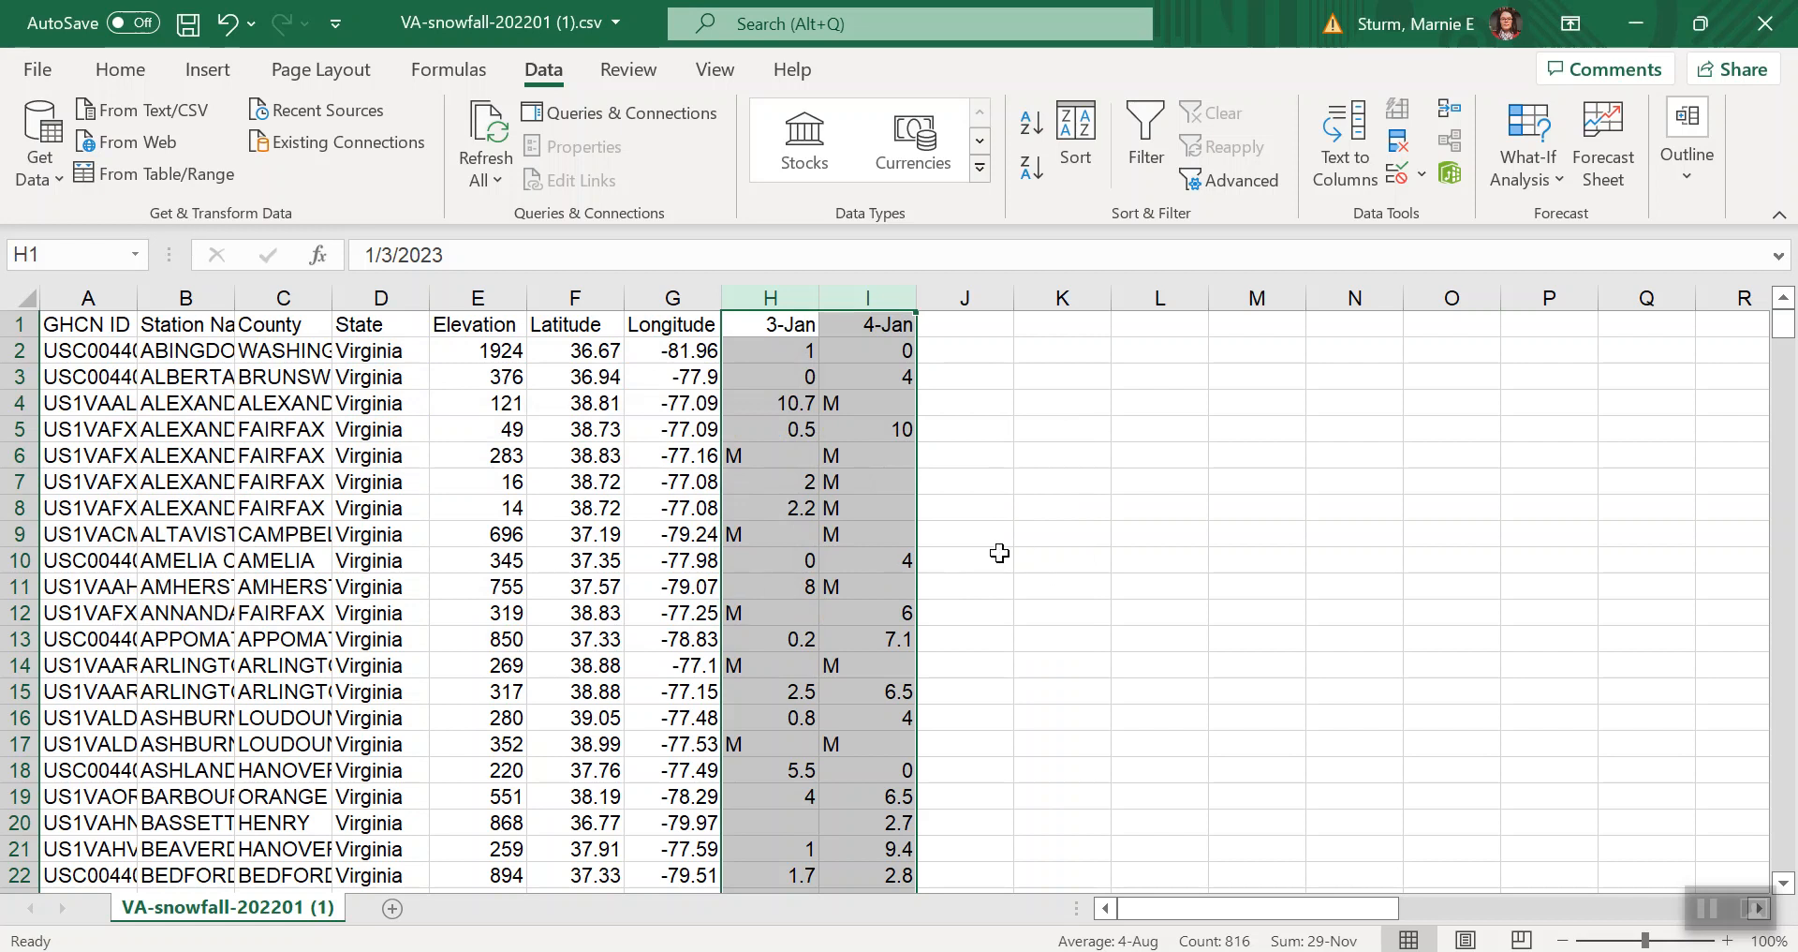
Replace every M in the 3-Jan and 4-Jan columns, H and I, with a blank.
{"action": "key", "text": "ctrl+f"}
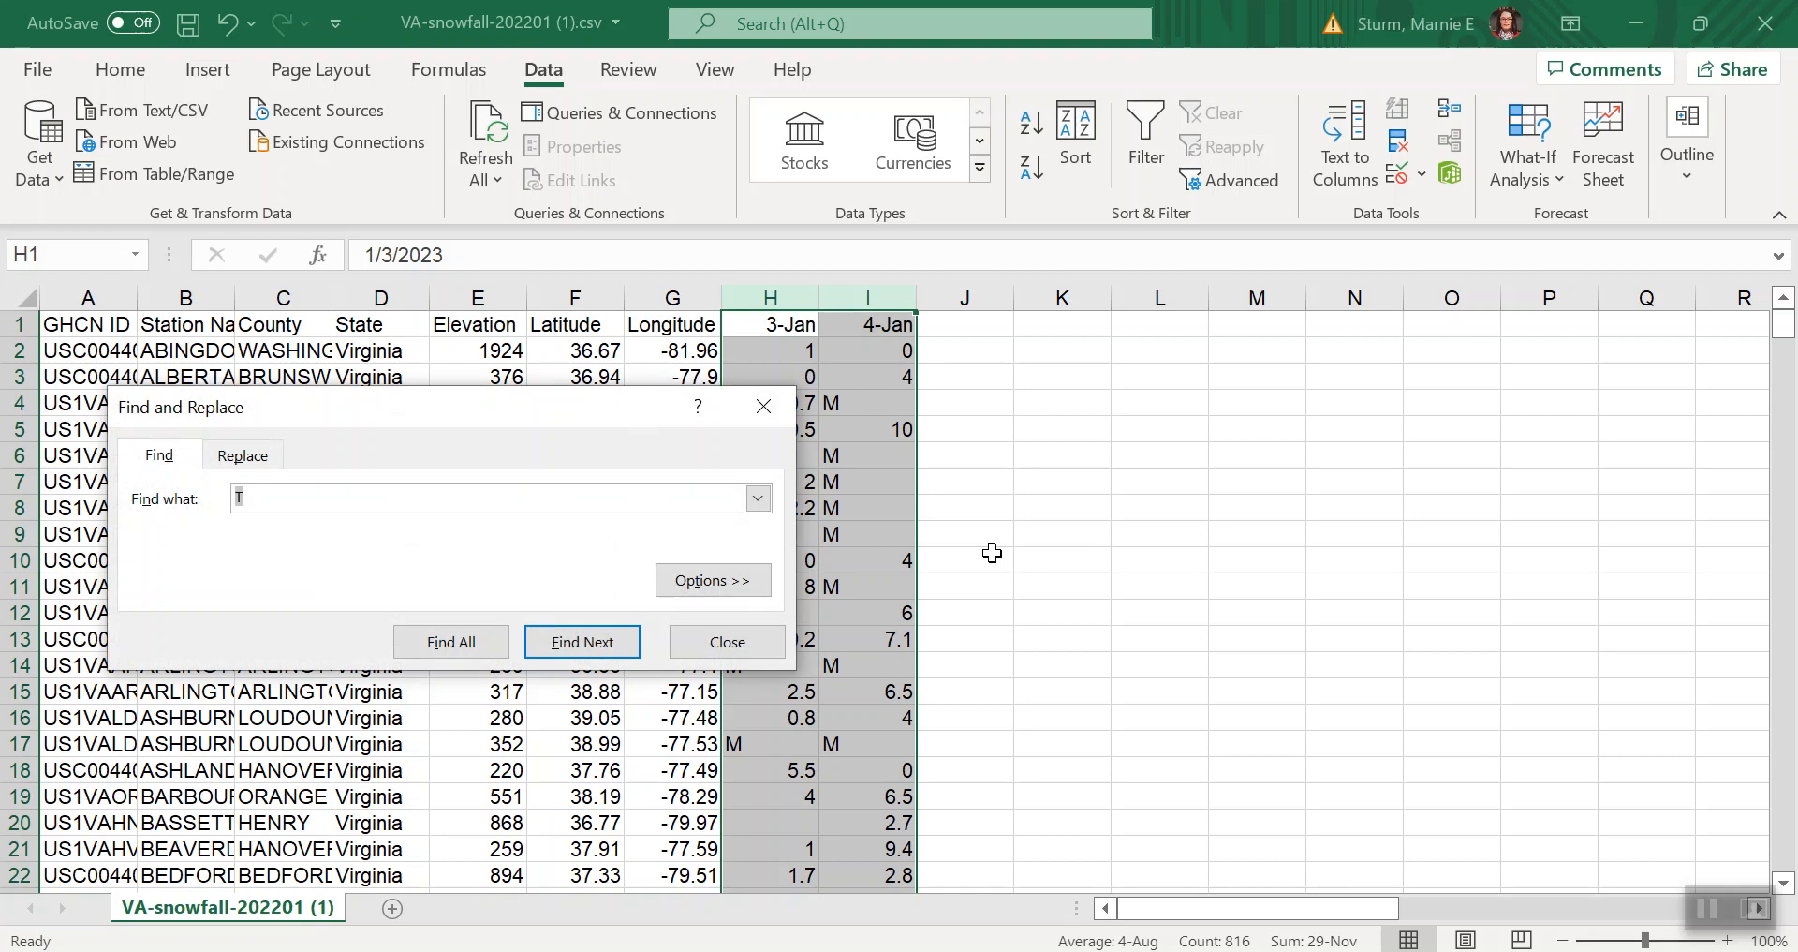
{"action": "left_click", "coordinate": [245, 458]}
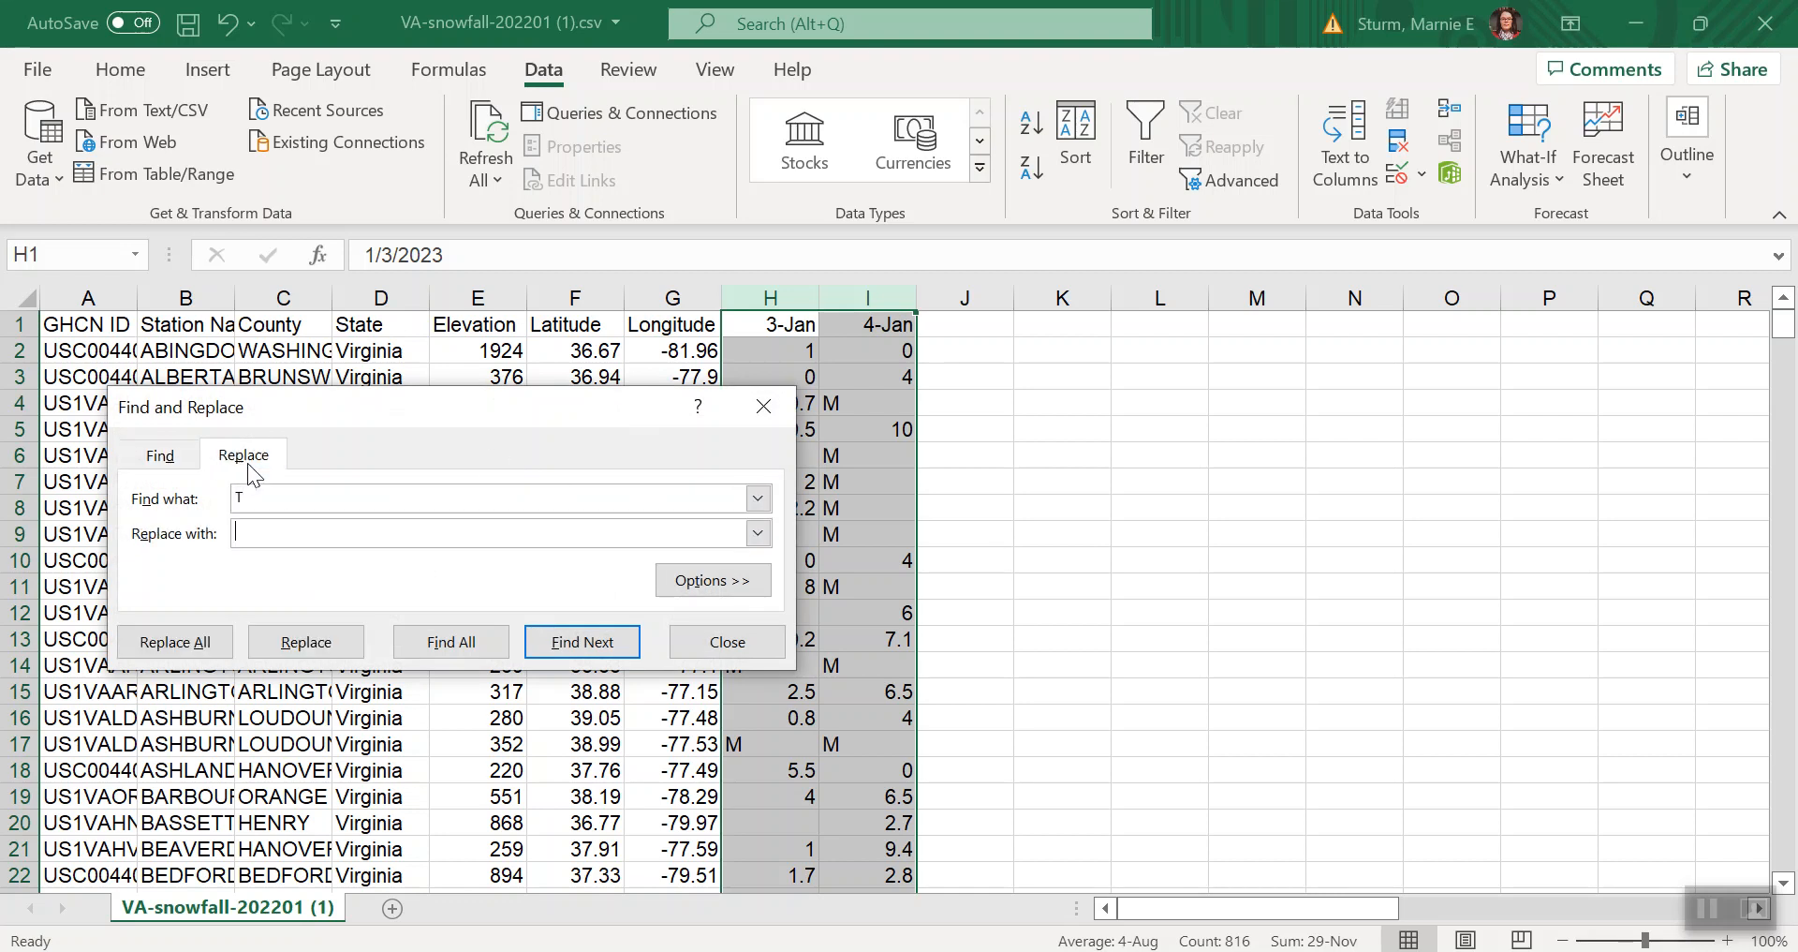
{"action": "key", "text": "BackSpace"}
{"action": "type", "text": "M"}
{"action": "left_click", "coordinate": [268, 530]}
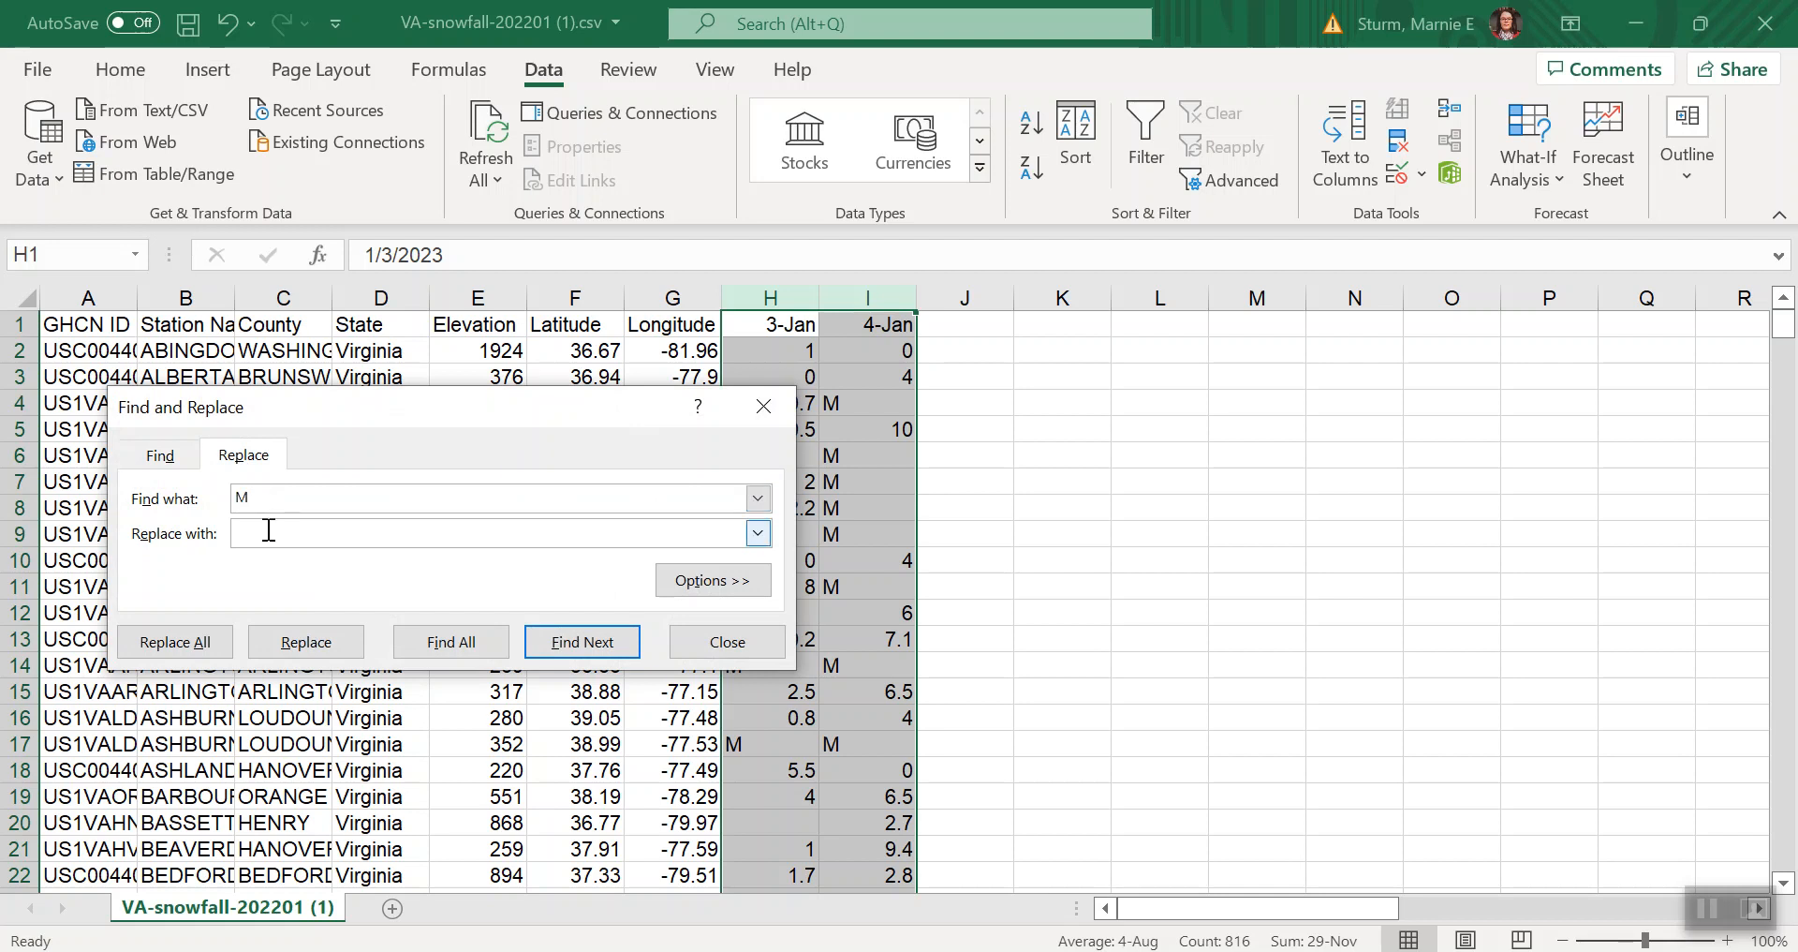
{"action": "left_click", "coordinate": [142, 656]}
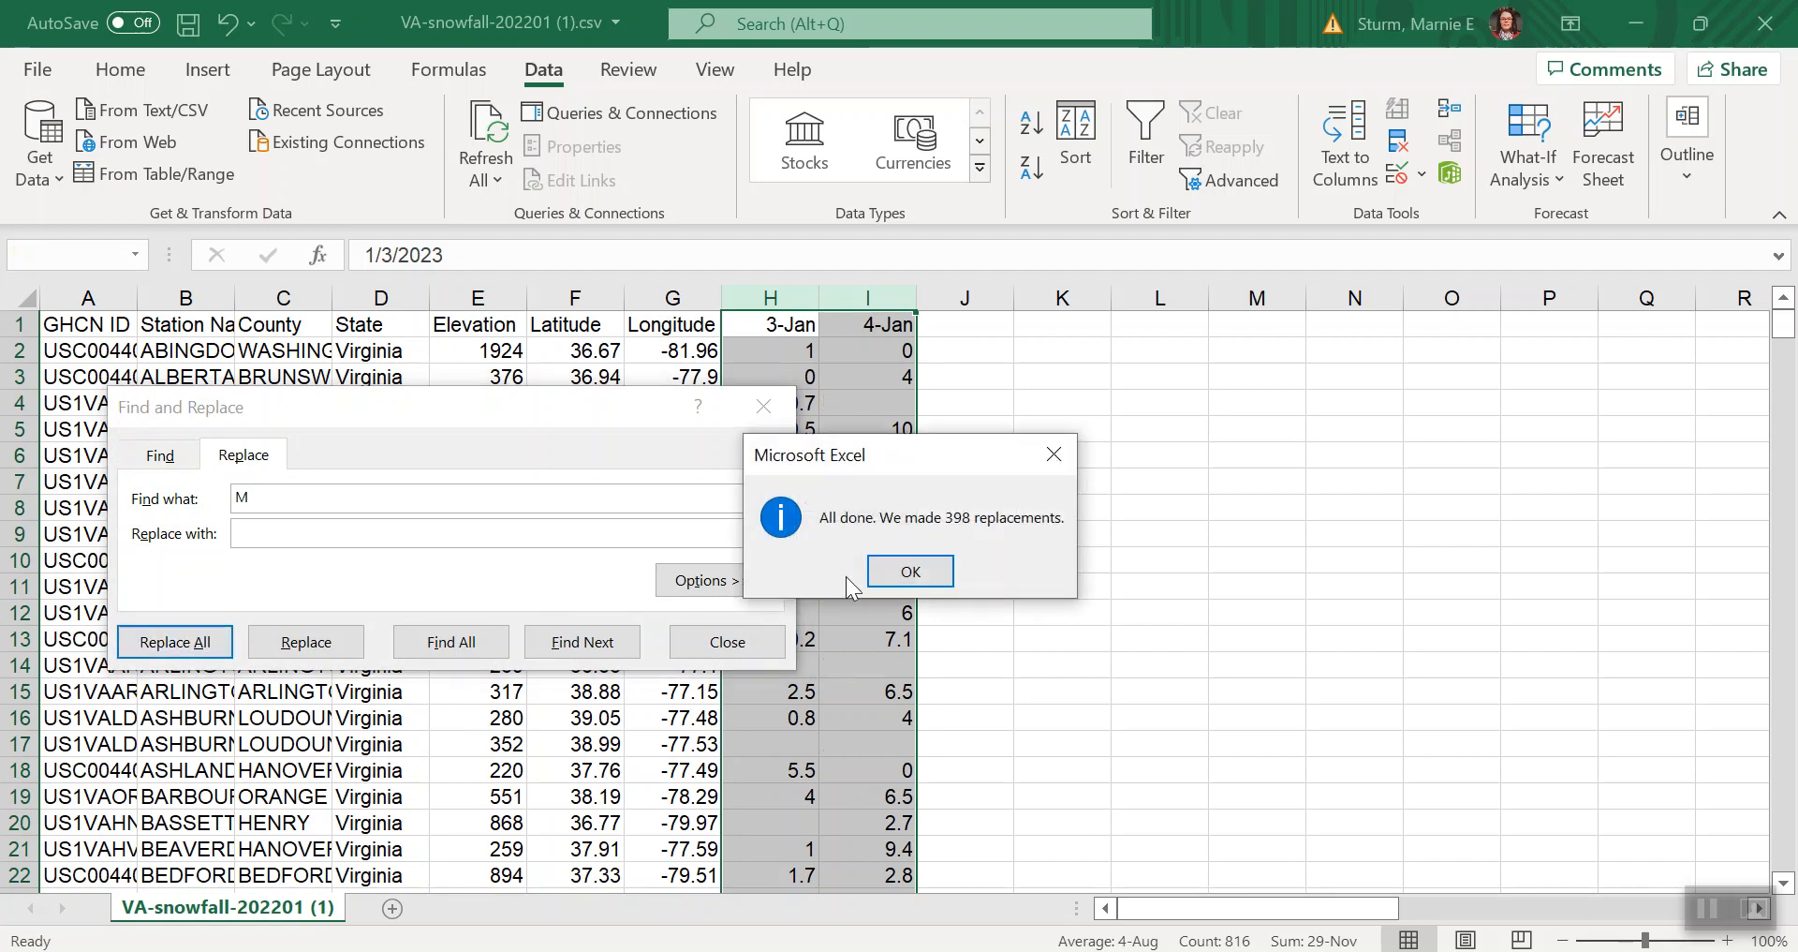
{"action": "left_click", "coordinate": [921, 577]}
{"action": "left_click", "coordinate": [723, 644]}
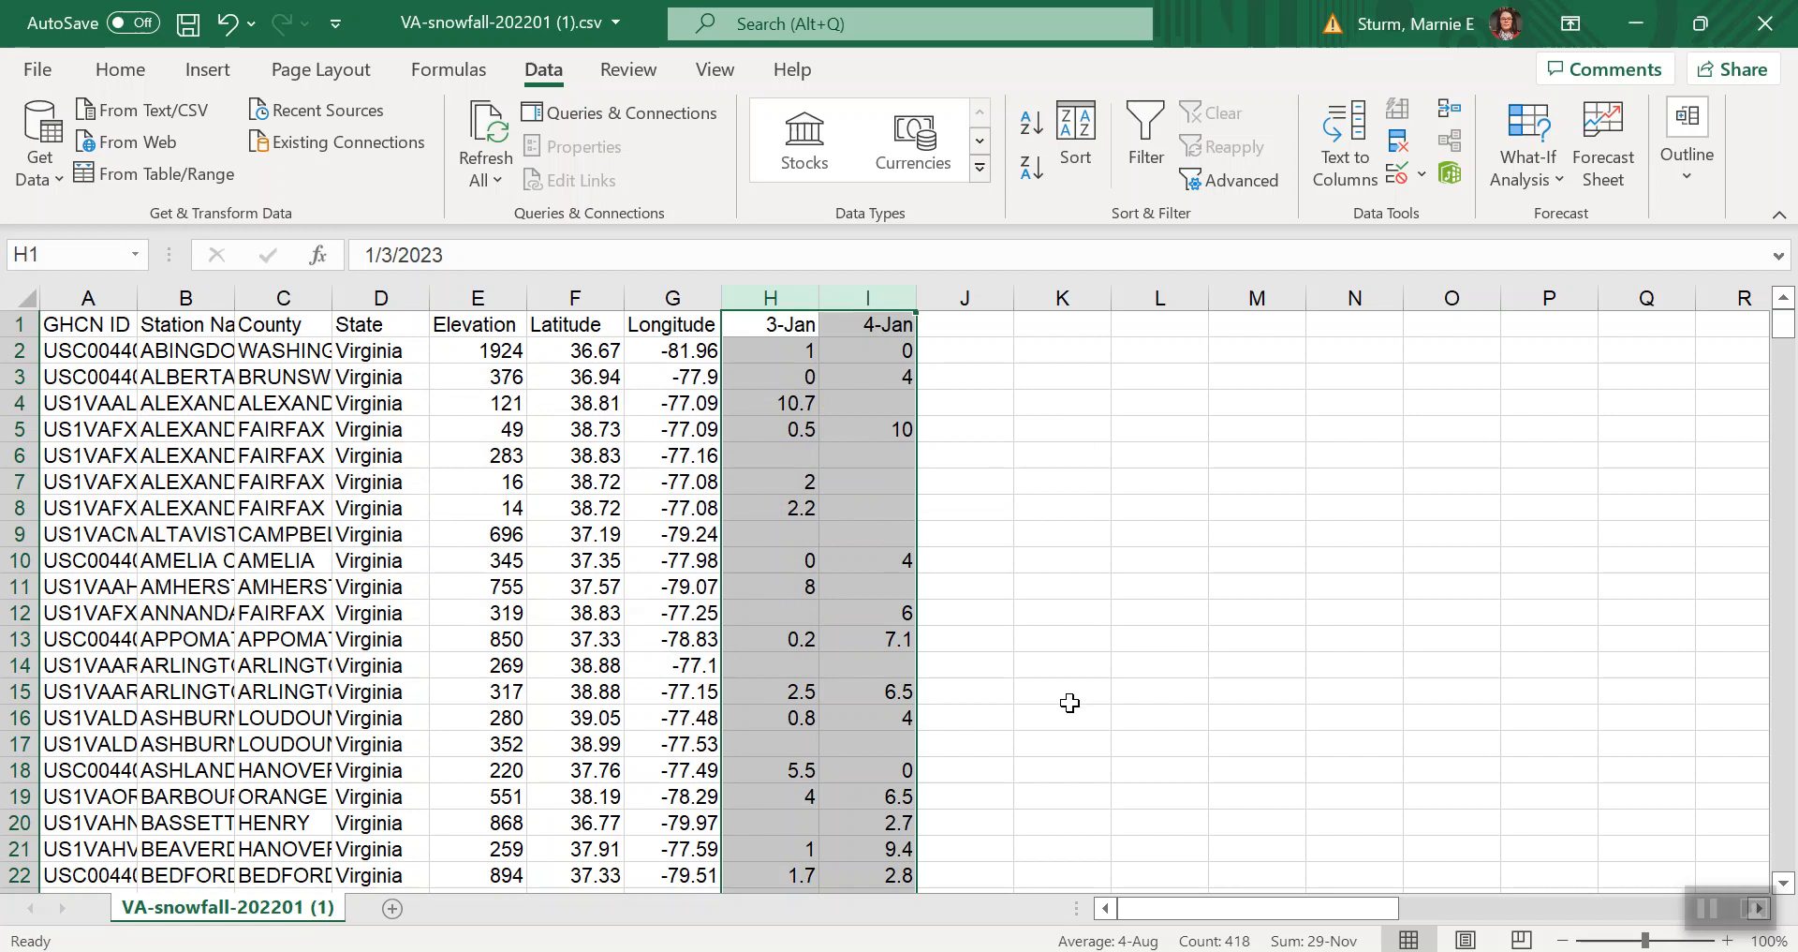
Enter the formula =(H2+I2) in cell J2 to add the 3-Jan and 4-Jan snowfall.
{"action": "left_click", "coordinate": [977, 352]}
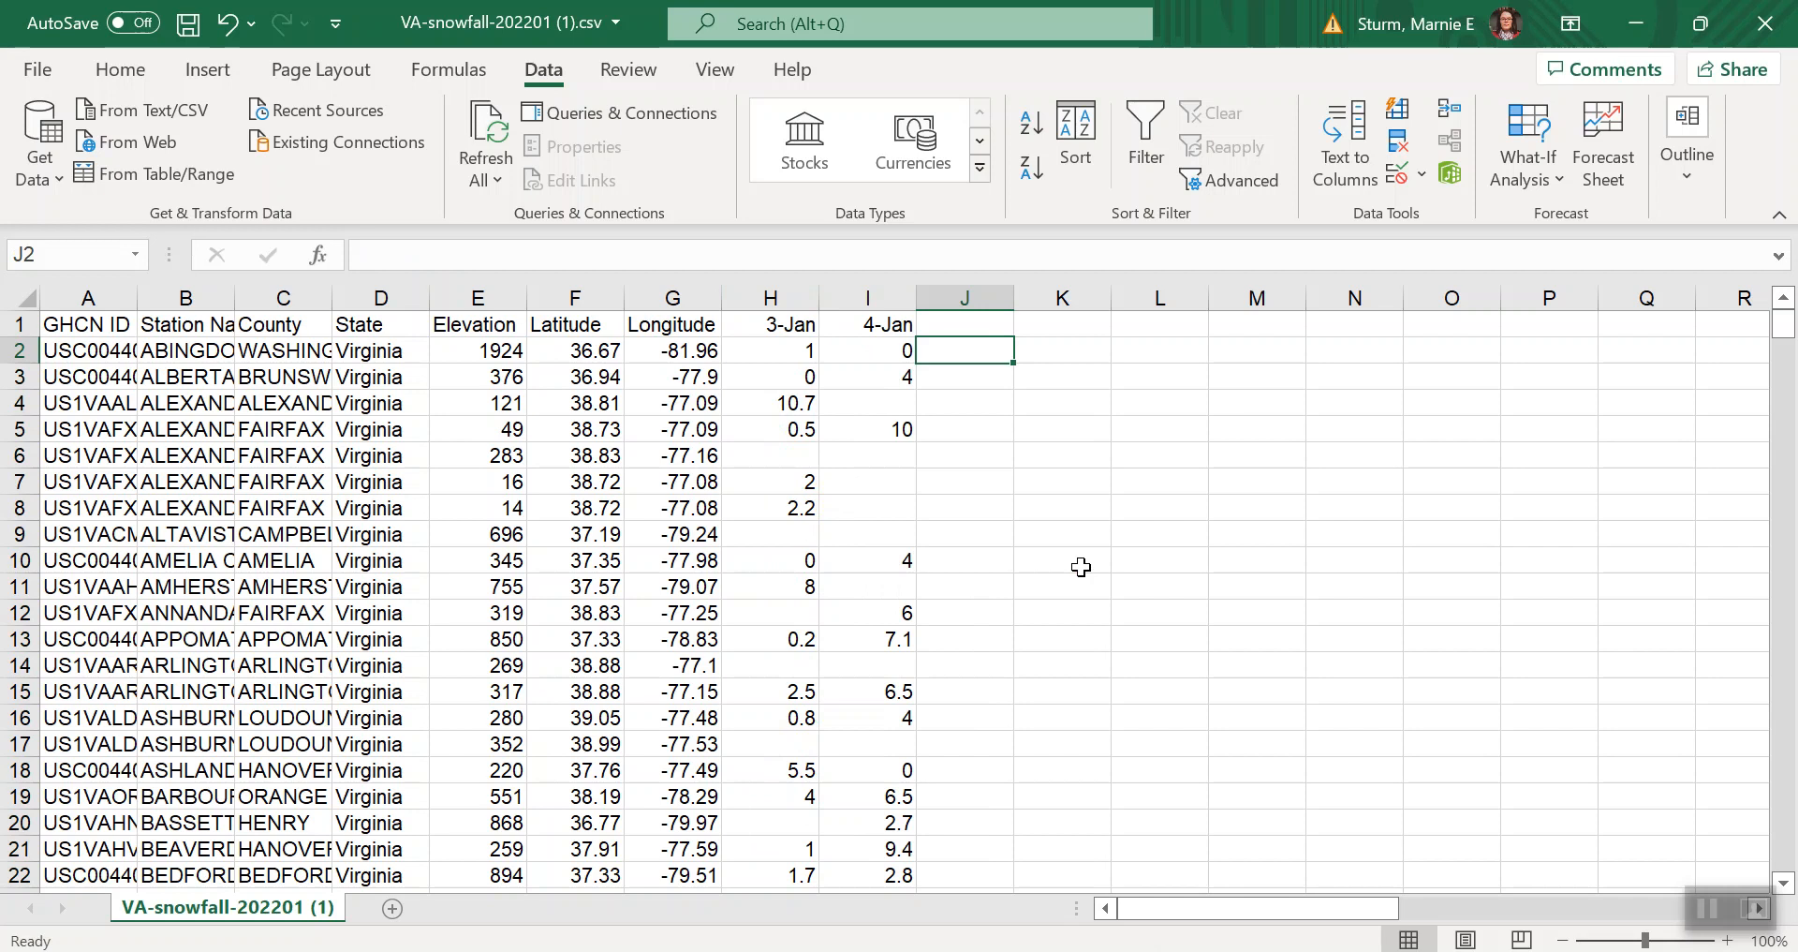
{"action": "type", "text": "="}
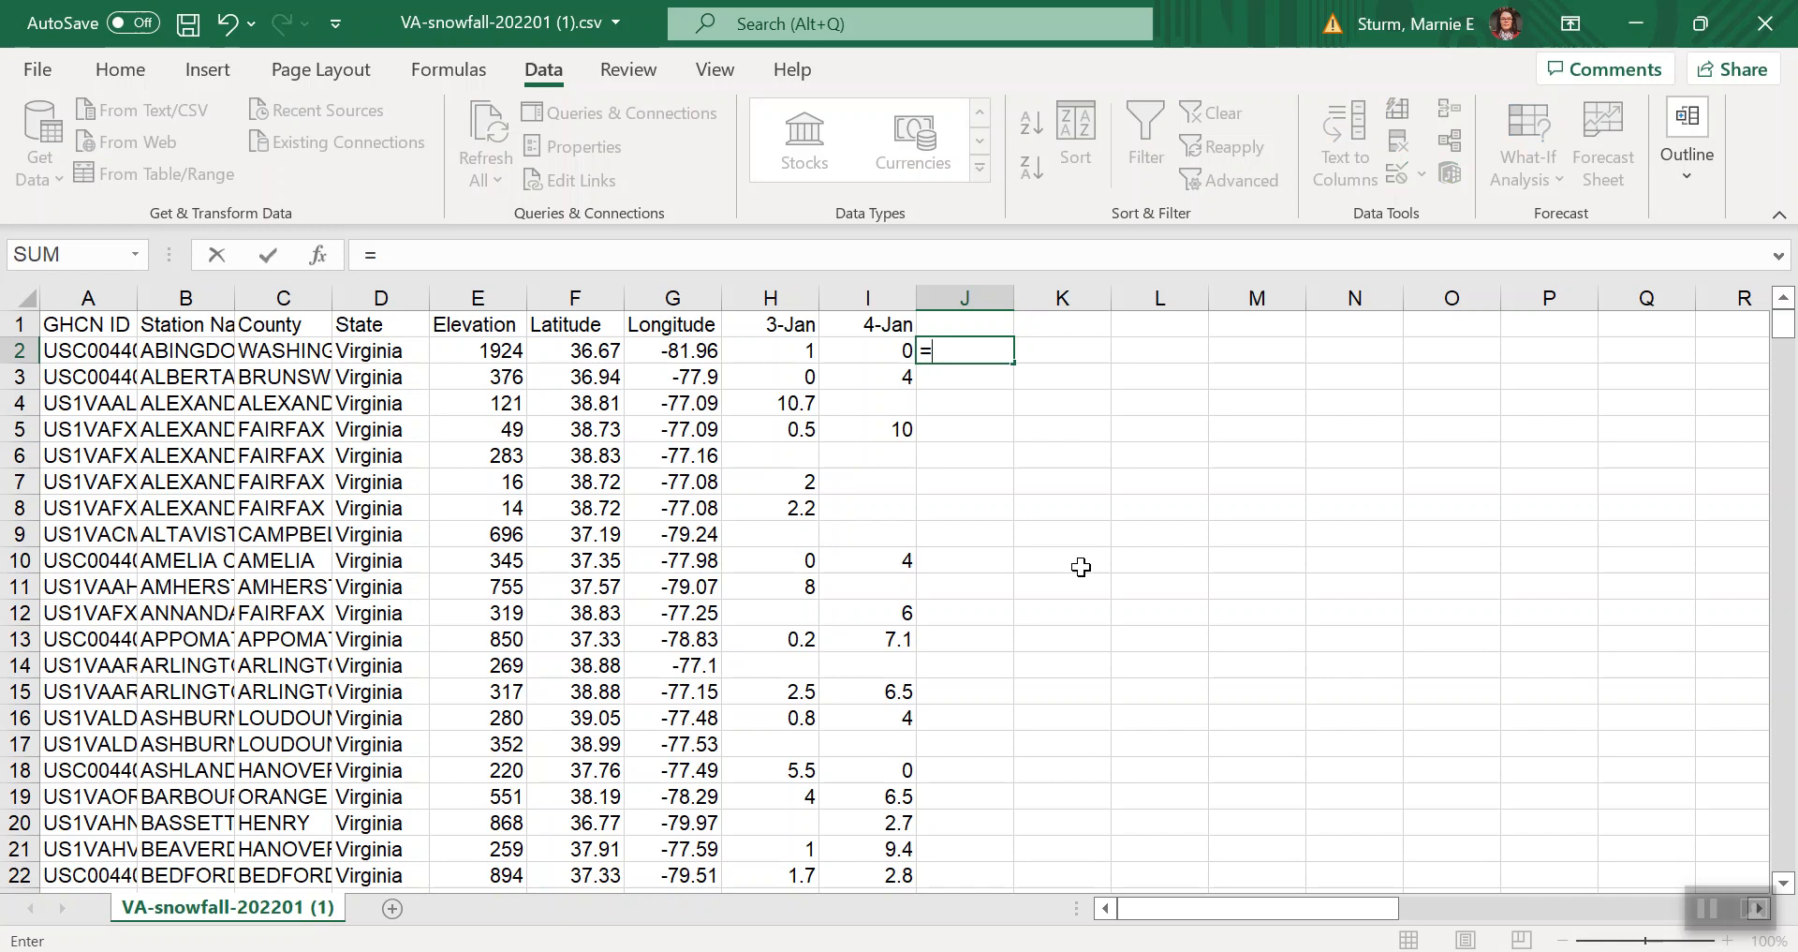
{"action": "type", "text": "("}
{"action": "left_click", "coordinate": [787, 350]}
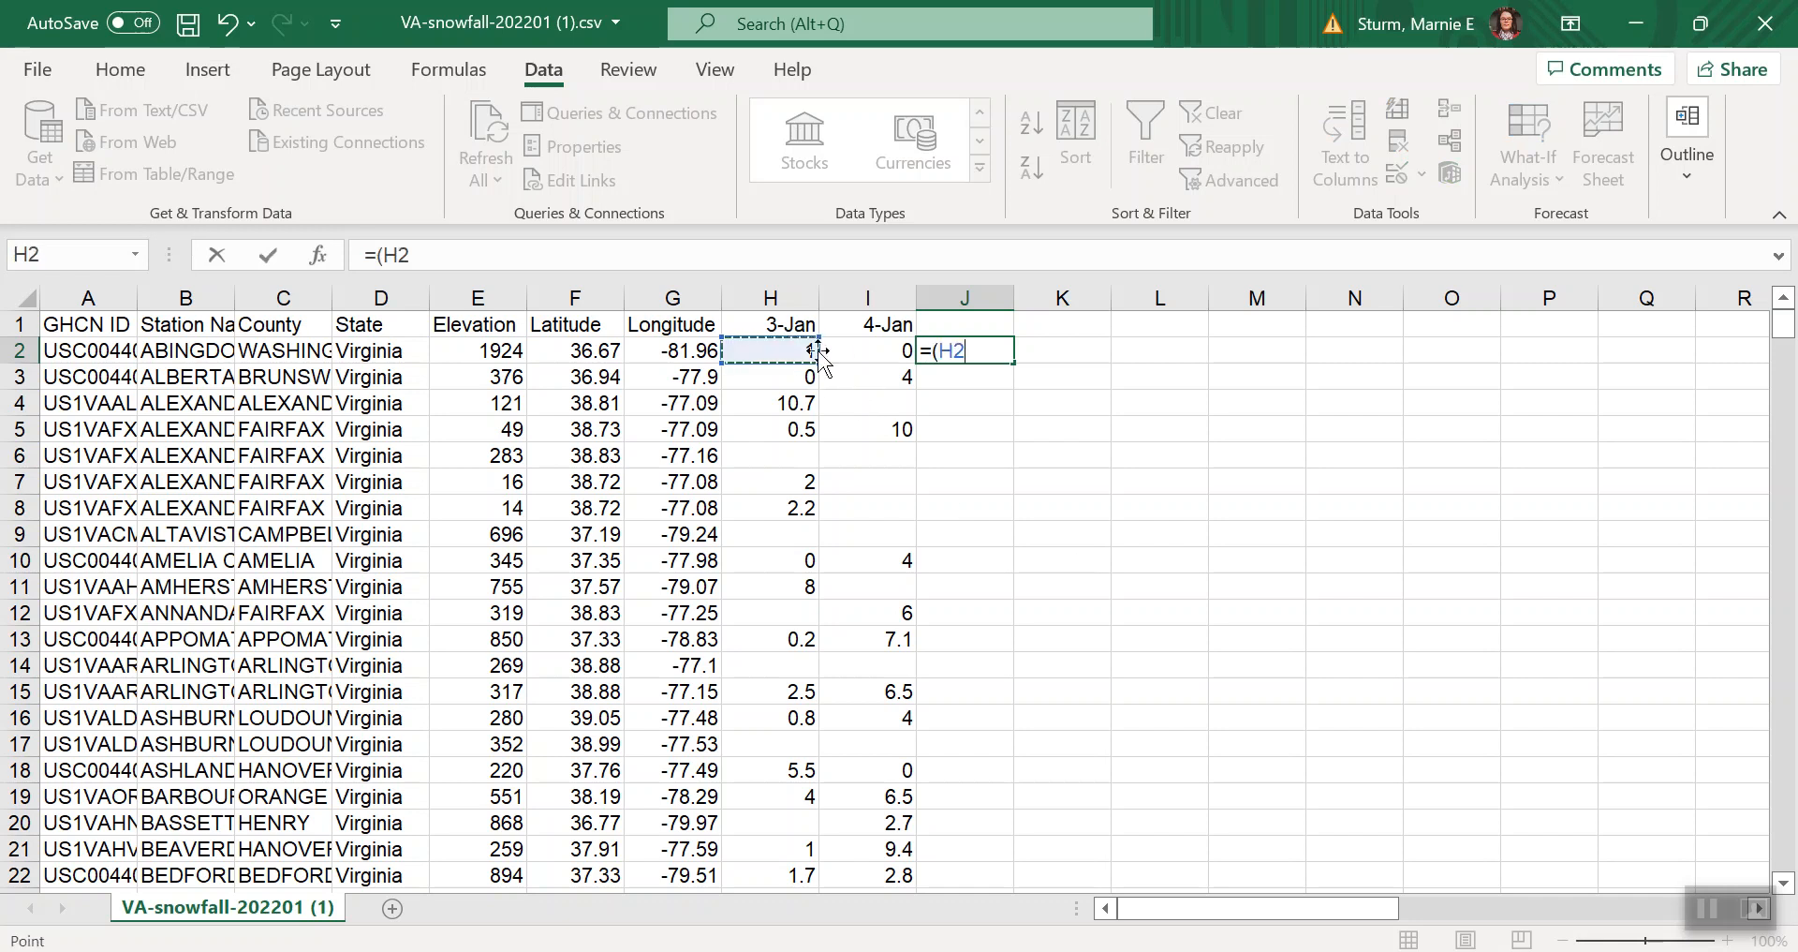
{"action": "type", "text": "+"}
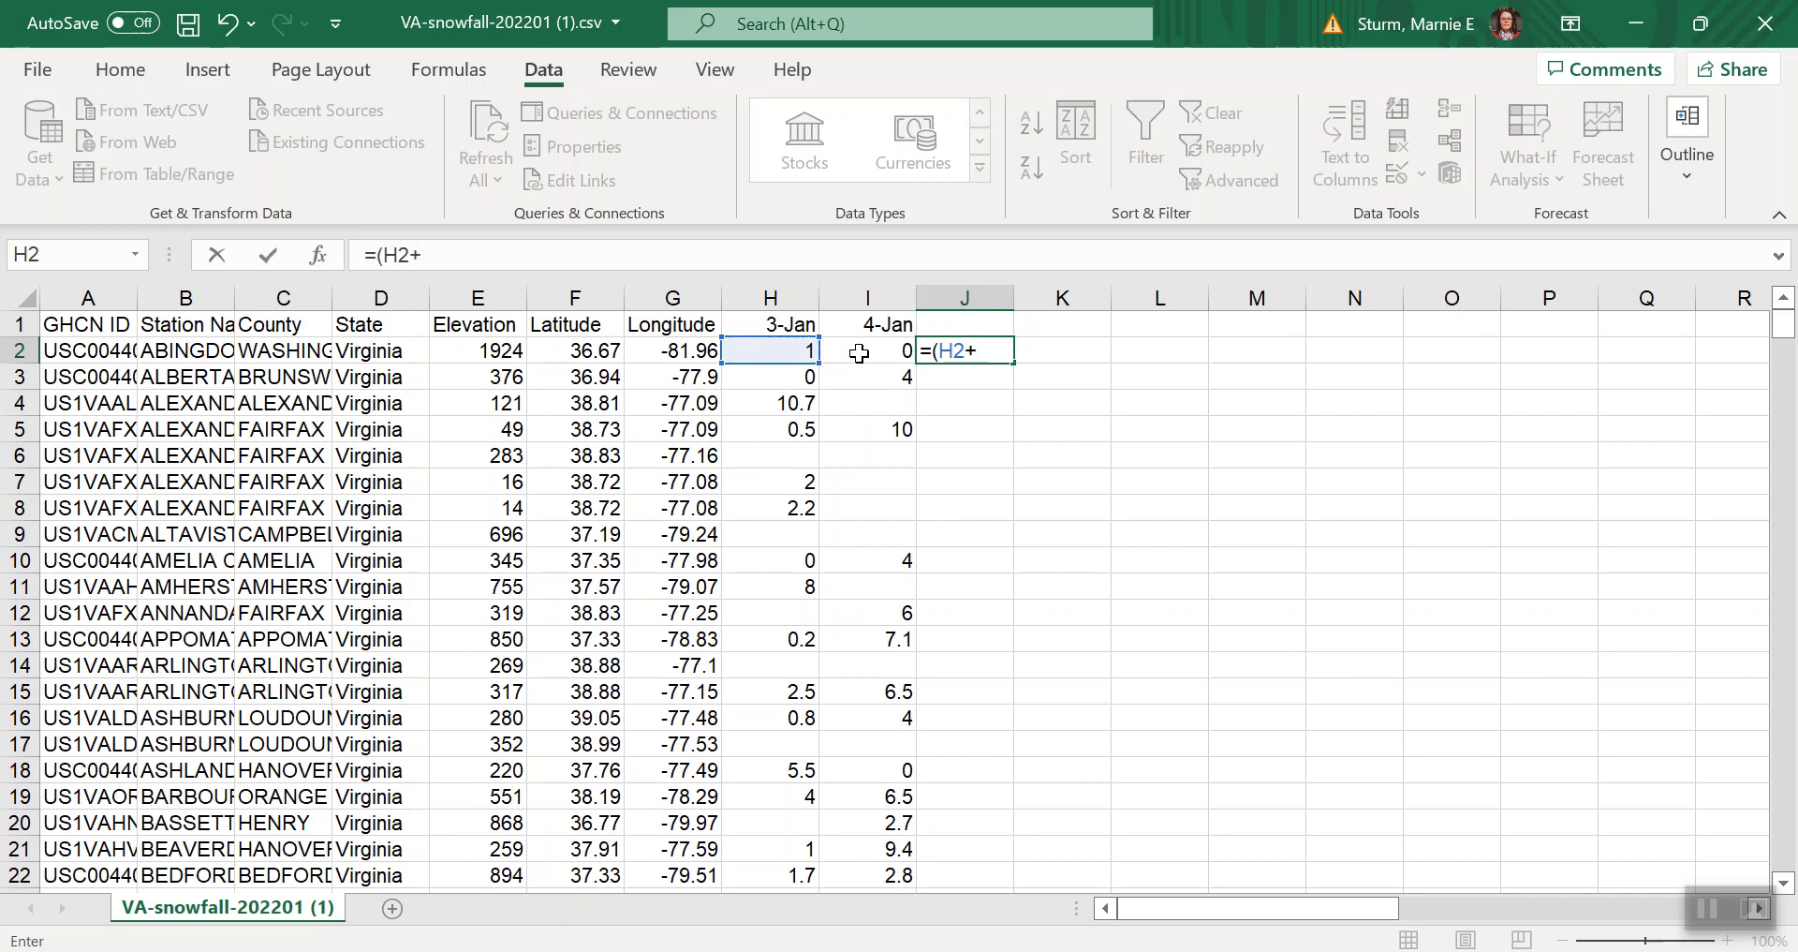
{"action": "left_click", "coordinate": [866, 353]}
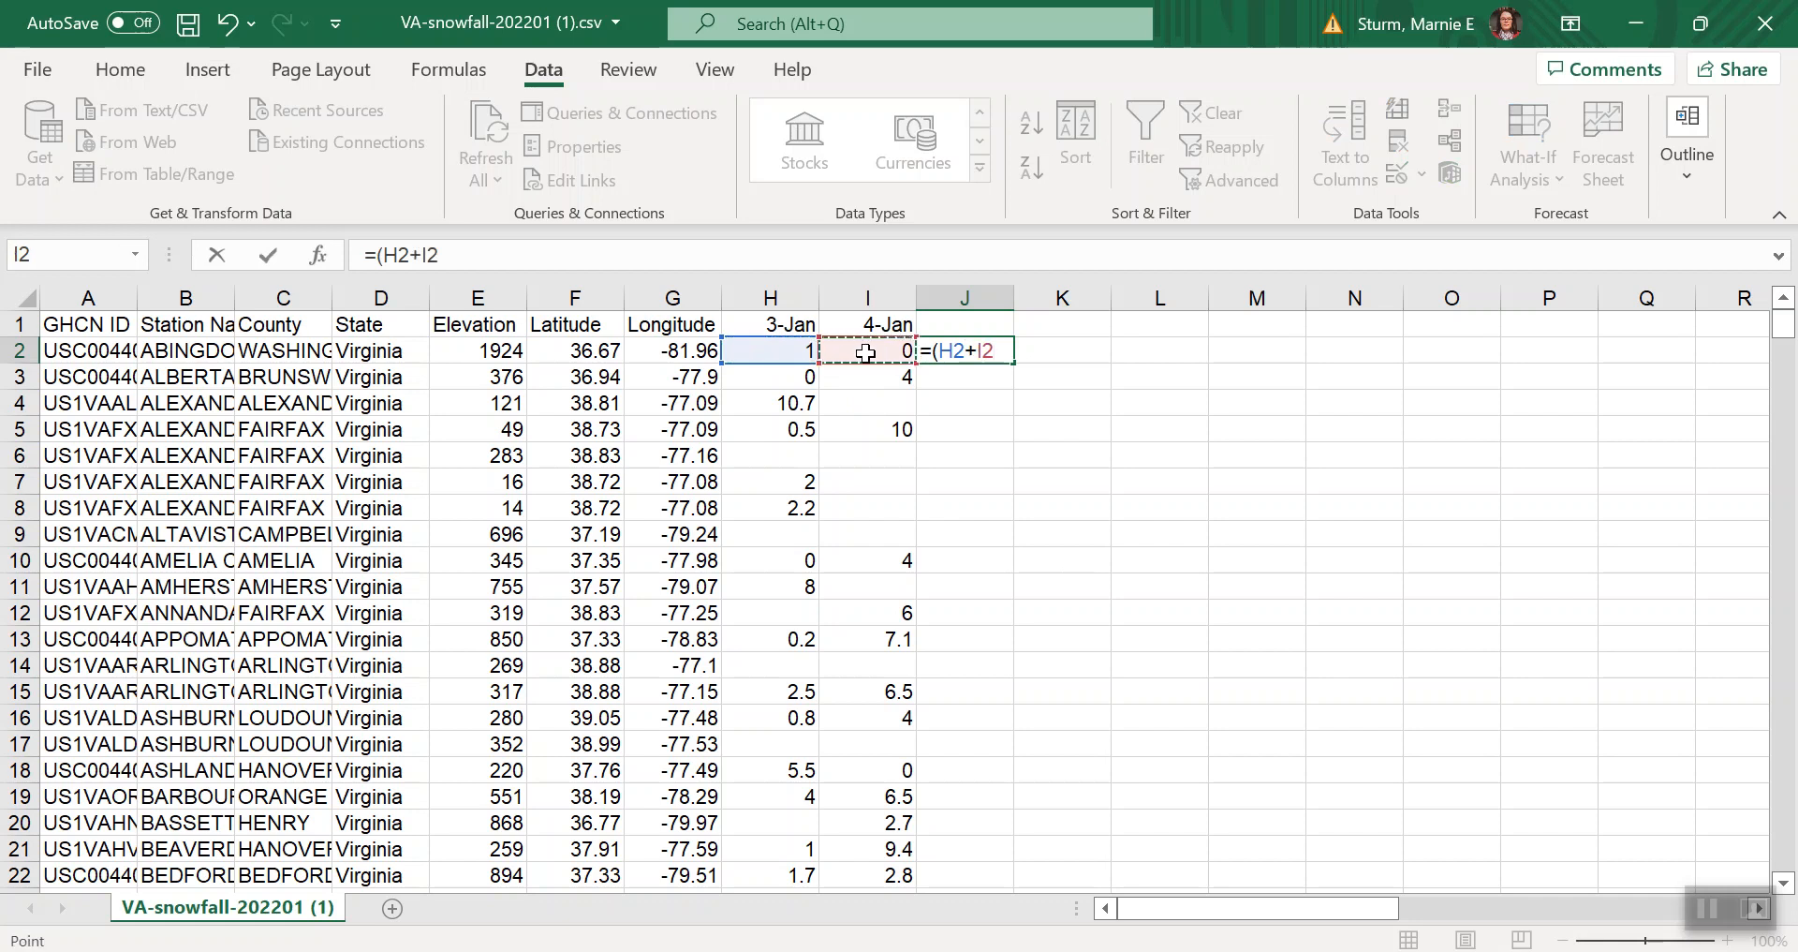
{"action": "type", "text": ")"}
{"action": "key", "text": "Return"}
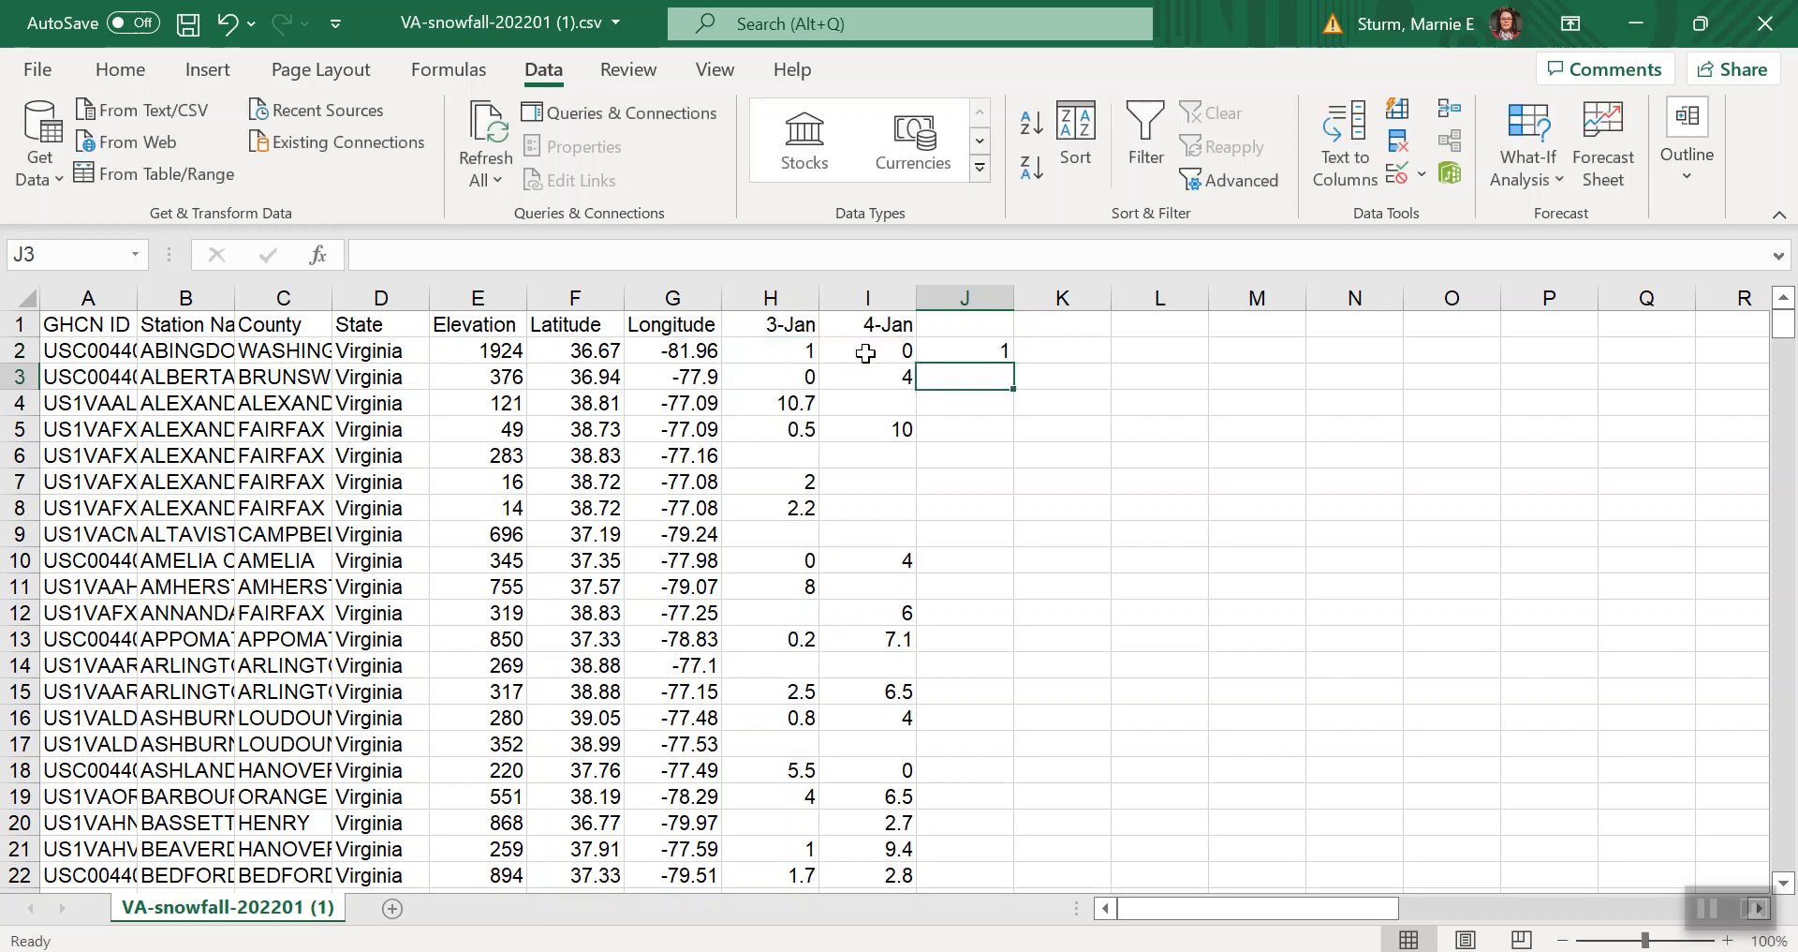
Fill the formula in J2 down column J through the last data row, 423, and return to the header row.
{"action": "left_click", "coordinate": [983, 347]}
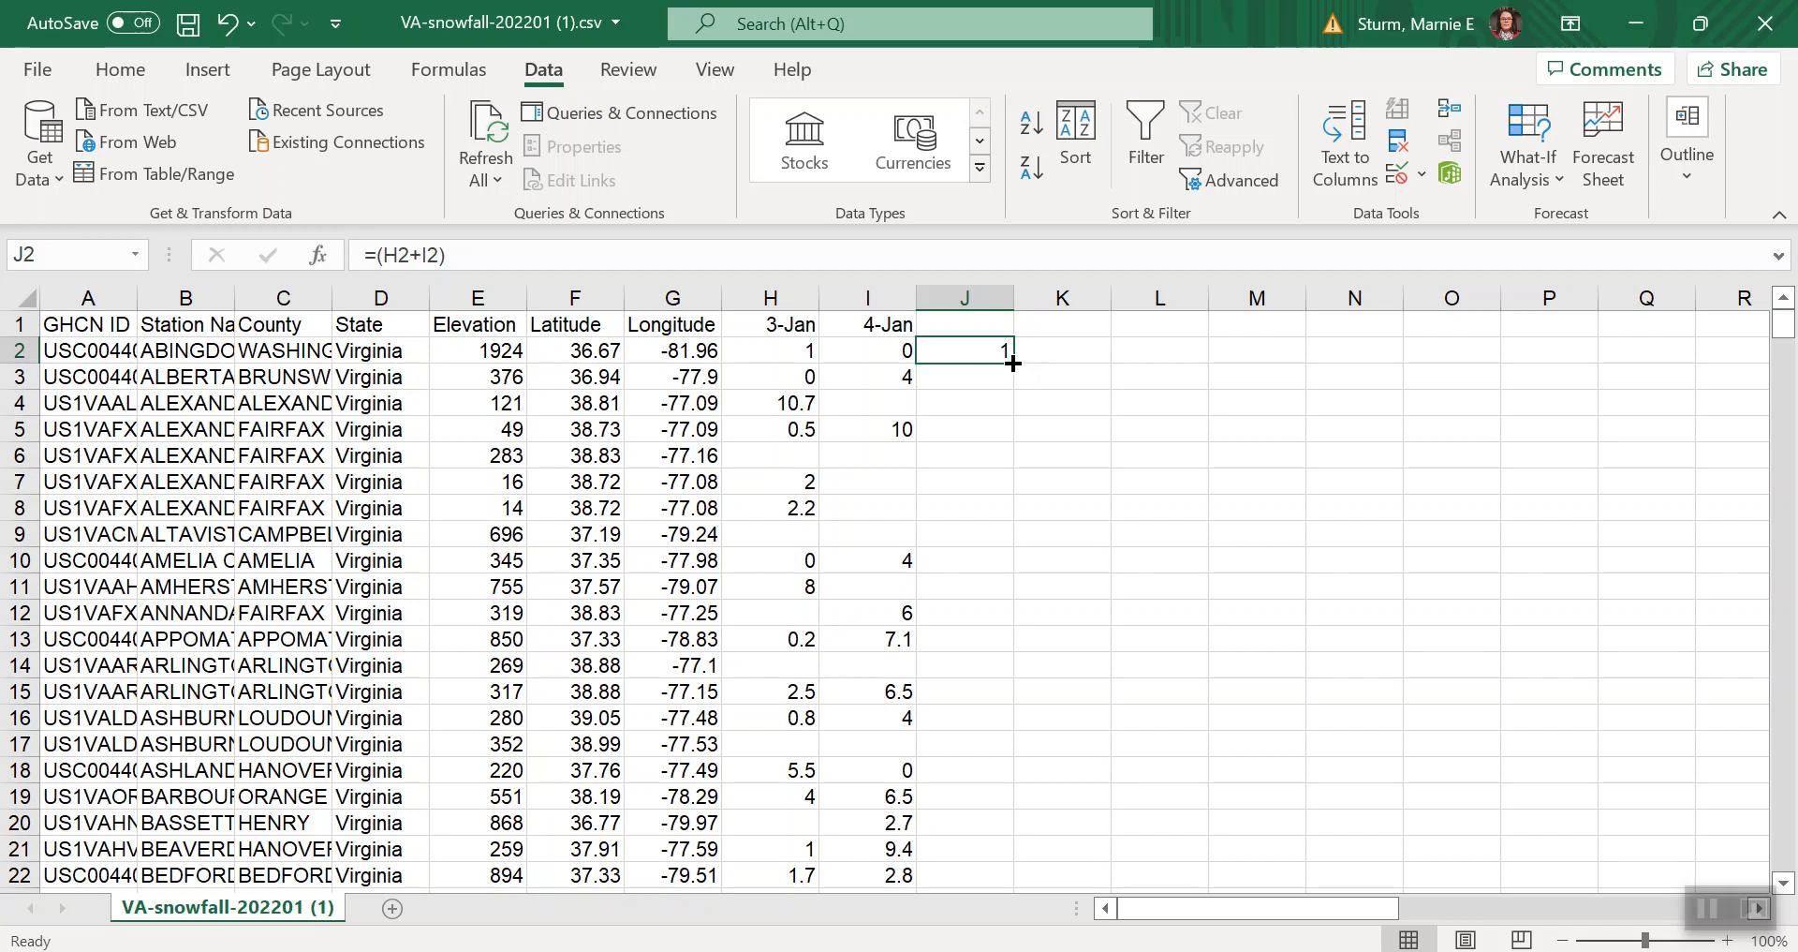
{"action": "left_click_drag", "start_coordinate": [1012, 364], "coordinate": [1024, 908]}
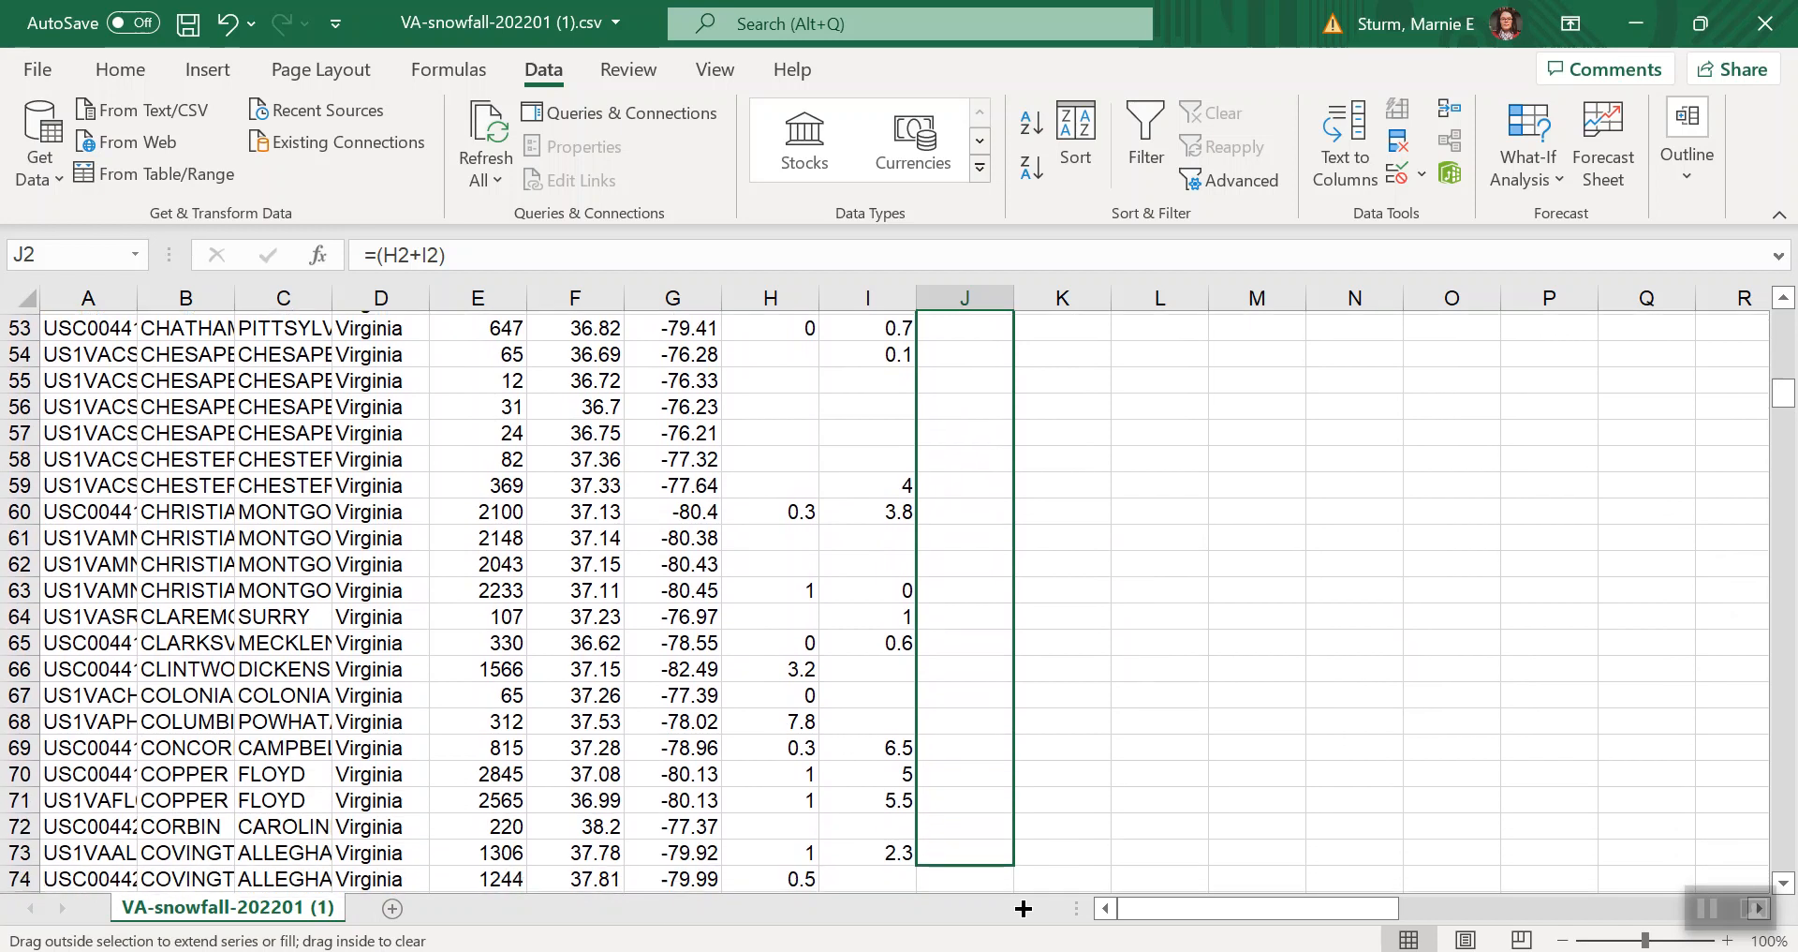
{"action": "left_click_drag", "start_coordinate": [1024, 908], "coordinate": [974, 777]}
{"action": "left_click_drag", "start_coordinate": [974, 899], "coordinate": [974, 841]}
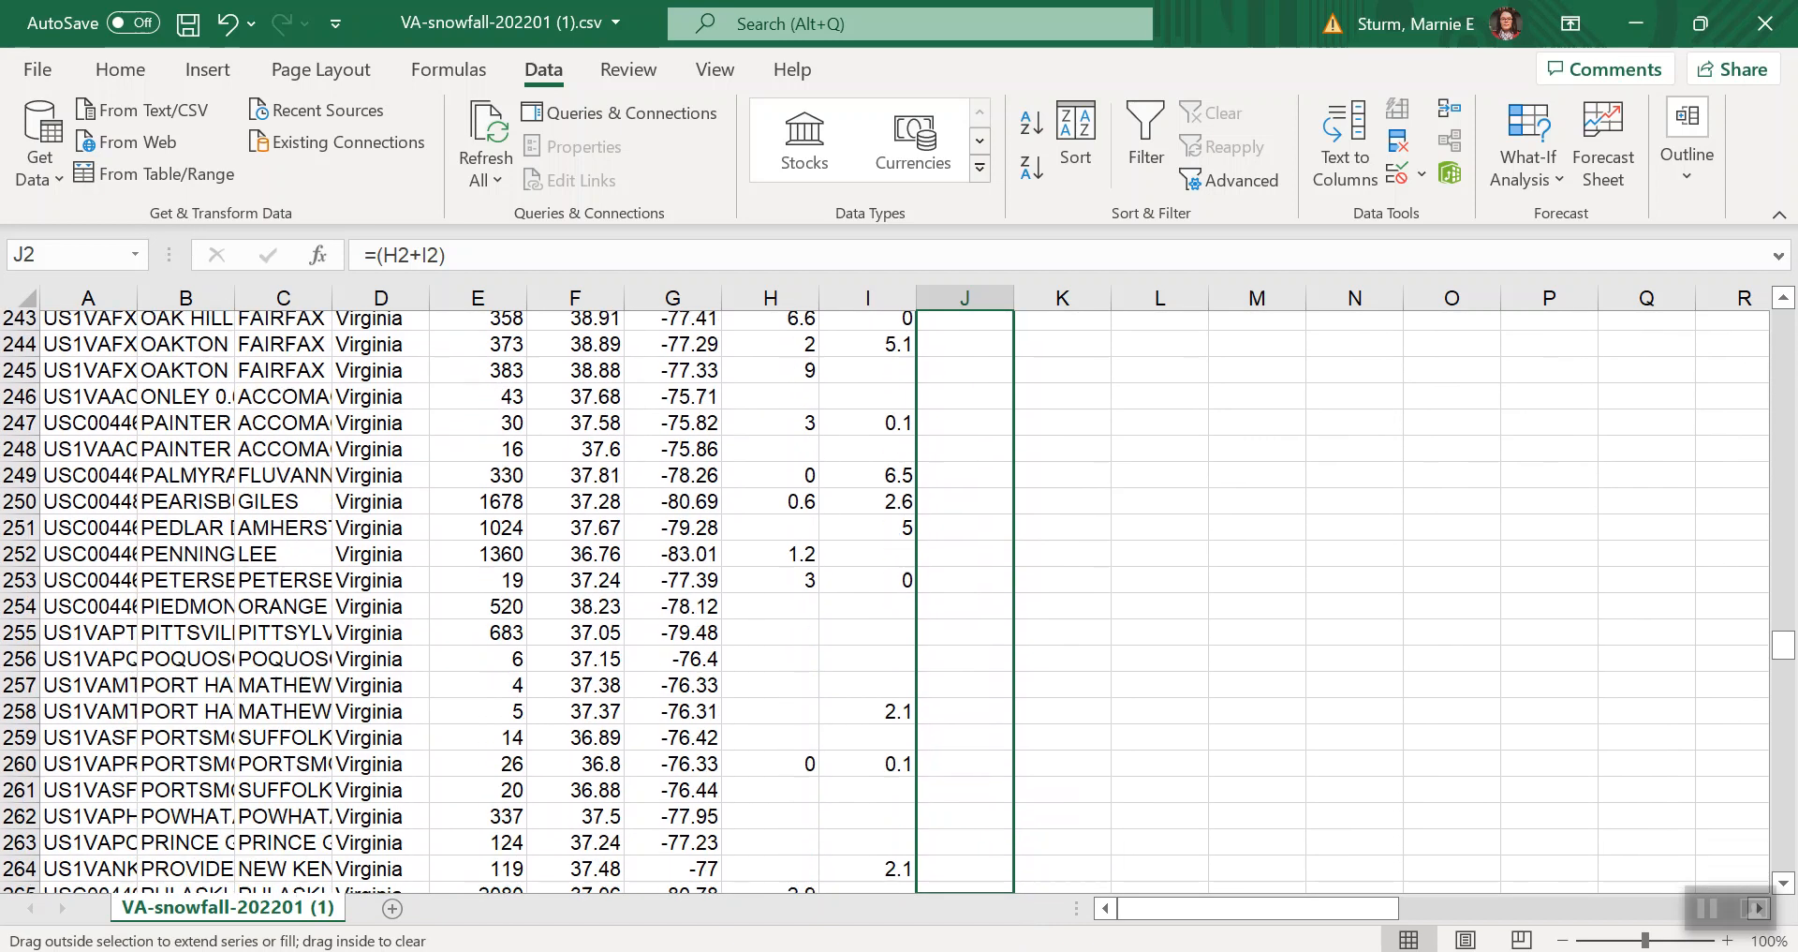
{"action": "left_click_drag", "start_coordinate": [974, 899], "coordinate": [974, 796]}
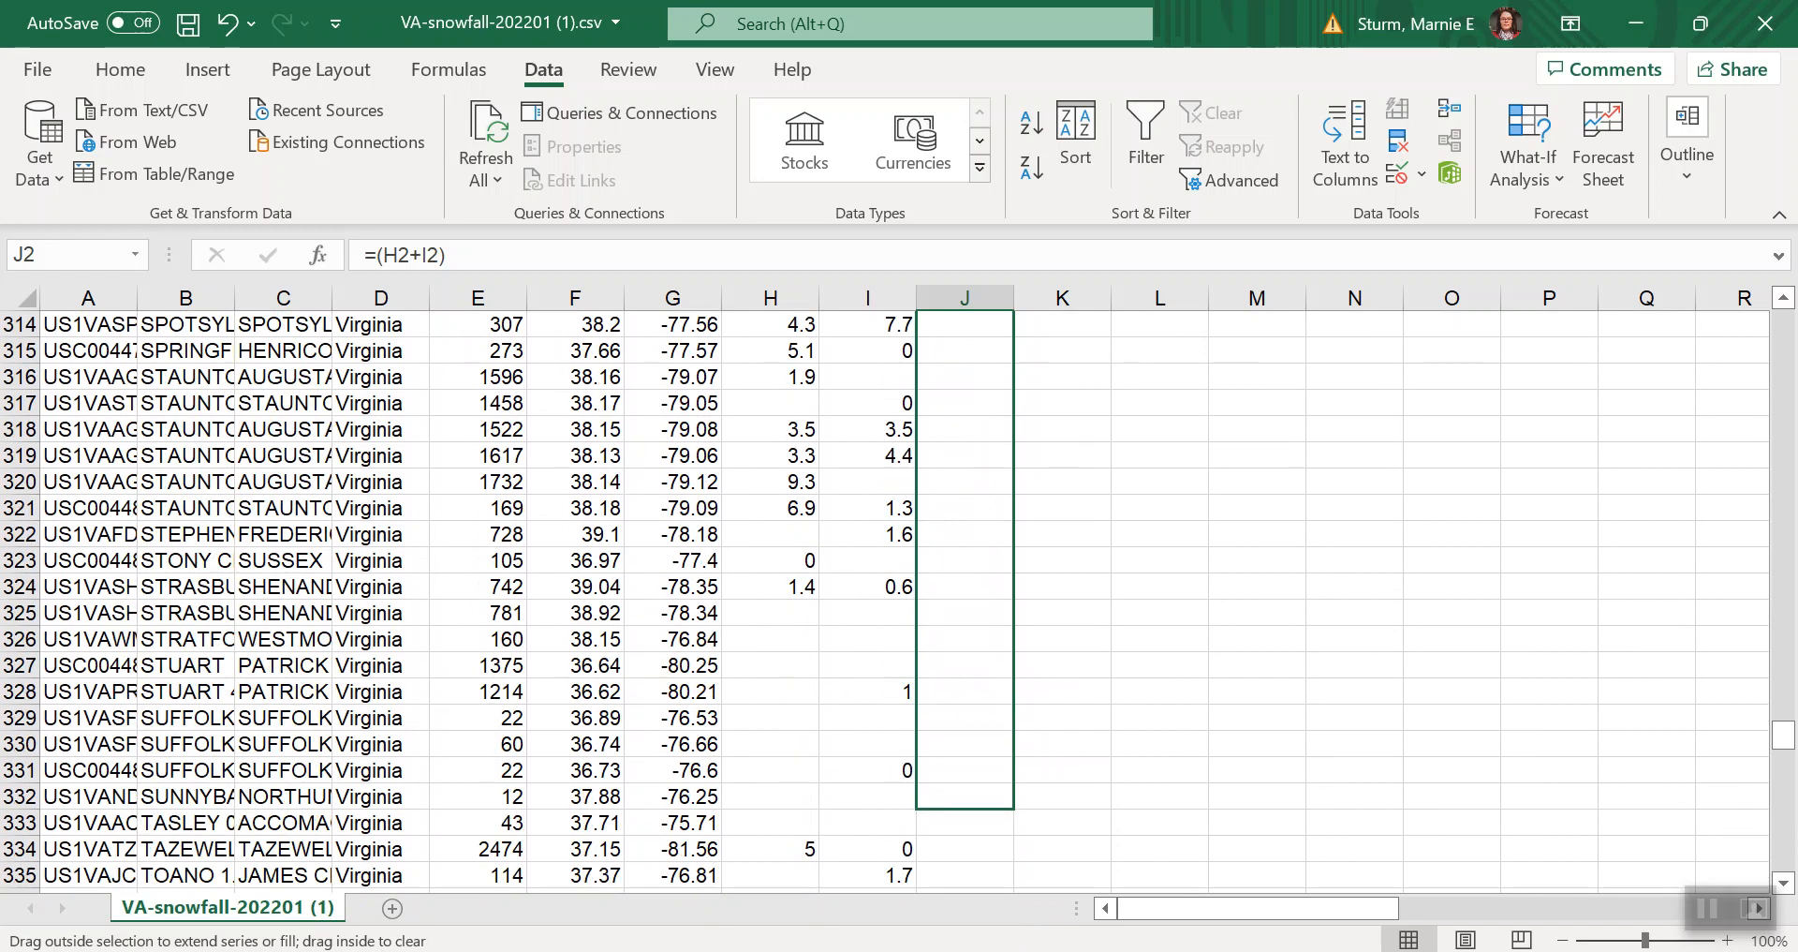
{"action": "left_click_drag", "start_coordinate": [1004, 917], "coordinate": [1004, 875]}
{"action": "left_click_drag", "start_coordinate": [996, 817], "coordinate": [995, 814]}
{"action": "left_click", "coordinate": [1103, 695]}
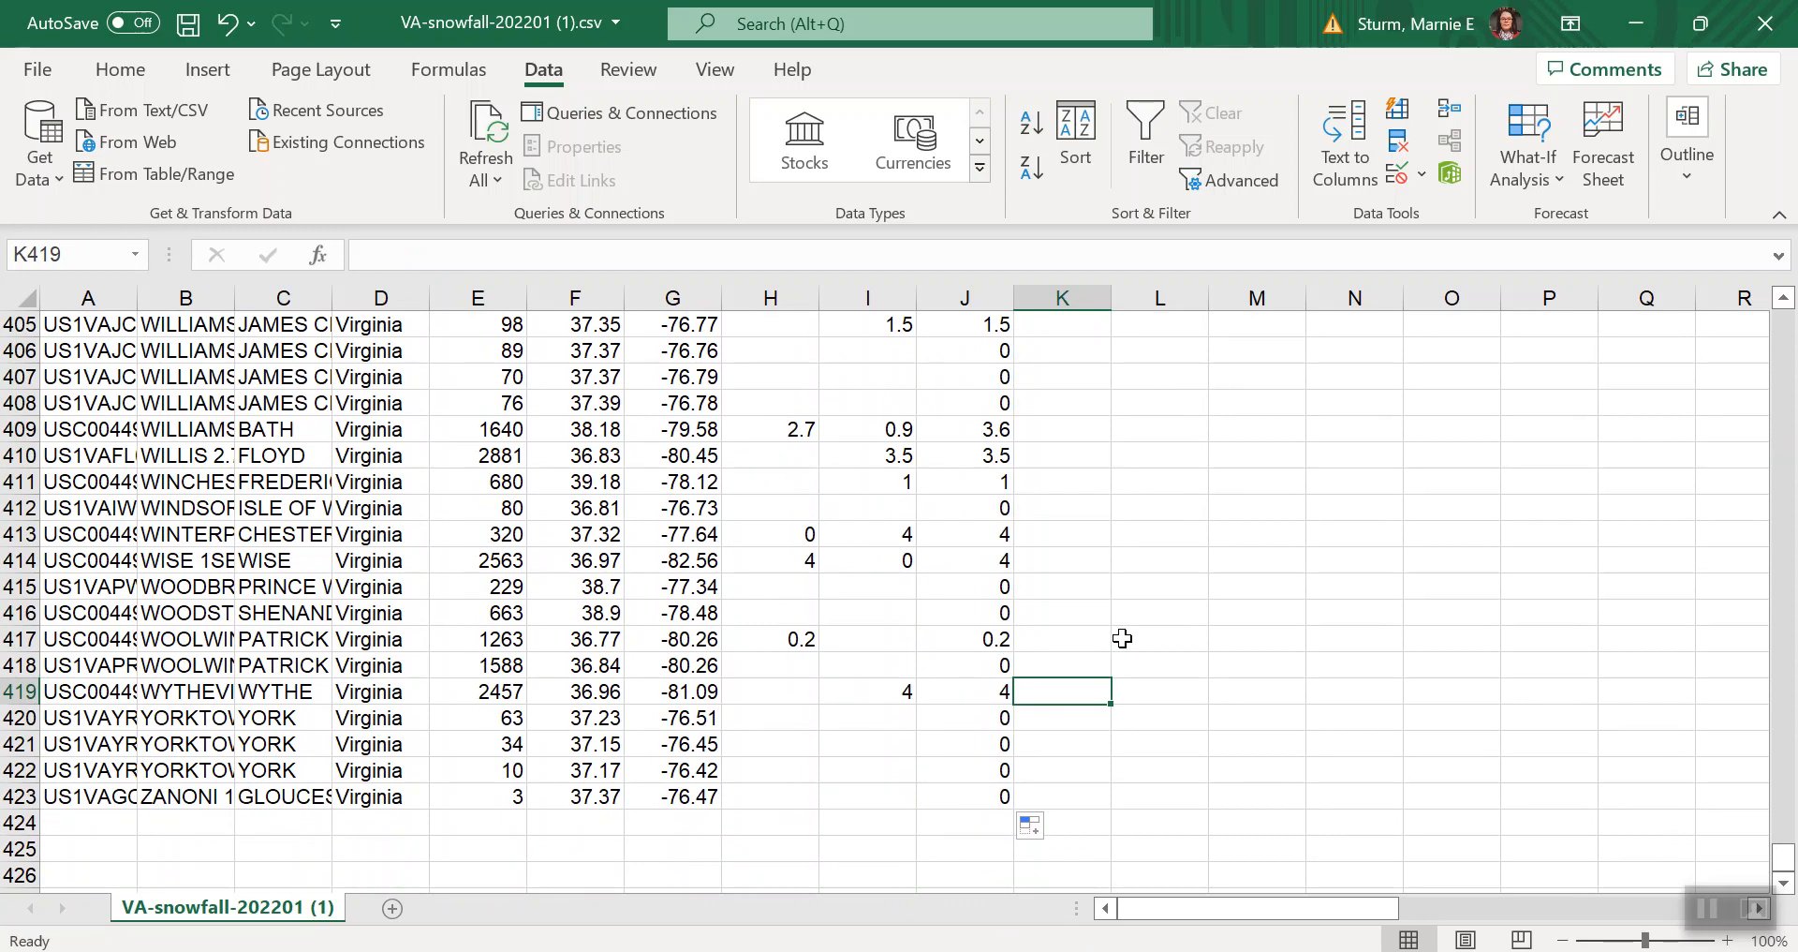
{"action": "scroll", "coordinate": [1122, 638], "scroll_direction": "up", "scroll_amount": 12}
{"action": "scroll", "coordinate": [1122, 638], "scroll_direction": "up", "scroll_amount": 20}
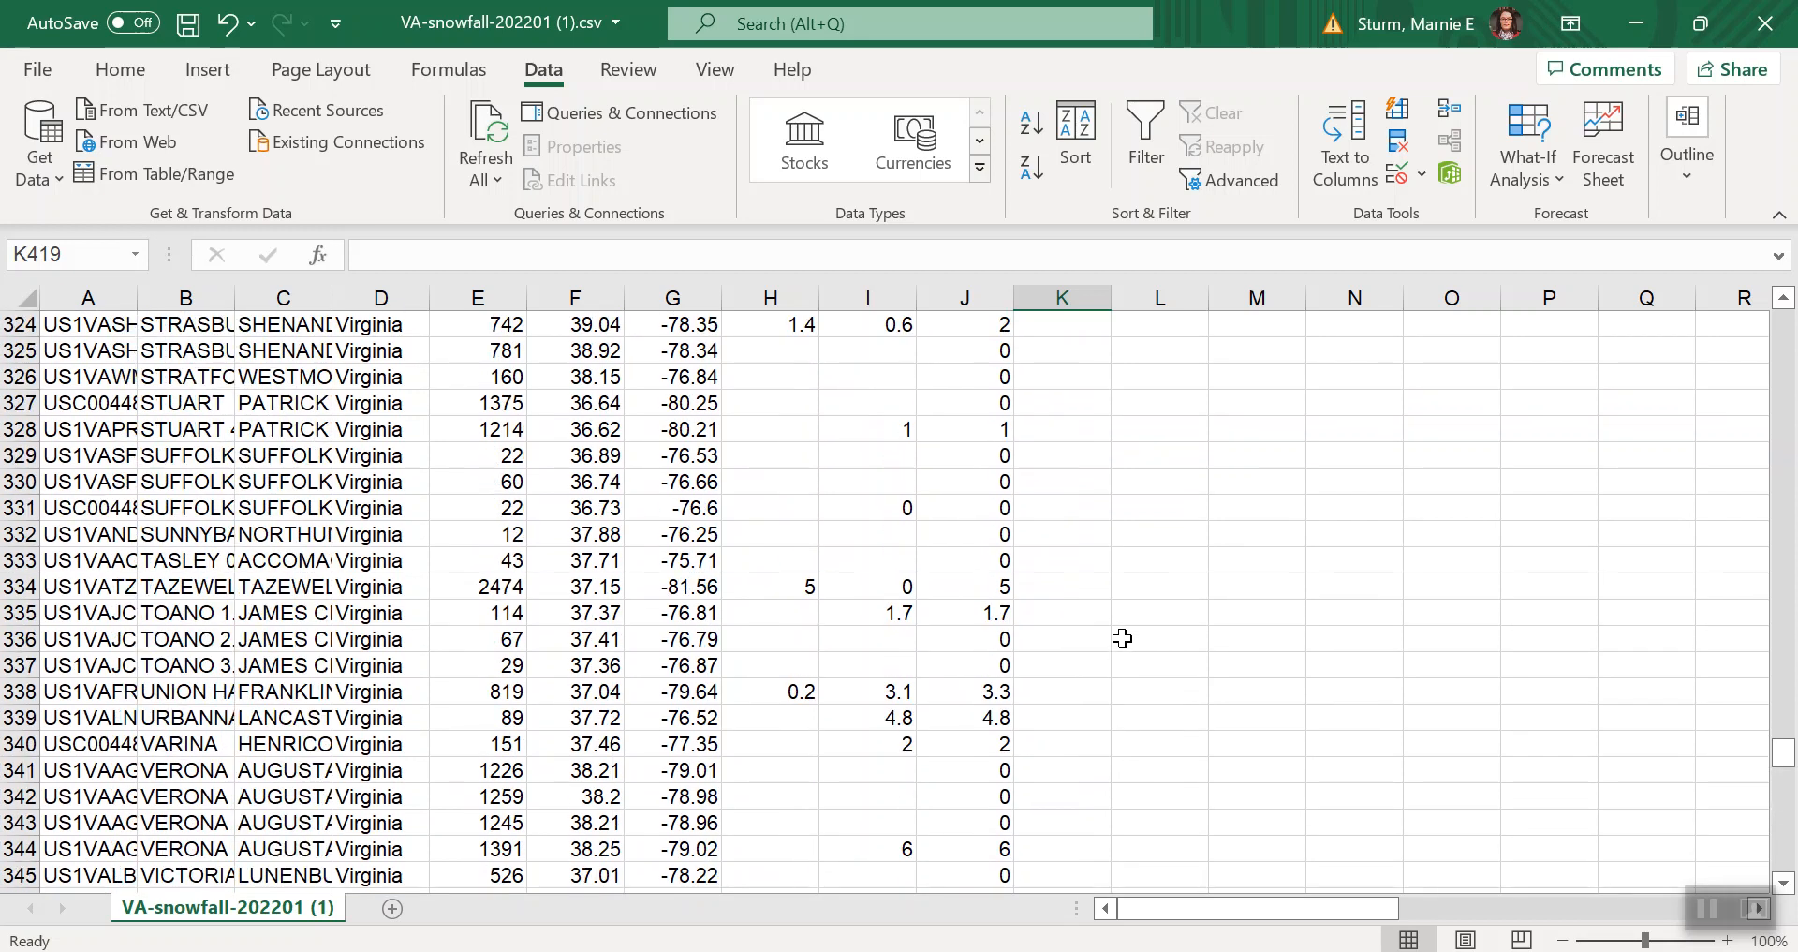
{"action": "scroll", "coordinate": [1122, 638], "scroll_direction": "up", "scroll_amount": 20}
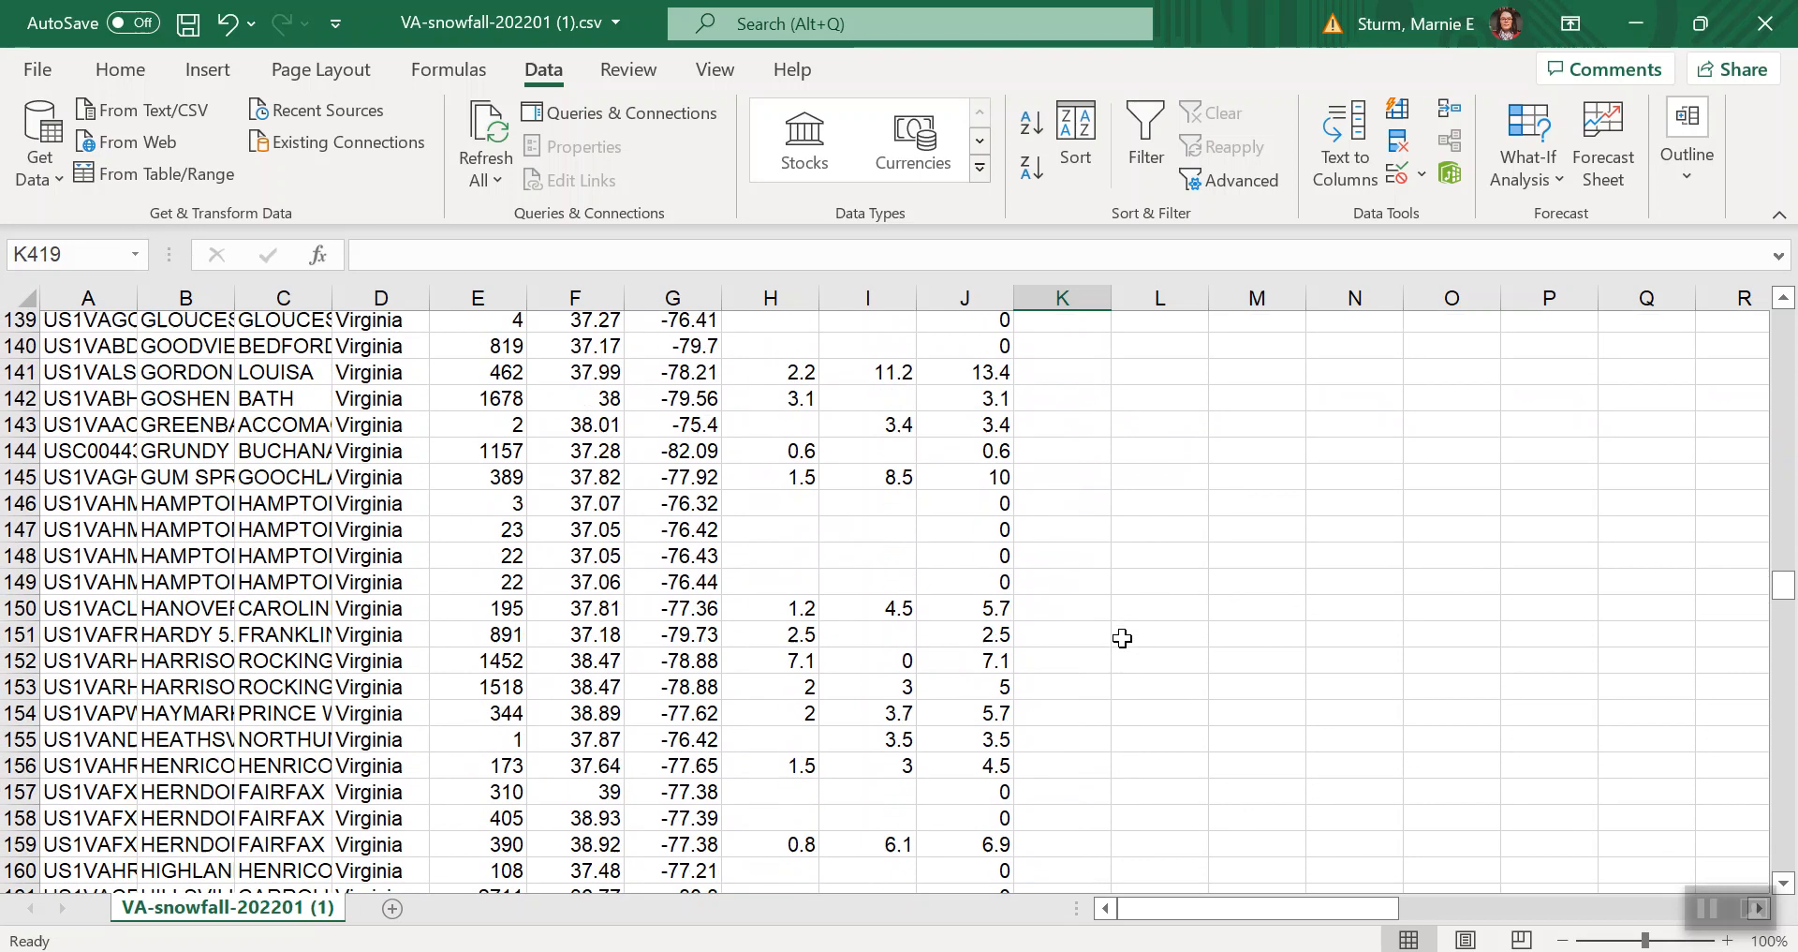
{"action": "scroll", "coordinate": [1123, 638], "scroll_direction": "up", "scroll_amount": 20}
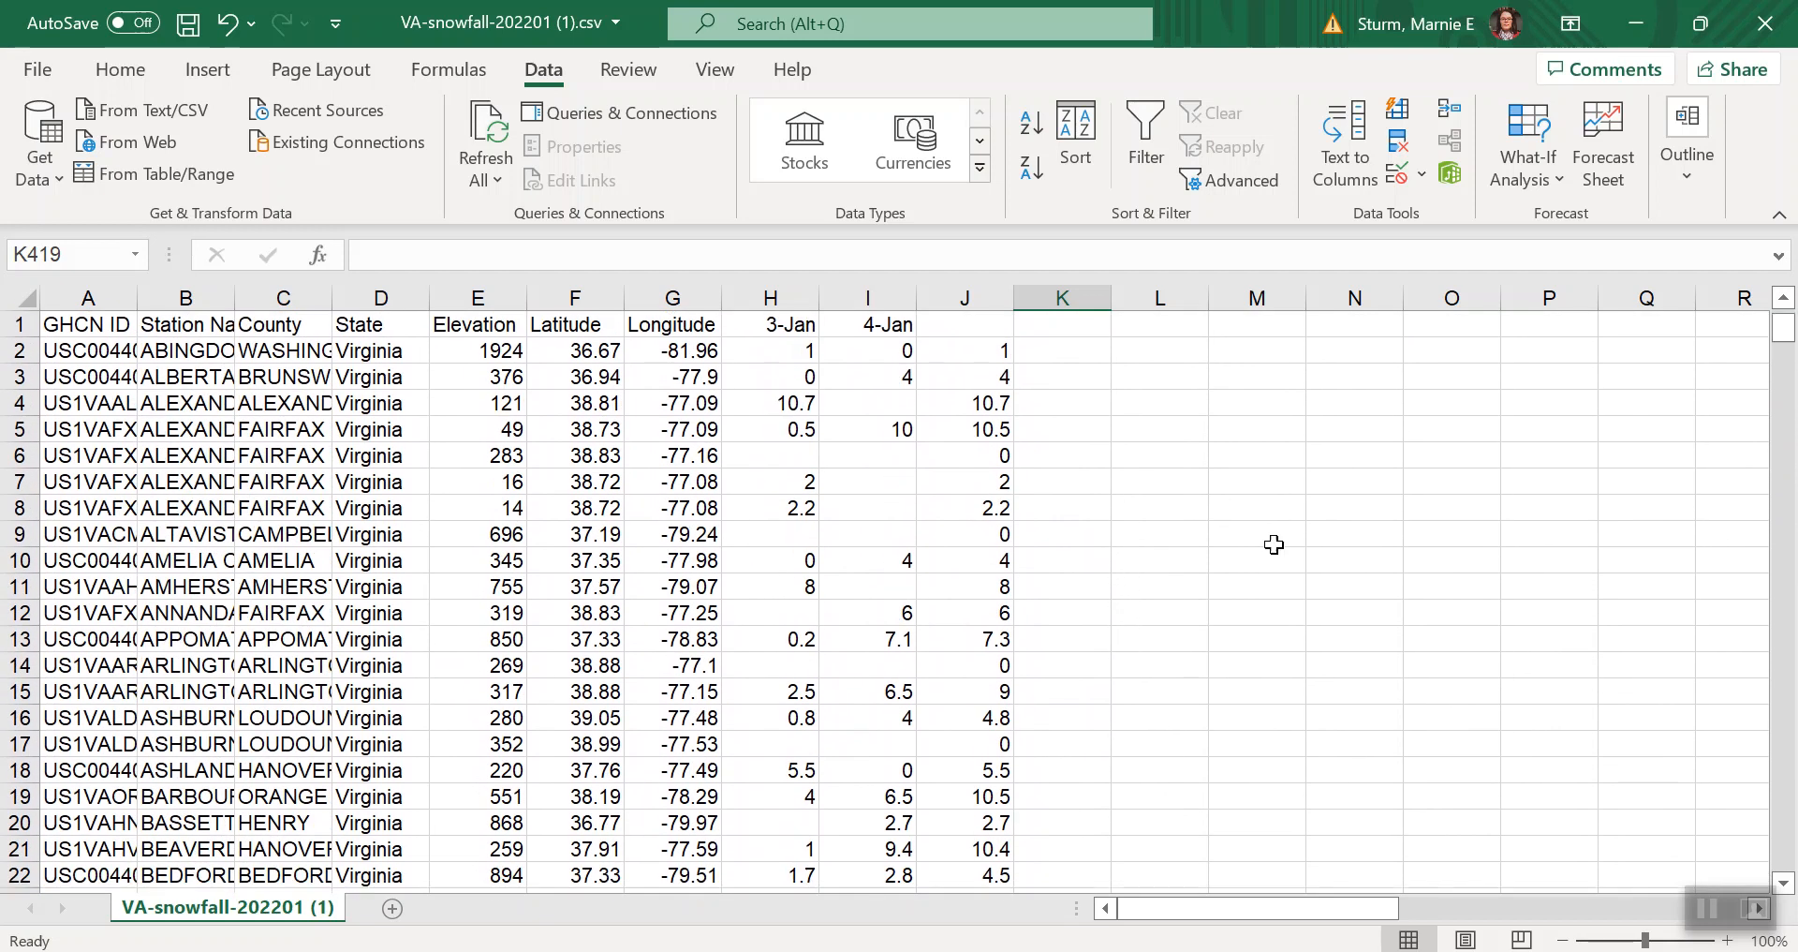
Enter the header Total in cell J1 above the summed snowfall column.
{"action": "left_click", "coordinate": [985, 324]}
{"action": "type", "text": "Total"}
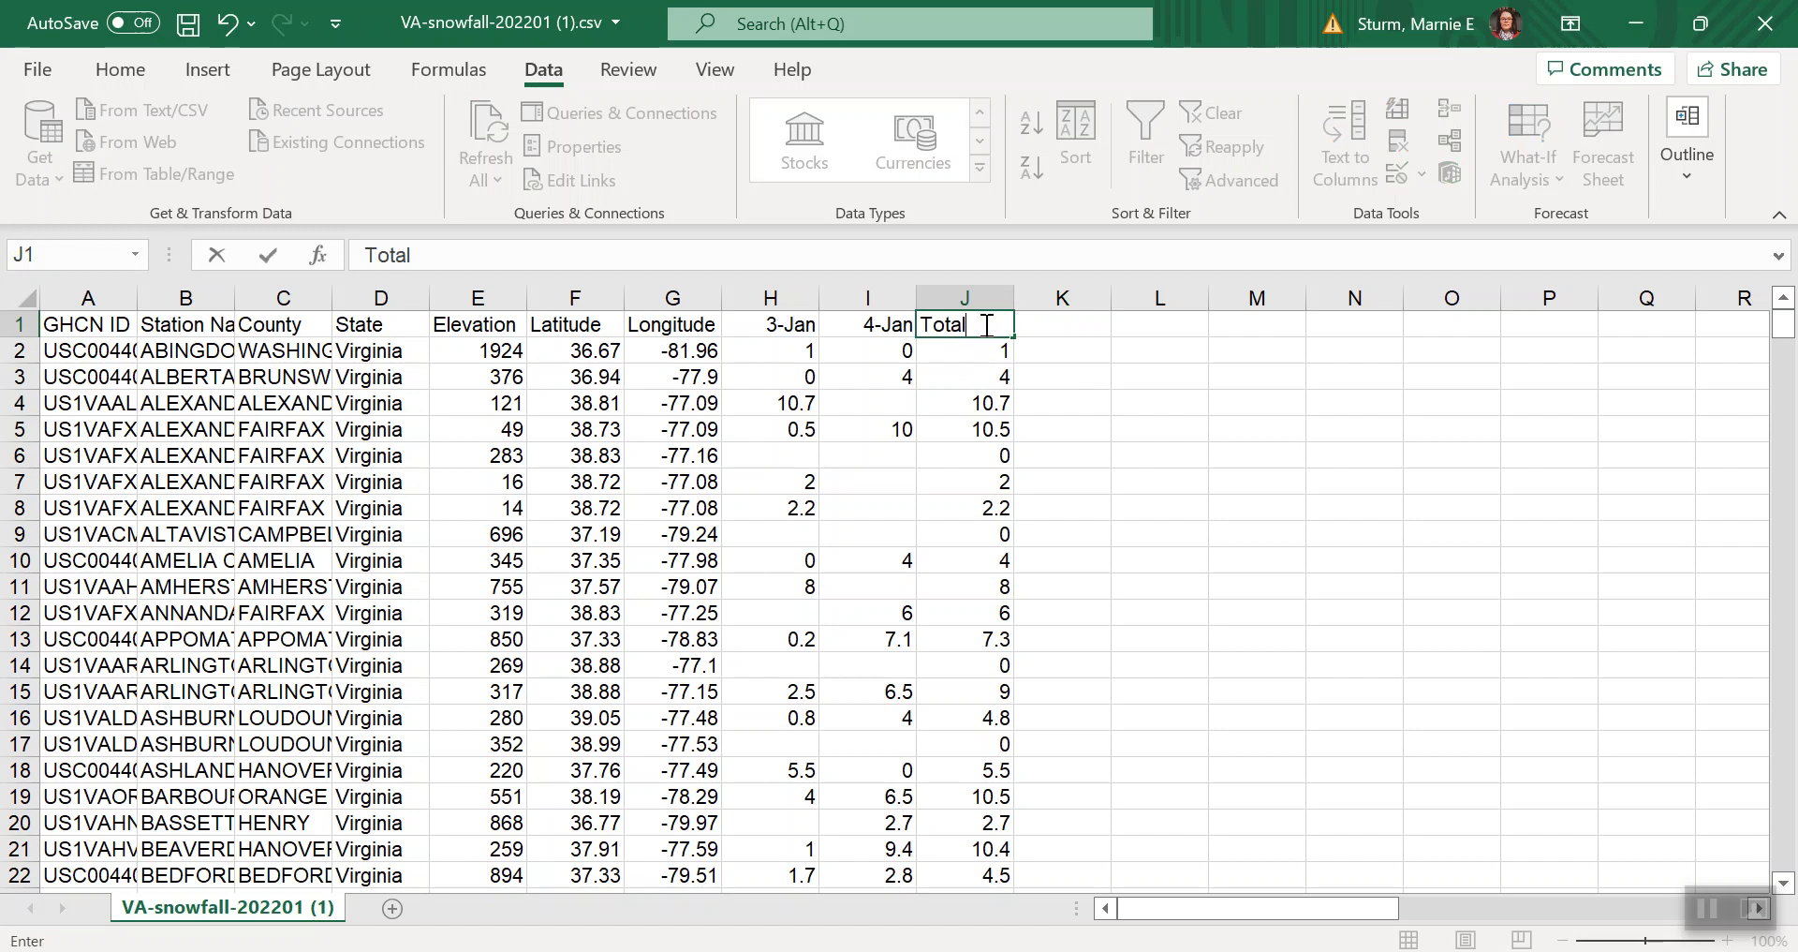
{"action": "left_click", "coordinate": [1071, 353]}
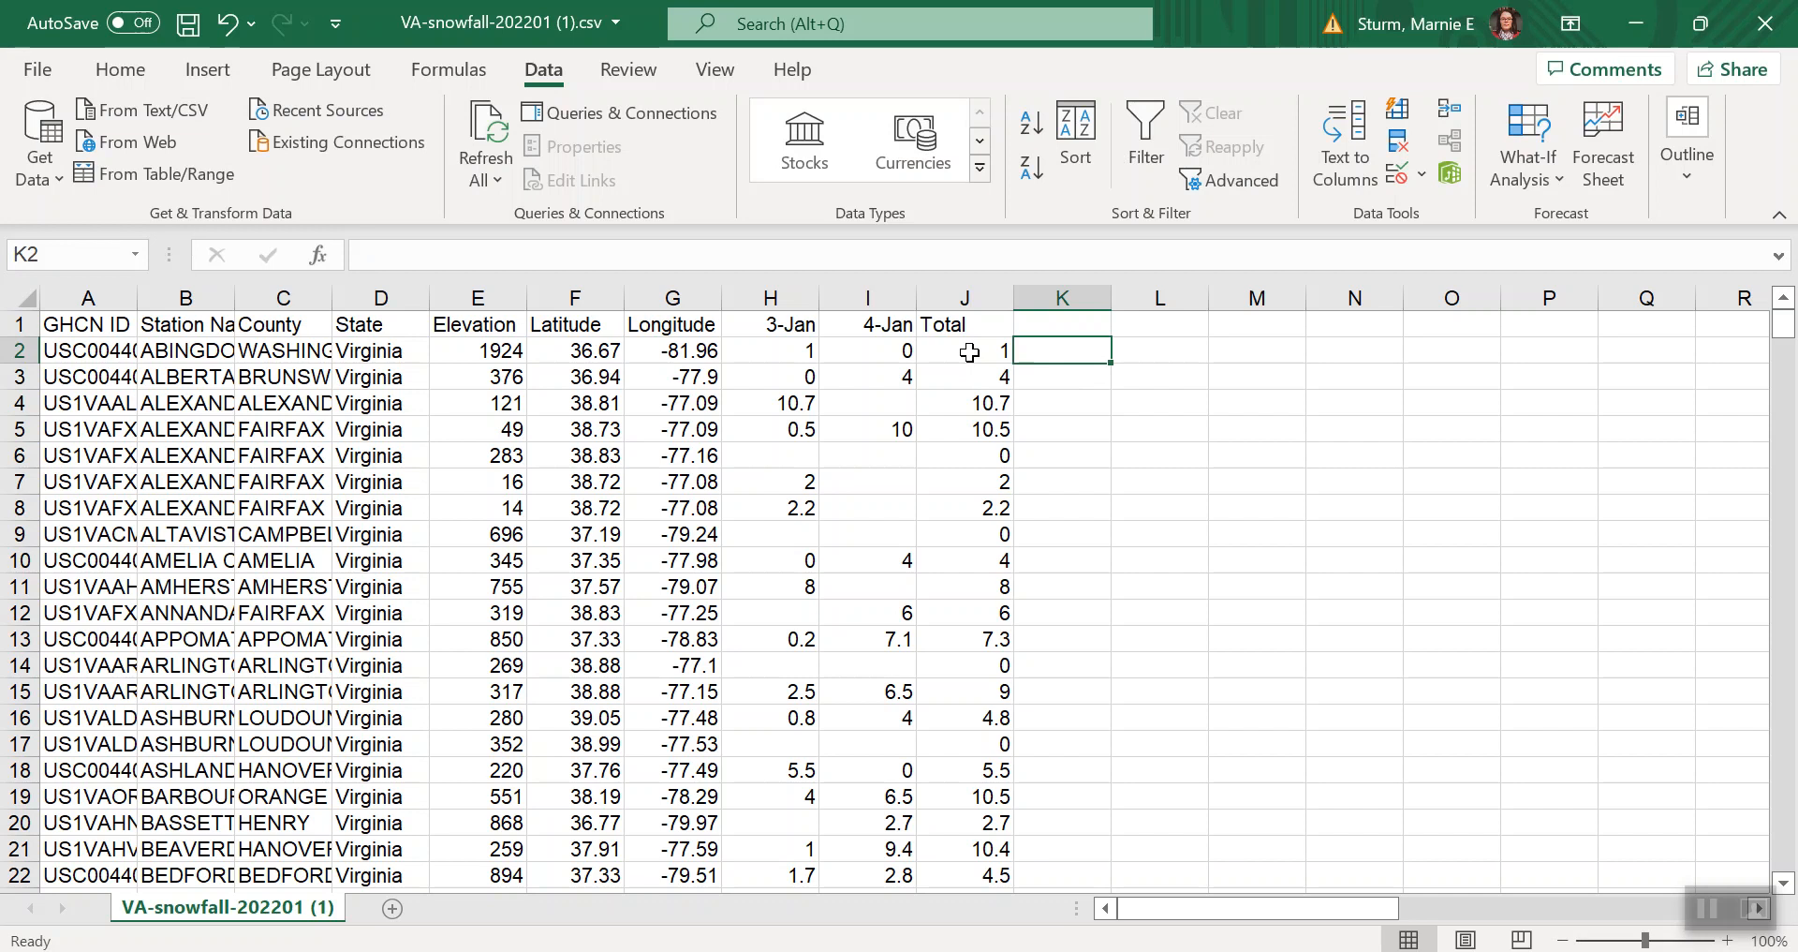
{"action": "left_click", "coordinate": [970, 296]}
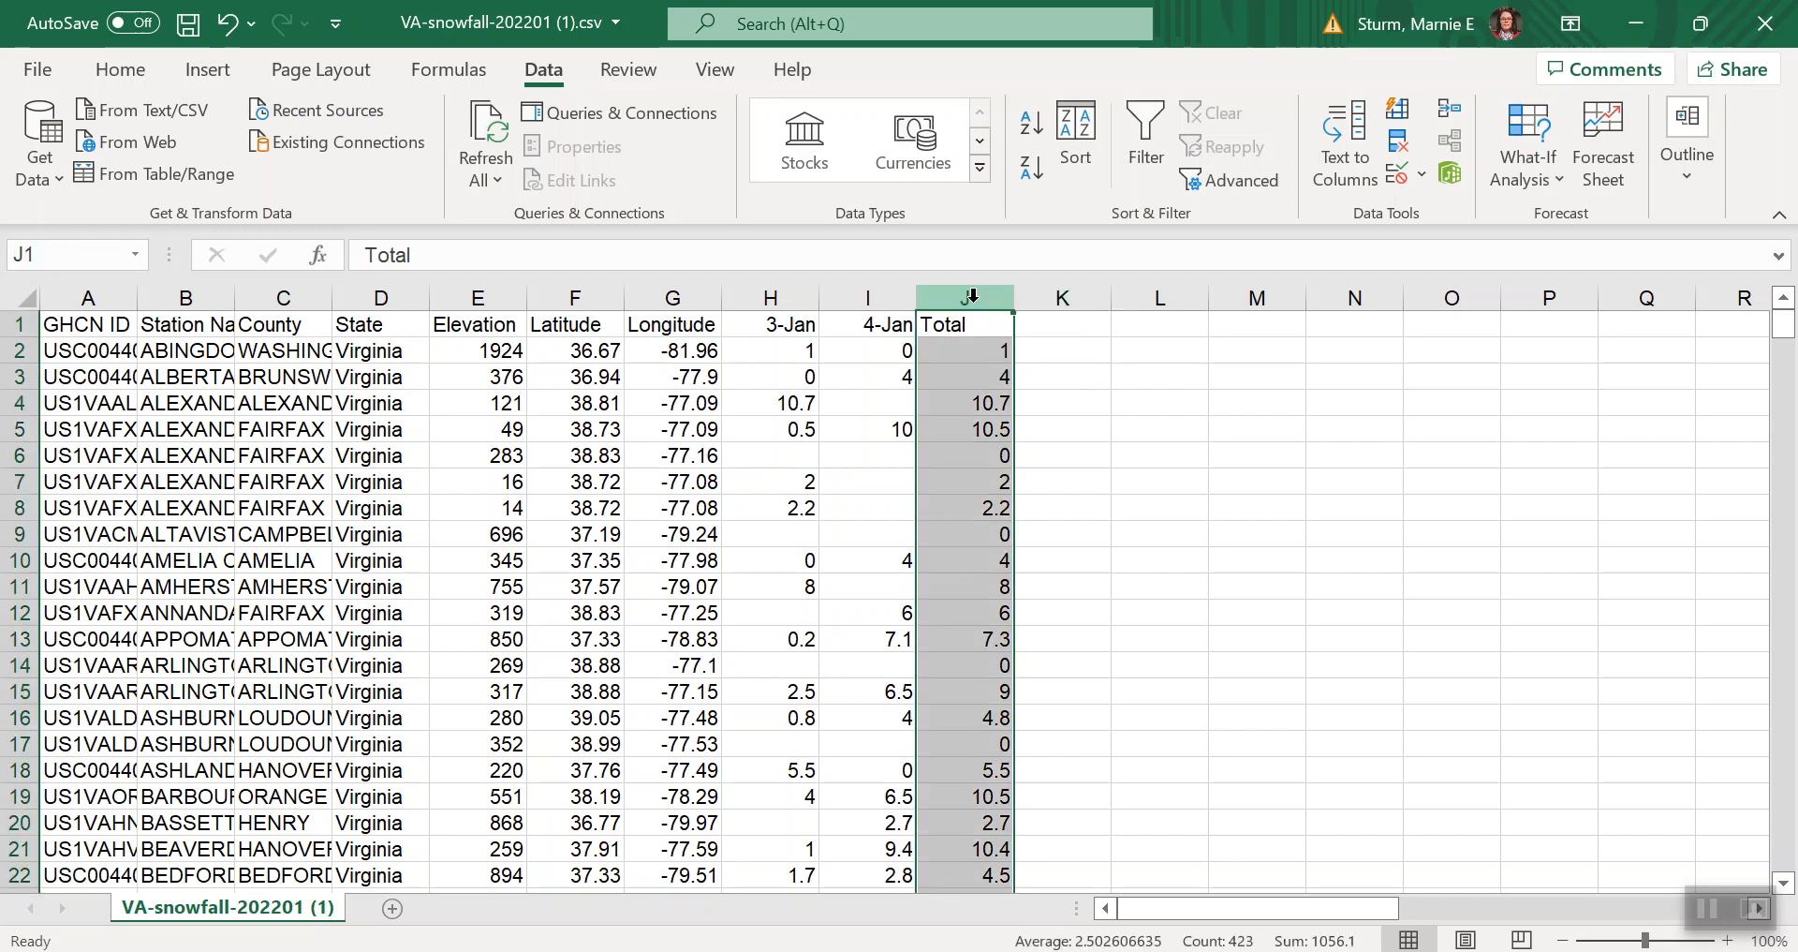
{"action": "right_click", "coordinate": [1149, 502]}
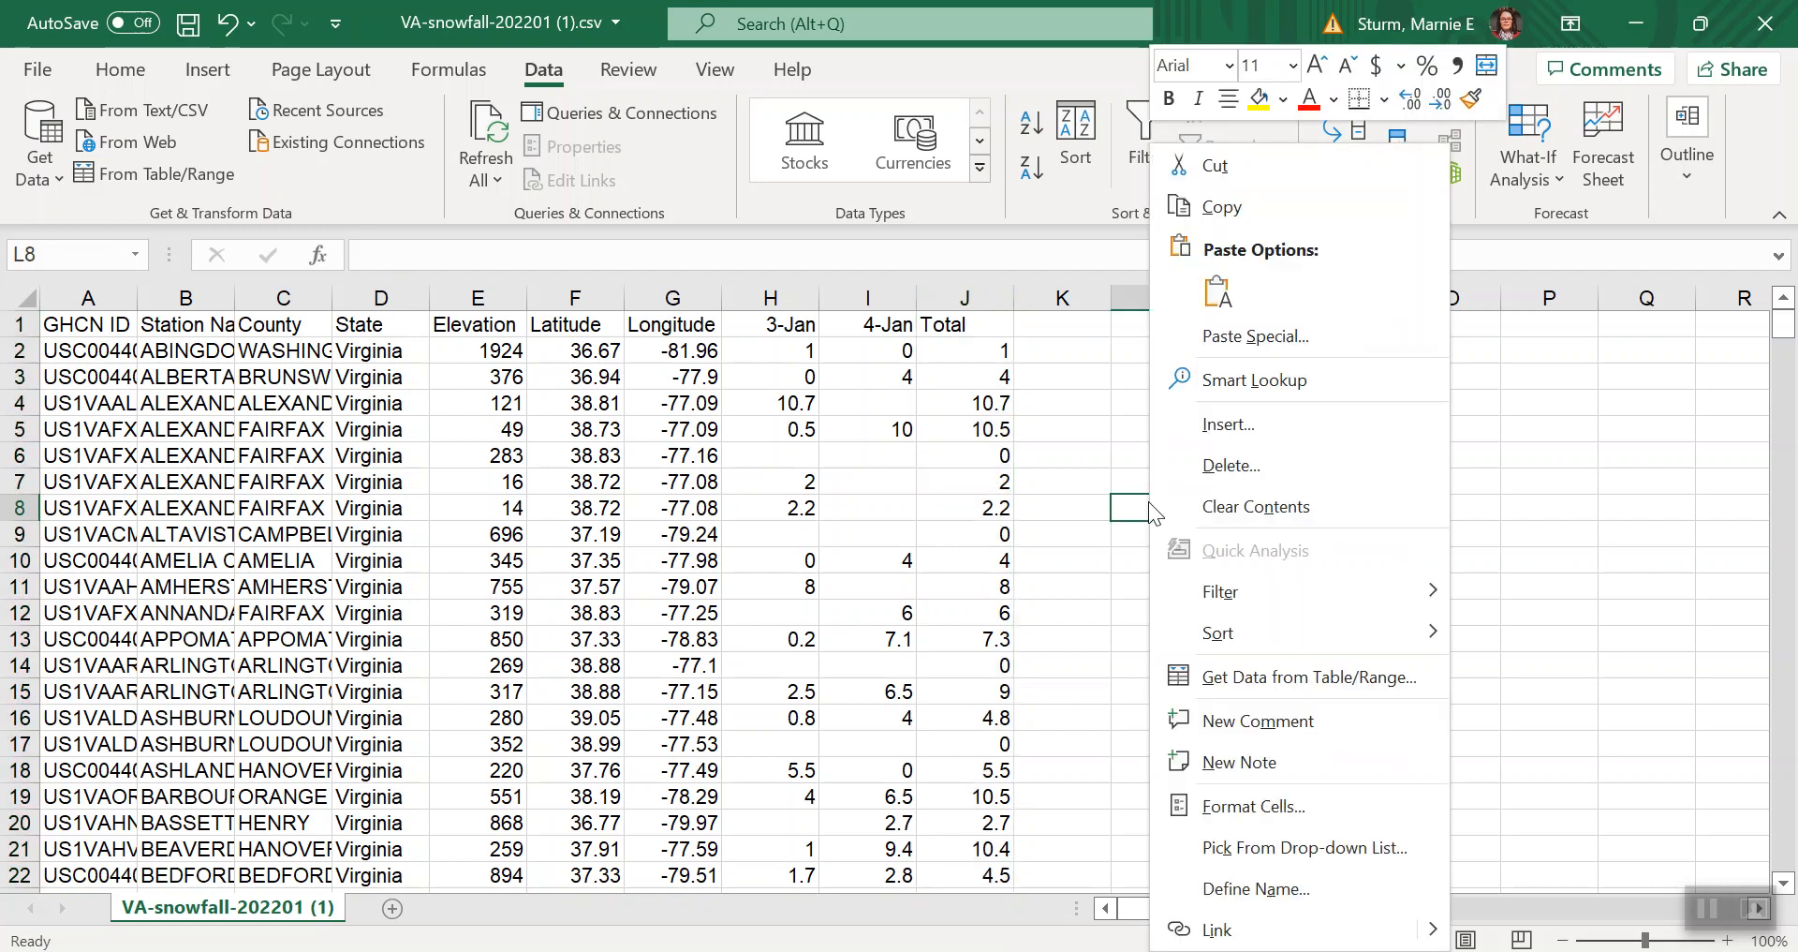
{"action": "left_click", "coordinate": [968, 300]}
{"action": "left_click", "coordinate": [968, 298]}
{"action": "right_click", "coordinate": [968, 298]}
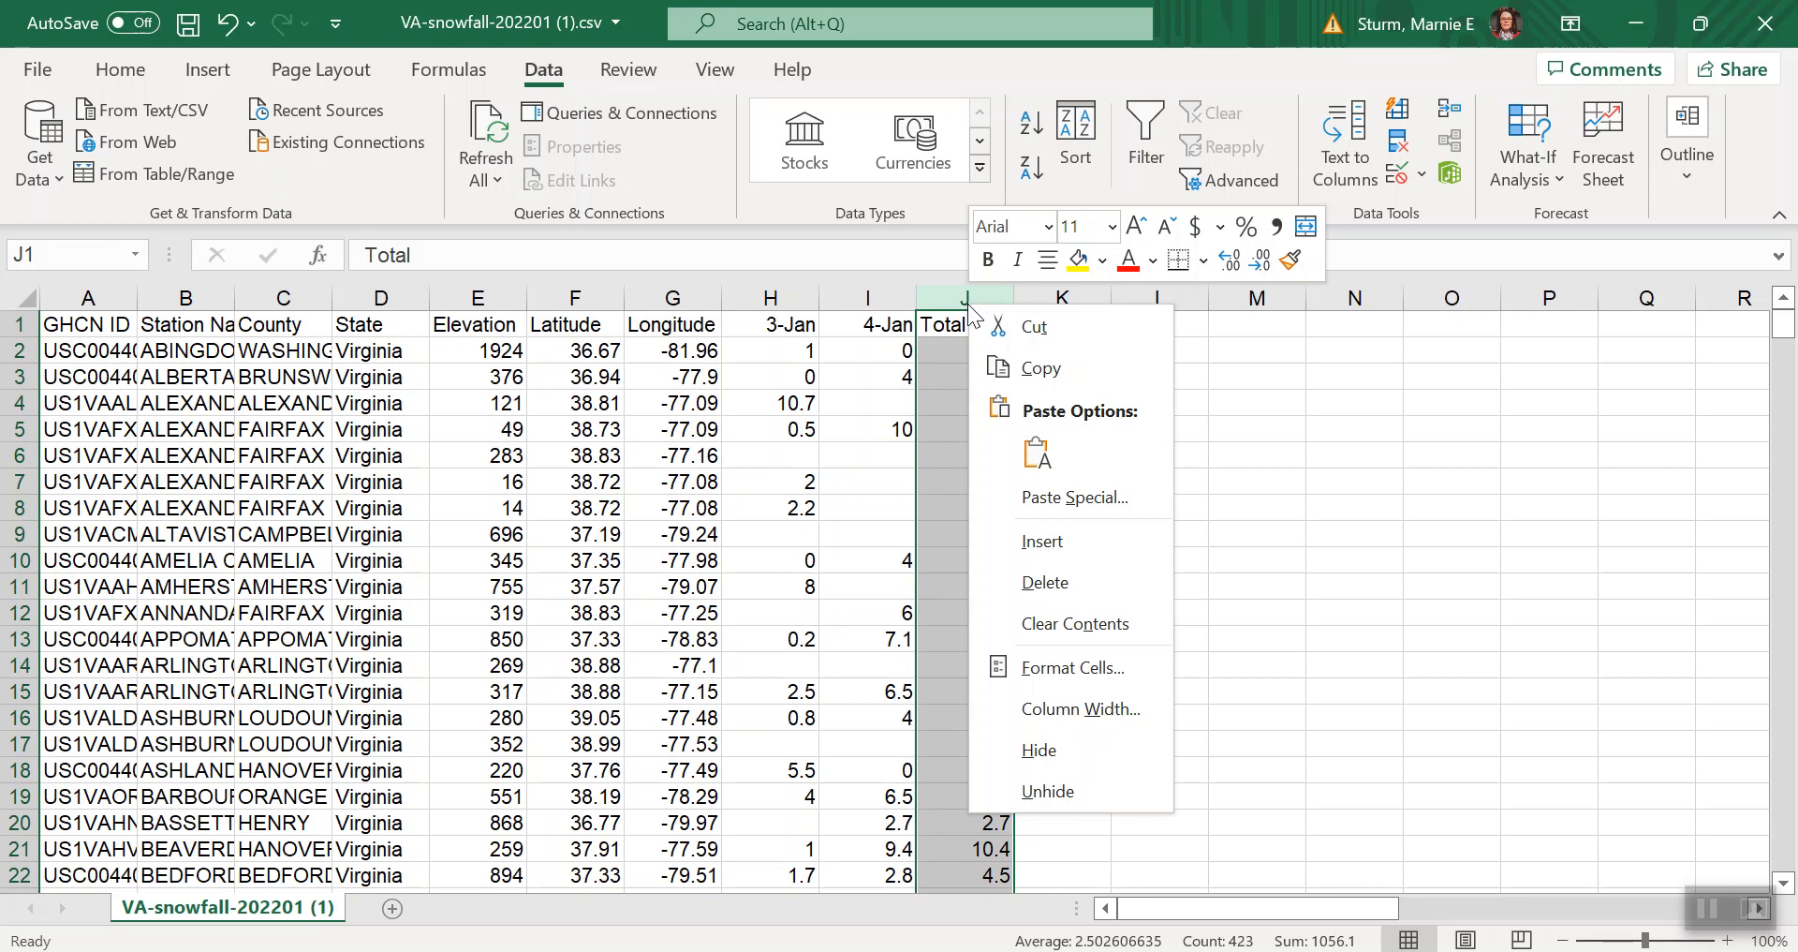
{"action": "left_click", "coordinate": [1096, 503]}
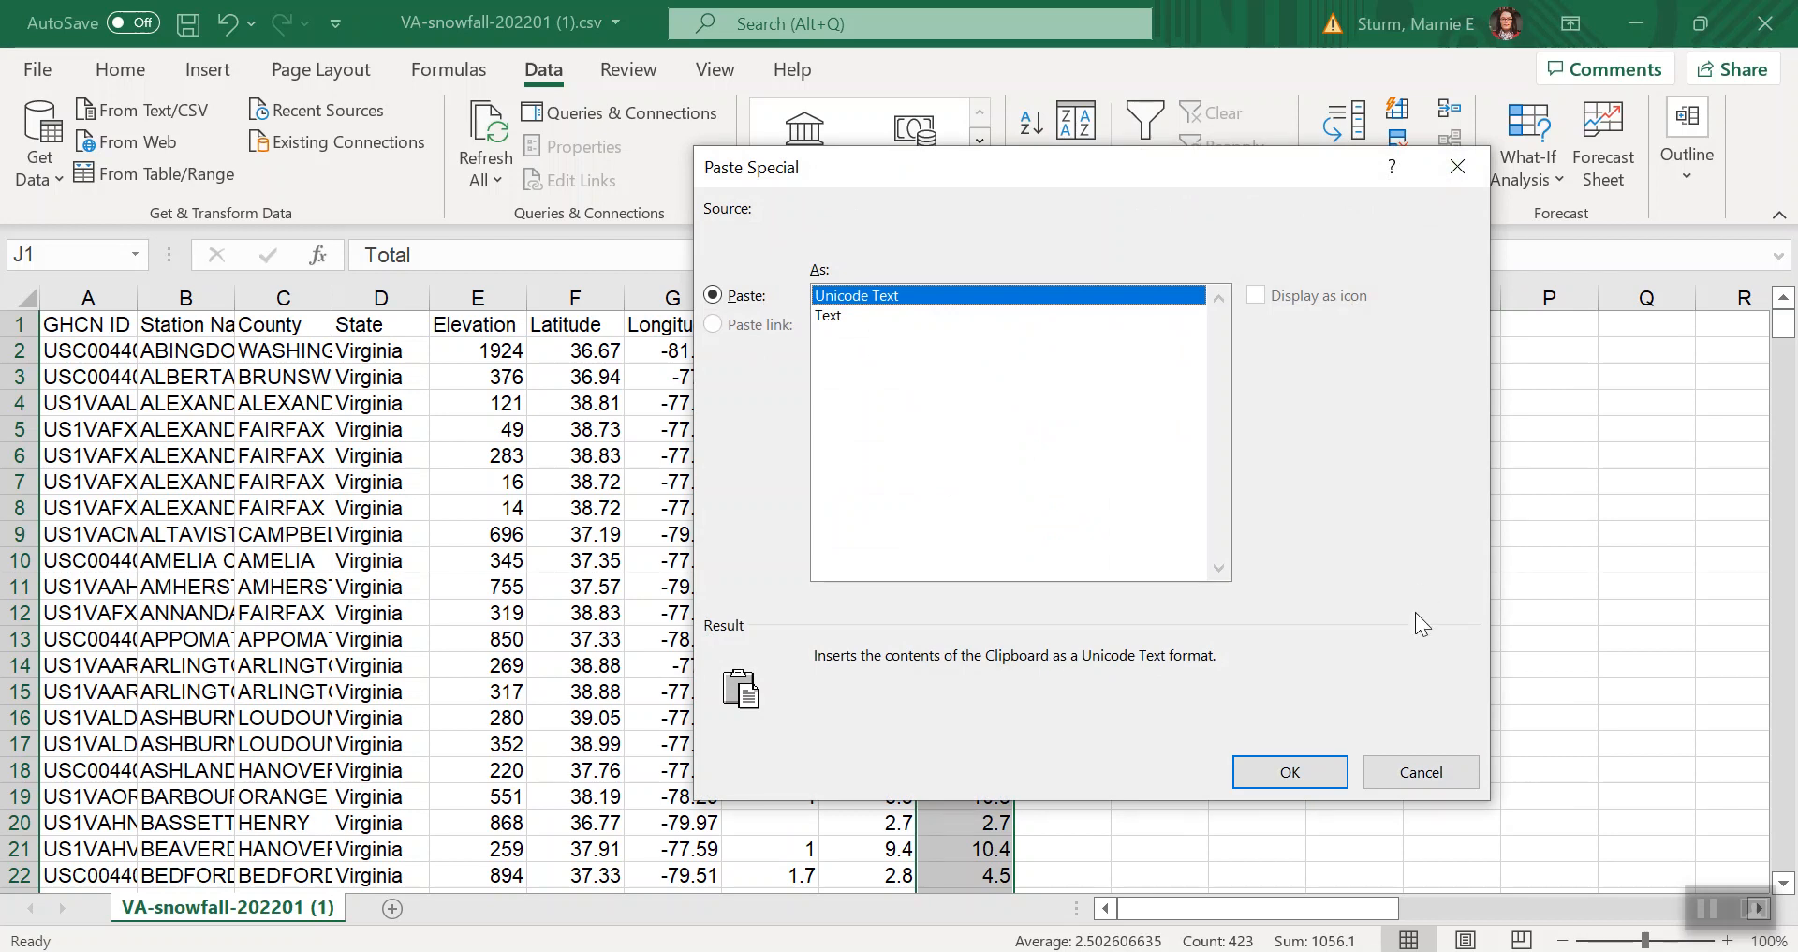
{"action": "left_click", "coordinate": [841, 317]}
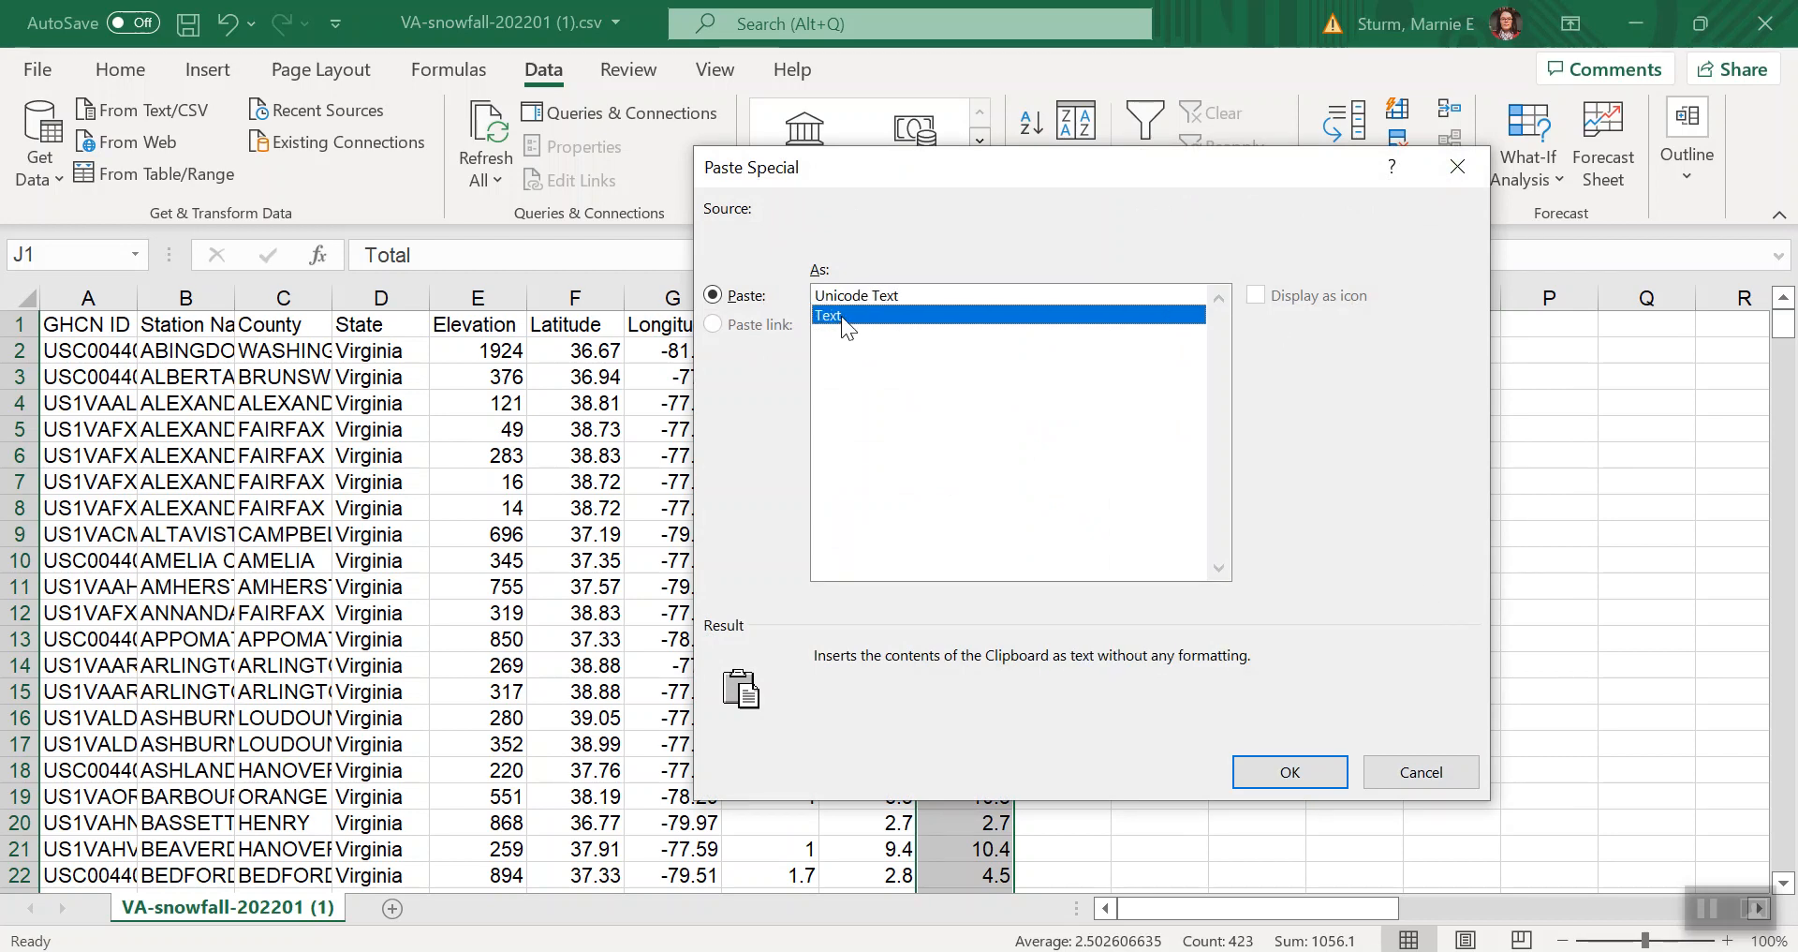
{"action": "left_click", "coordinate": [1288, 770]}
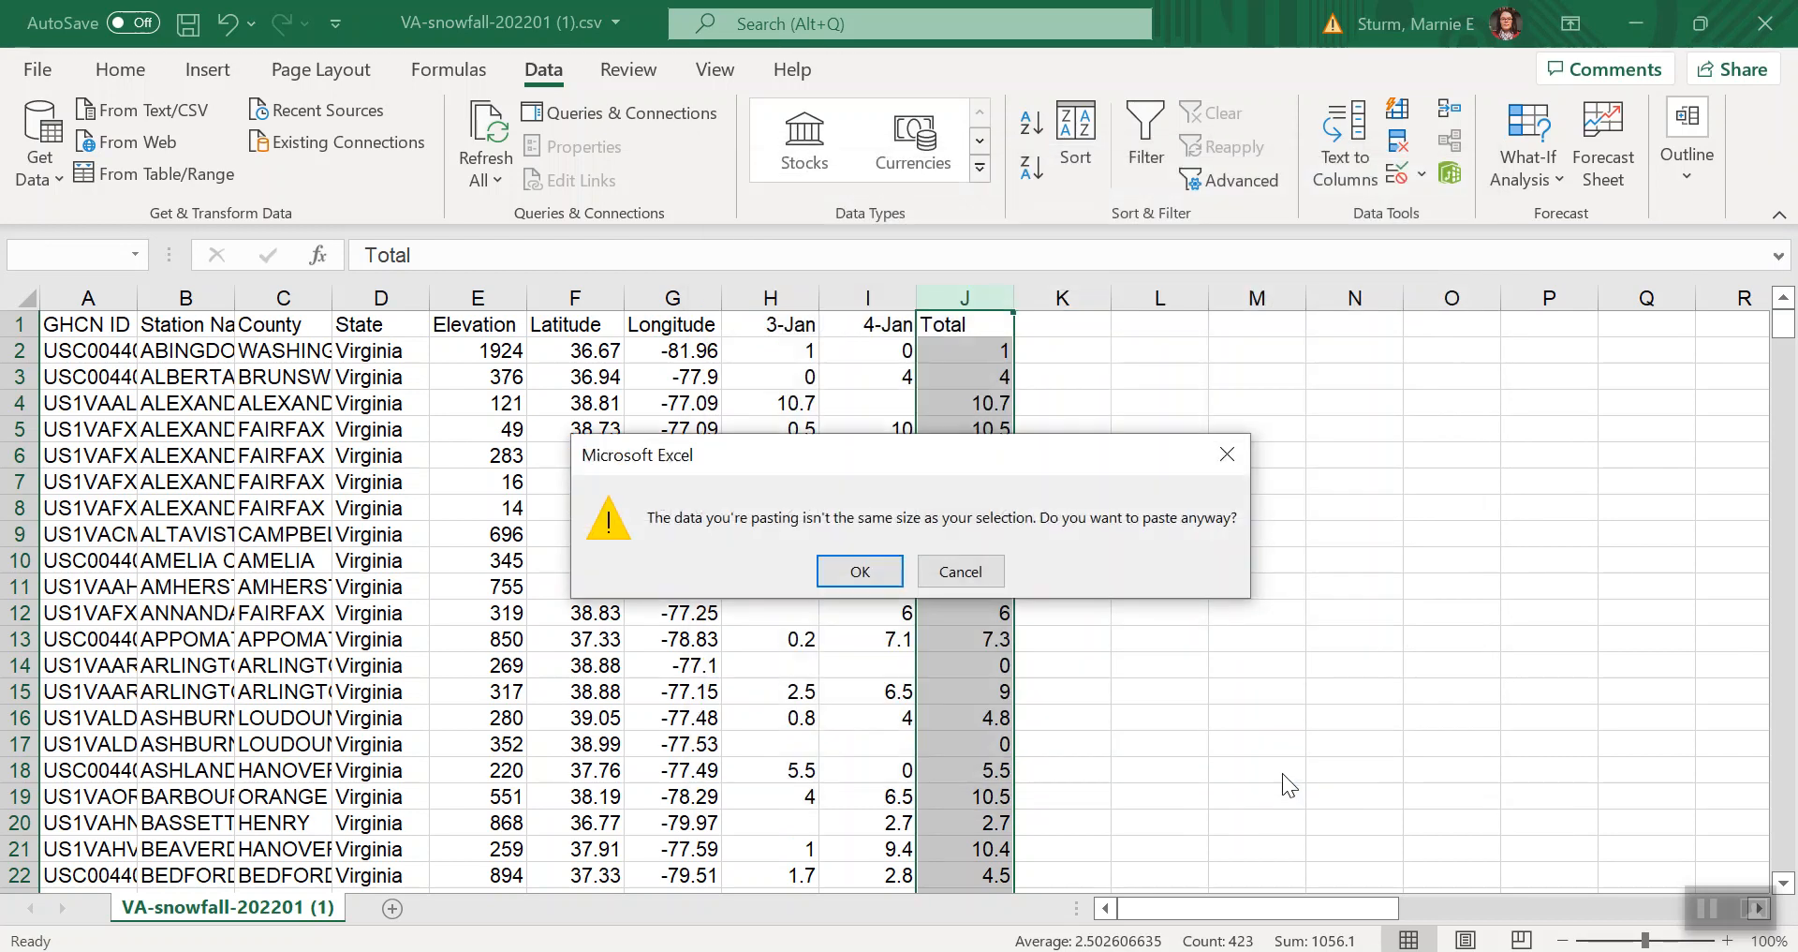
{"action": "left_click", "coordinate": [960, 572]}
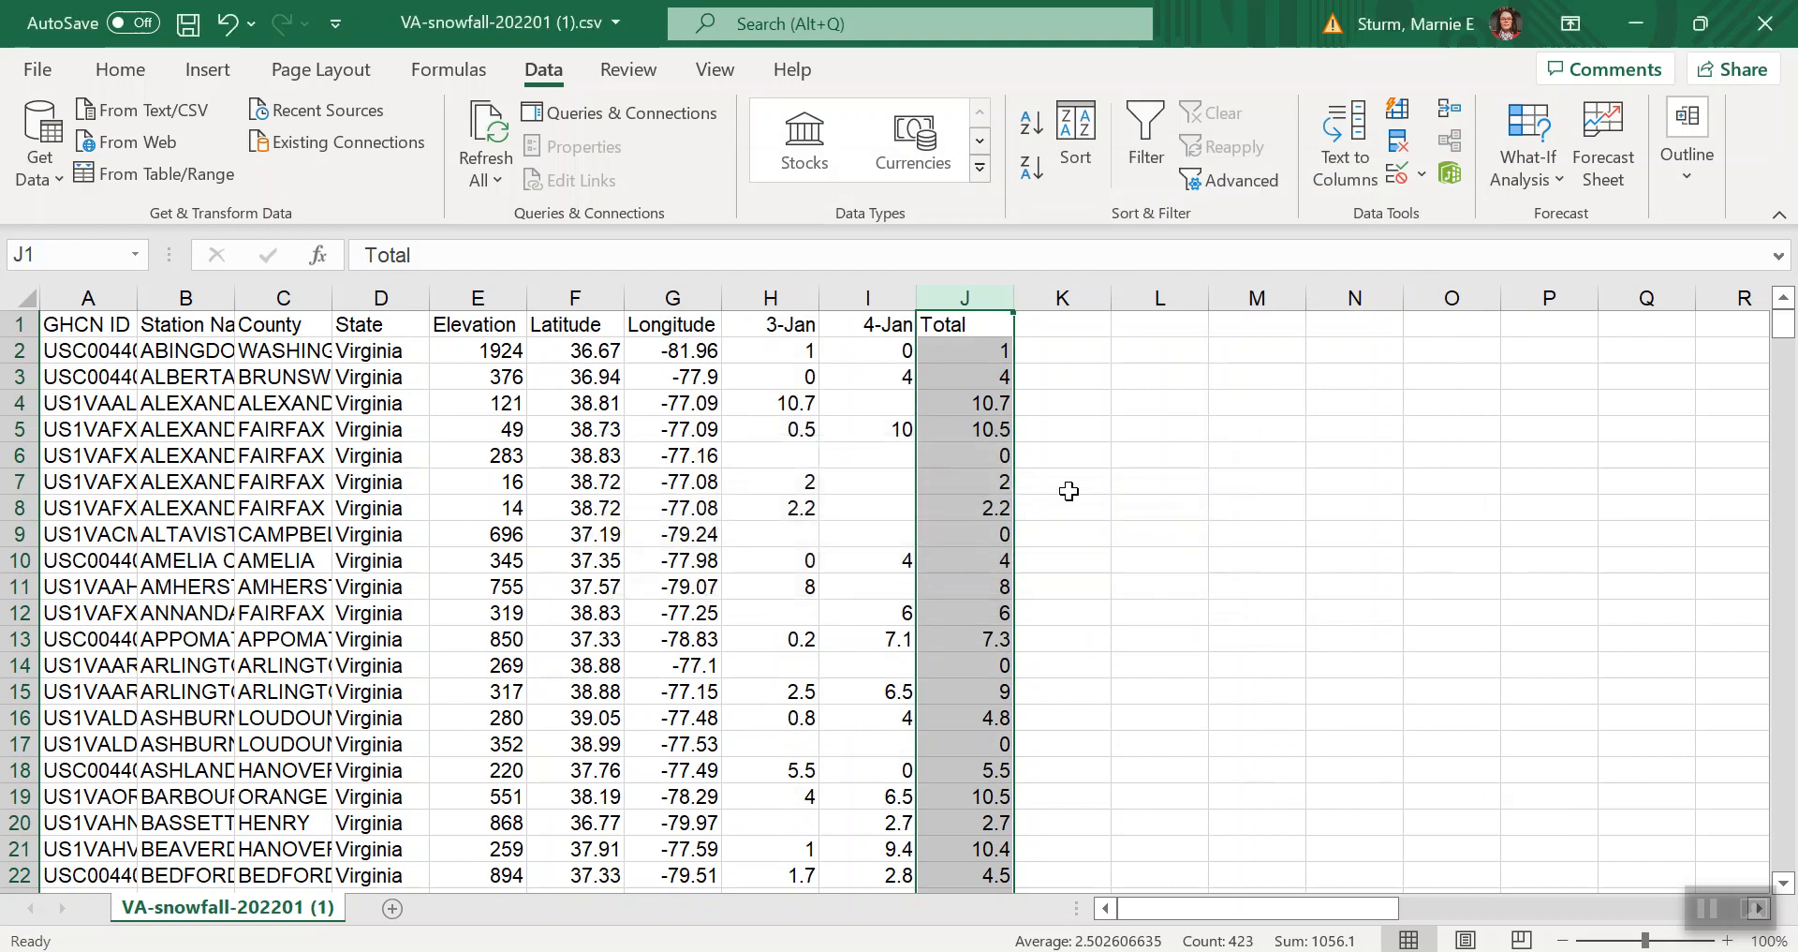
{"action": "left_click", "coordinate": [1066, 484]}
Copy the Total column, J, and paste it over itself as values only, replacing the formulas, and check several of its cells.
{"action": "left_click", "coordinate": [974, 296]}
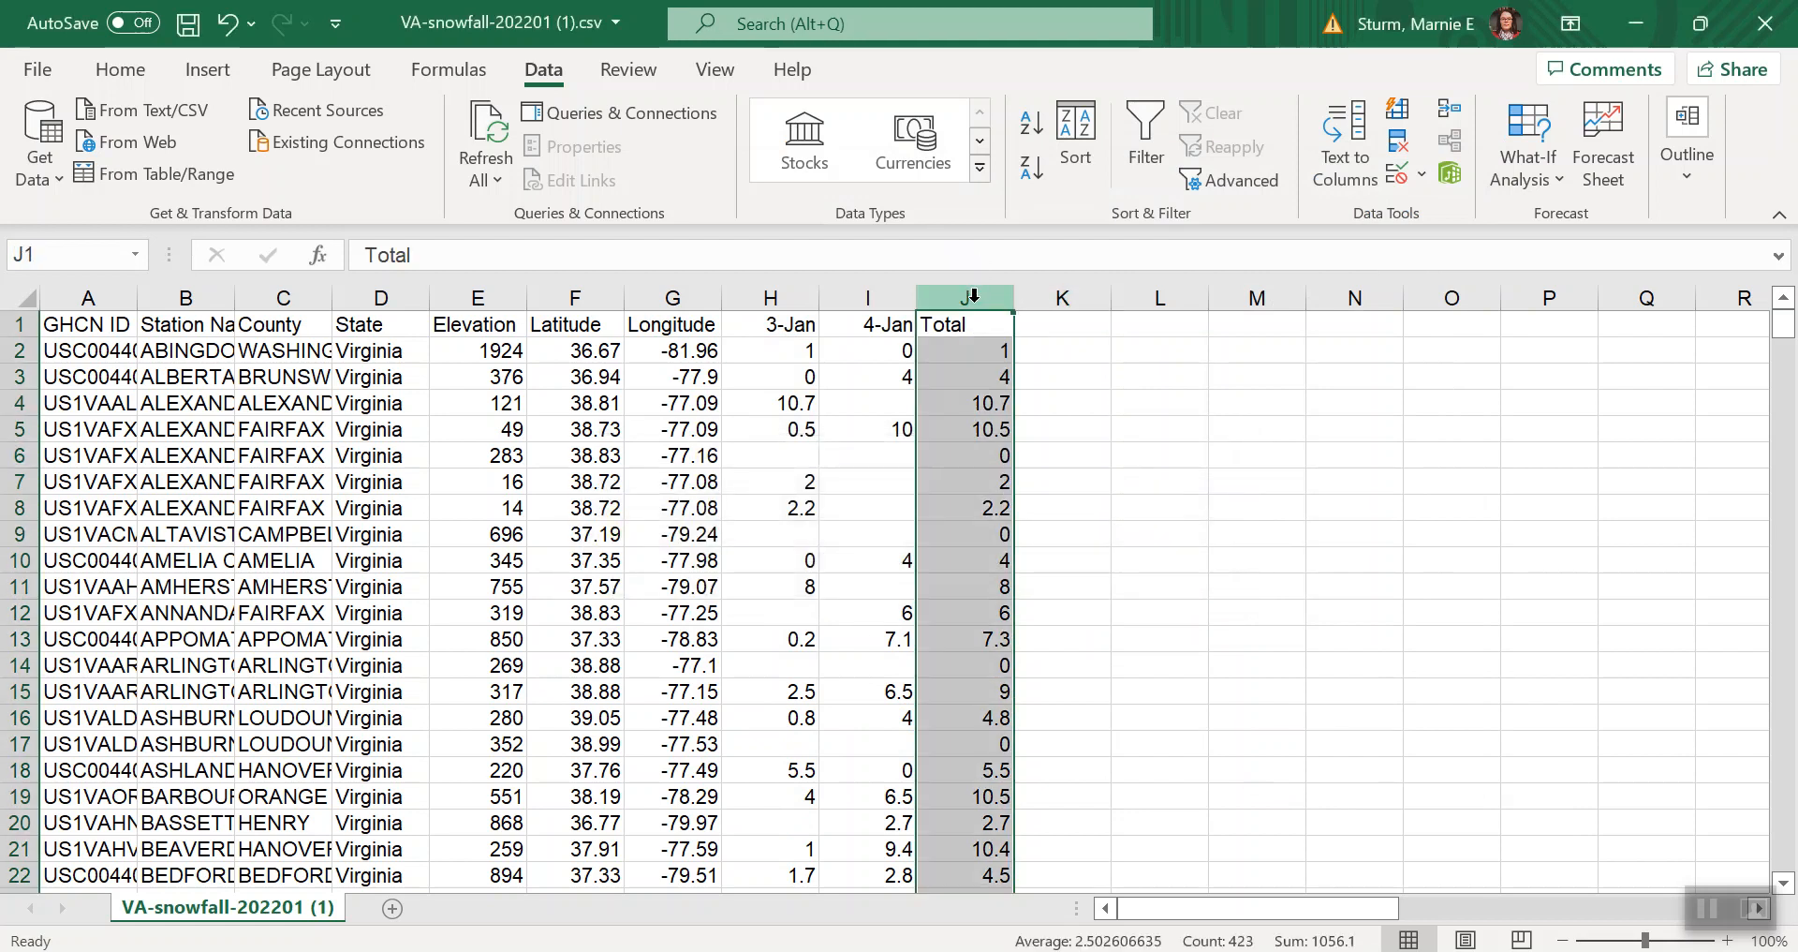
{"action": "key", "text": "ctrl+c"}
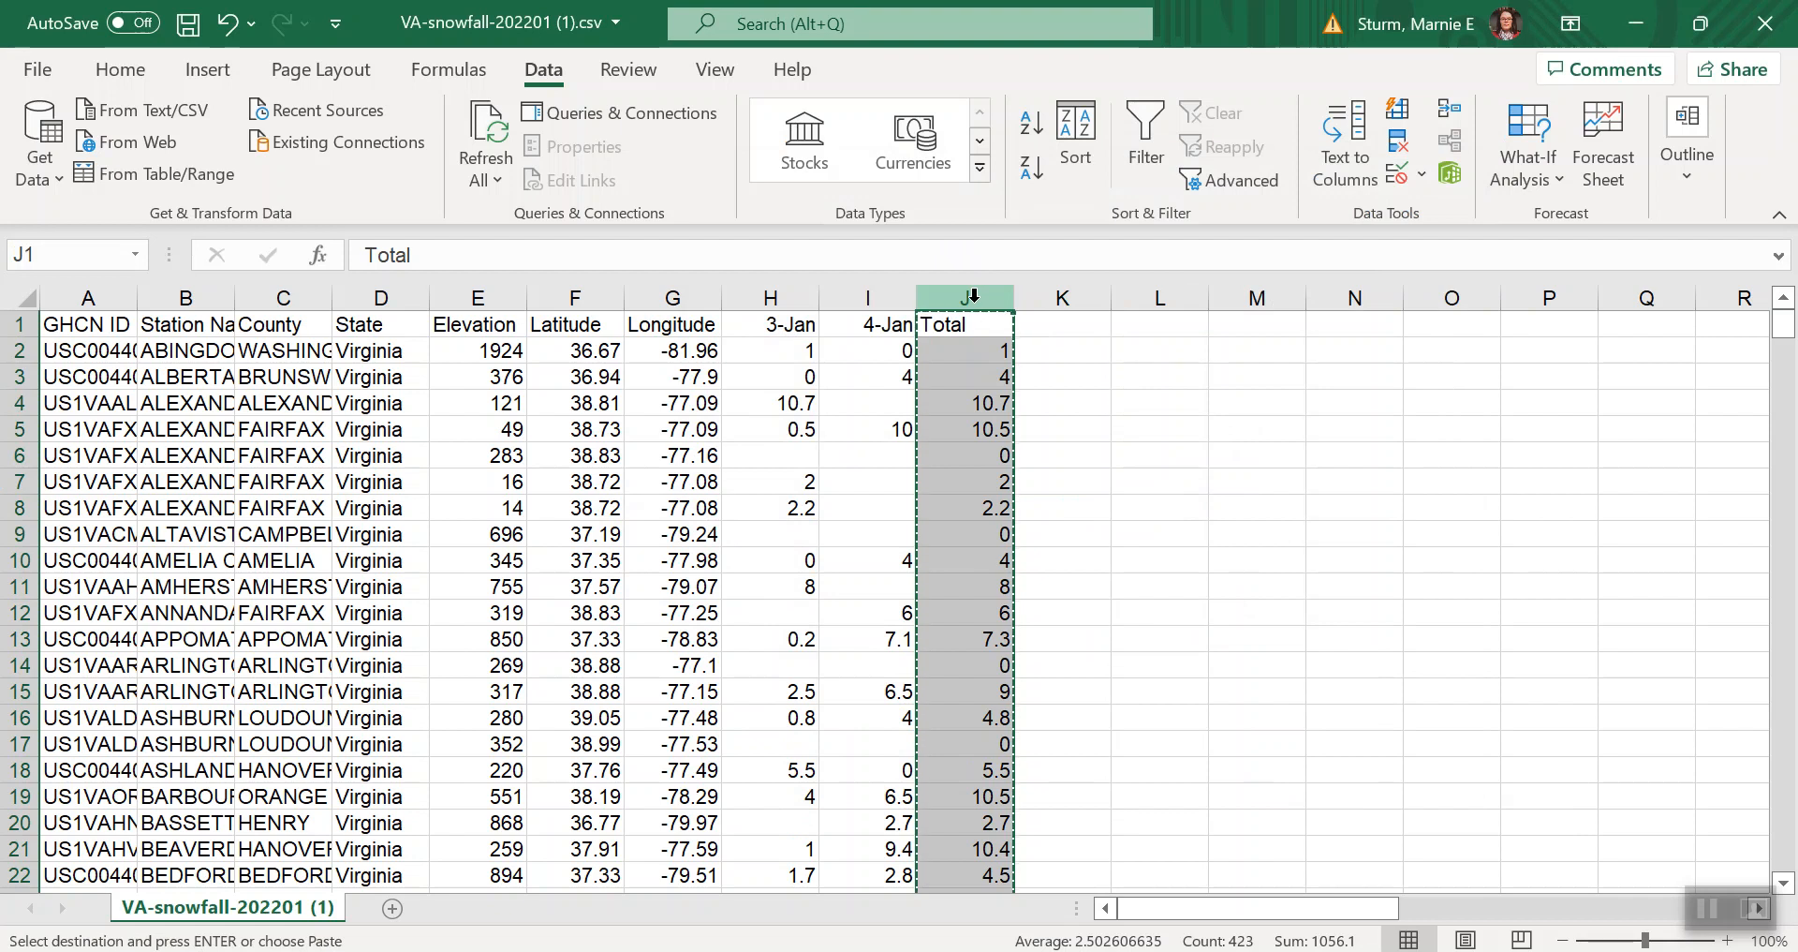
{"action": "right_click", "coordinate": [974, 296]}
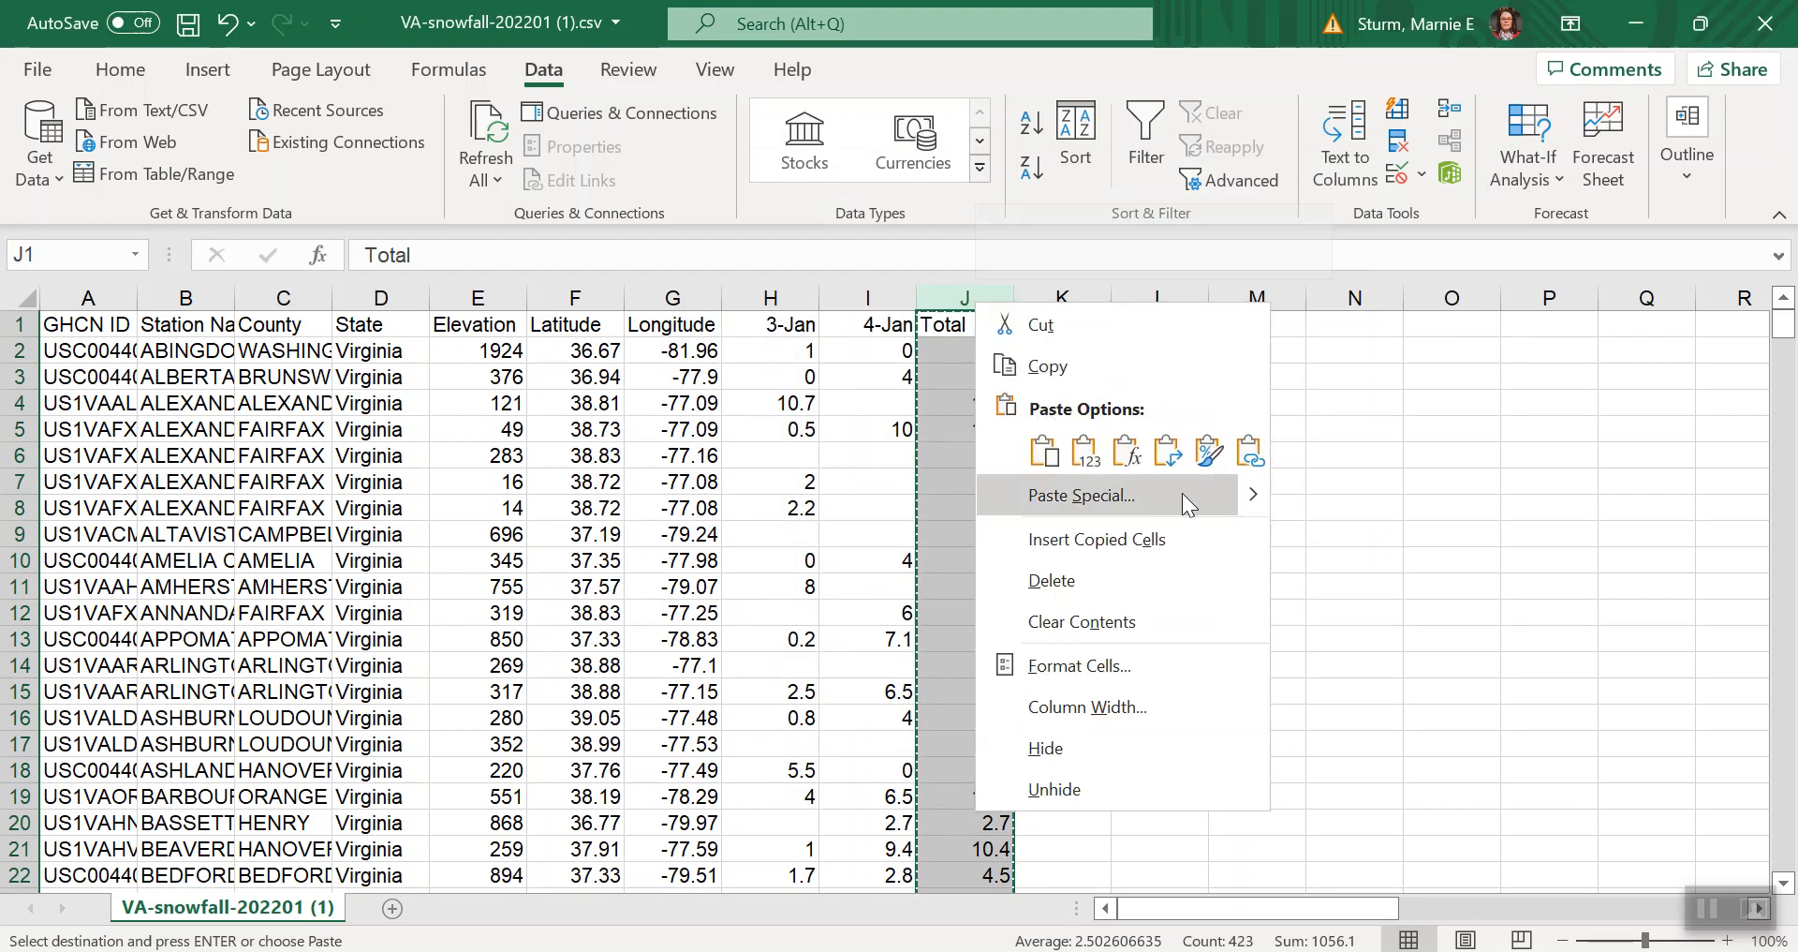
{"action": "mouse_move", "coordinate": [1264, 501]}
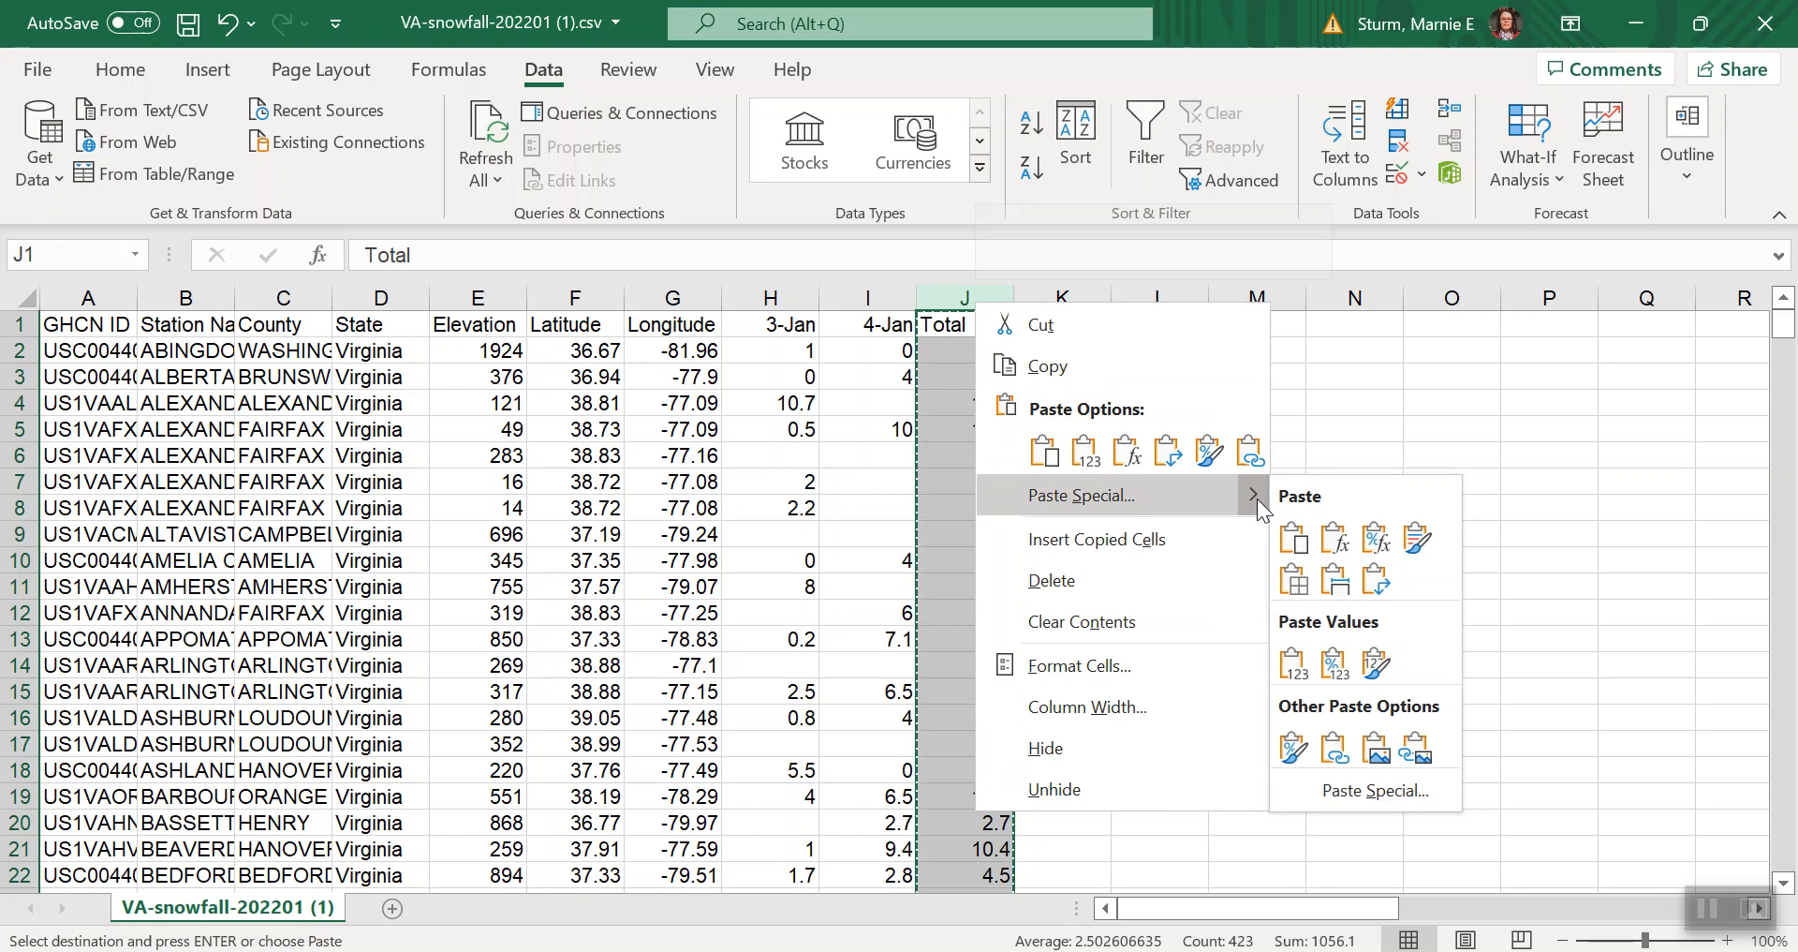
{"action": "left_click", "coordinate": [1294, 660]}
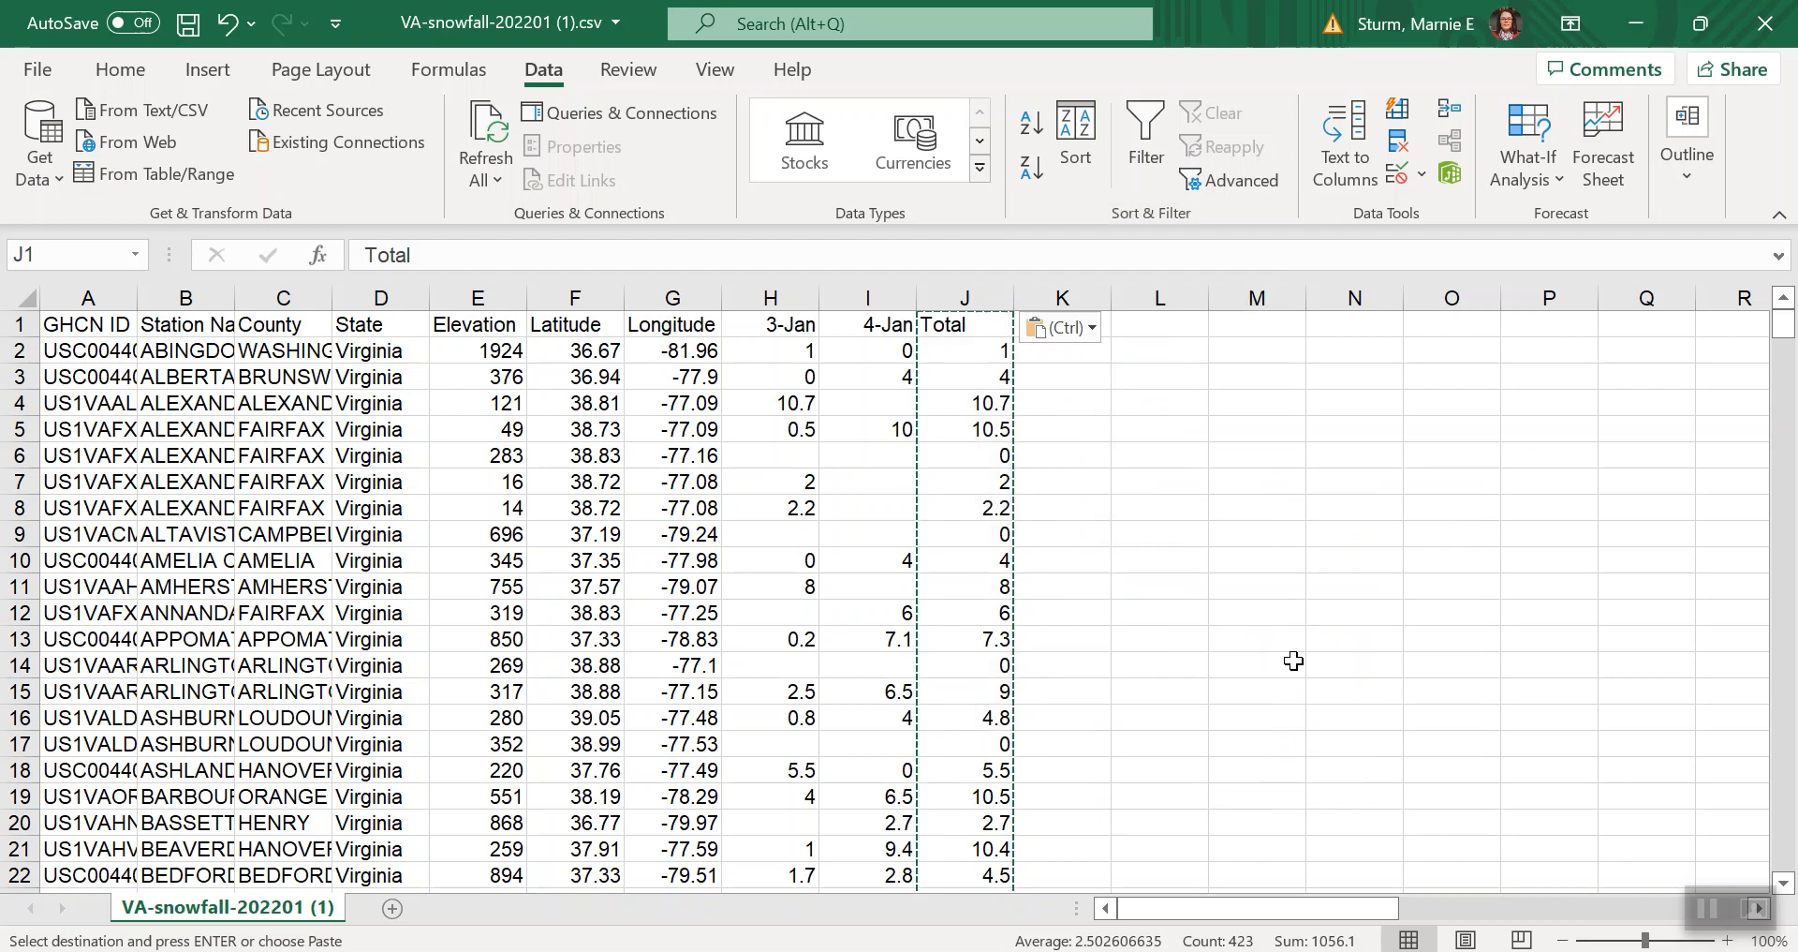
{"action": "left_click", "coordinate": [1155, 483]}
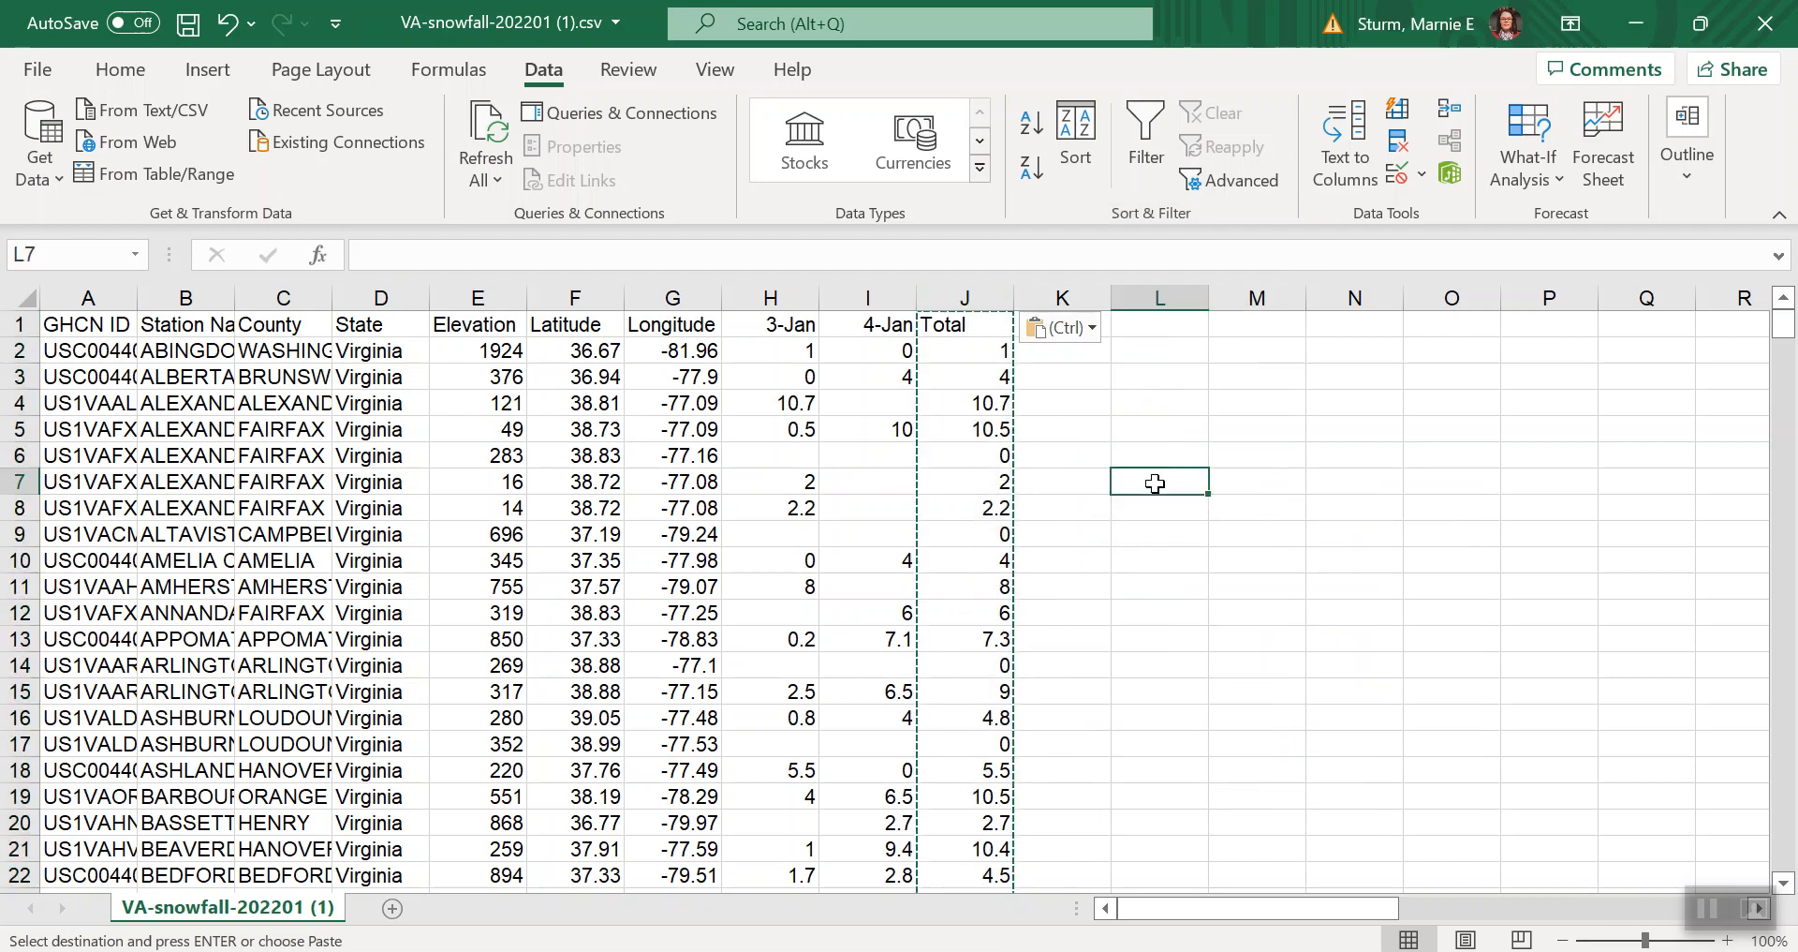
{"action": "left_click", "coordinate": [976, 355]}
{"action": "left_click", "coordinate": [975, 402]}
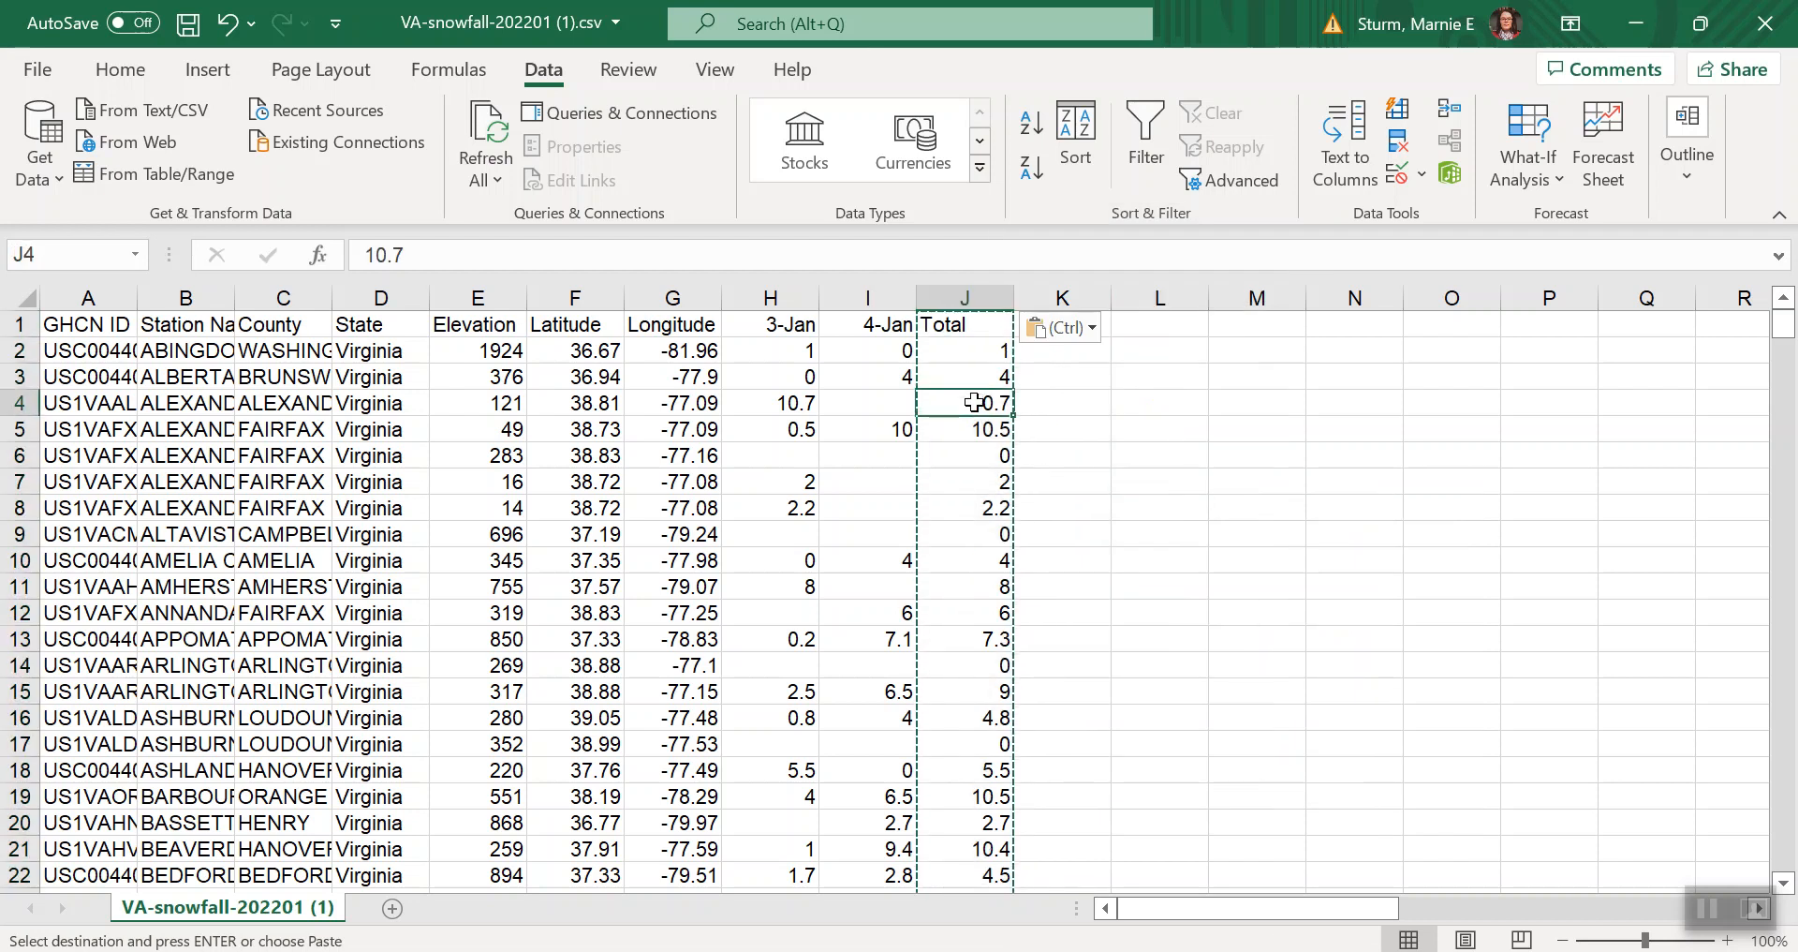
{"action": "left_click", "coordinate": [977, 428]}
{"action": "left_click", "coordinate": [989, 469]}
{"action": "left_click", "coordinate": [989, 506]}
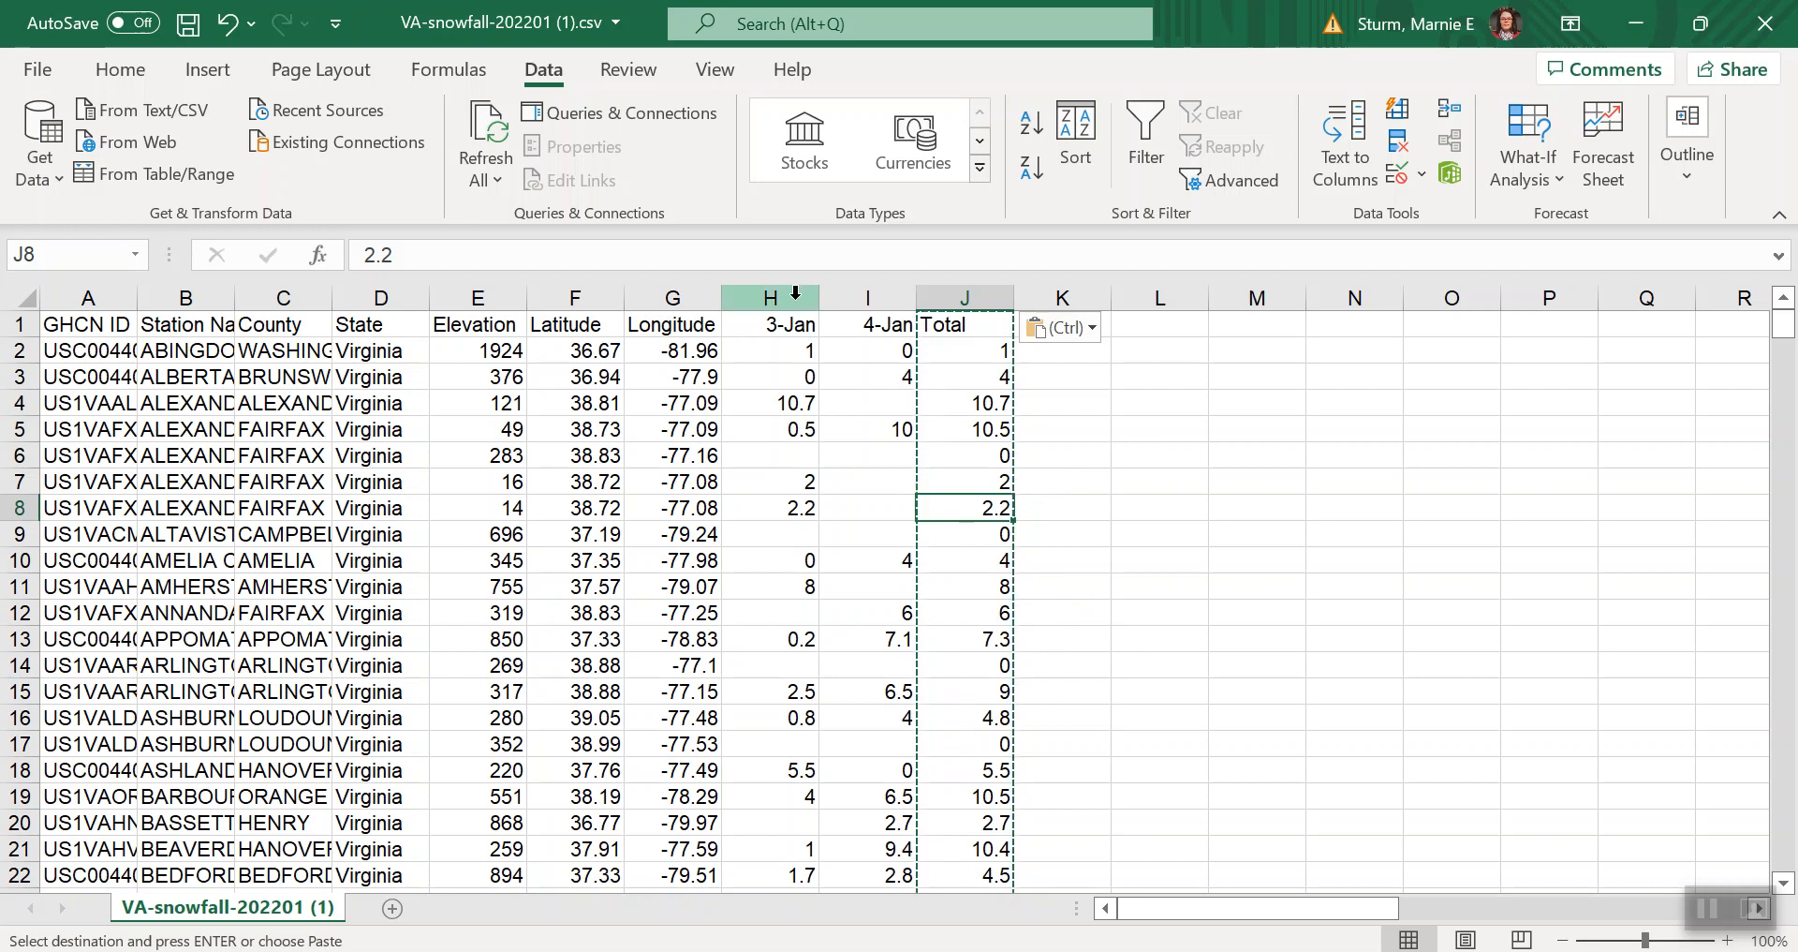
Delete the 3-Jan and 4-Jan columns, H and I.
{"action": "left_click_drag", "start_coordinate": [795, 291], "coordinate": [871, 310]}
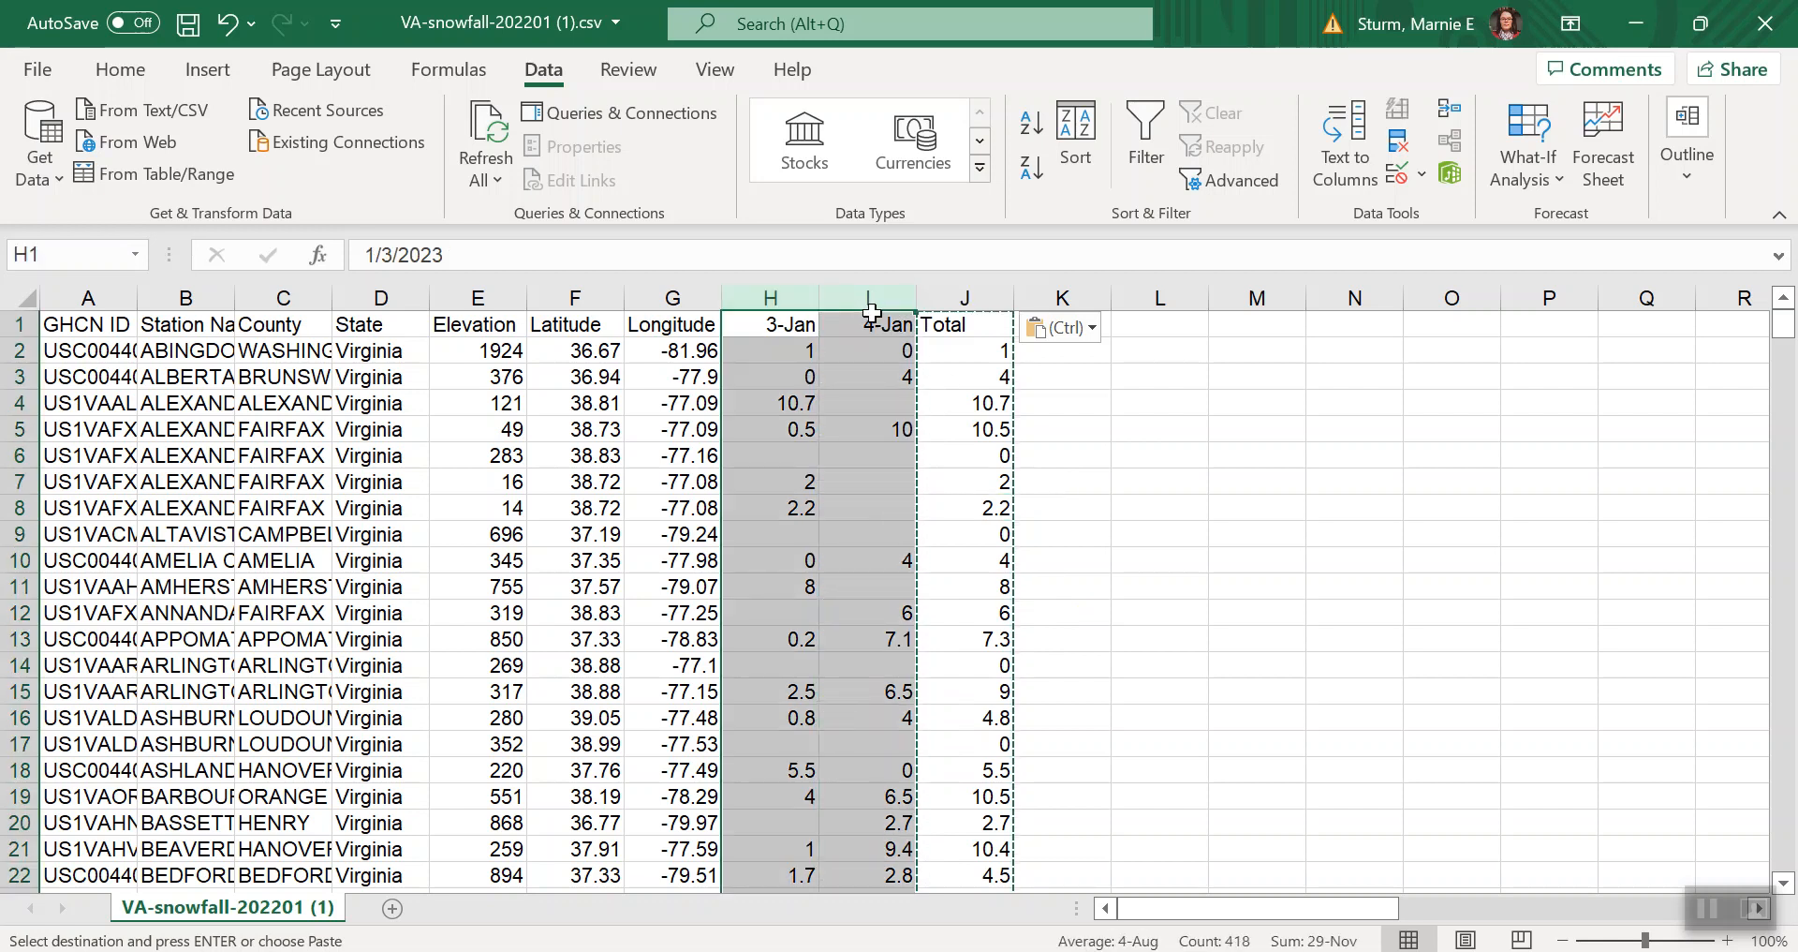
{"action": "right_click", "coordinate": [873, 313]}
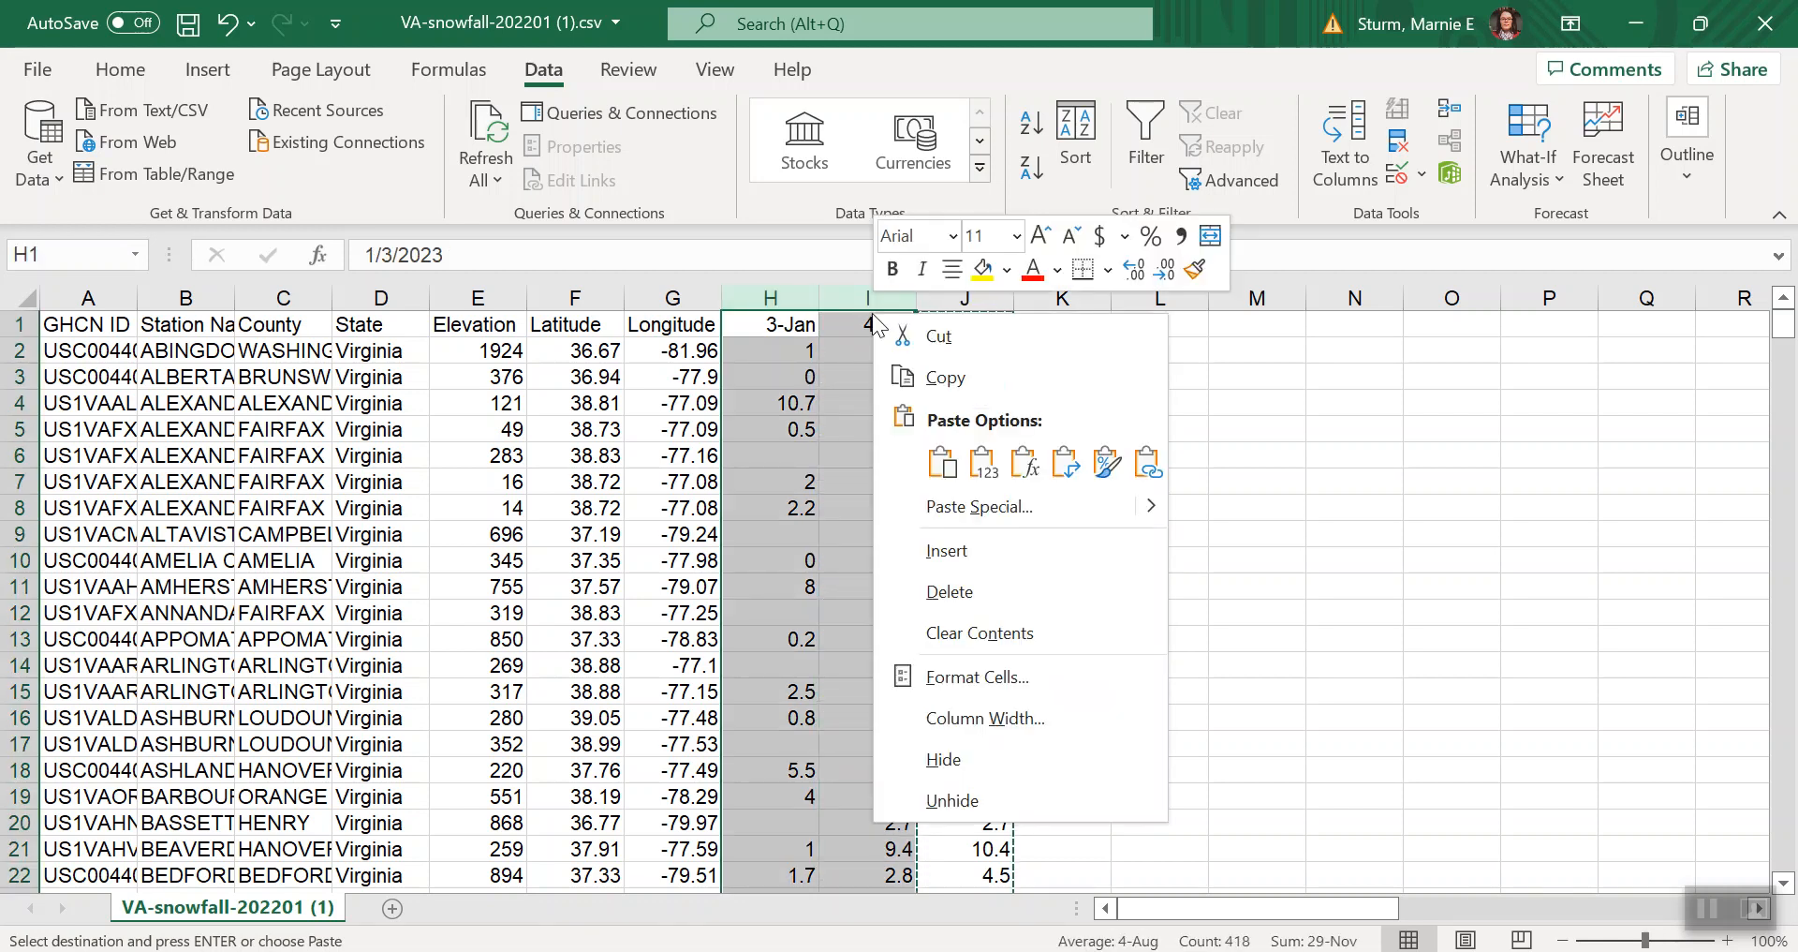
{"action": "left_click", "coordinate": [943, 581]}
{"action": "left_click", "coordinate": [982, 478]}
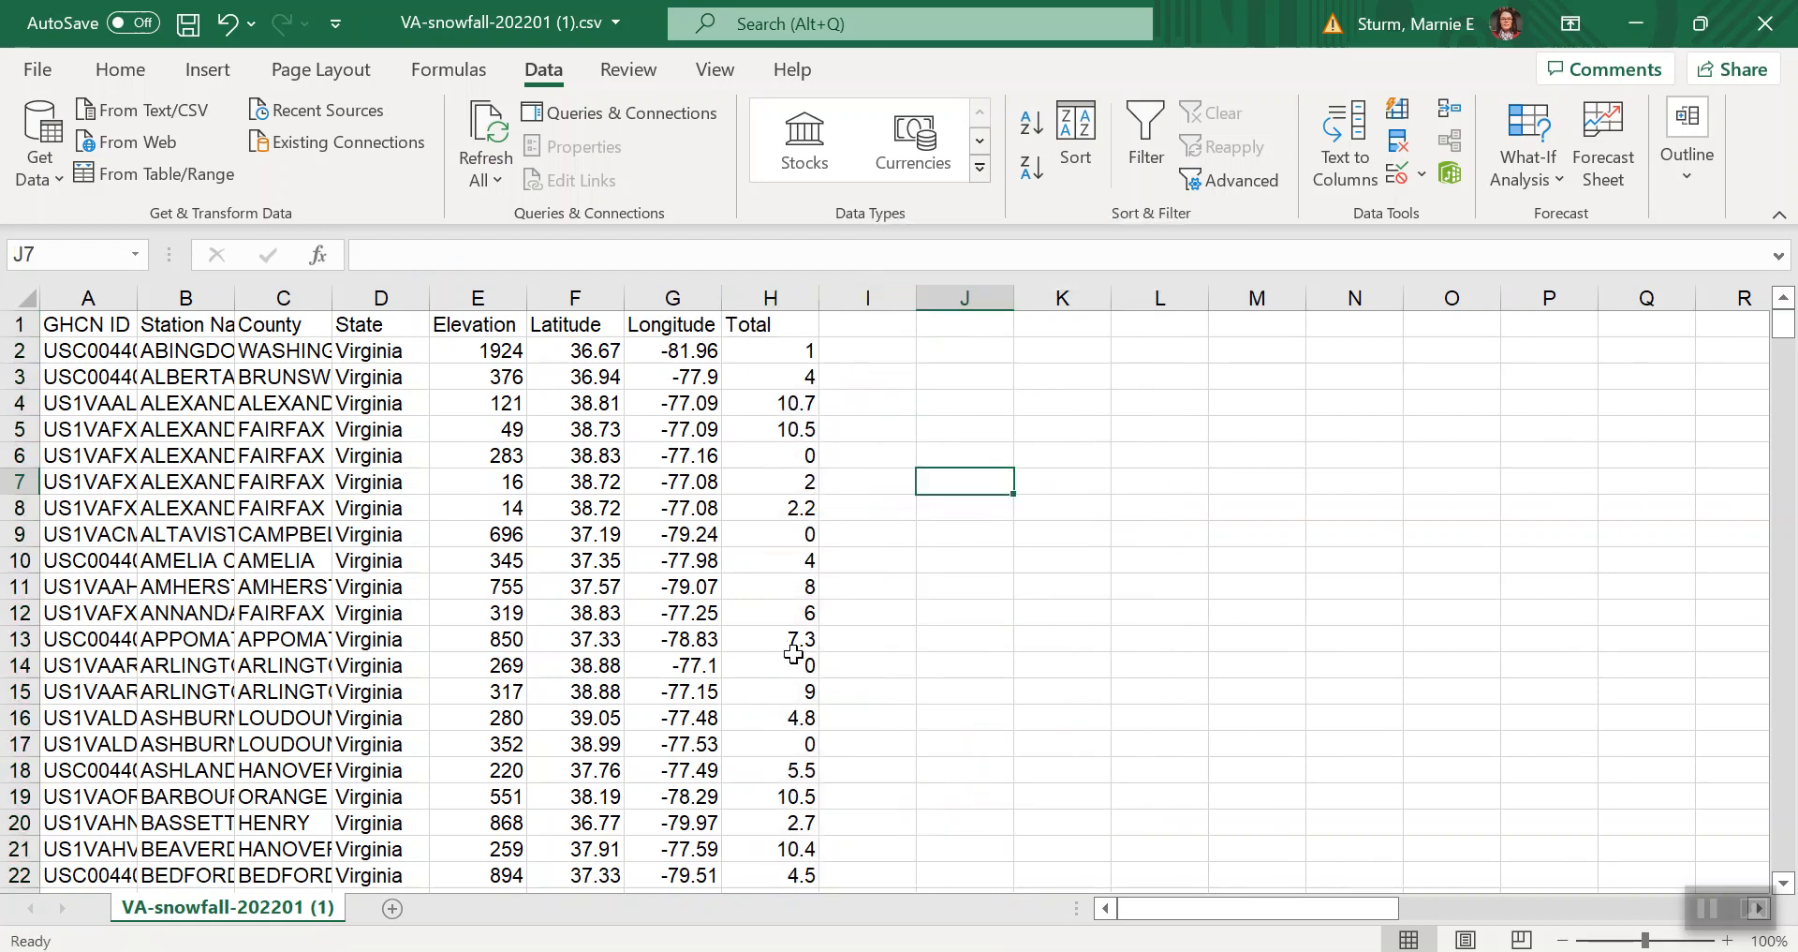
Change the header in H1 to Total (jan 3-4) and widen column H to fit it.
{"action": "left_click", "coordinate": [792, 324]}
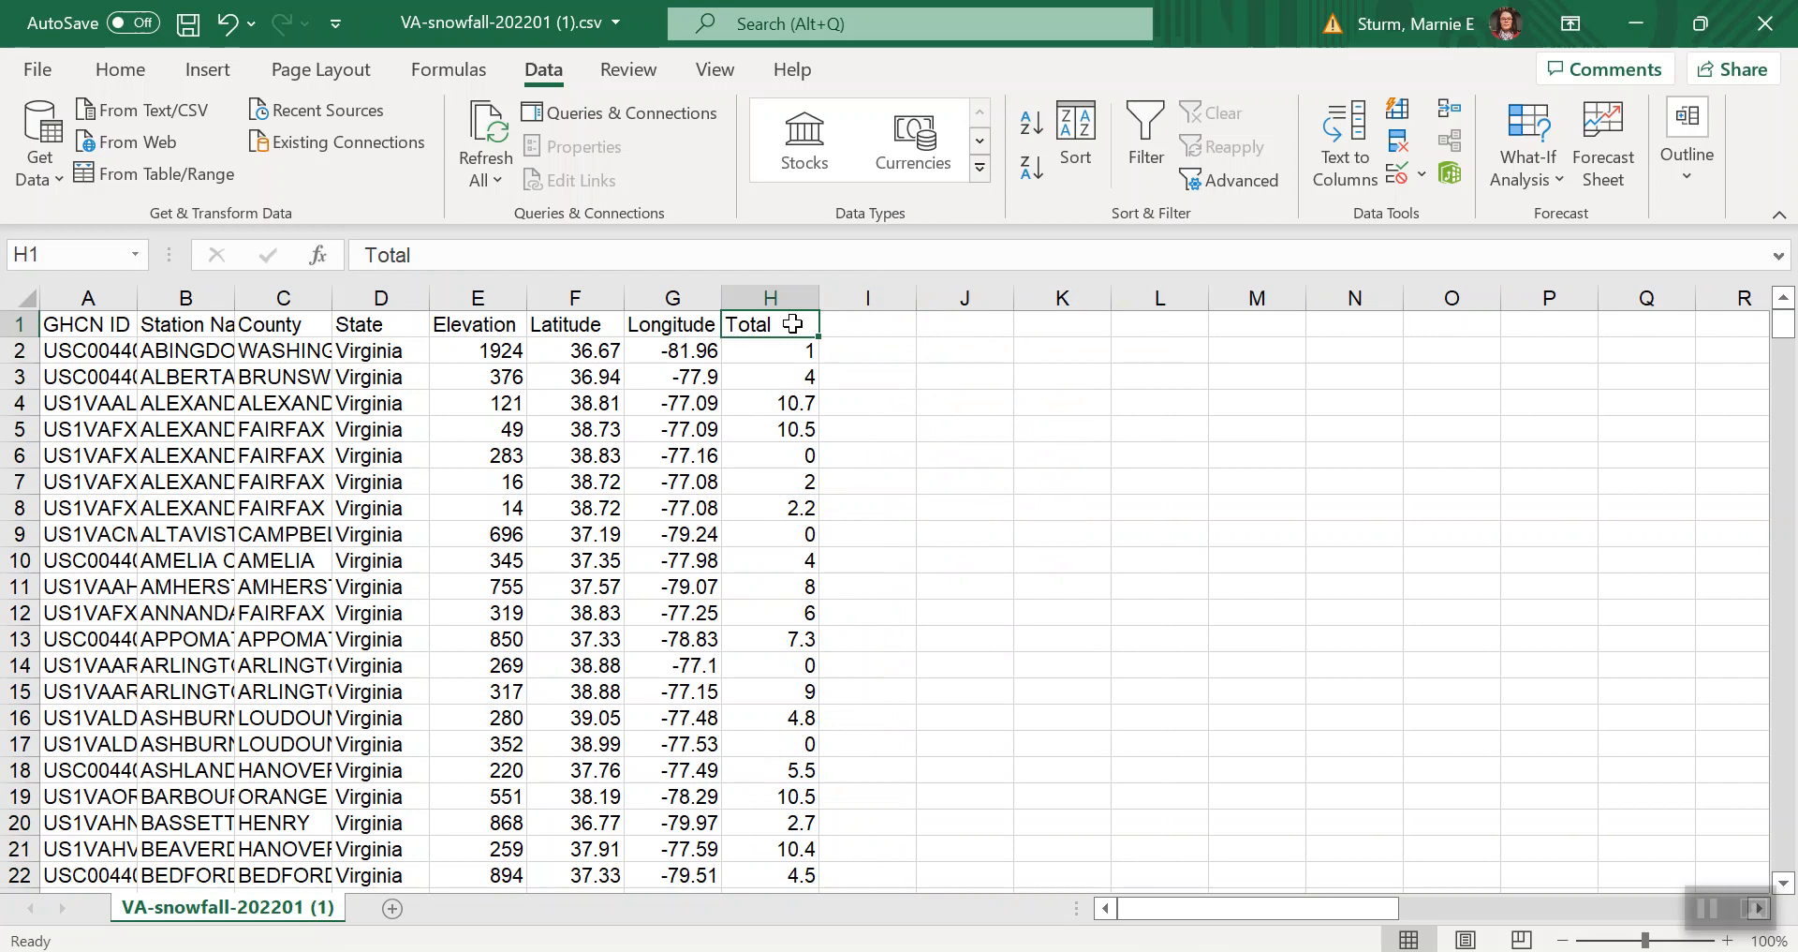
{"action": "left_click", "coordinate": [487, 247]}
{"action": "type", "text": "(jan "}
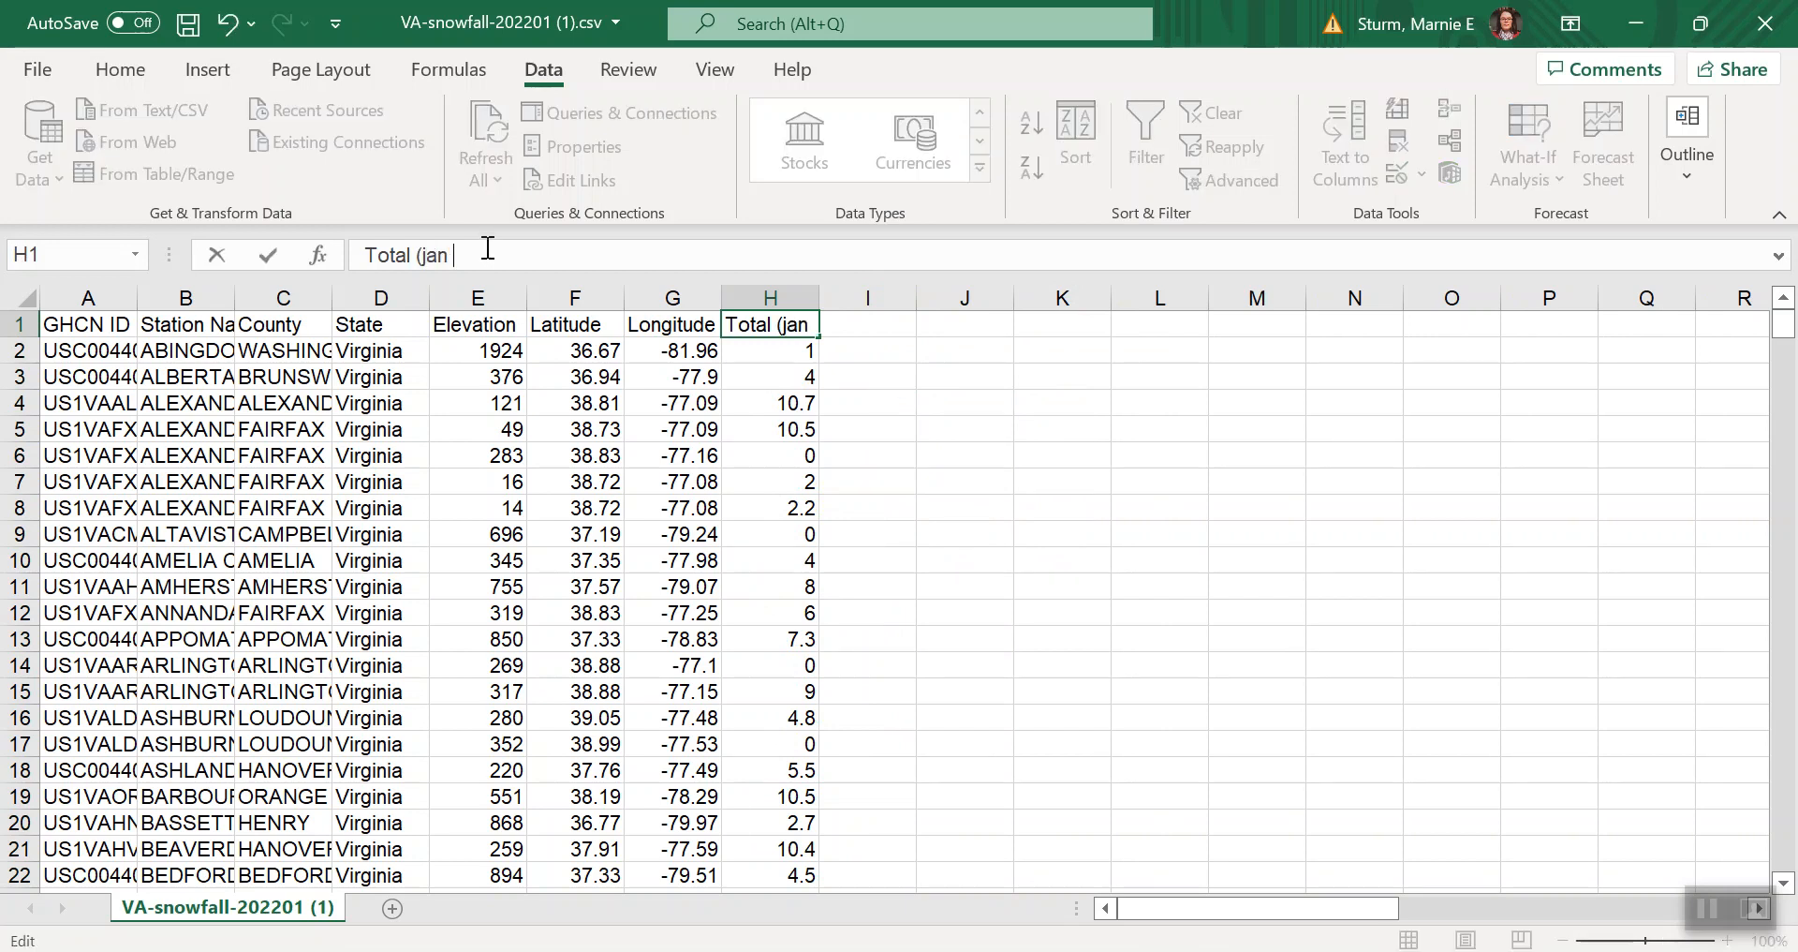
{"action": "type", "text": "3-4)"}
{"action": "key", "text": "Return"}
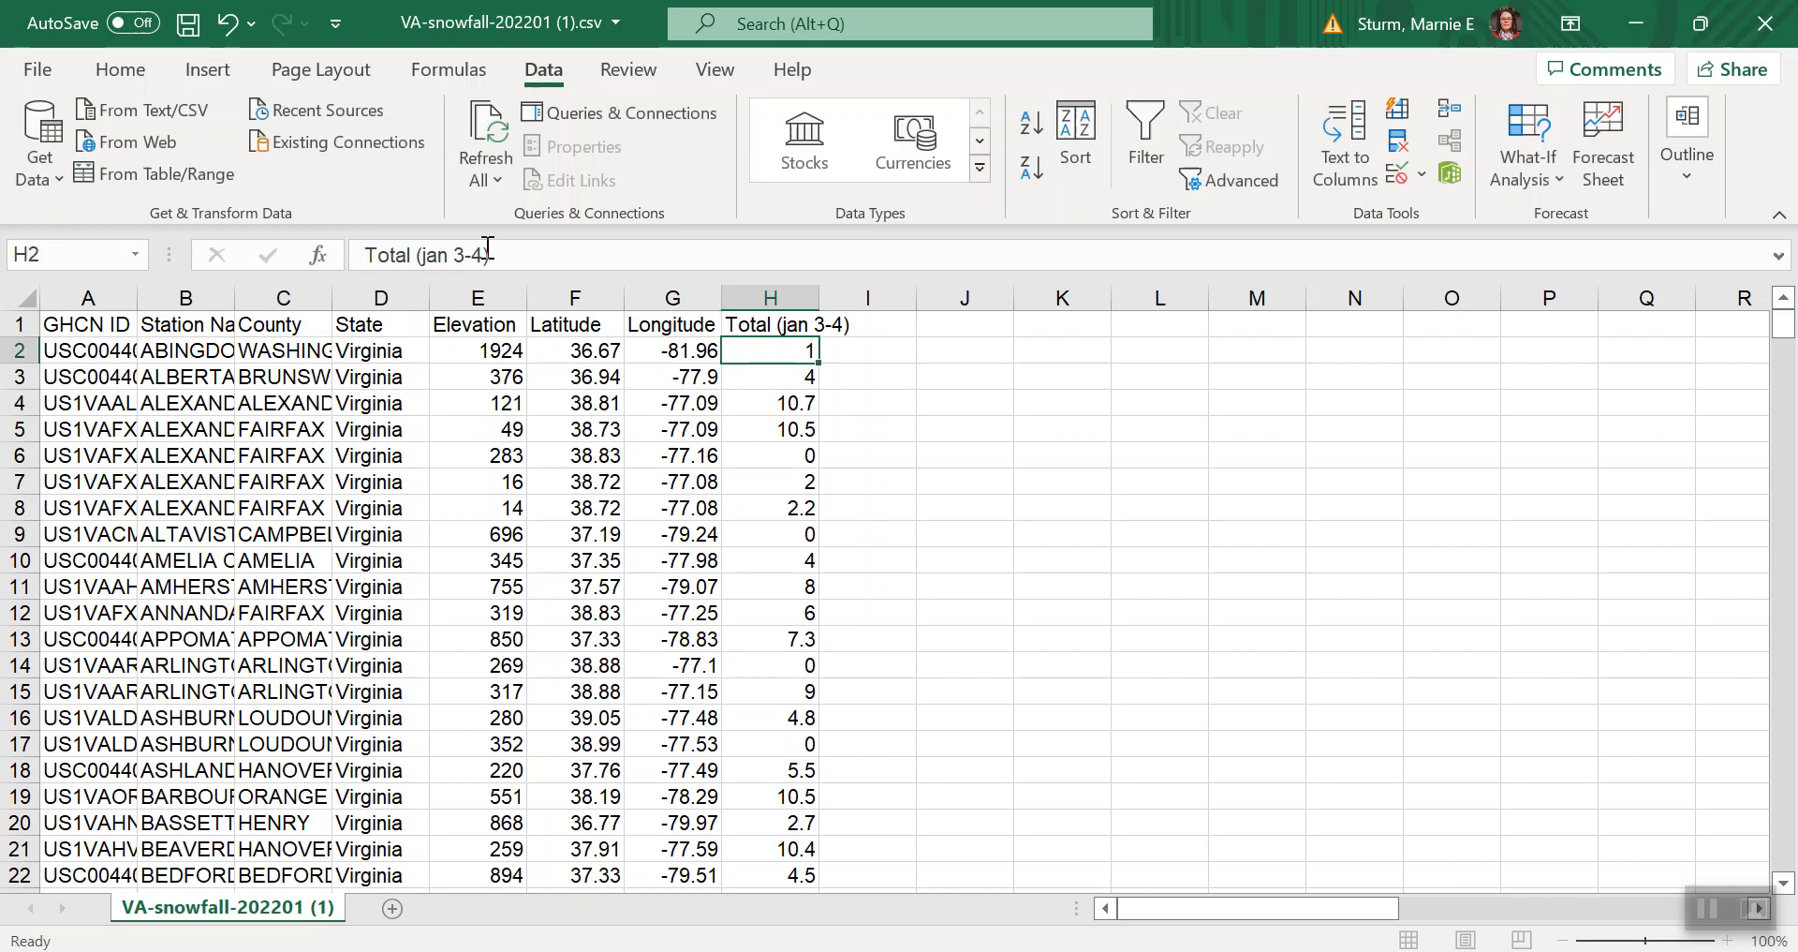
{"action": "left_click_drag", "start_coordinate": [820, 295], "coordinate": [819, 292]}
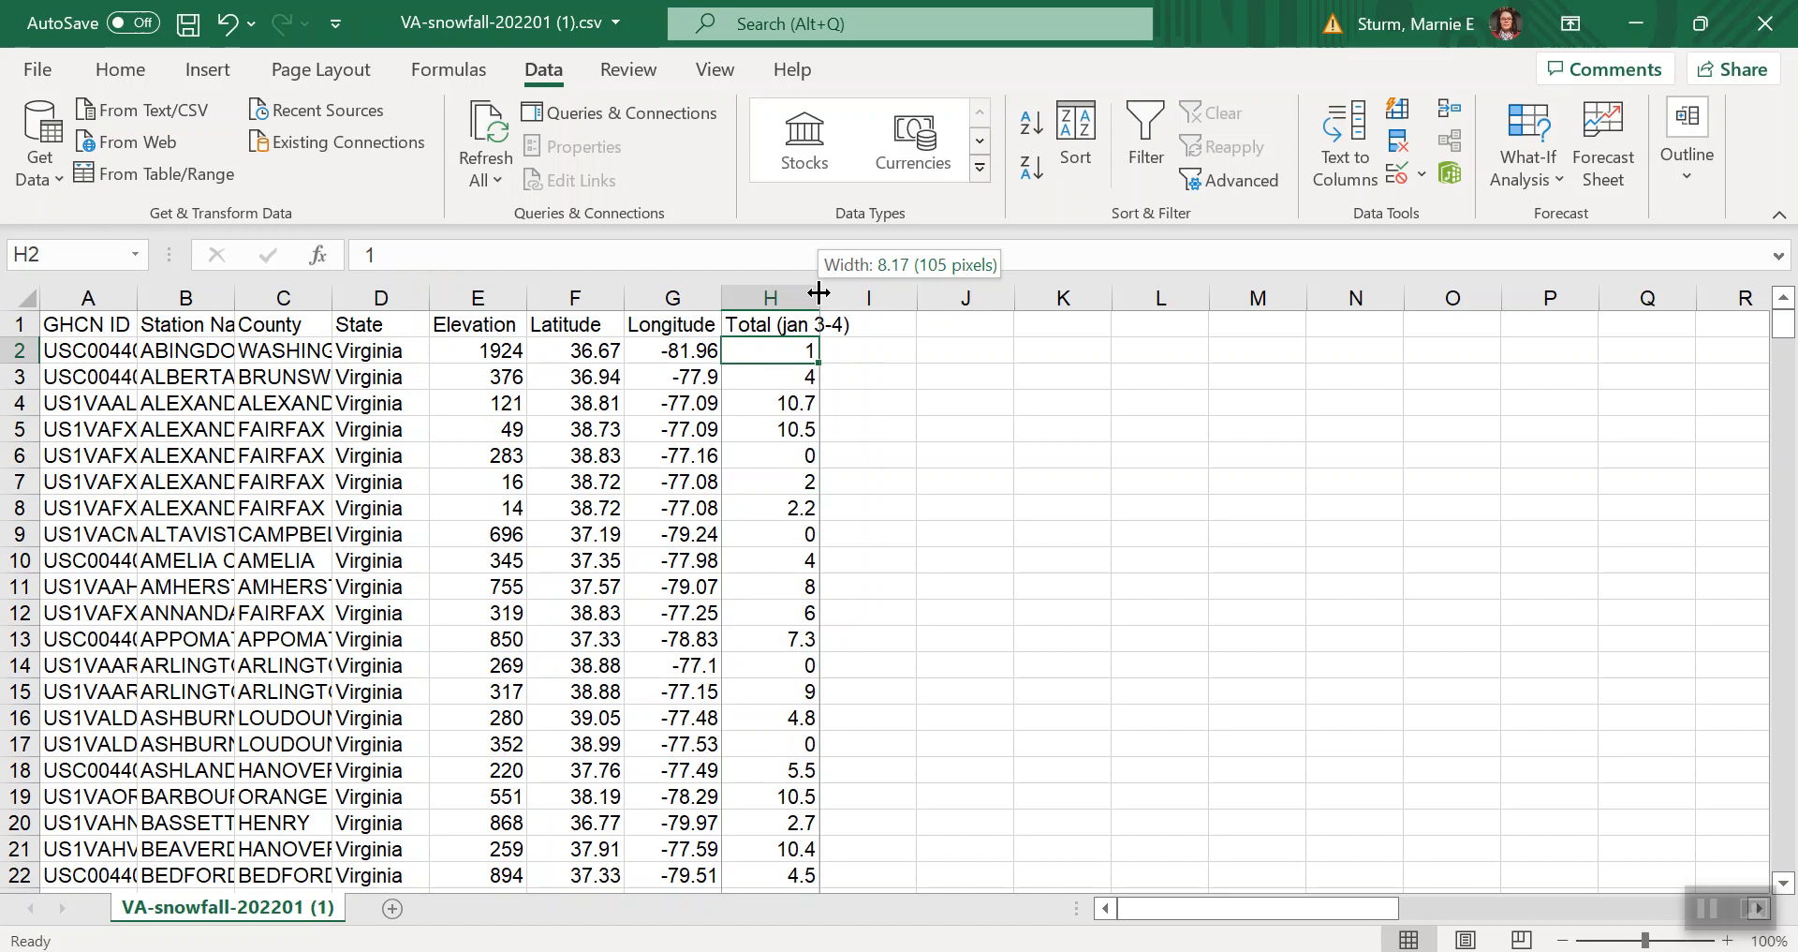
{"action": "left_click_drag", "start_coordinate": [819, 293], "coordinate": [864, 293]}
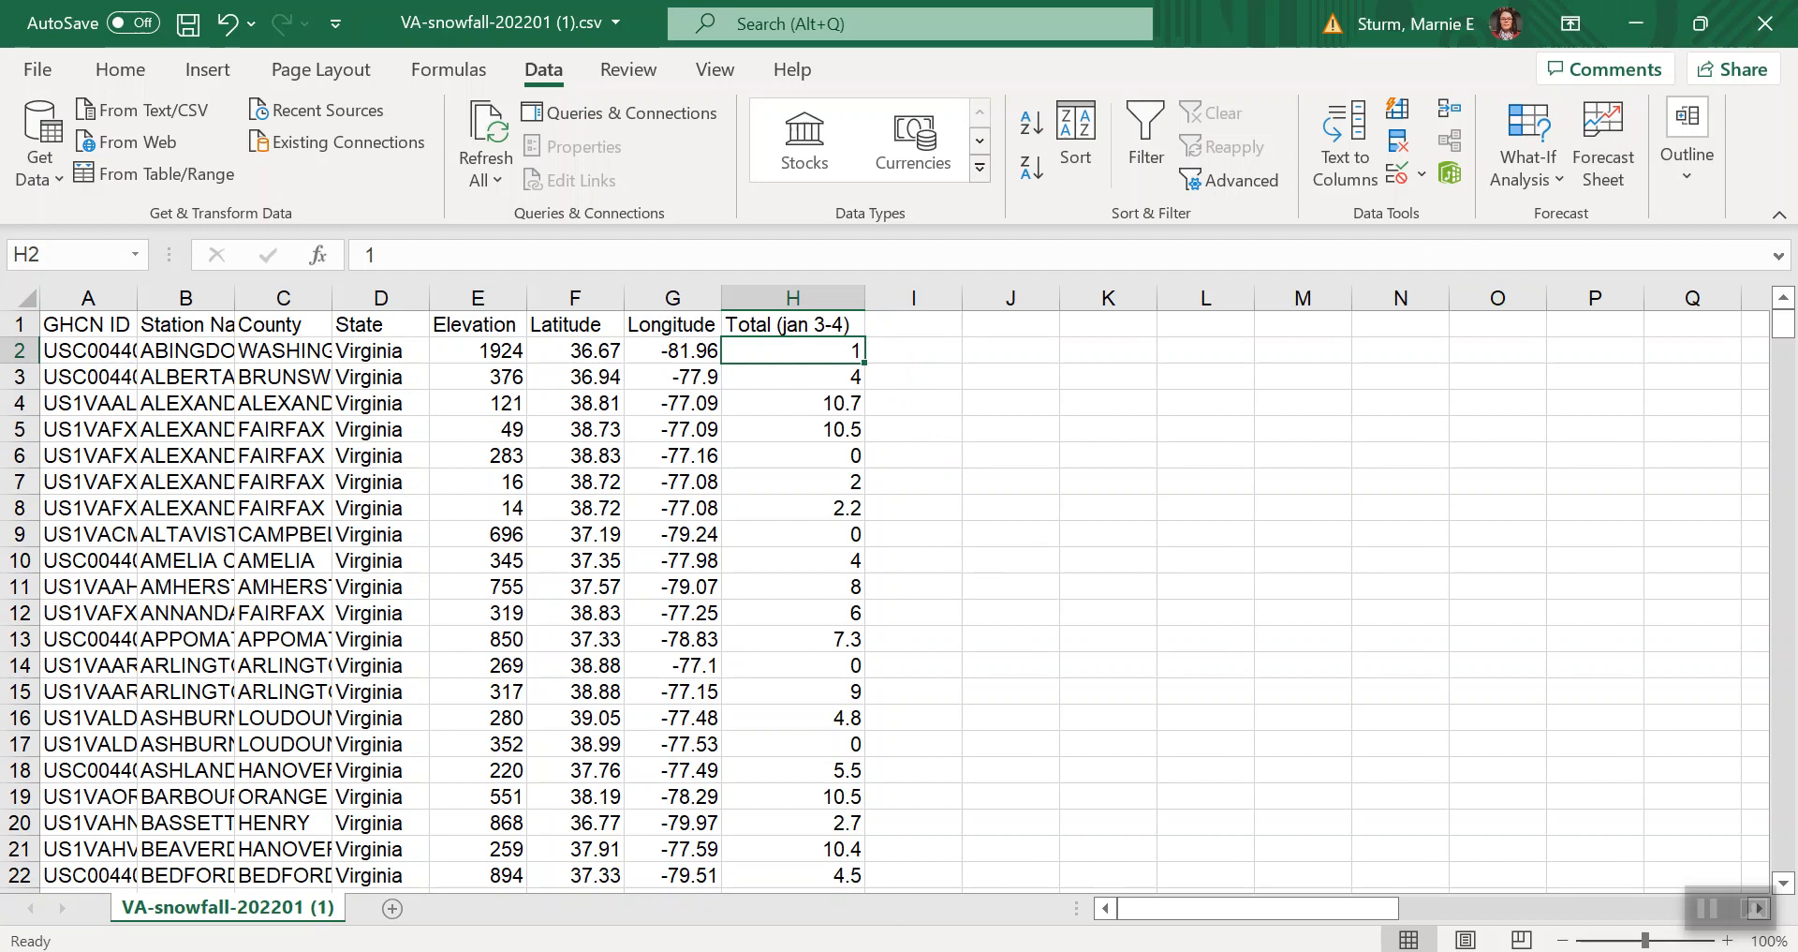
Switch to the browser's NOAA Daily U.S. Snowfall page and plot the snowfall for West Virginia, keeping the date 01/03/2022.
{"action": "left_click", "coordinate": [473, 916]}
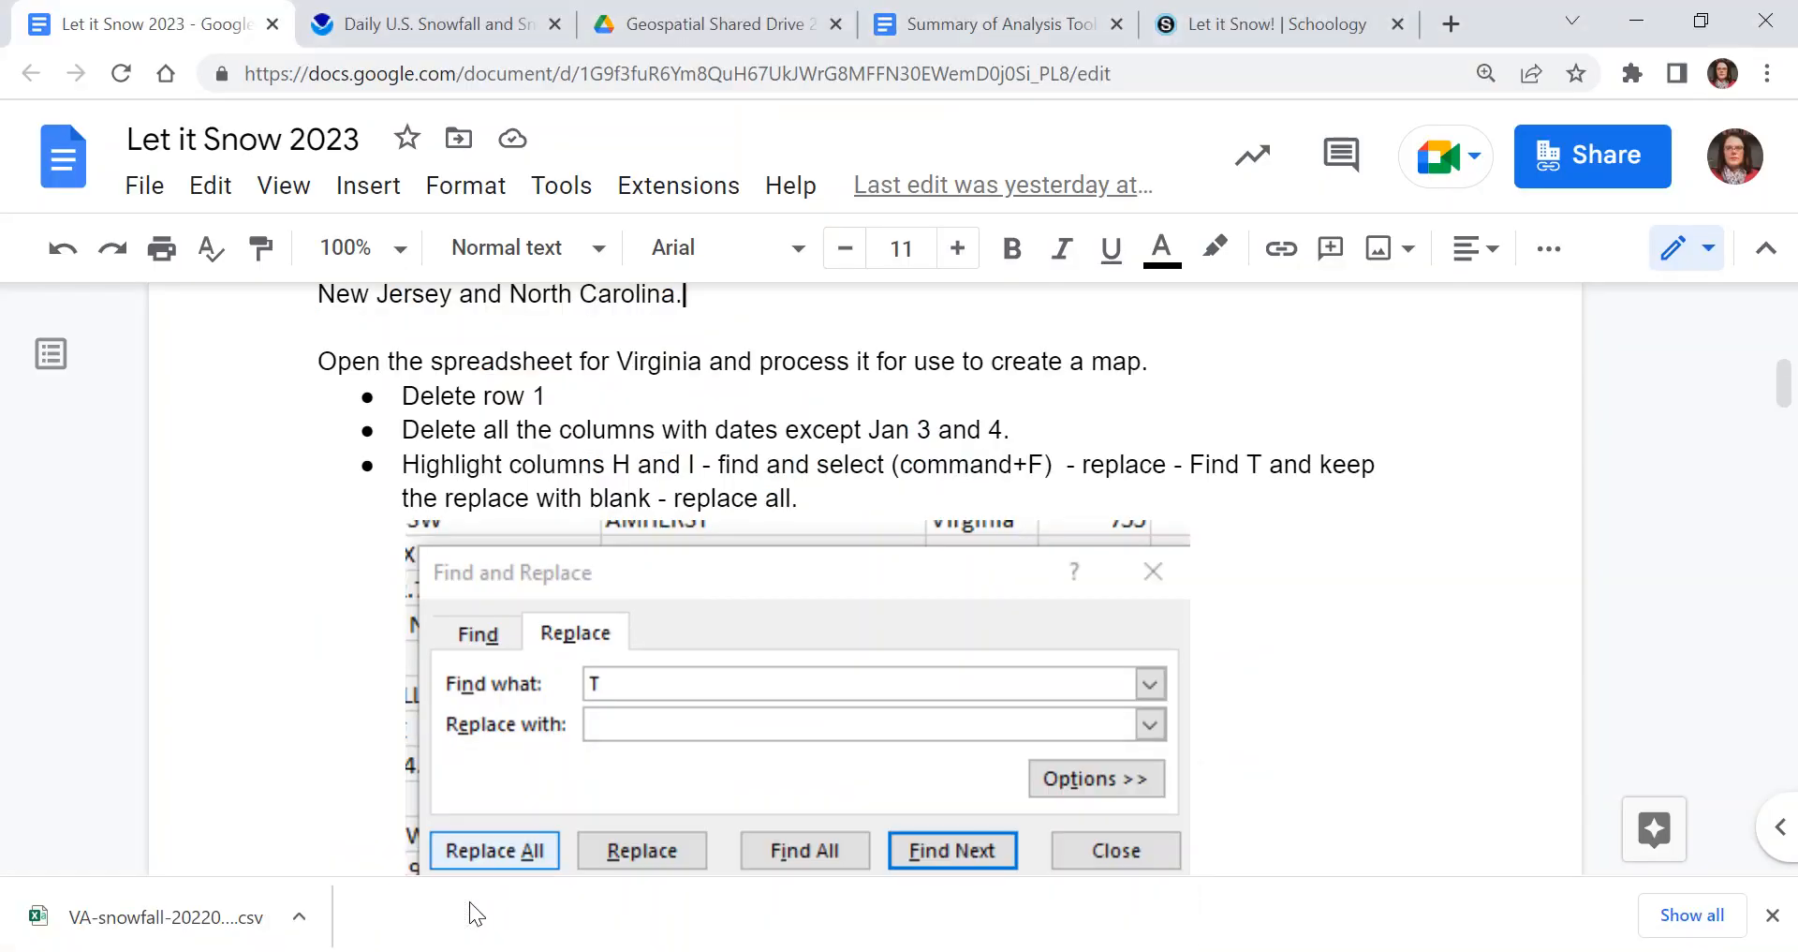
{"action": "left_click", "coordinate": [473, 28]}
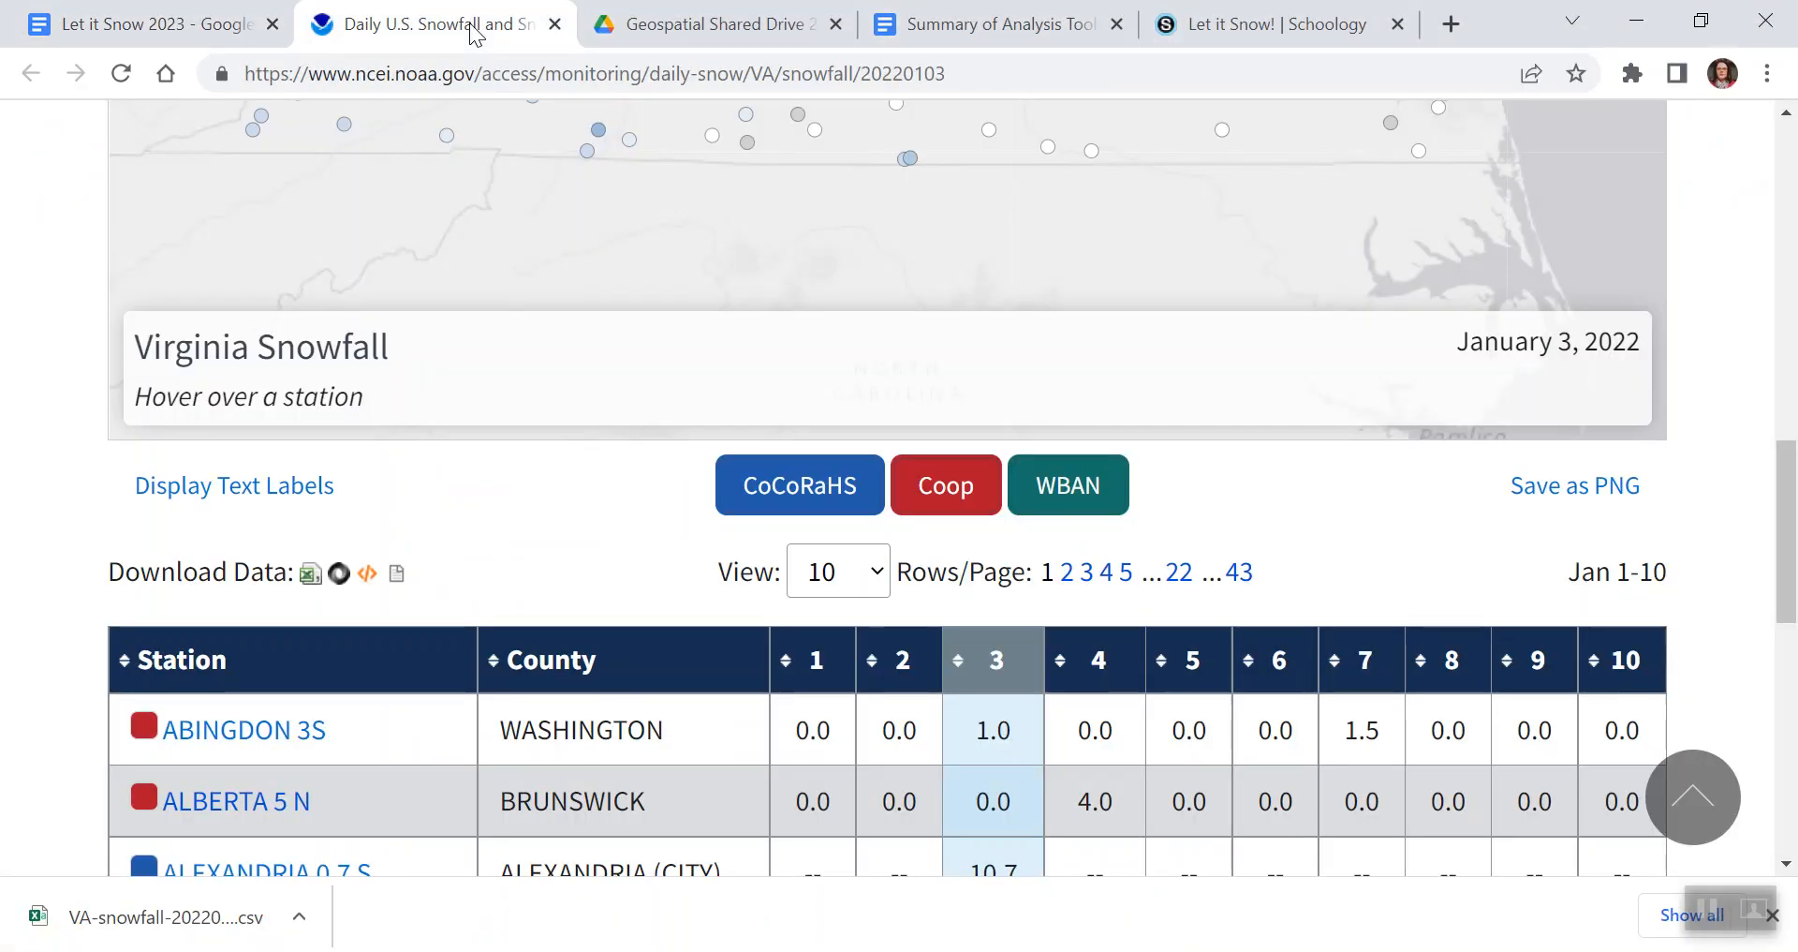
{"action": "scroll", "coordinate": [542, 382], "scroll_direction": "up", "scroll_amount": 1}
{"action": "scroll", "coordinate": [598, 482], "scroll_direction": "up", "scroll_amount": 3}
{"action": "scroll", "coordinate": [67, 390], "scroll_direction": "up", "scroll_amount": 3}
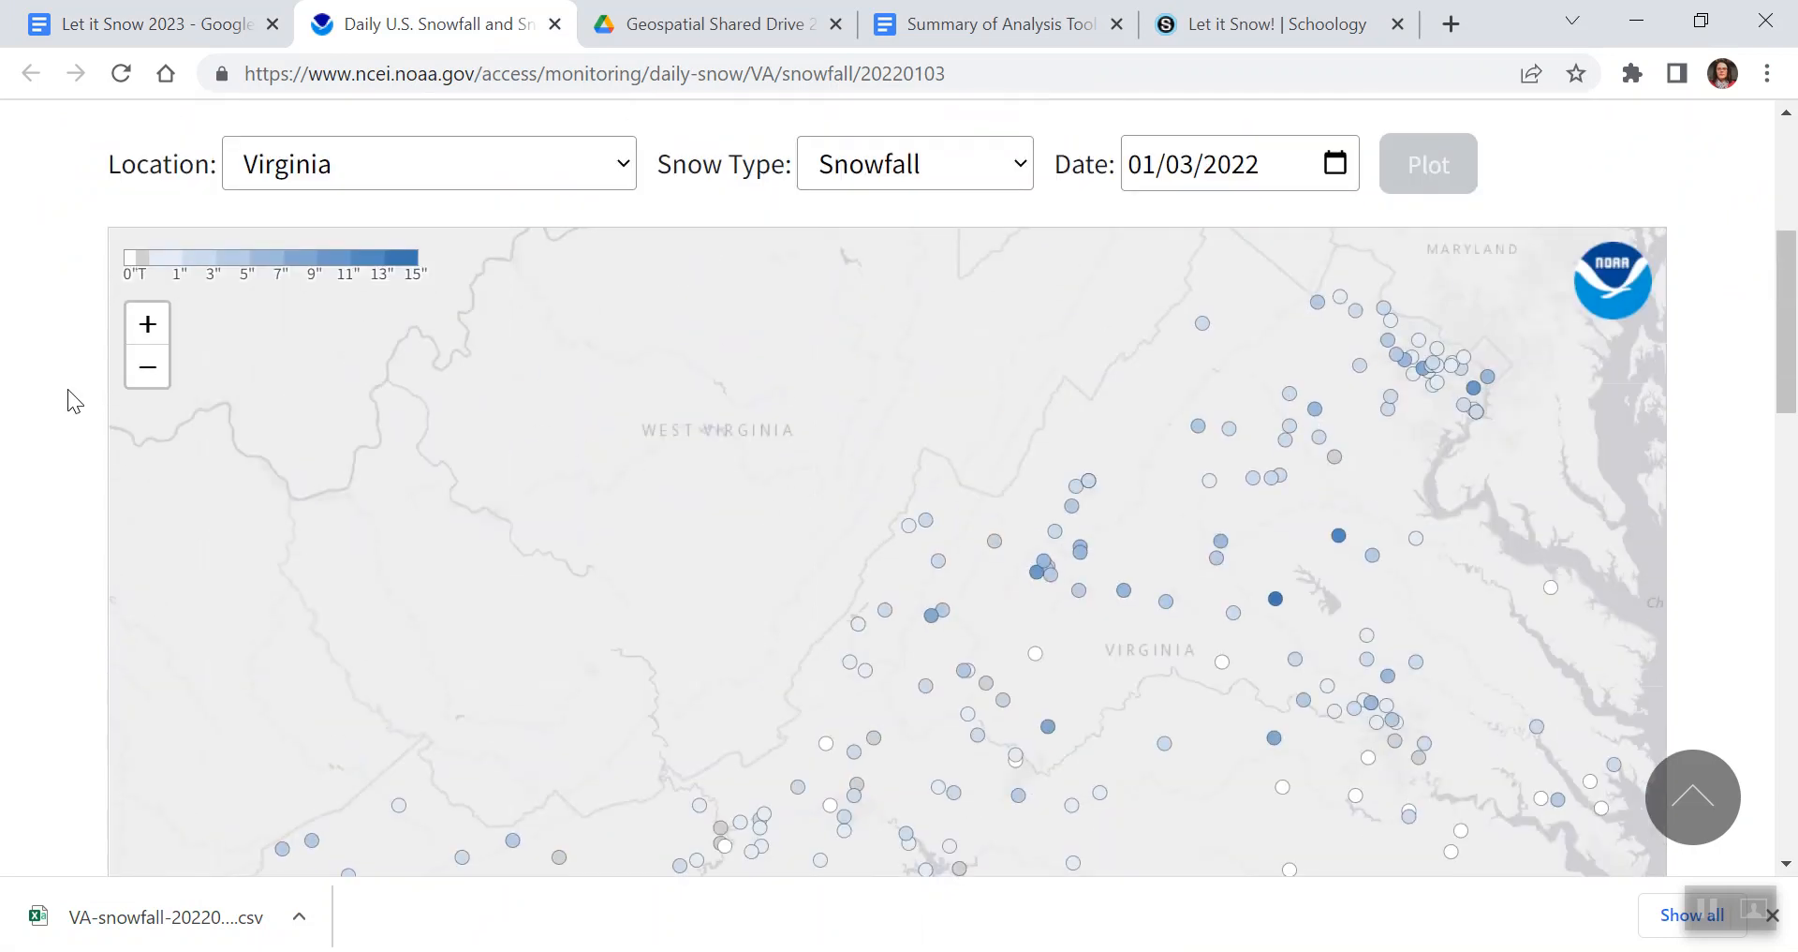
{"action": "scroll", "coordinate": [68, 390], "scroll_direction": "up", "scroll_amount": 3}
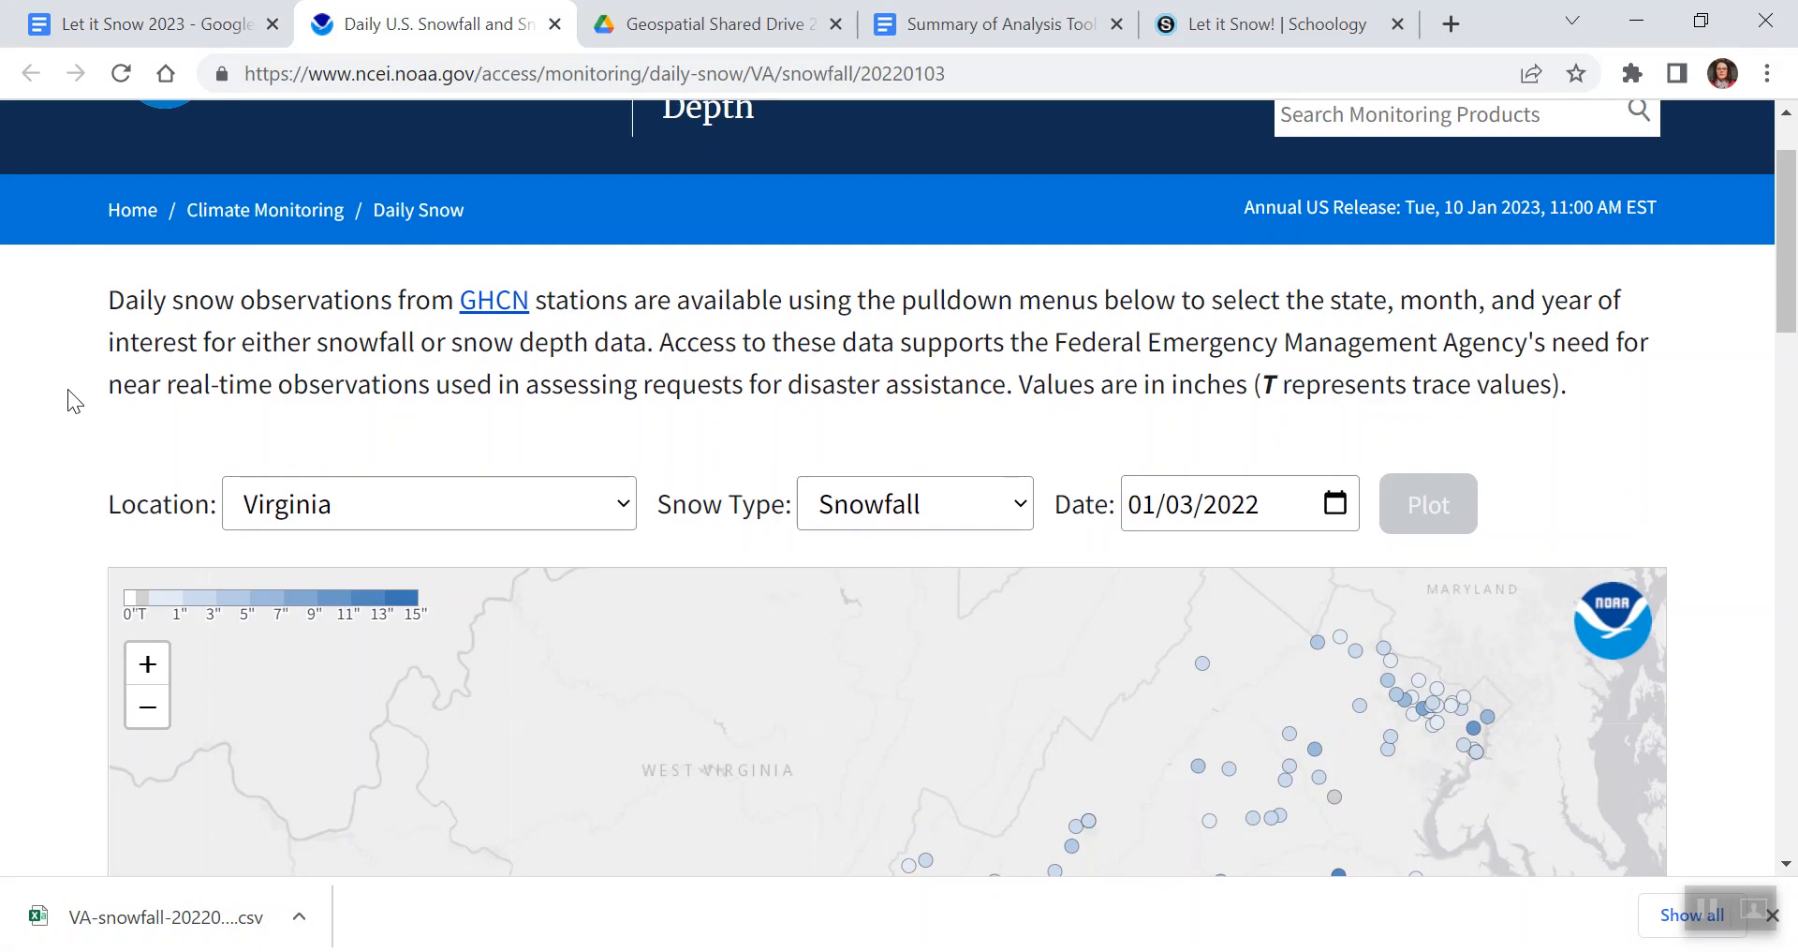
{"action": "left_click", "coordinate": [621, 506]}
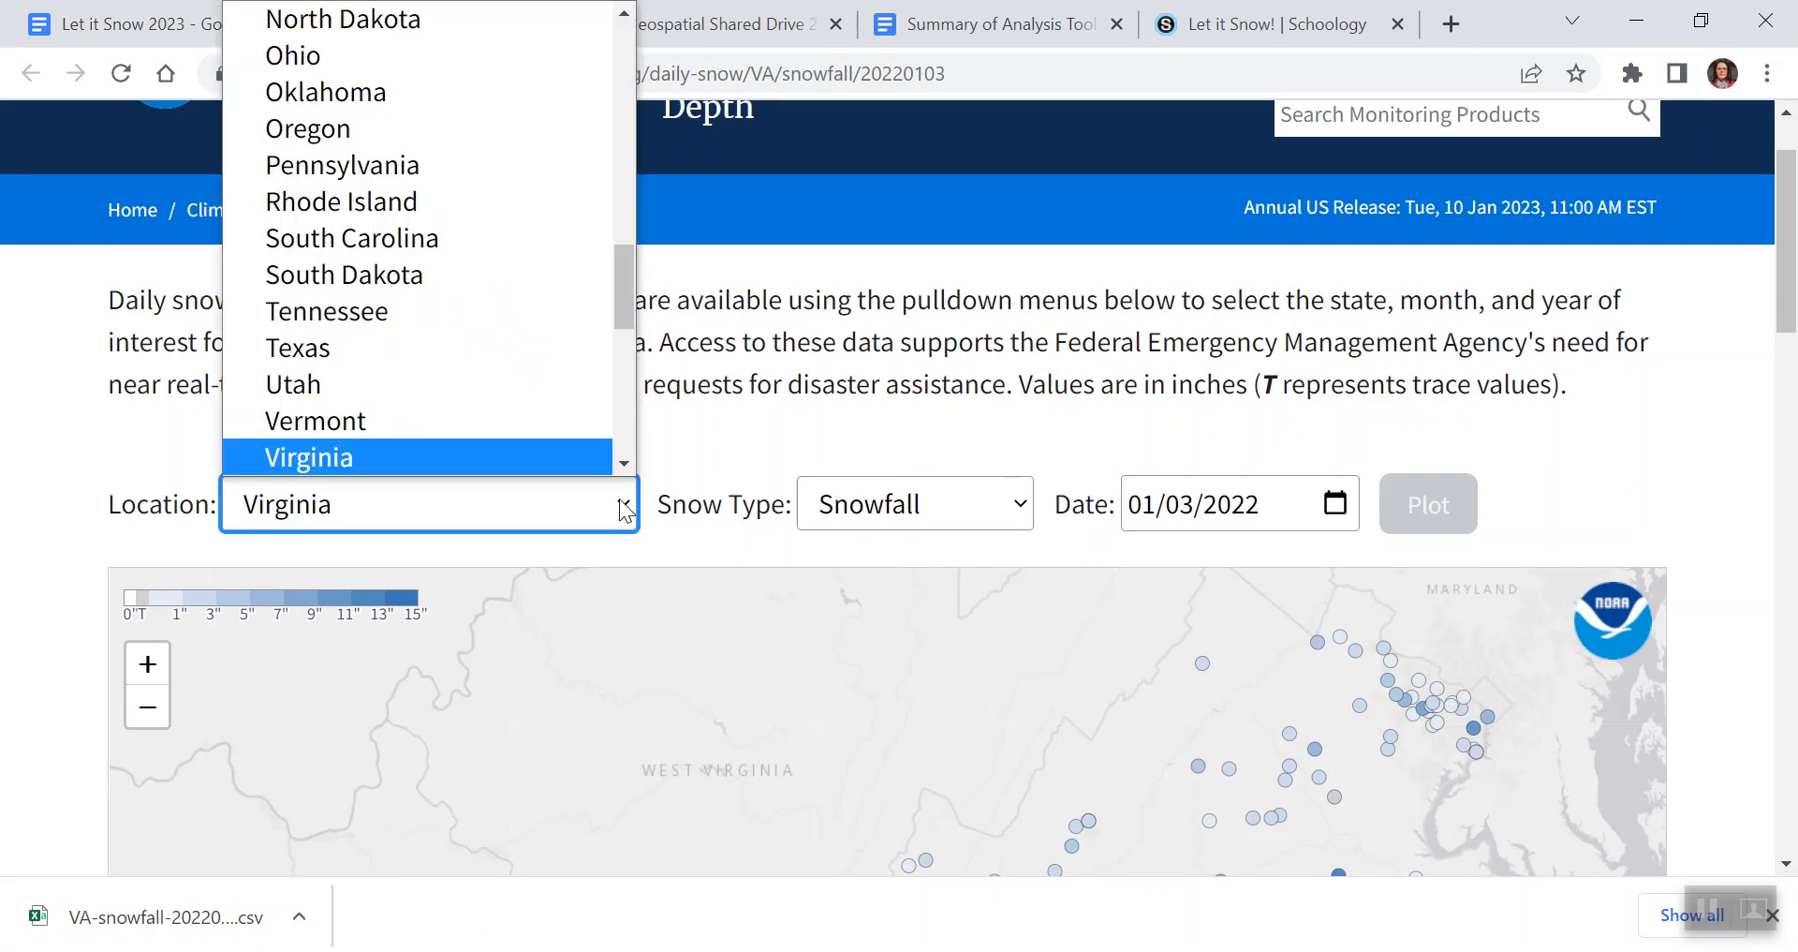
{"action": "scroll", "coordinate": [511, 293], "scroll_direction": "up", "scroll_amount": 2}
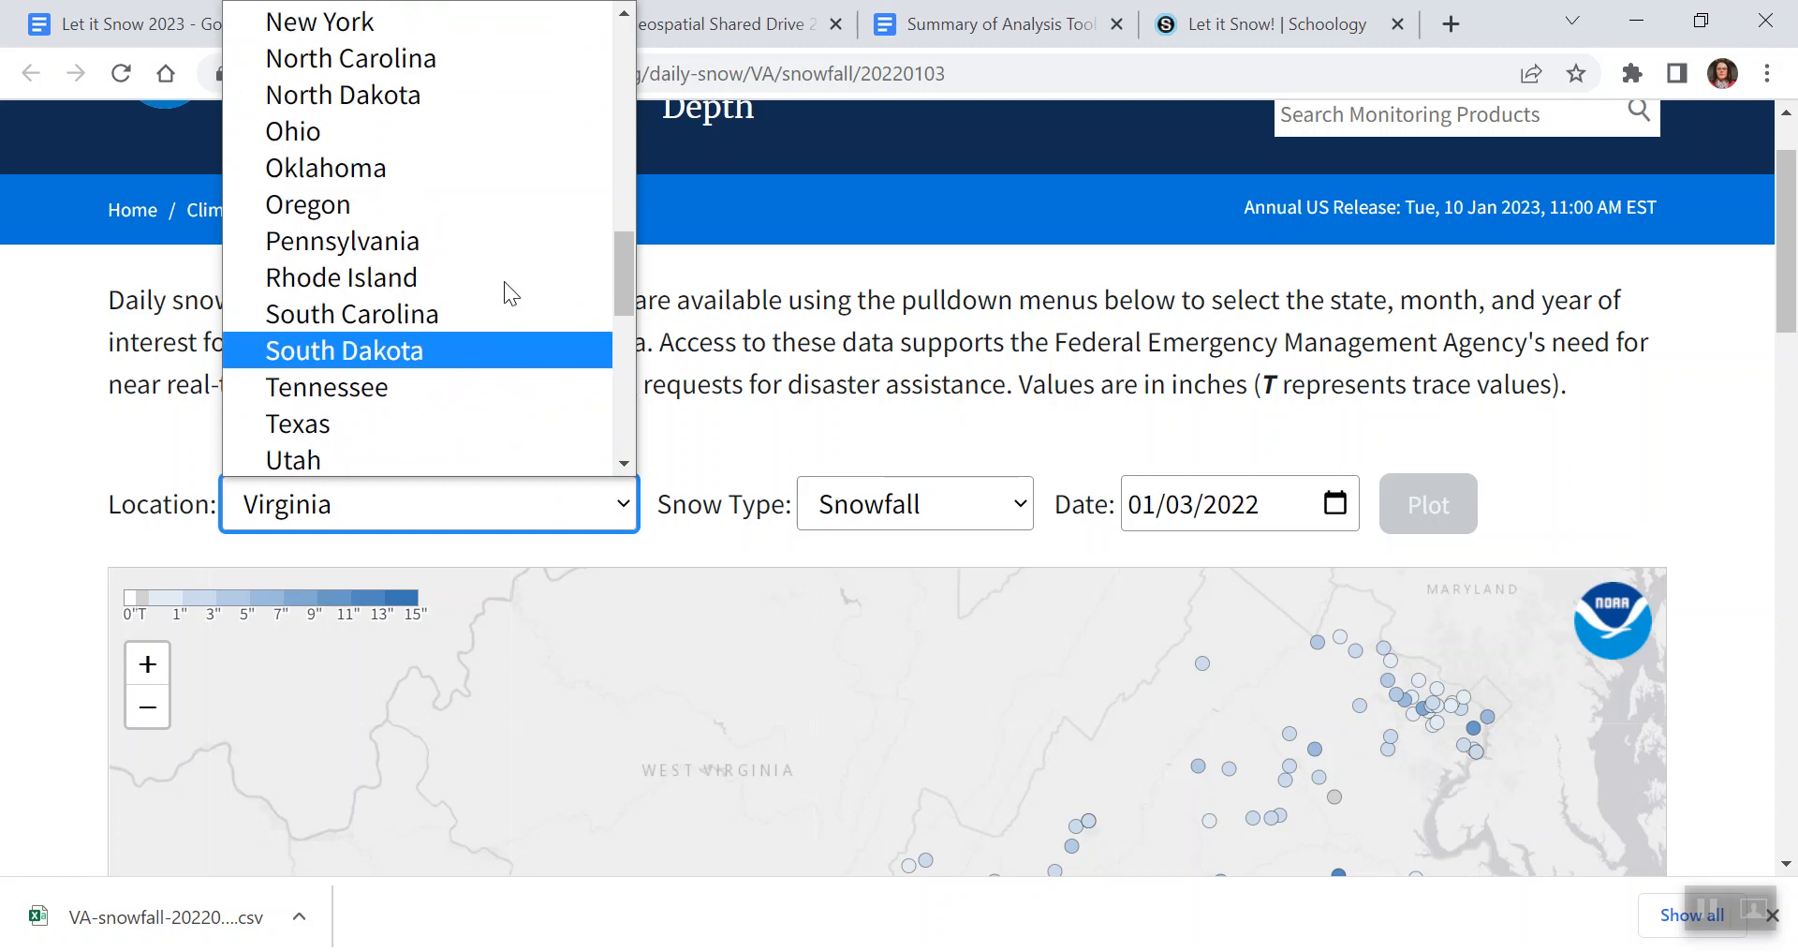
{"action": "scroll", "coordinate": [504, 281], "scroll_direction": "down", "scroll_amount": 2}
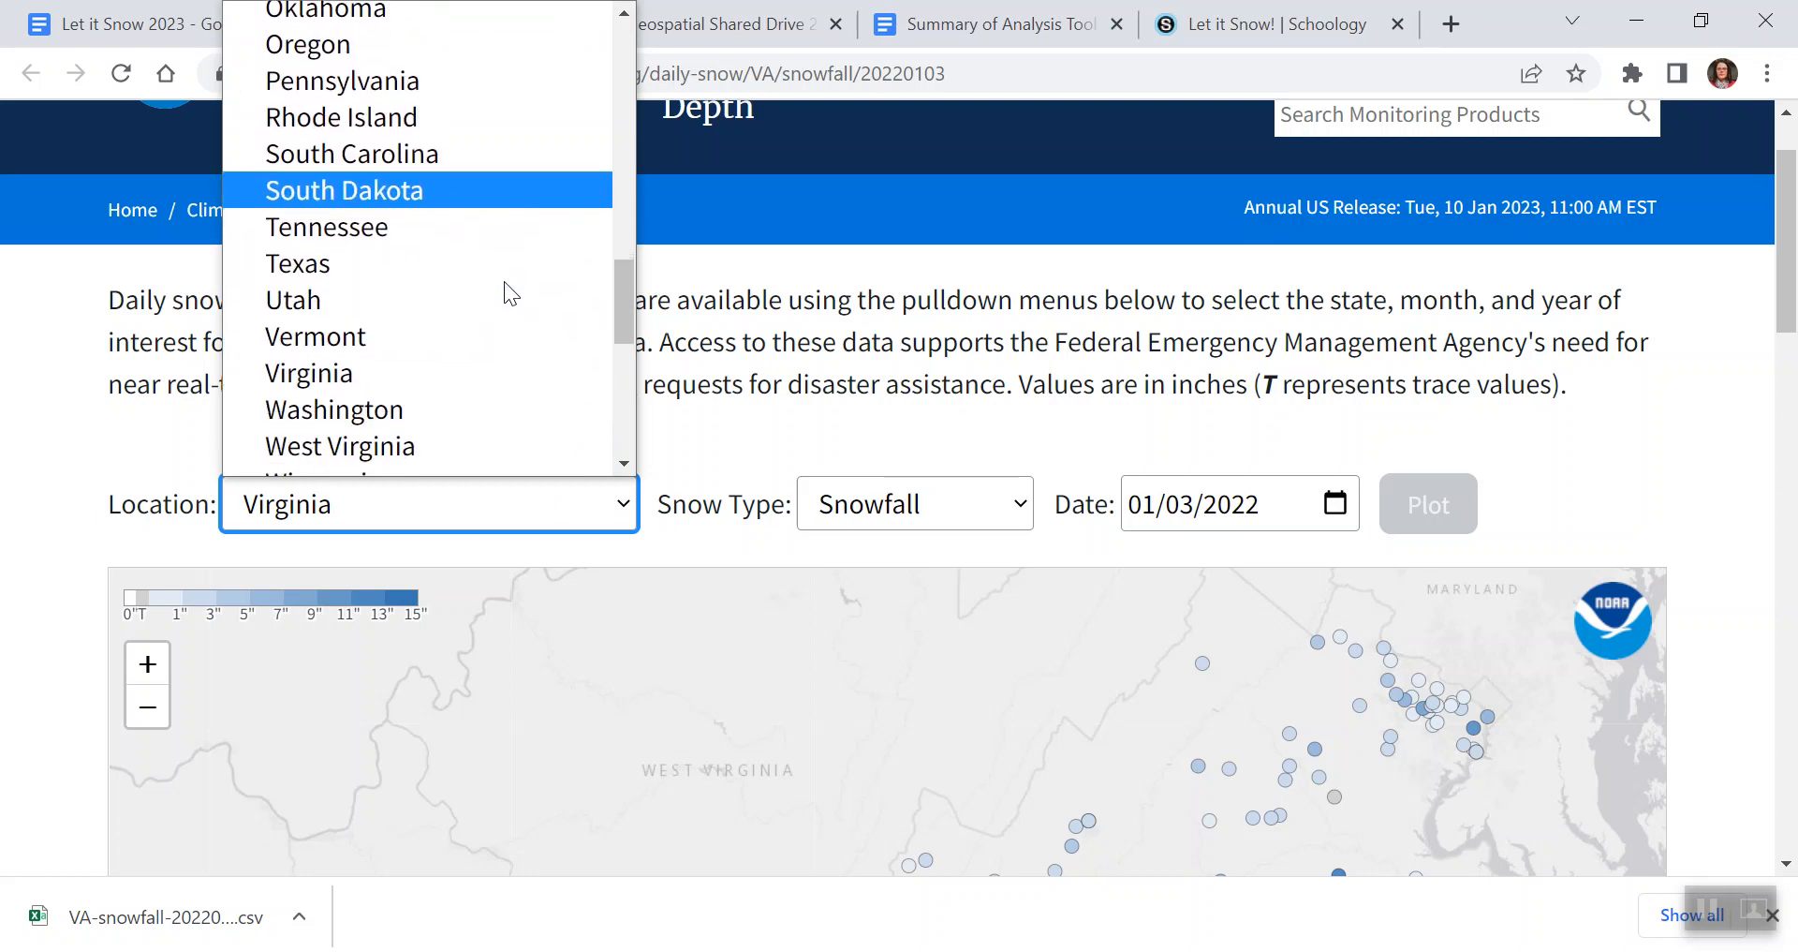
{"action": "scroll", "coordinate": [445, 397], "scroll_direction": "down", "scroll_amount": 1}
{"action": "left_click", "coordinate": [418, 396]}
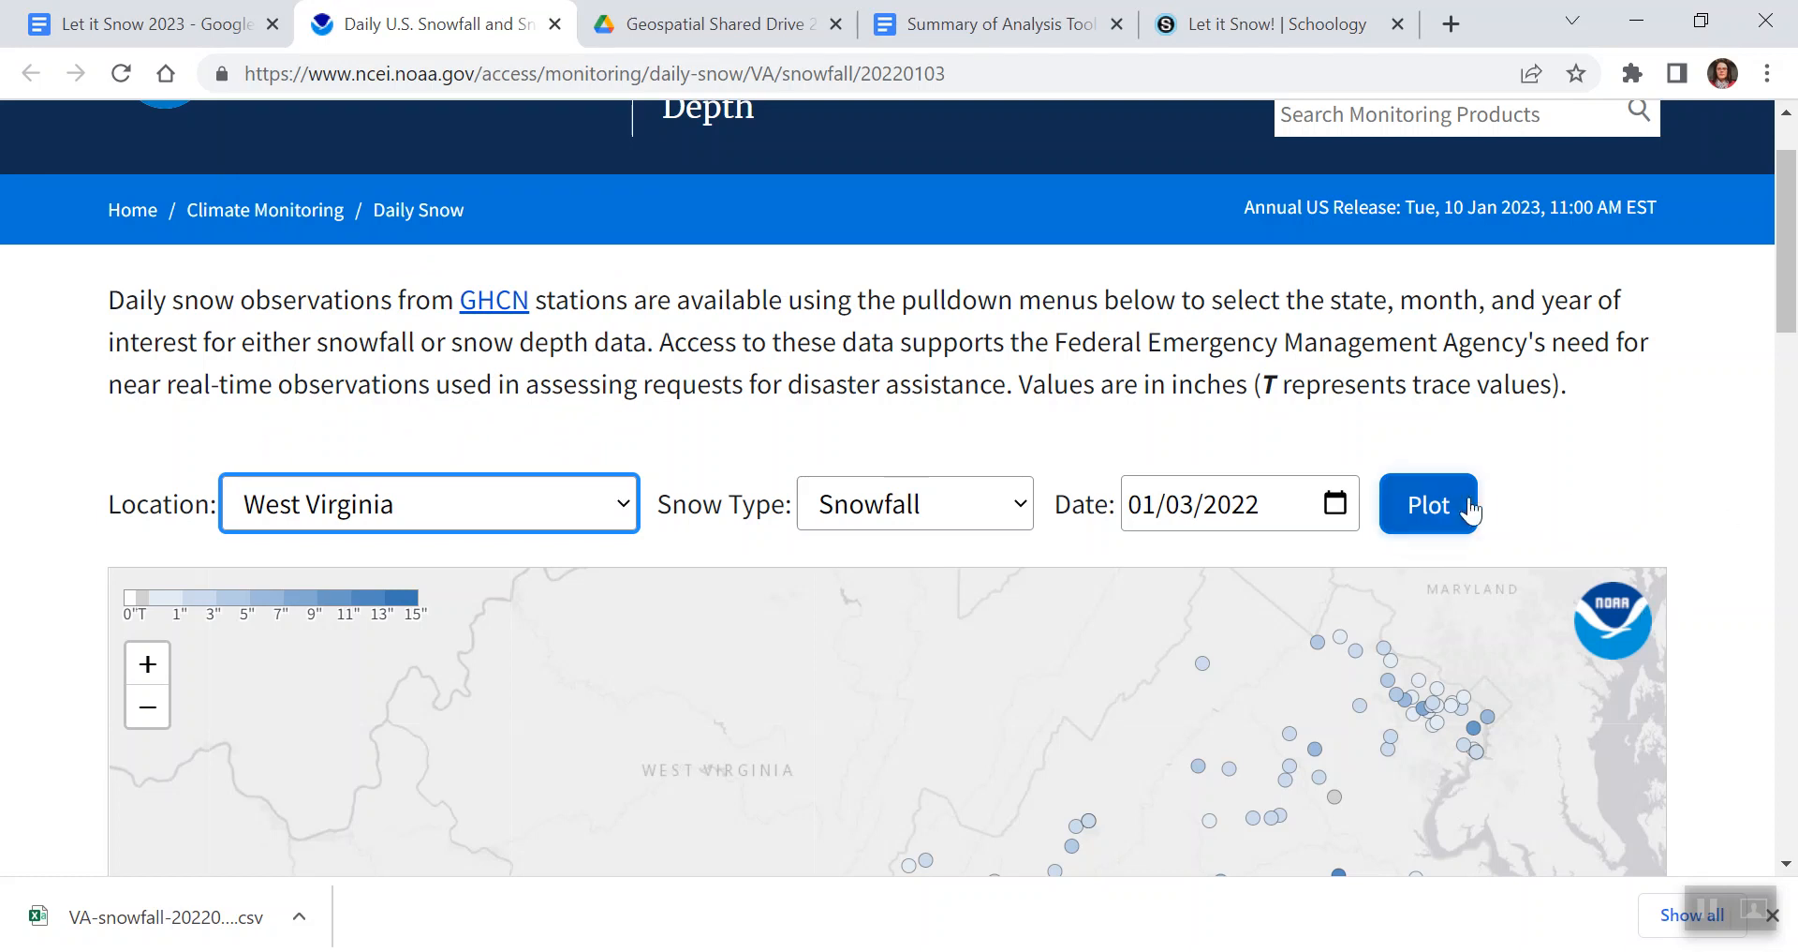
{"action": "left_click", "coordinate": [1430, 502]}
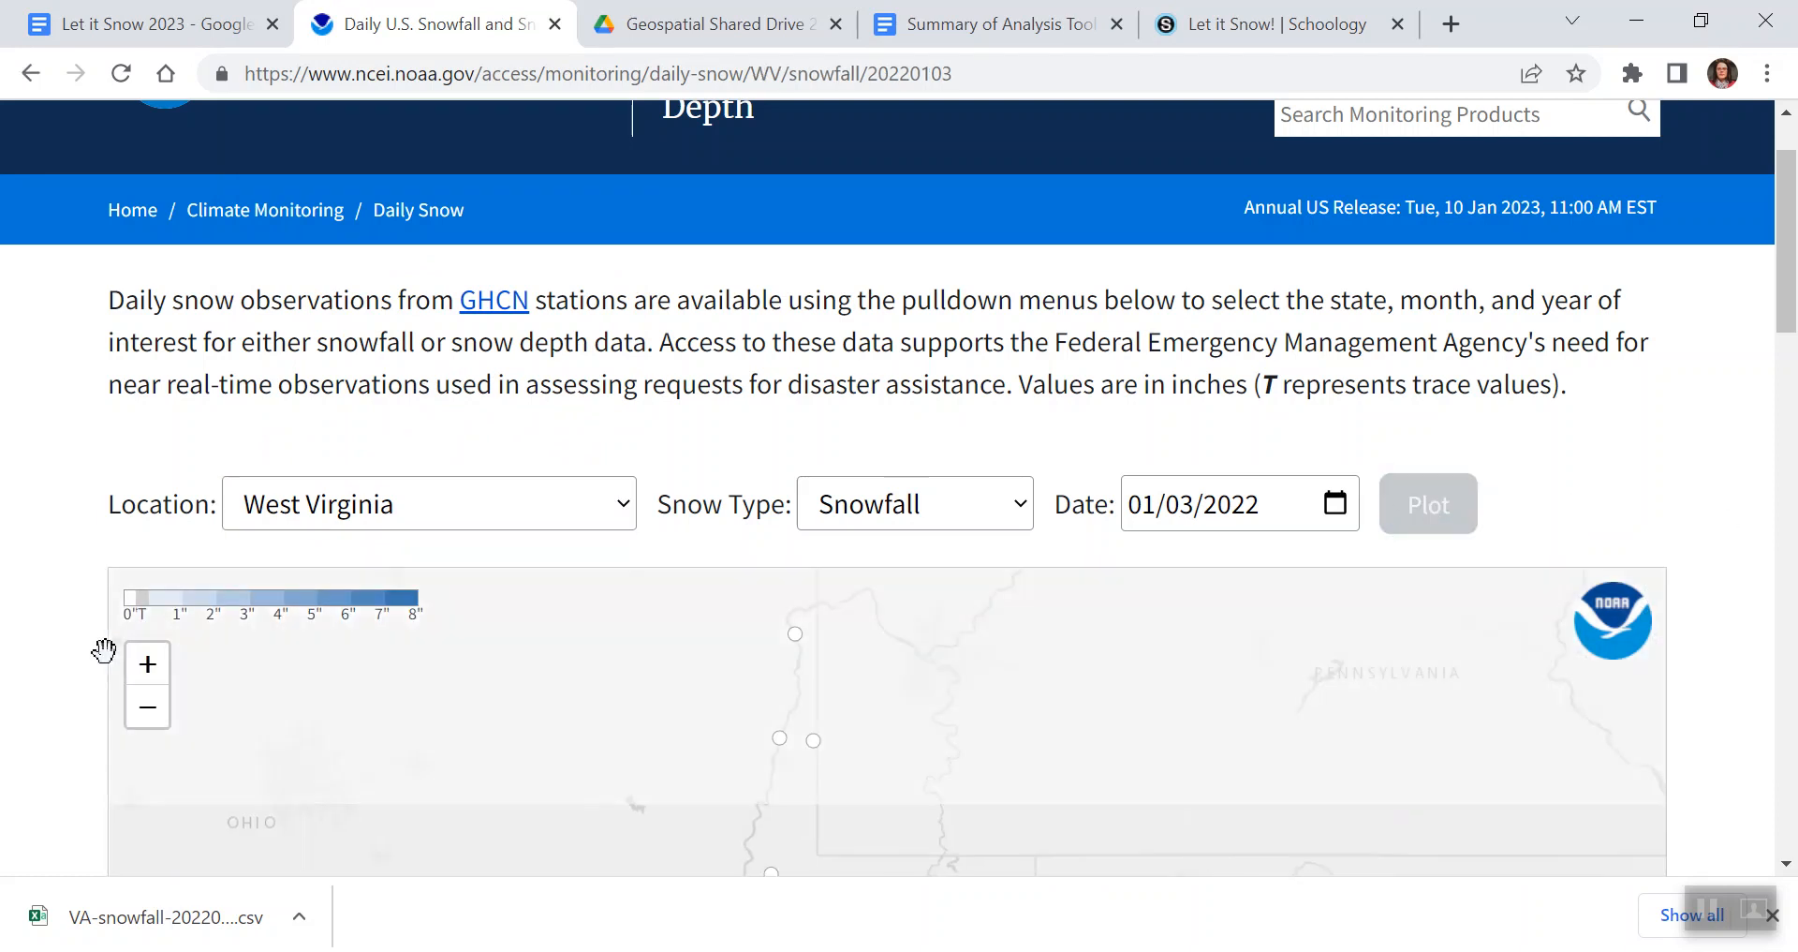
{"action": "scroll", "coordinate": [81, 669], "scroll_direction": "down", "scroll_amount": 3}
{"action": "scroll", "coordinate": [81, 658], "scroll_direction": "down", "scroll_amount": 3}
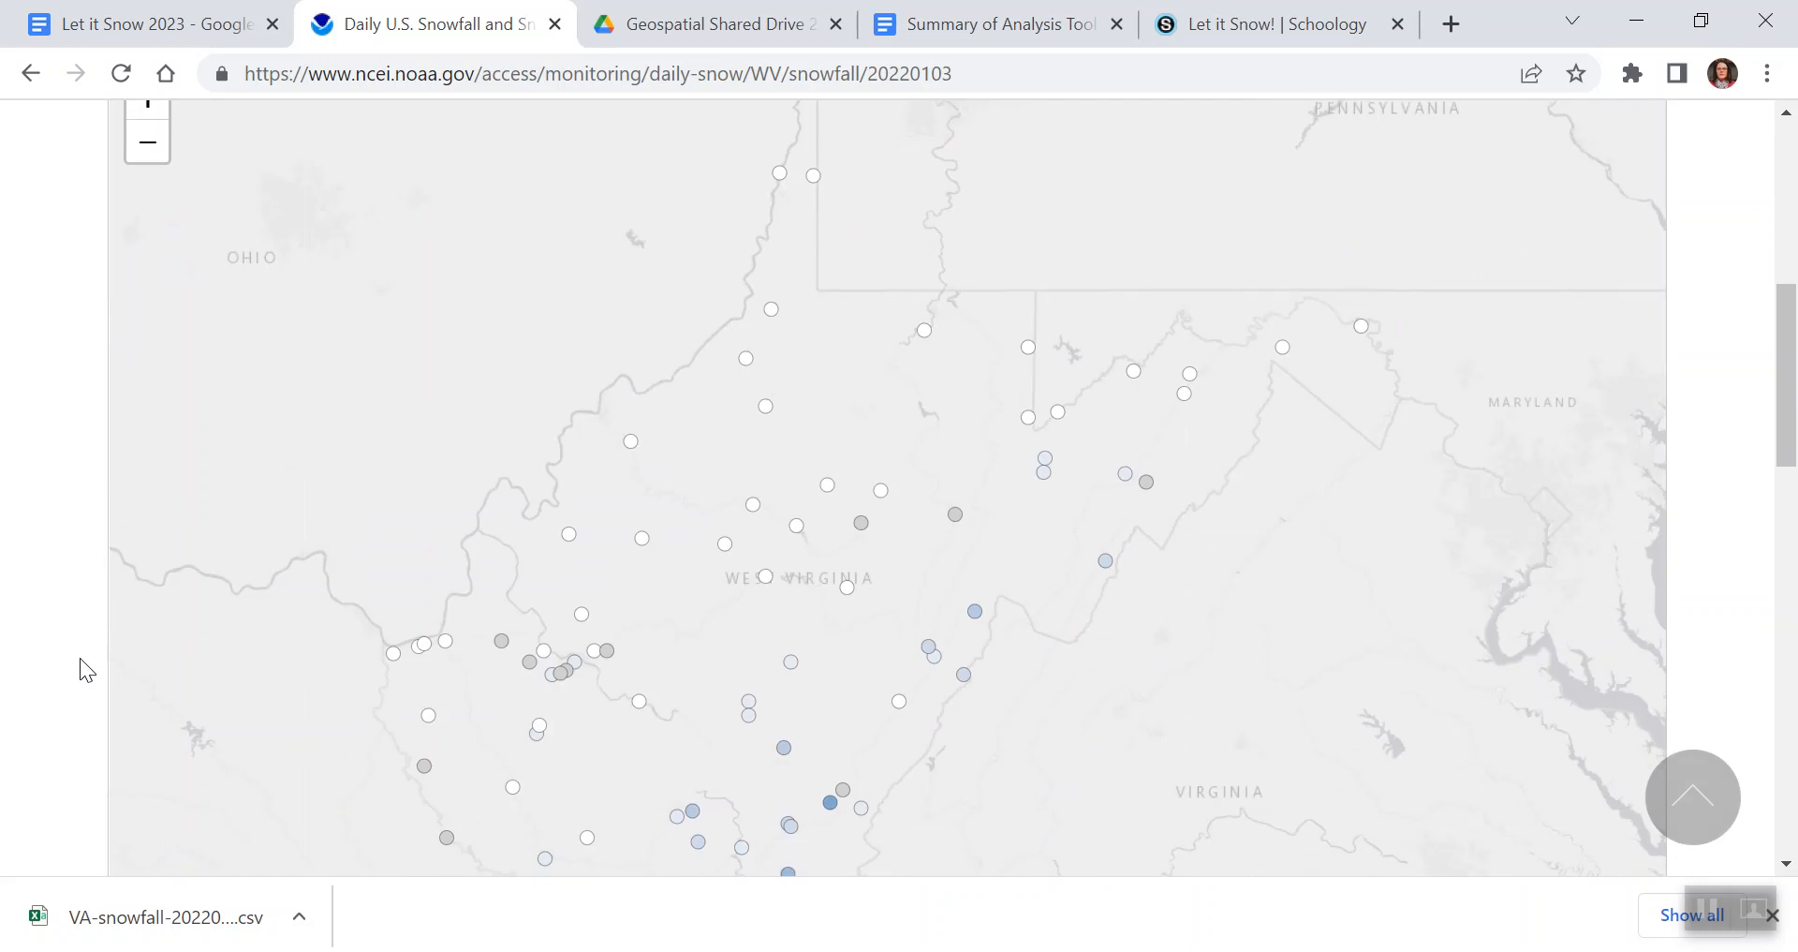
Download West Virginia's January 2022 snowfall data in Excel format and open WV-snowfall-202201.csv in Excel to look over its rows.
{"action": "scroll", "coordinate": [80, 659], "scroll_direction": "down", "scroll_amount": 2}
{"action": "scroll", "coordinate": [81, 660], "scroll_direction": "down", "scroll_amount": 4}
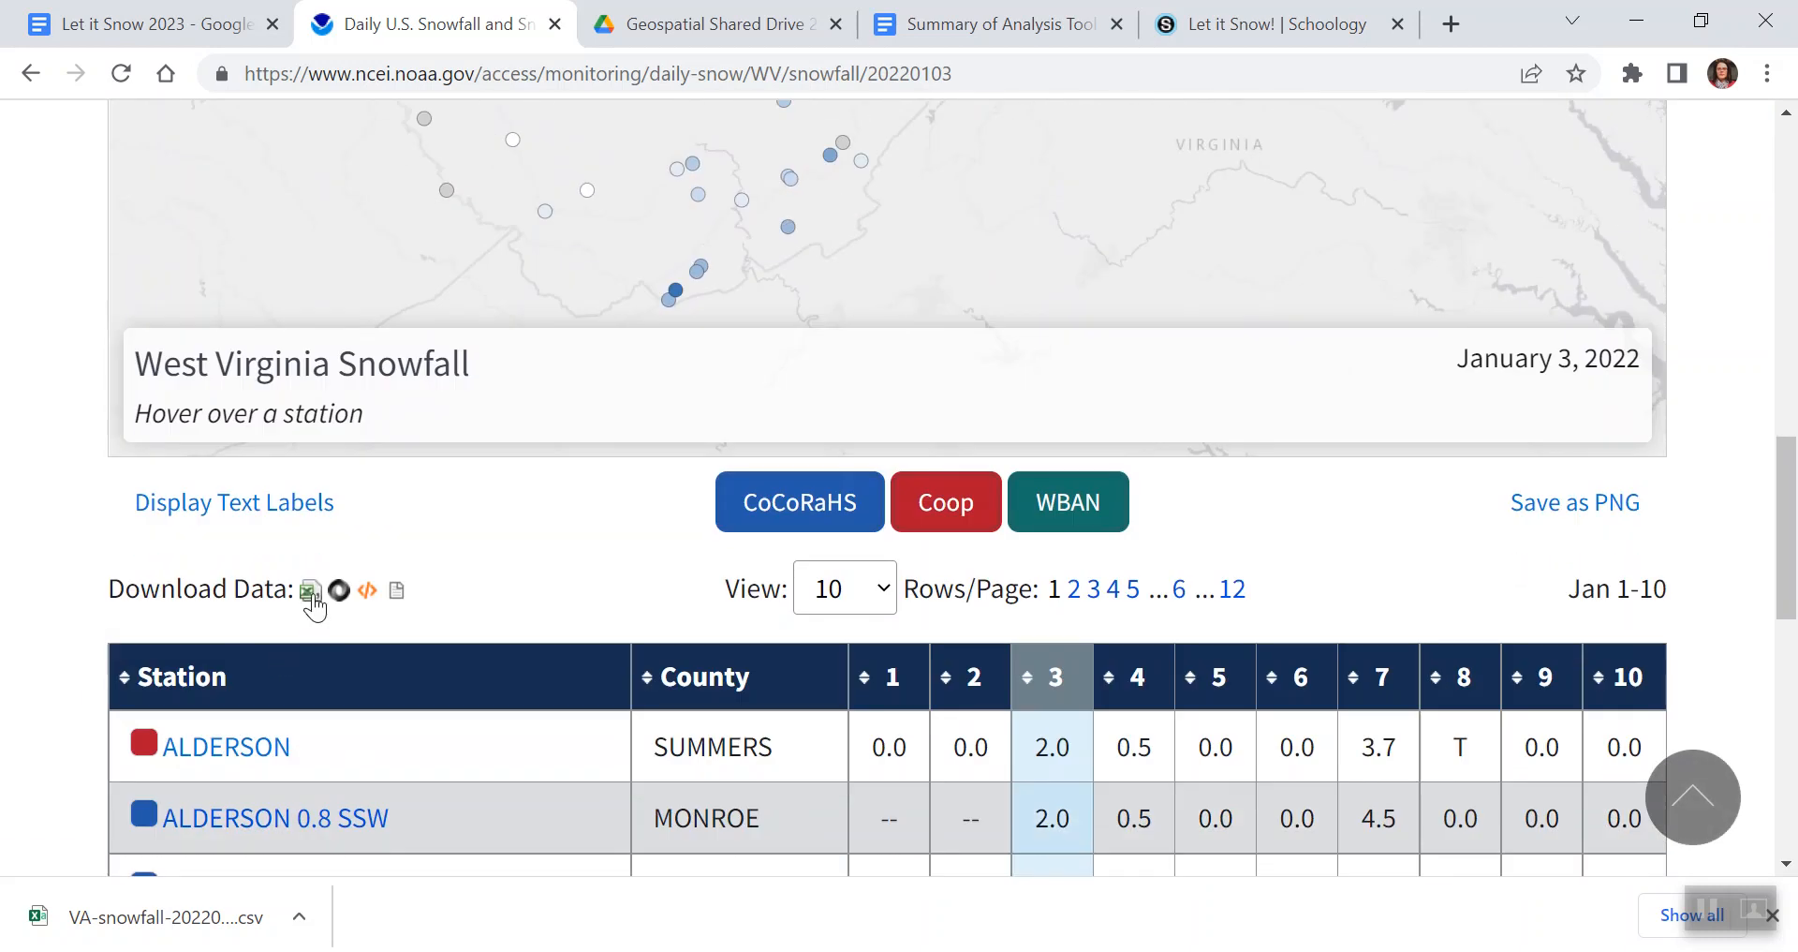
{"action": "left_click", "coordinate": [310, 592]}
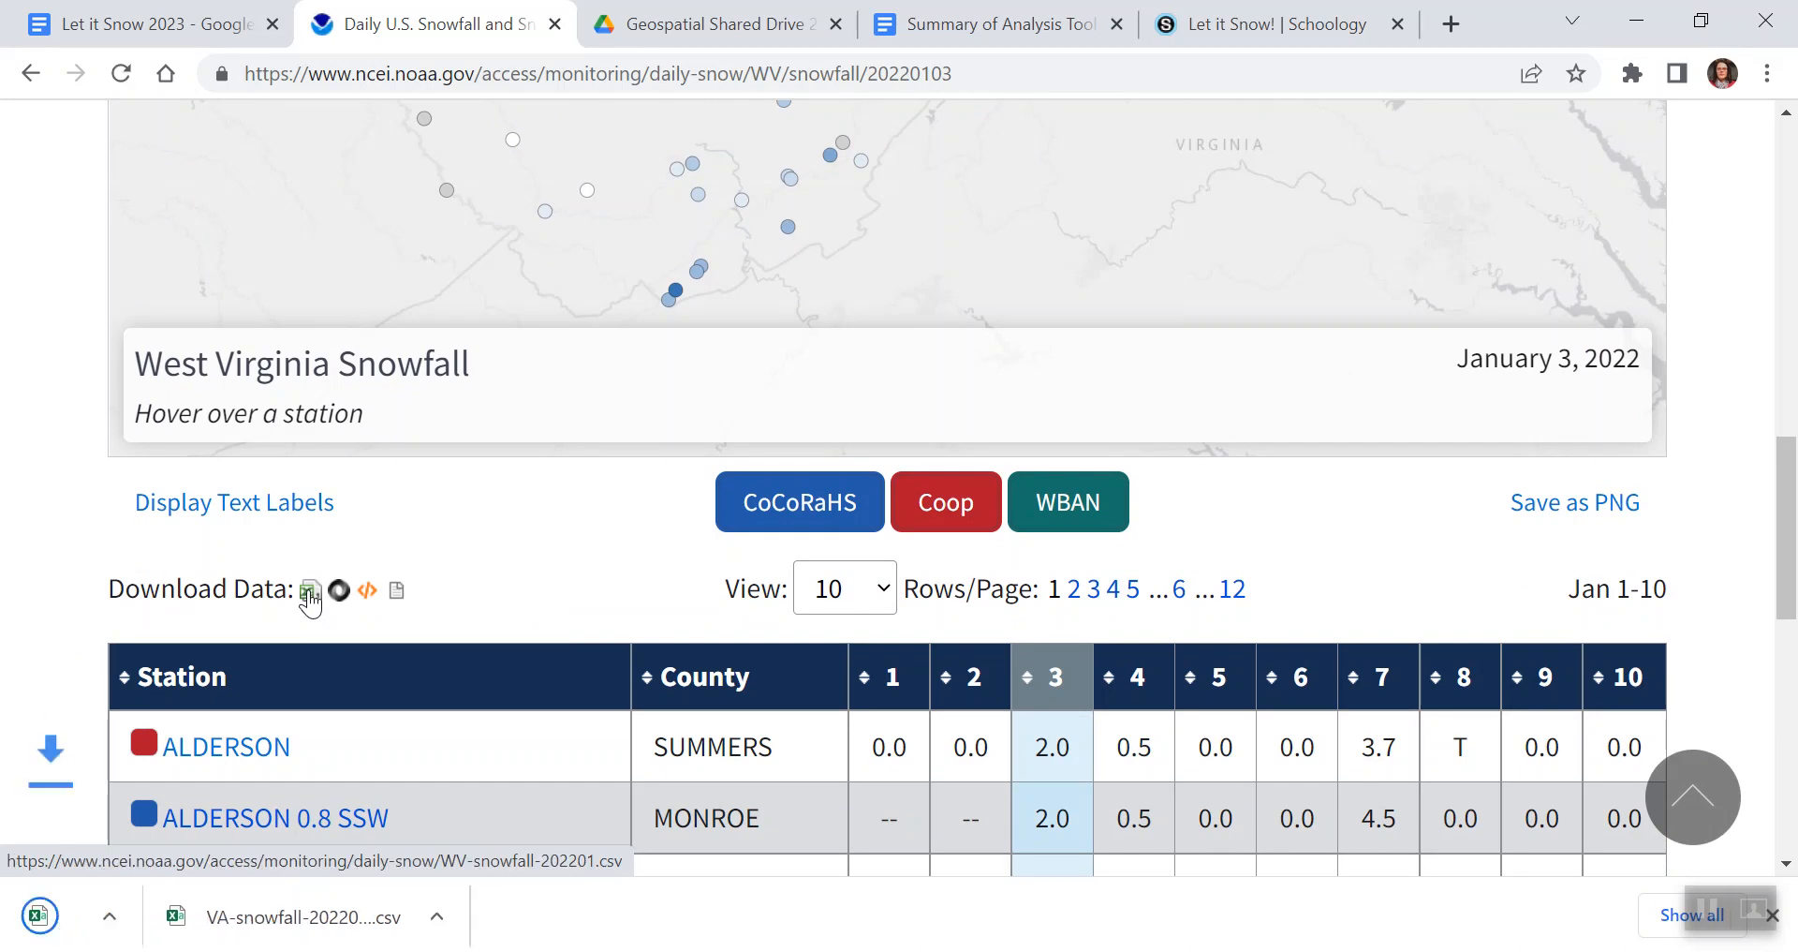
{"action": "left_click", "coordinate": [253, 922]}
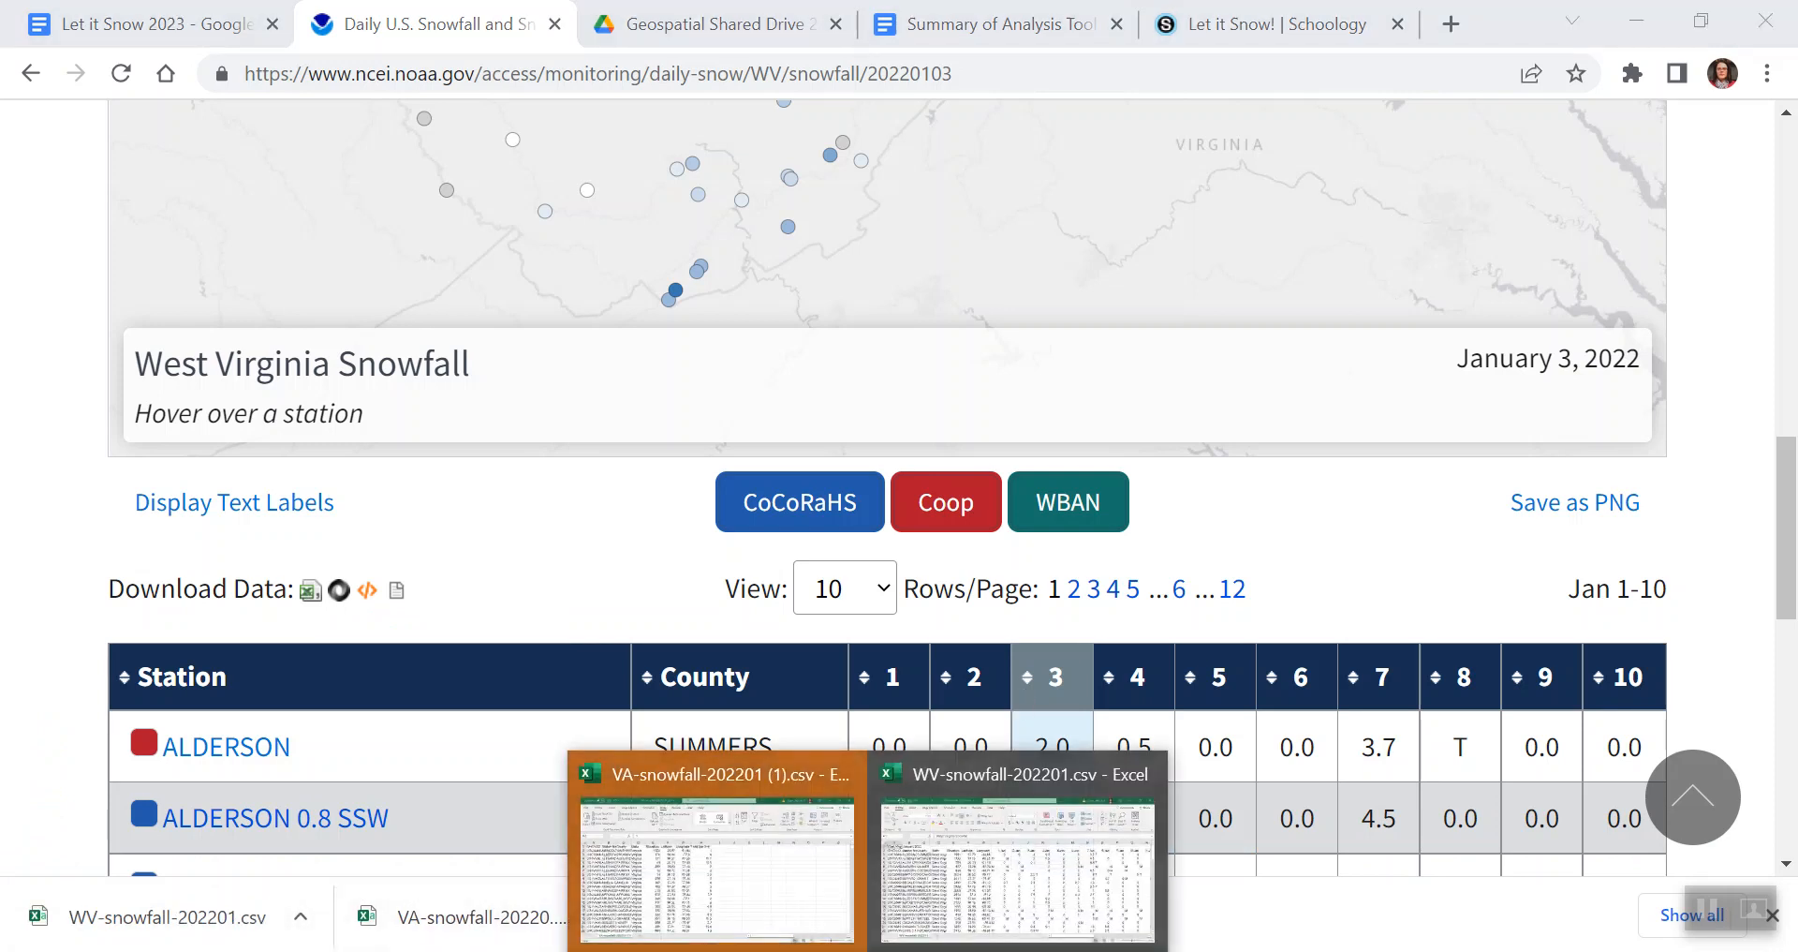
{"action": "left_click", "coordinate": [1030, 854]}
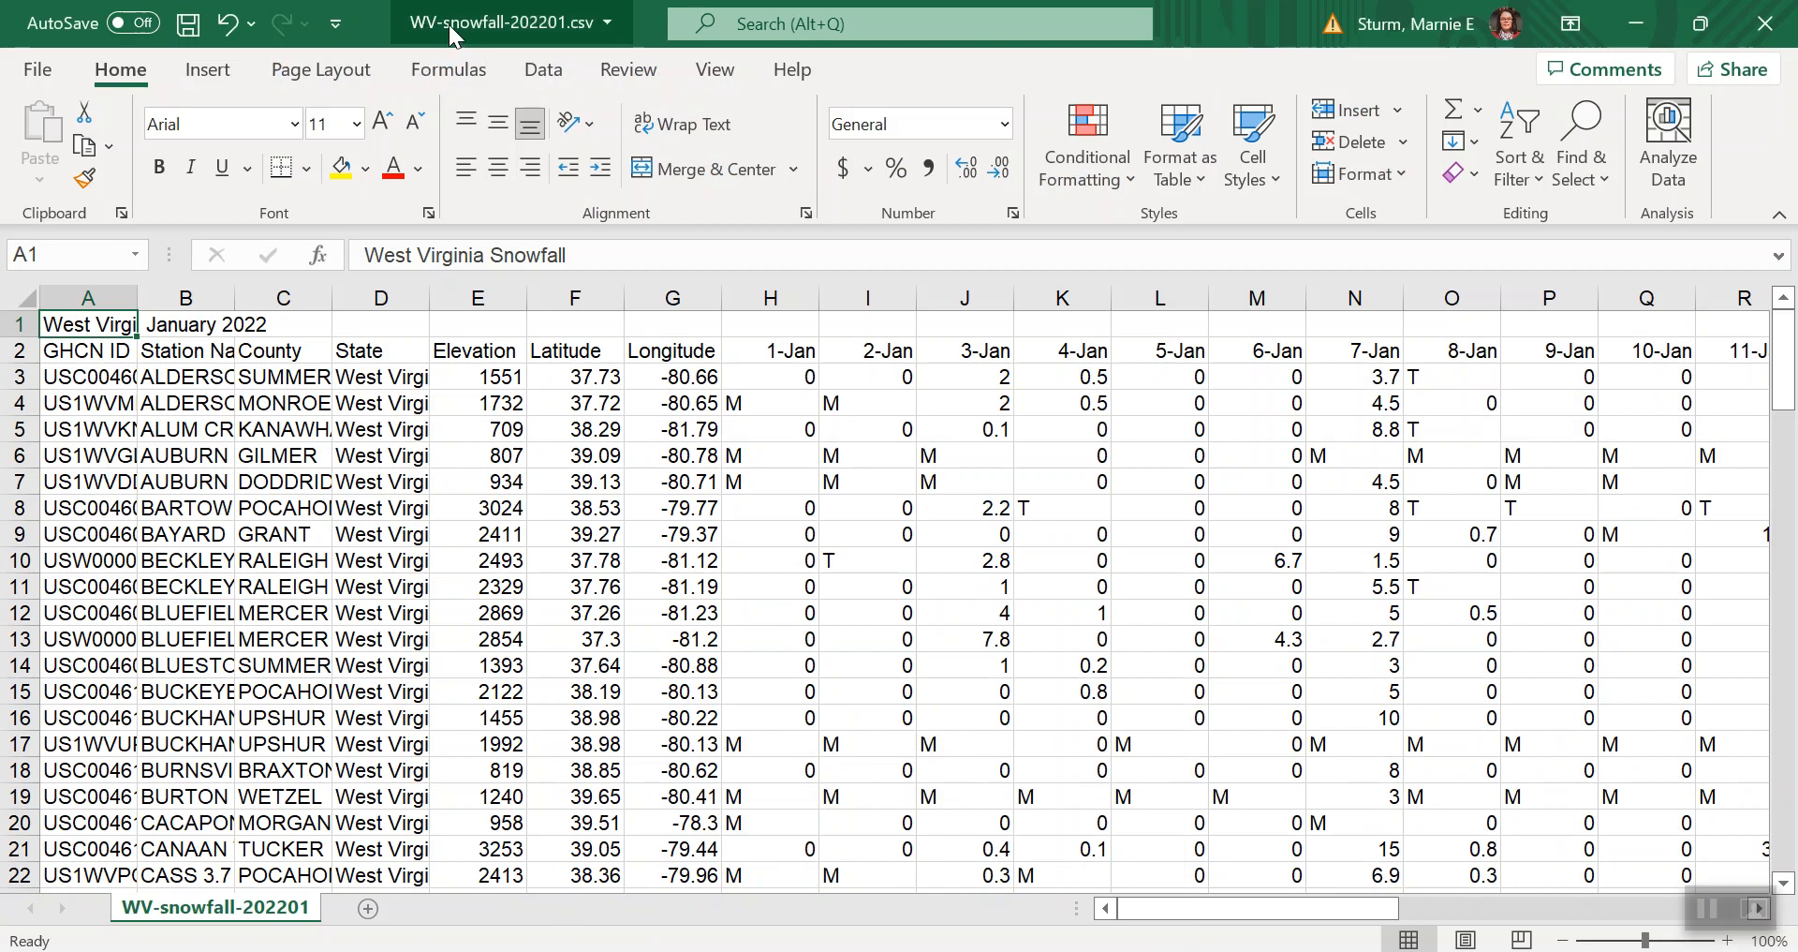
{"action": "scroll", "coordinate": [855, 646], "scroll_direction": "down", "scroll_amount": 20}
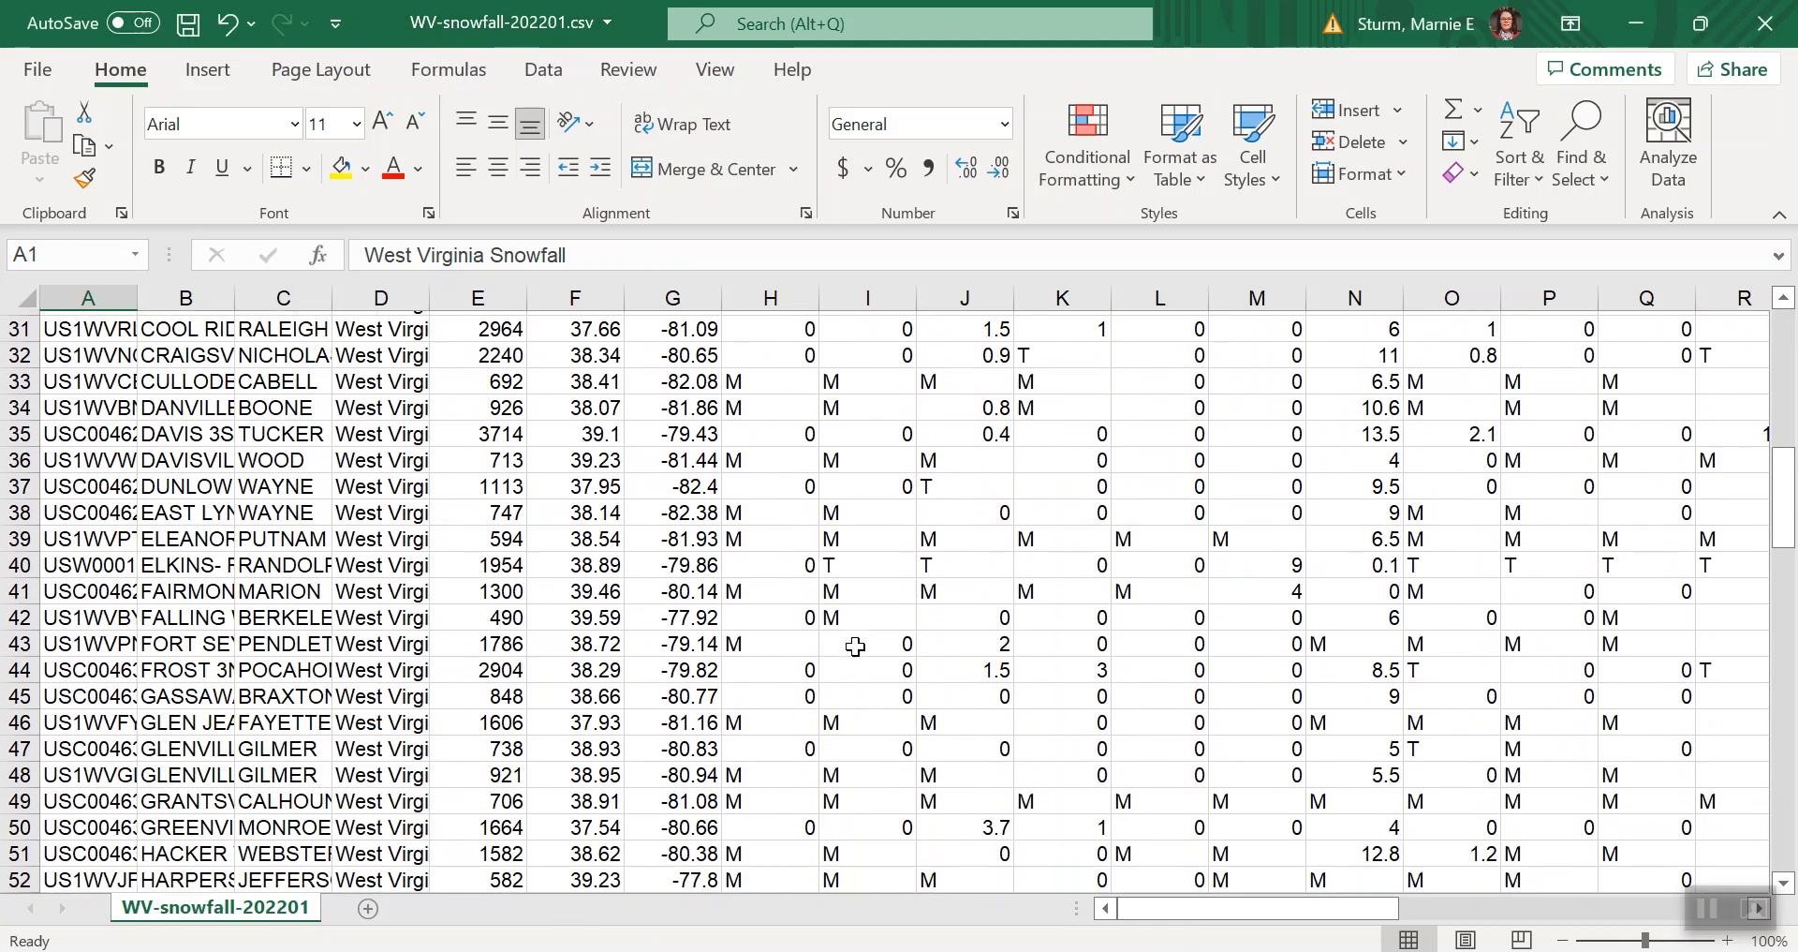
{"action": "scroll", "coordinate": [855, 646], "scroll_direction": "up", "scroll_amount": 20}
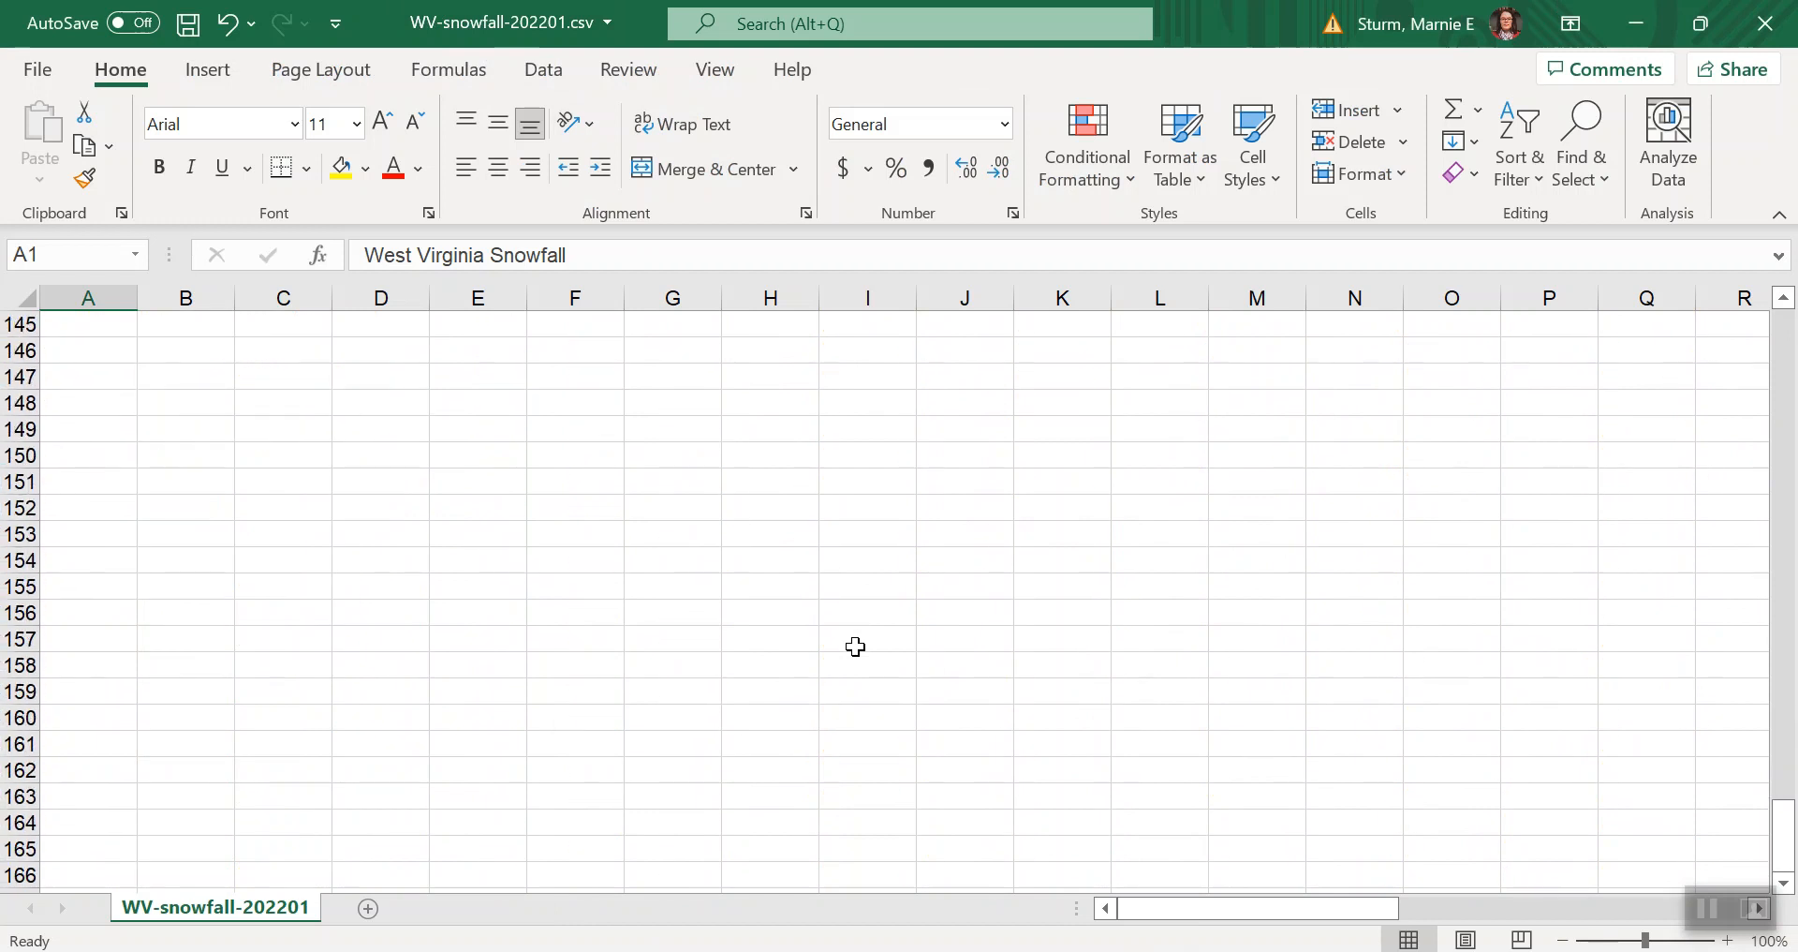
{"action": "scroll", "coordinate": [855, 646], "scroll_direction": "up", "scroll_amount": 20}
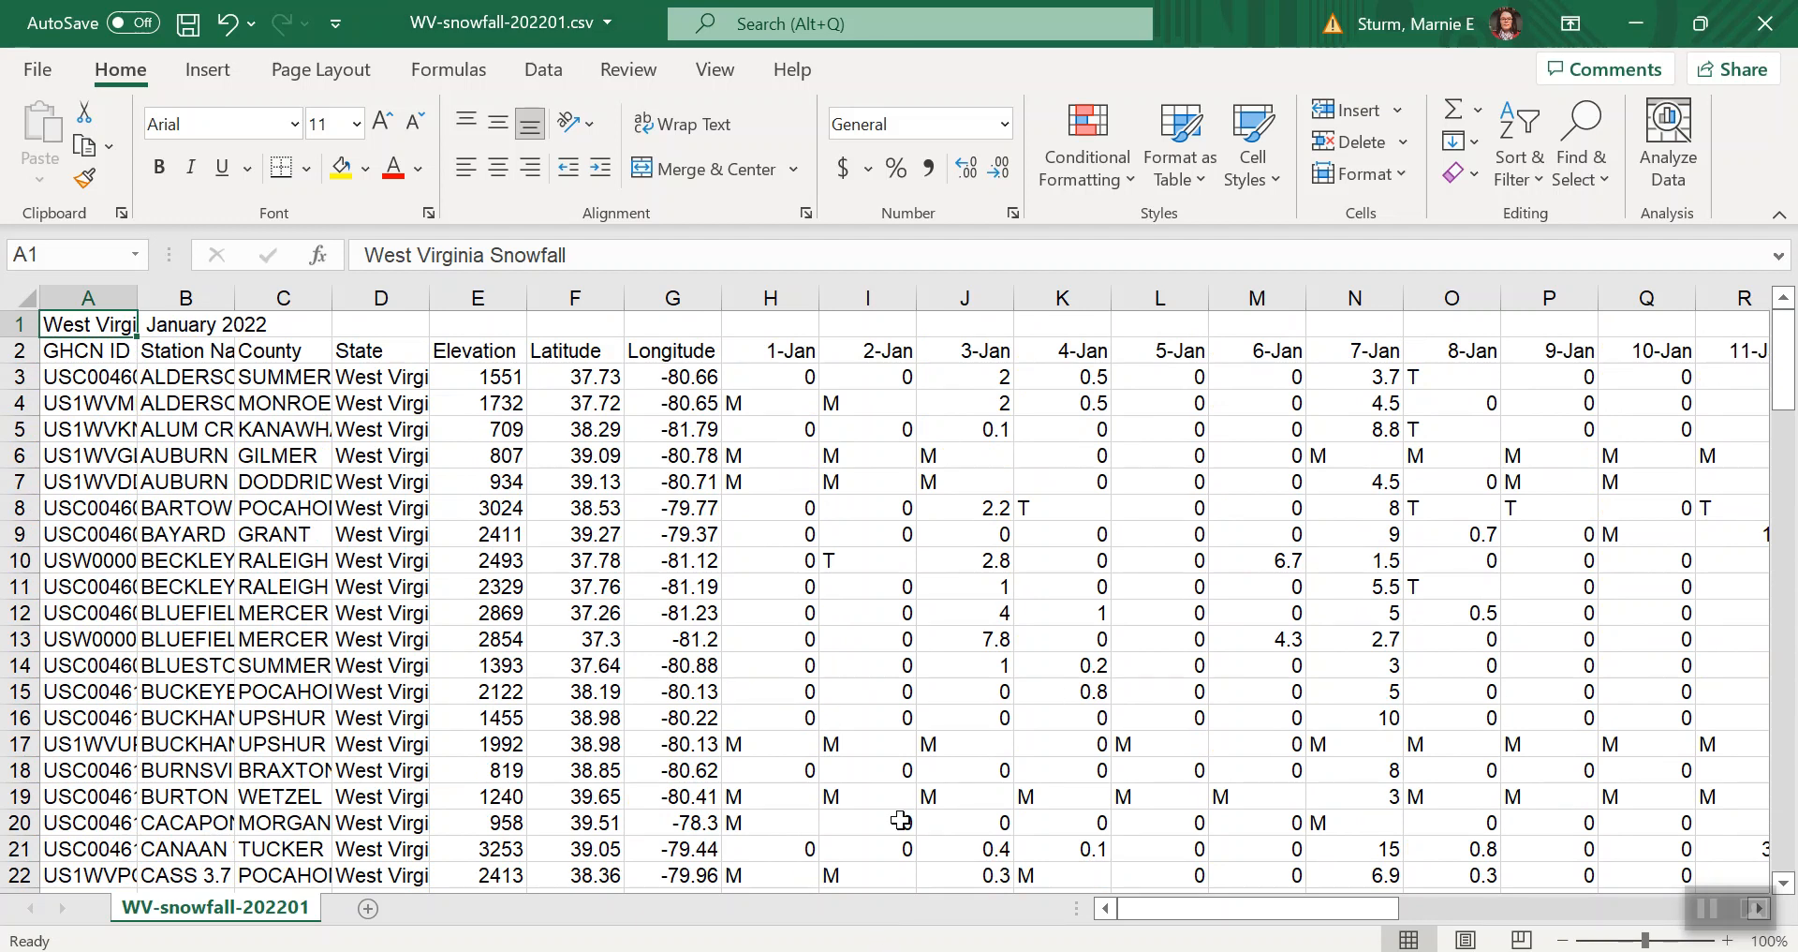
Switch to the VA-snowfall-202201 (1) workbook, add a new worksheet and return to the Virginia sheet.
{"action": "mouse_move", "coordinate": [868, 951]}
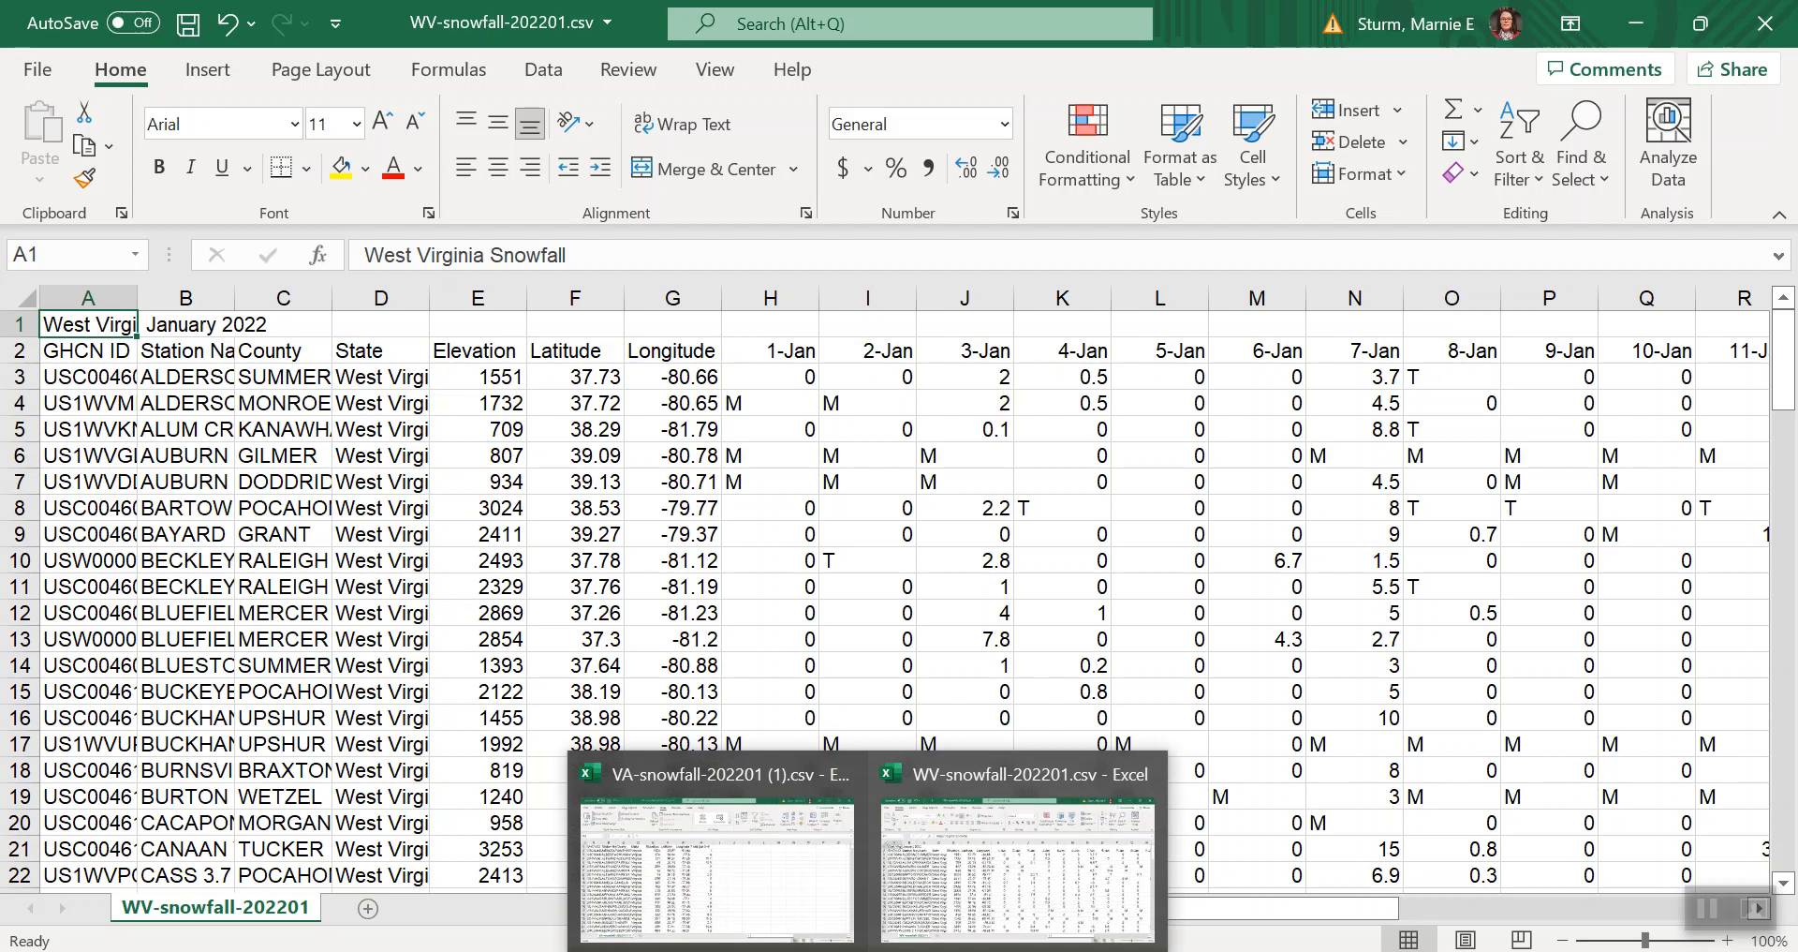
{"action": "left_click", "coordinate": [794, 907]}
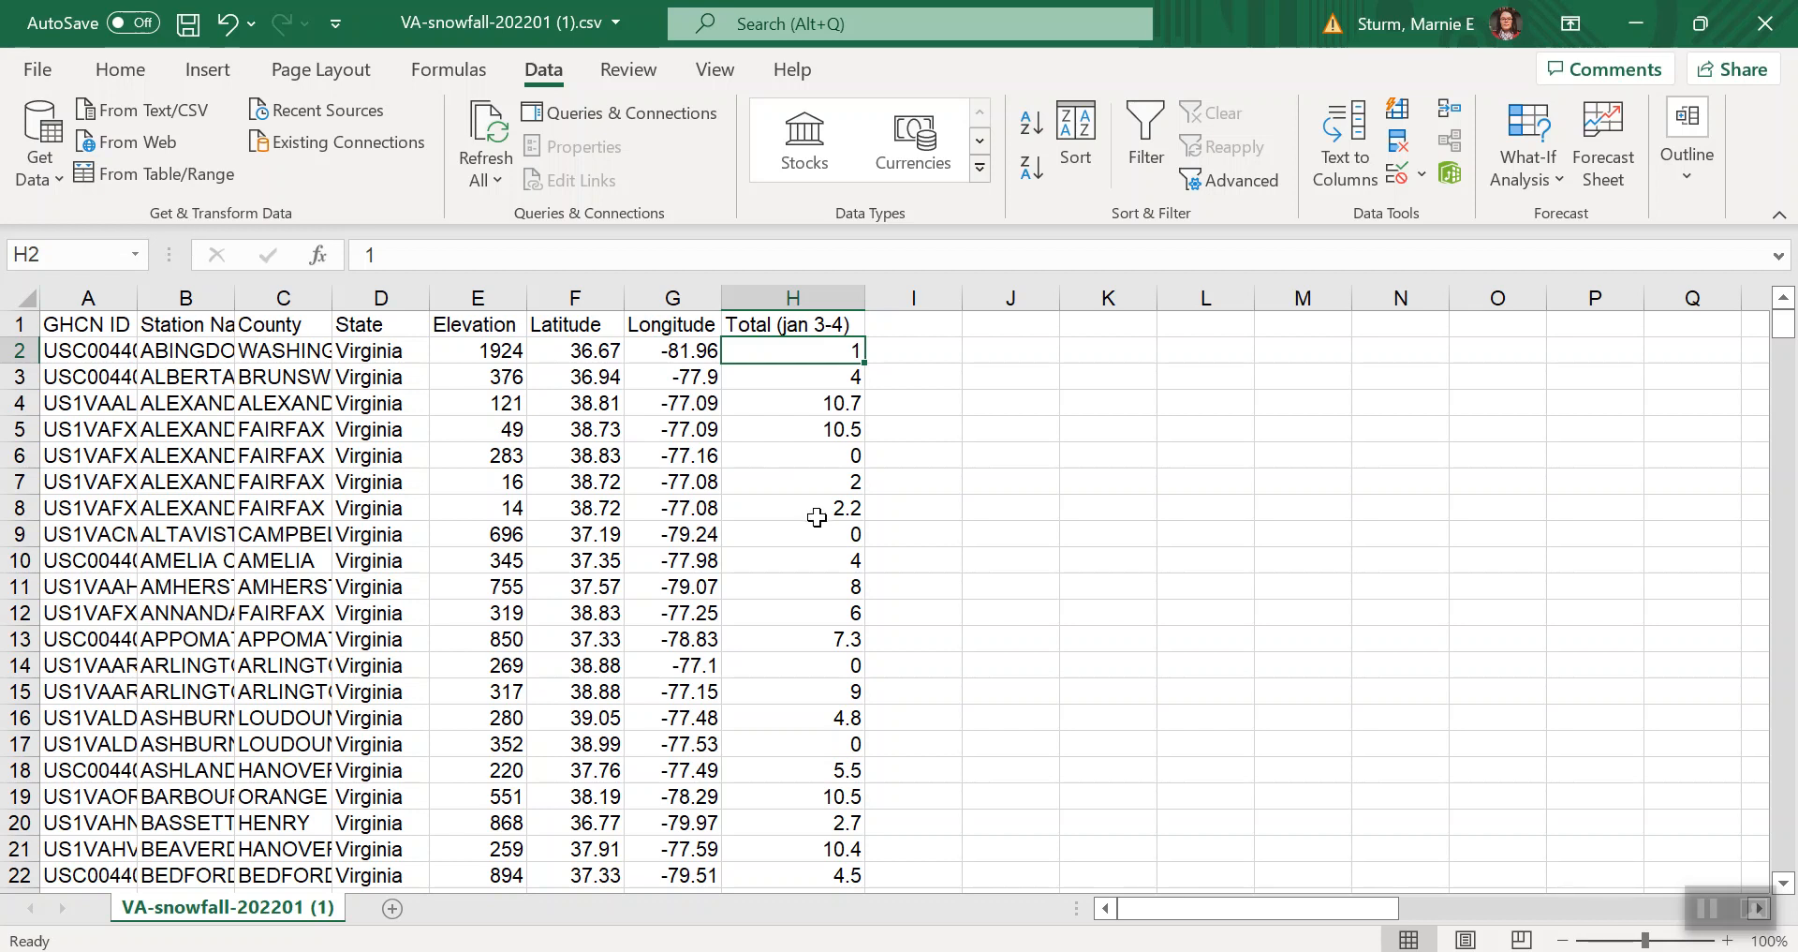
{"action": "scroll", "coordinate": [1008, 611], "scroll_direction": "down", "scroll_amount": 7}
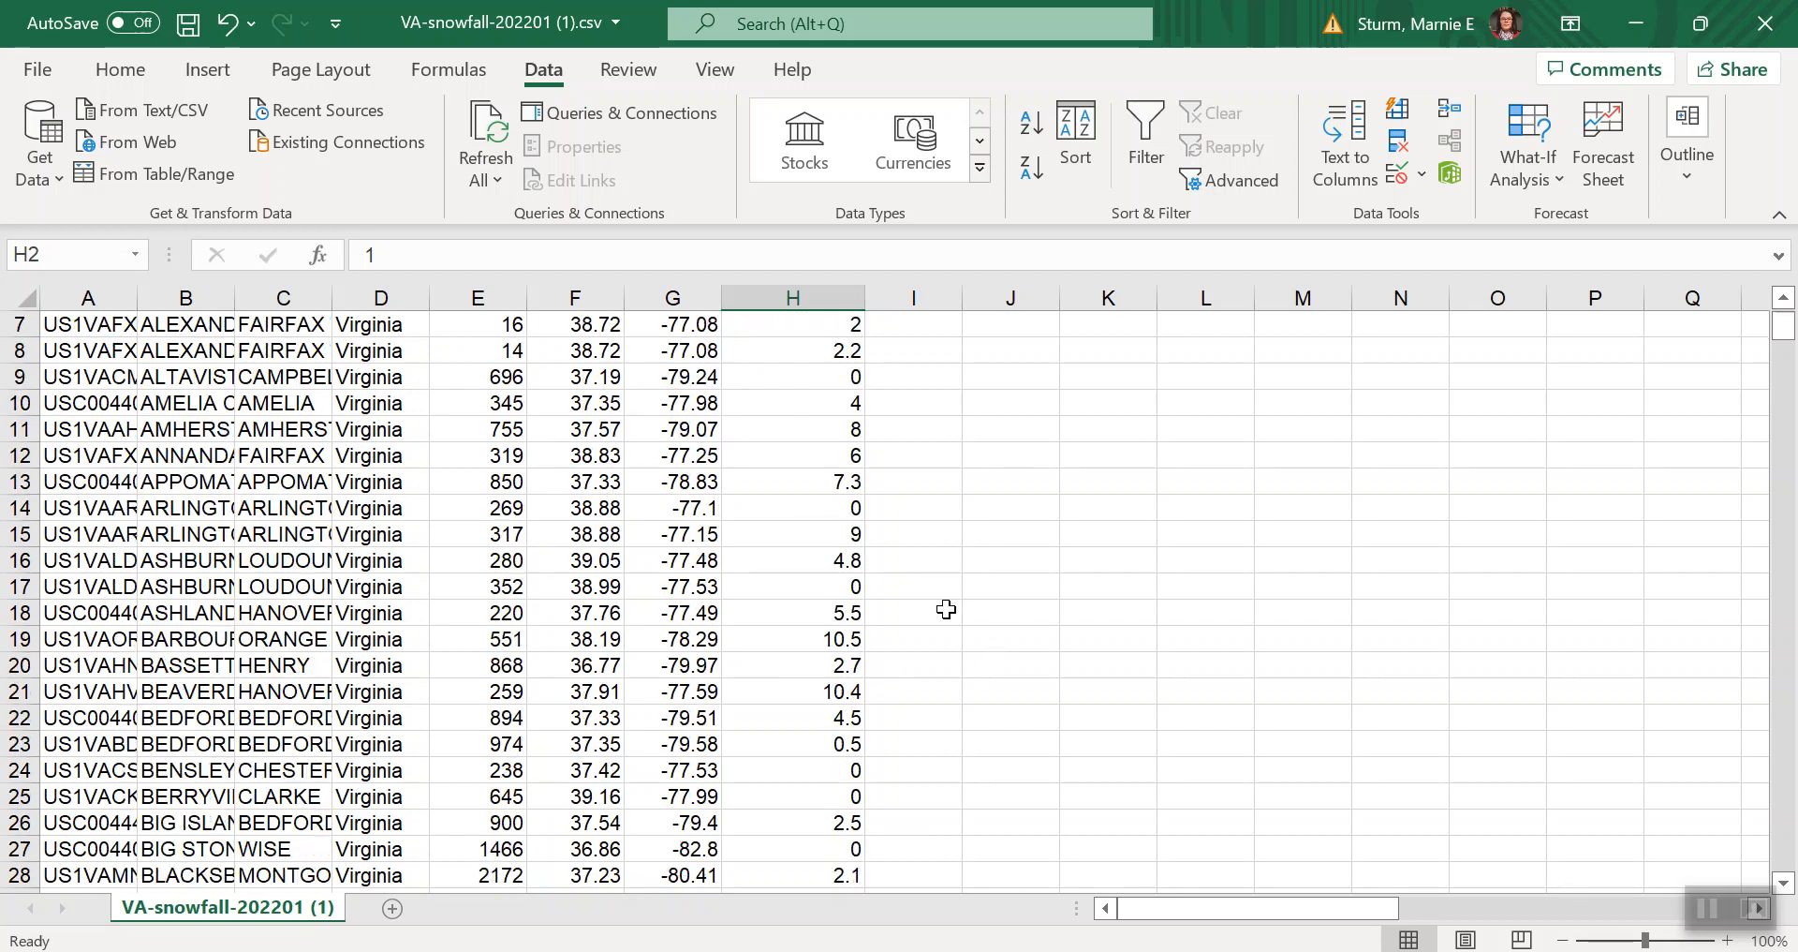
{"action": "scroll", "coordinate": [946, 610], "scroll_direction": "down", "scroll_amount": 4}
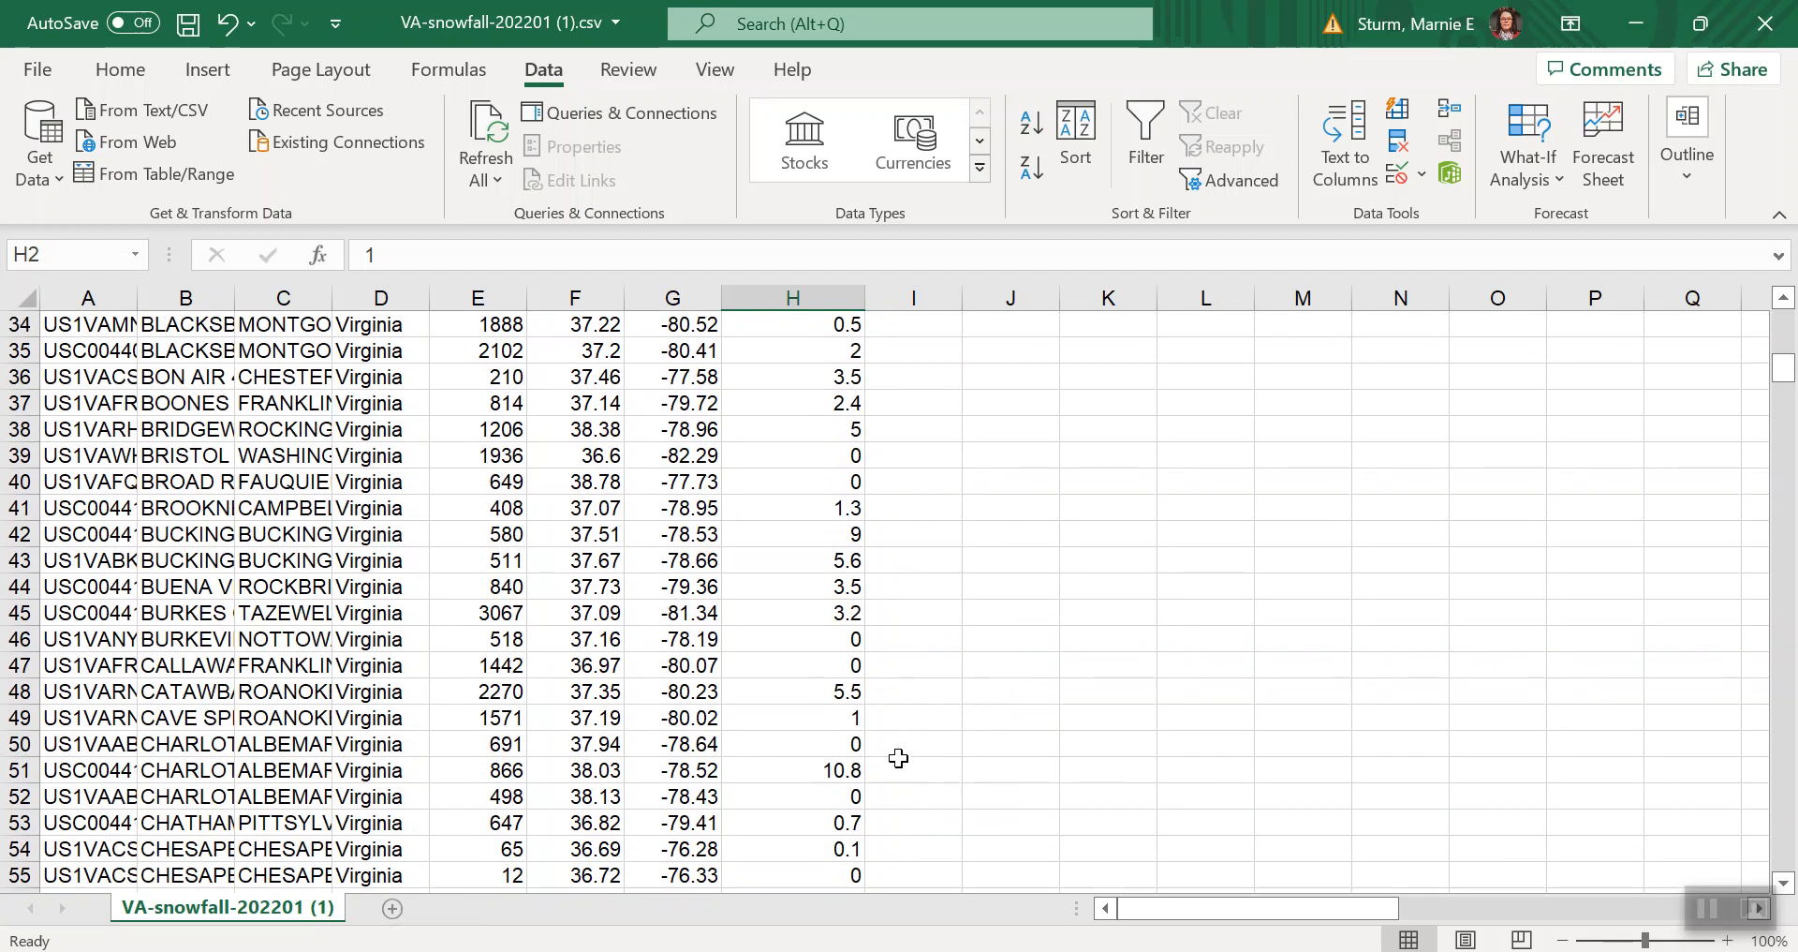
{"action": "left_click", "coordinate": [393, 908]}
{"action": "left_click", "coordinate": [273, 905]}
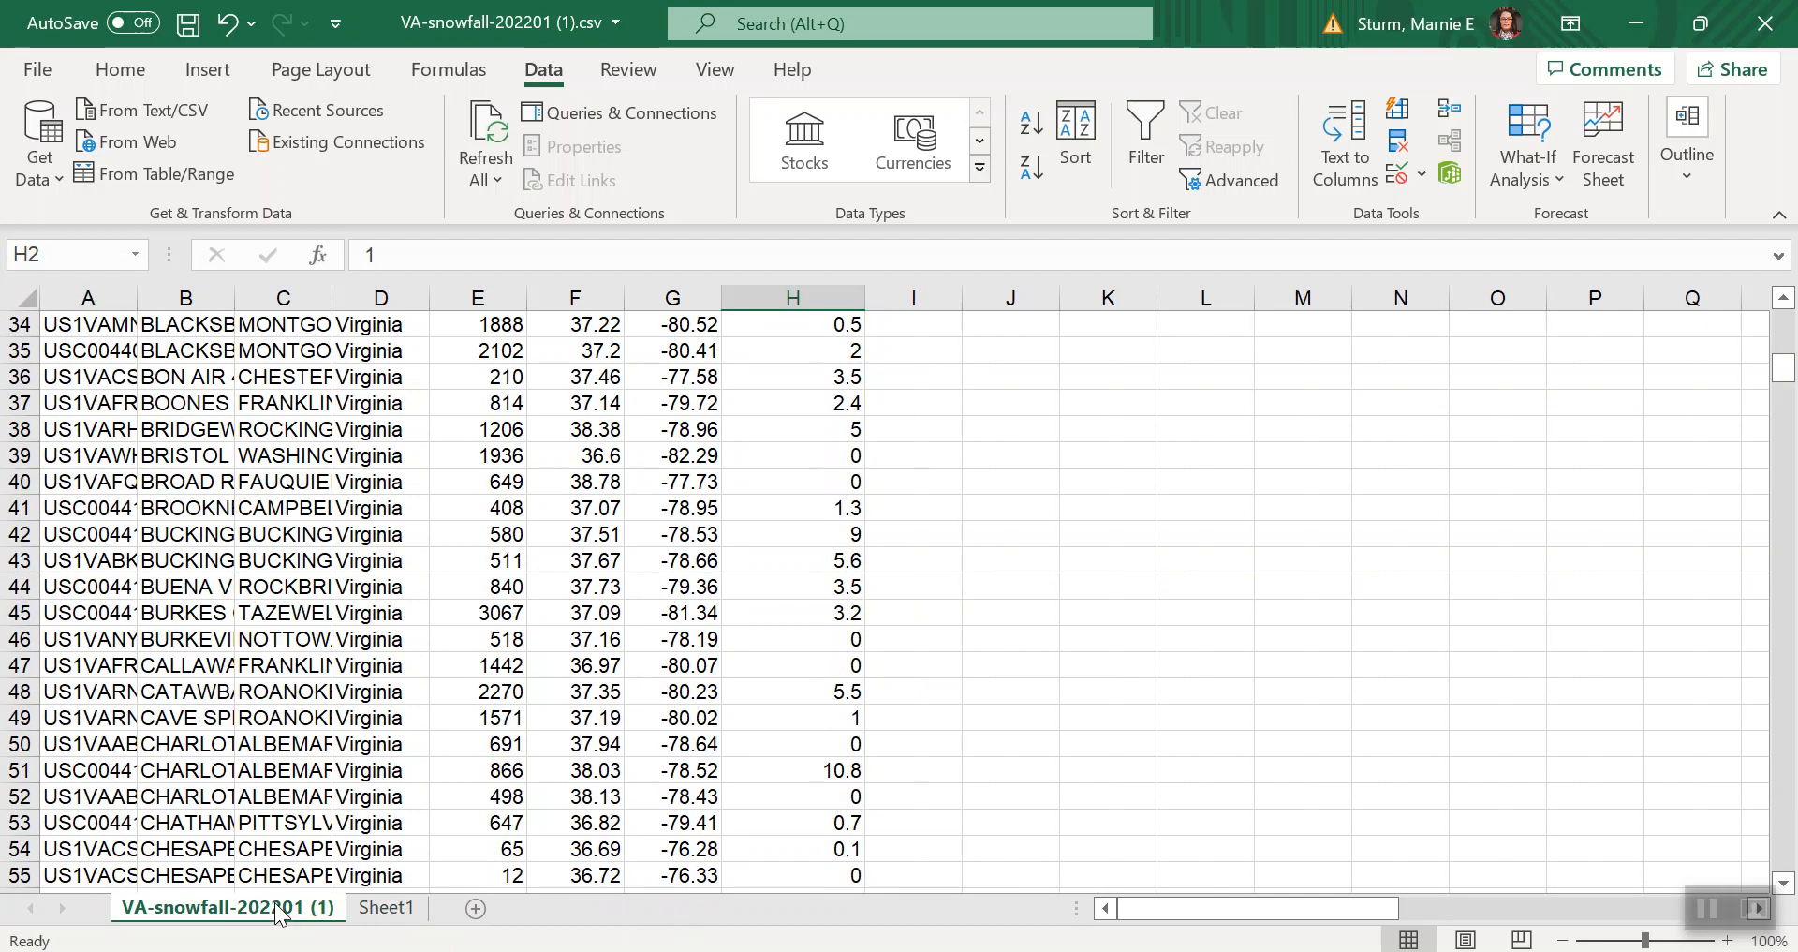
Examine the Virginia station rows down to the end and select the first empty cell below them in column A.
{"action": "scroll", "coordinate": [1045, 787], "scroll_direction": "down", "scroll_amount": 14}
{"action": "scroll", "coordinate": [1044, 786], "scroll_direction": "down", "scroll_amount": 20}
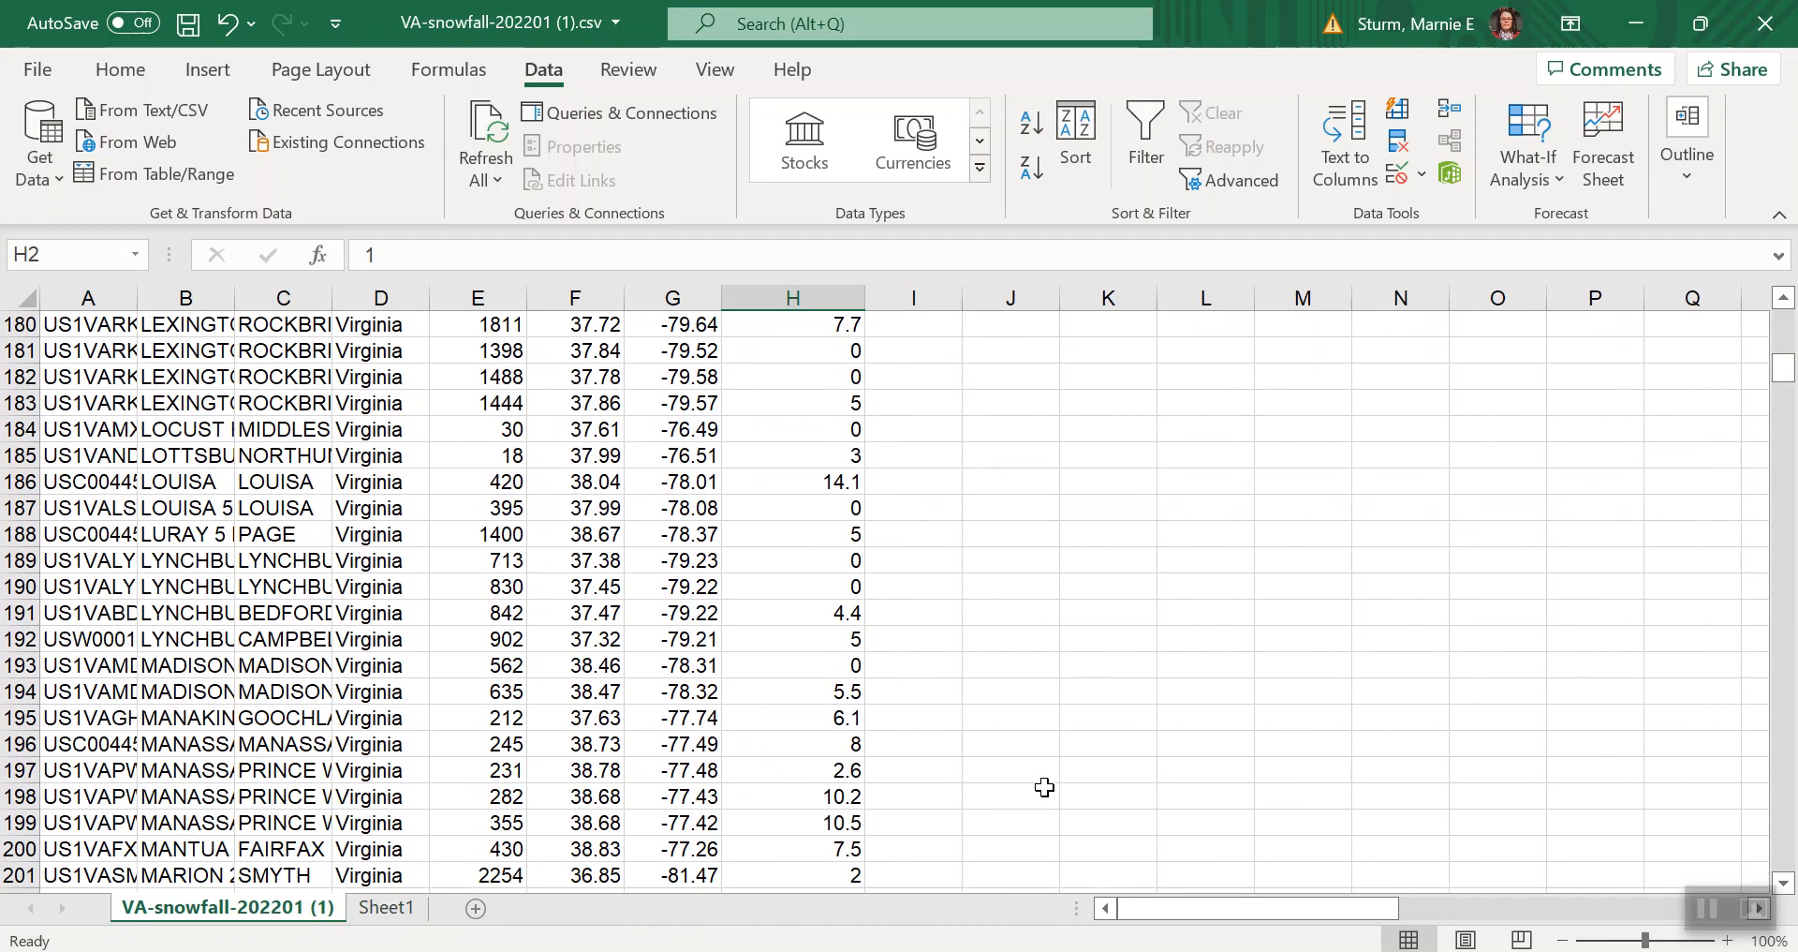
{"action": "scroll", "coordinate": [1044, 787], "scroll_direction": "down", "scroll_amount": 20}
{"action": "scroll", "coordinate": [1045, 787], "scroll_direction": "up", "scroll_amount": 7}
{"action": "scroll", "coordinate": [1045, 787], "scroll_direction": "up", "scroll_amount": 11}
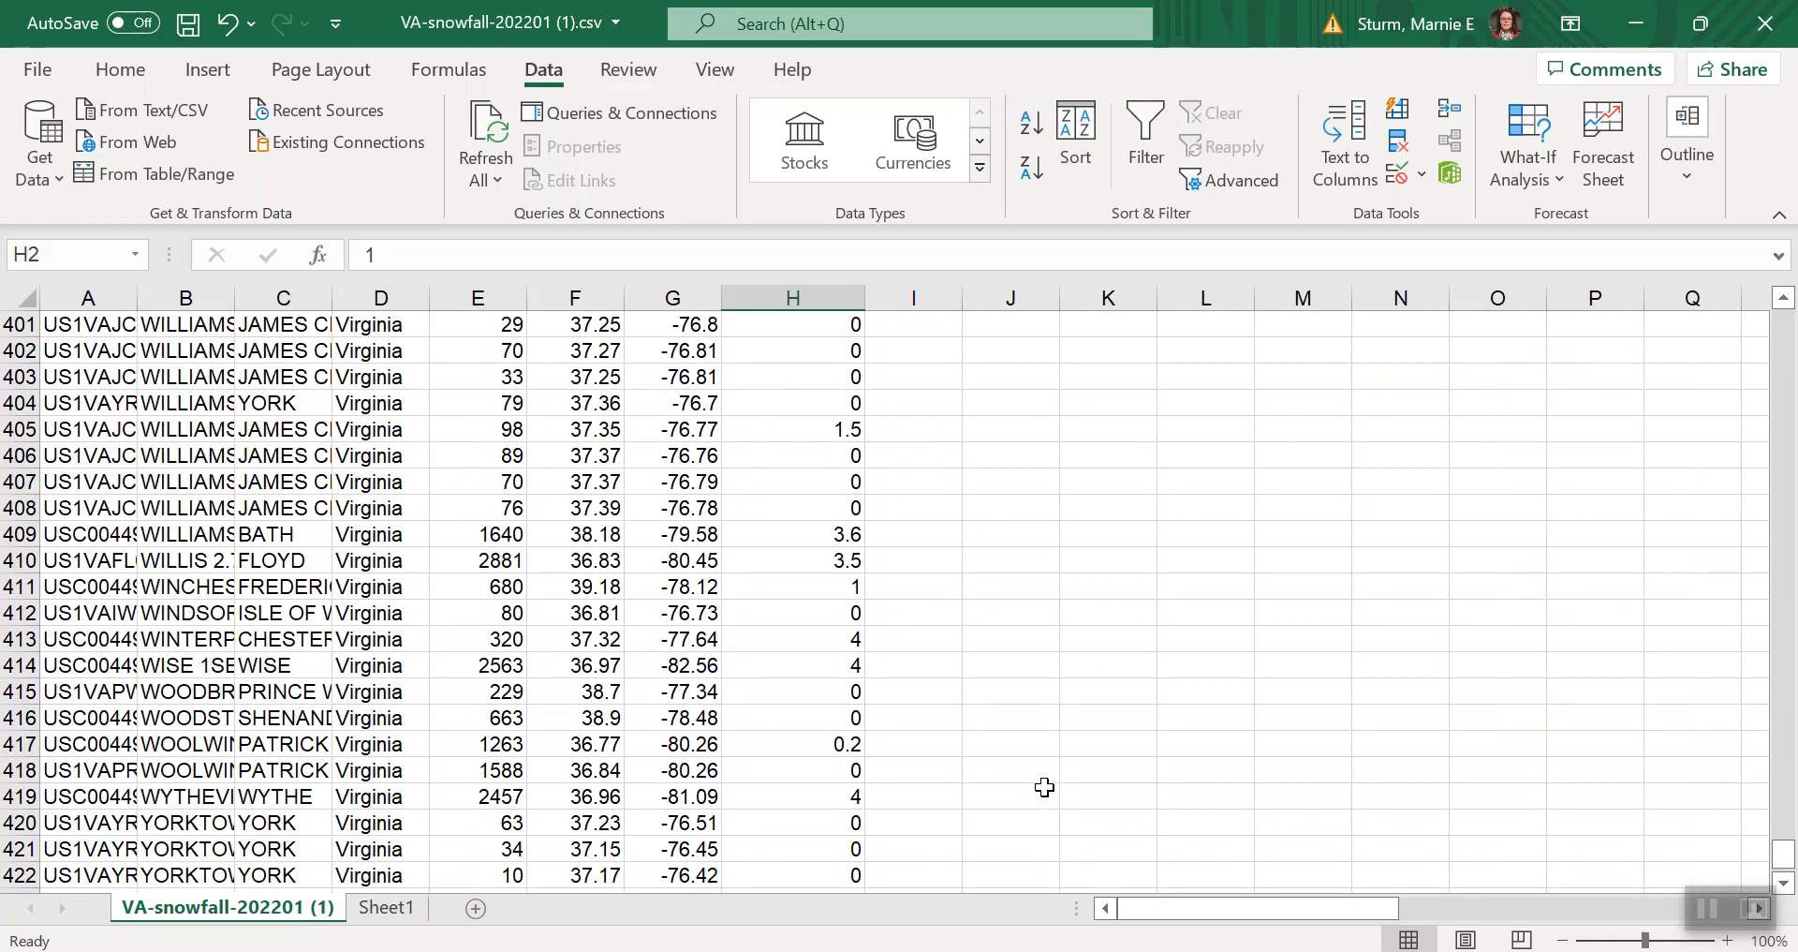
{"action": "scroll", "coordinate": [892, 630], "scroll_direction": "down", "scroll_amount": 4}
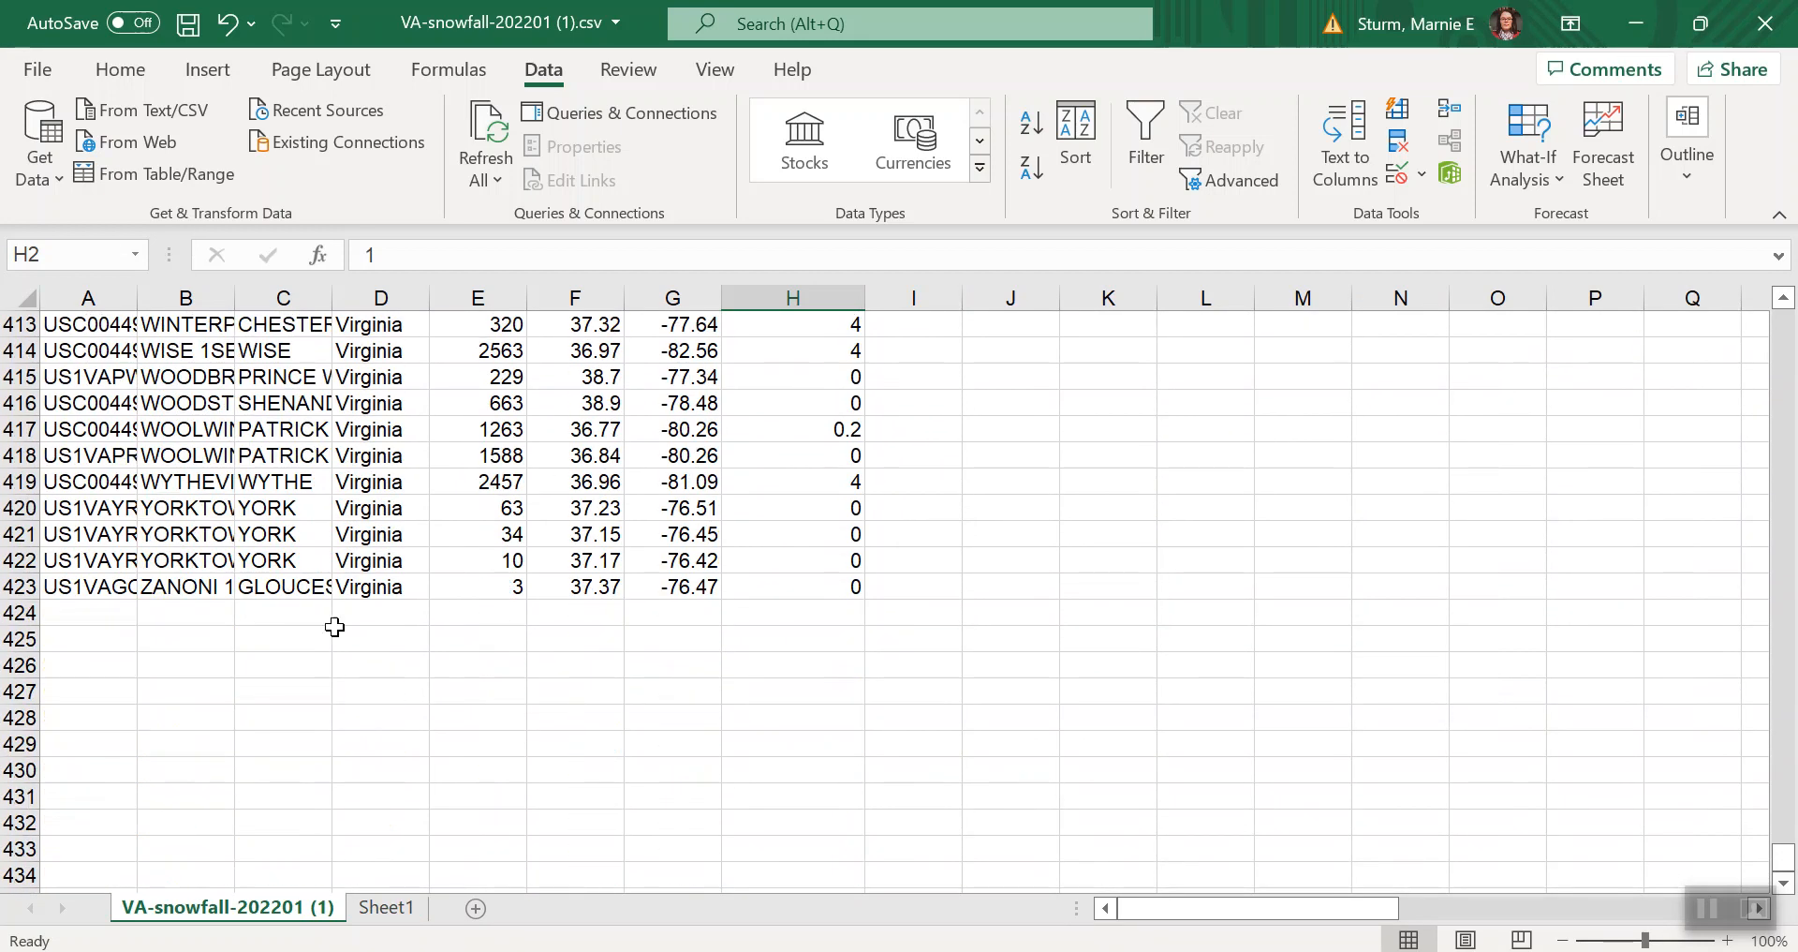
{"action": "left_click", "coordinate": [57, 614]}
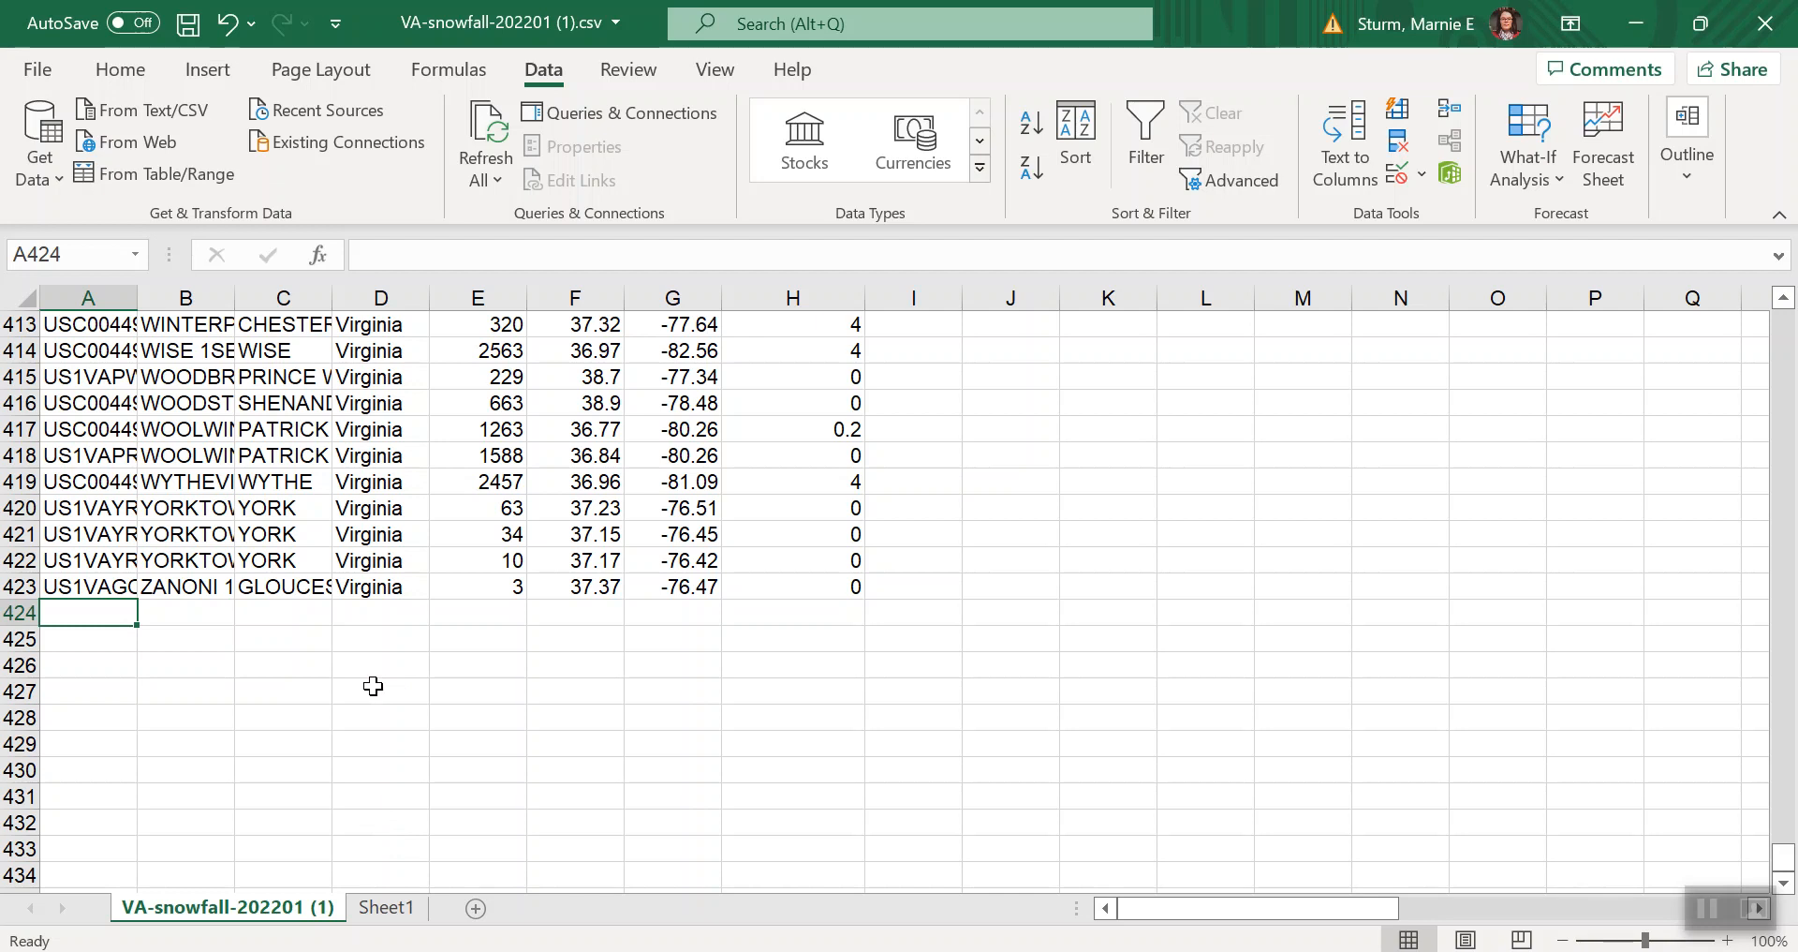
Rename the new Sheet1 worksheet as WV, leaving its cell A1 empty.
{"action": "left_click", "coordinate": [402, 916]}
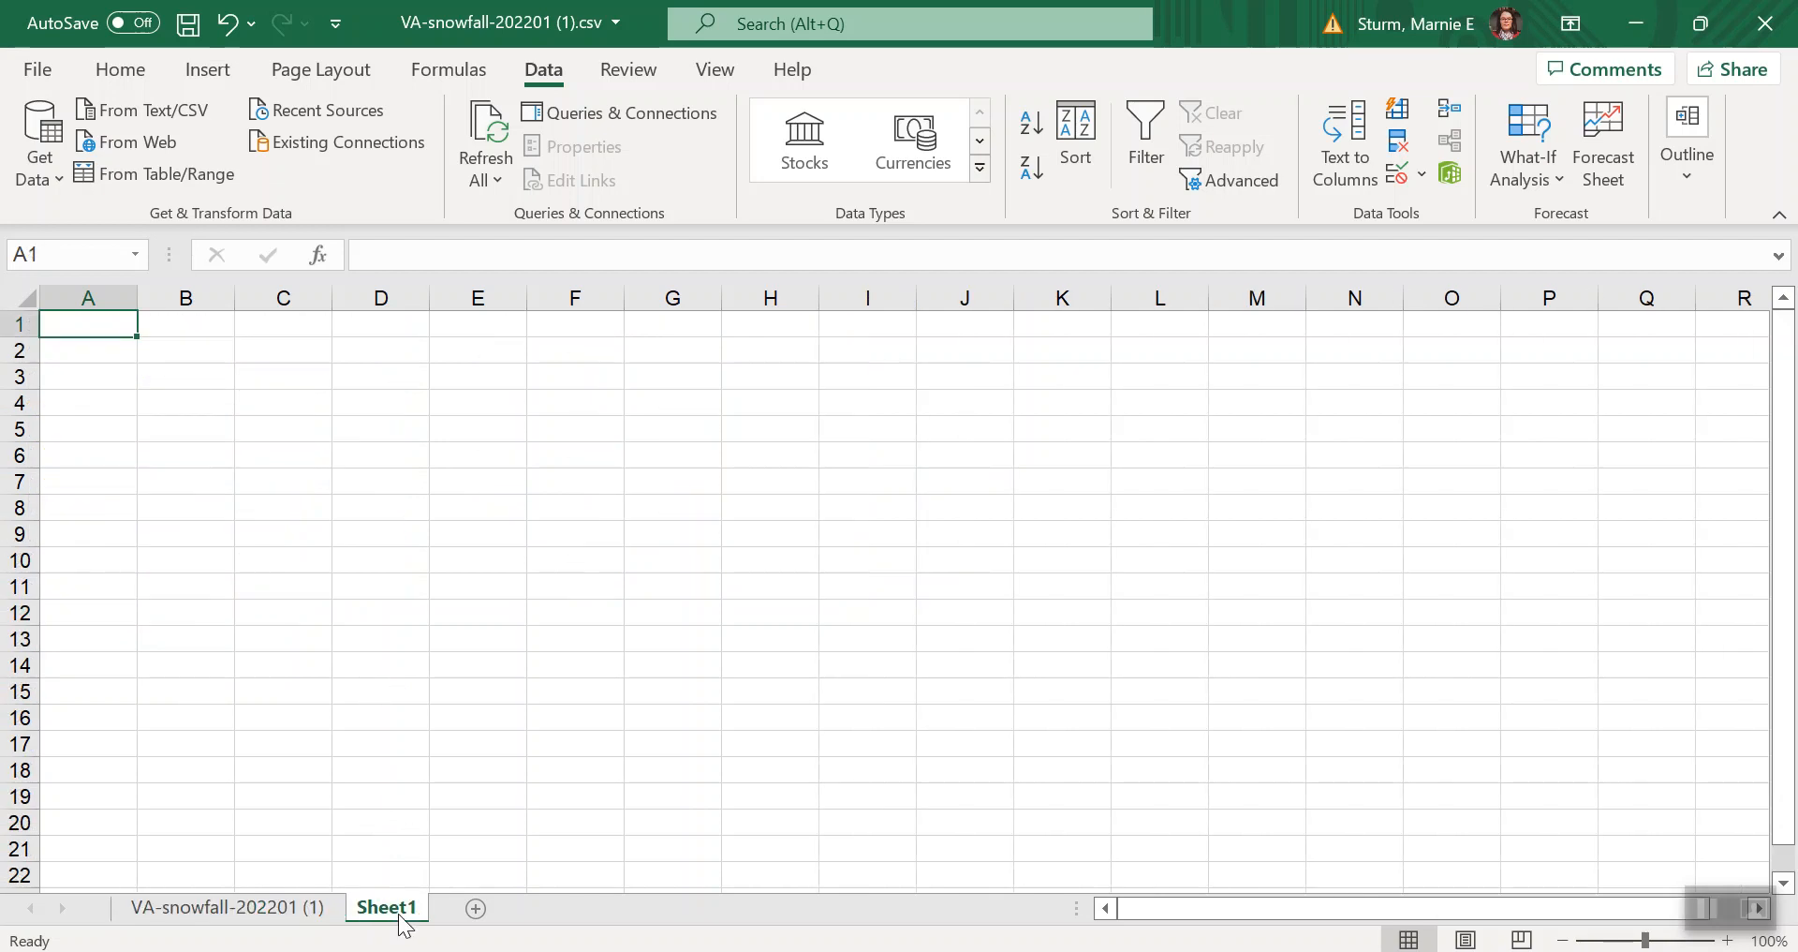
{"action": "type", "text": "WV"}
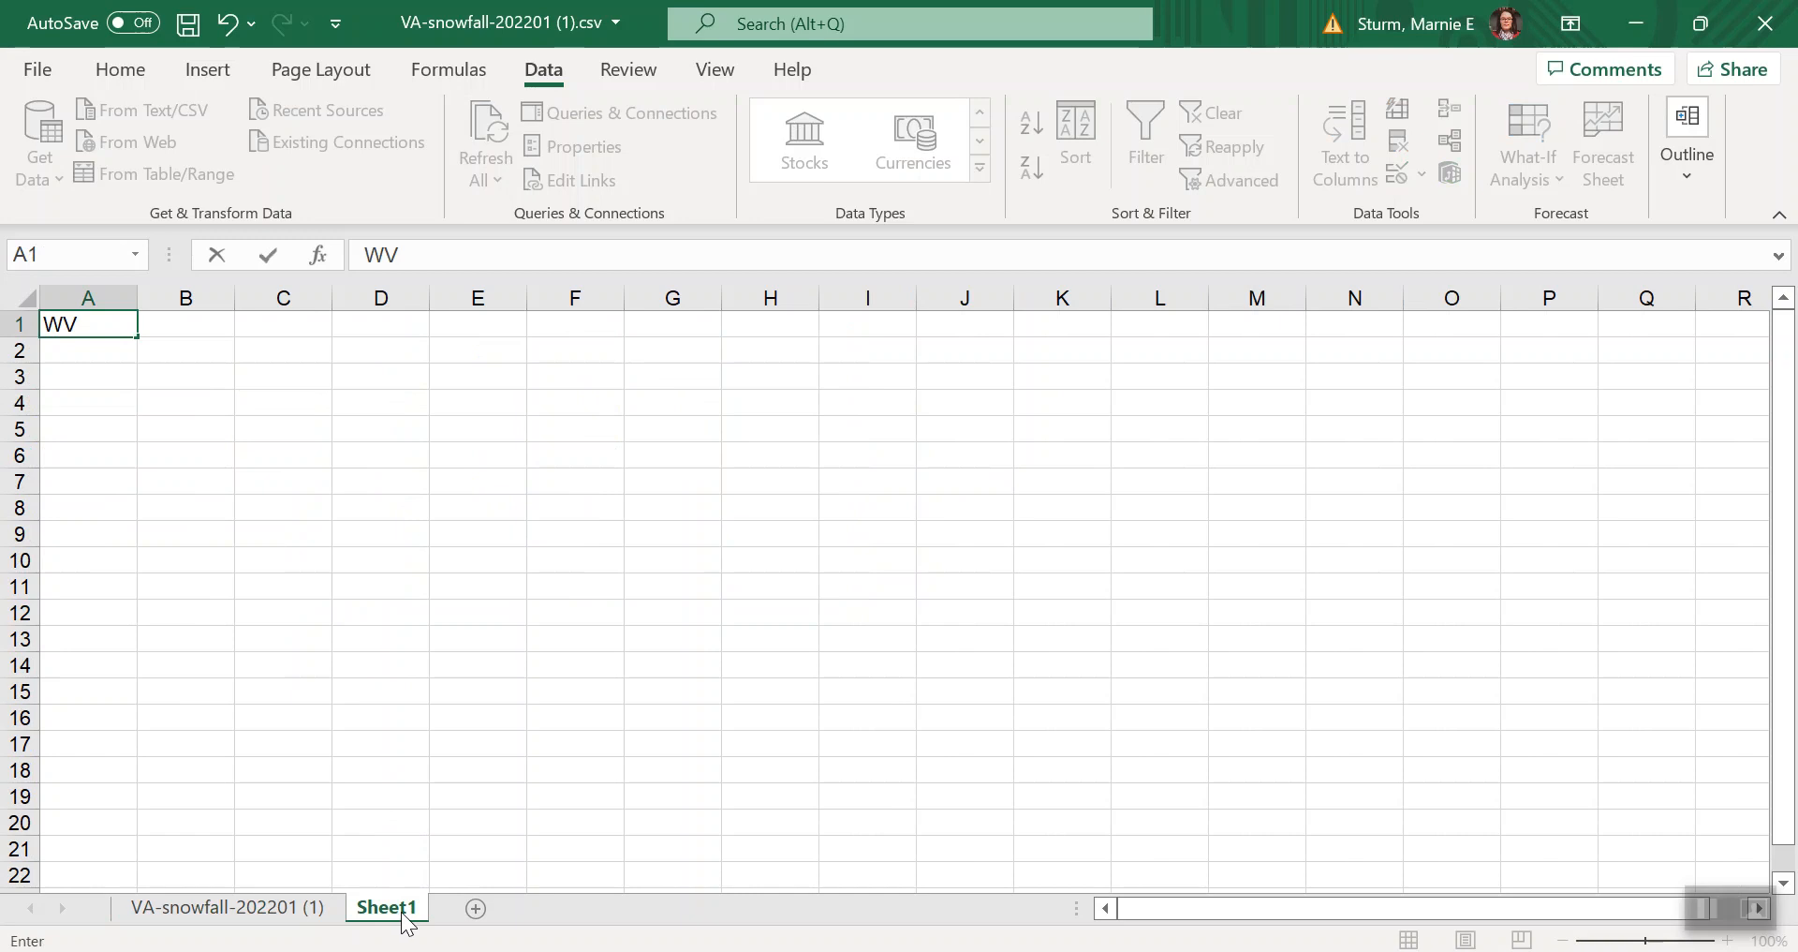
{"action": "key", "text": "BackSpace"}
{"action": "key", "text": "BackSpace"}
{"action": "key", "text": "Escape"}
{"action": "key", "text": "alt+h"}
{"action": "type", "text": "orWV"}
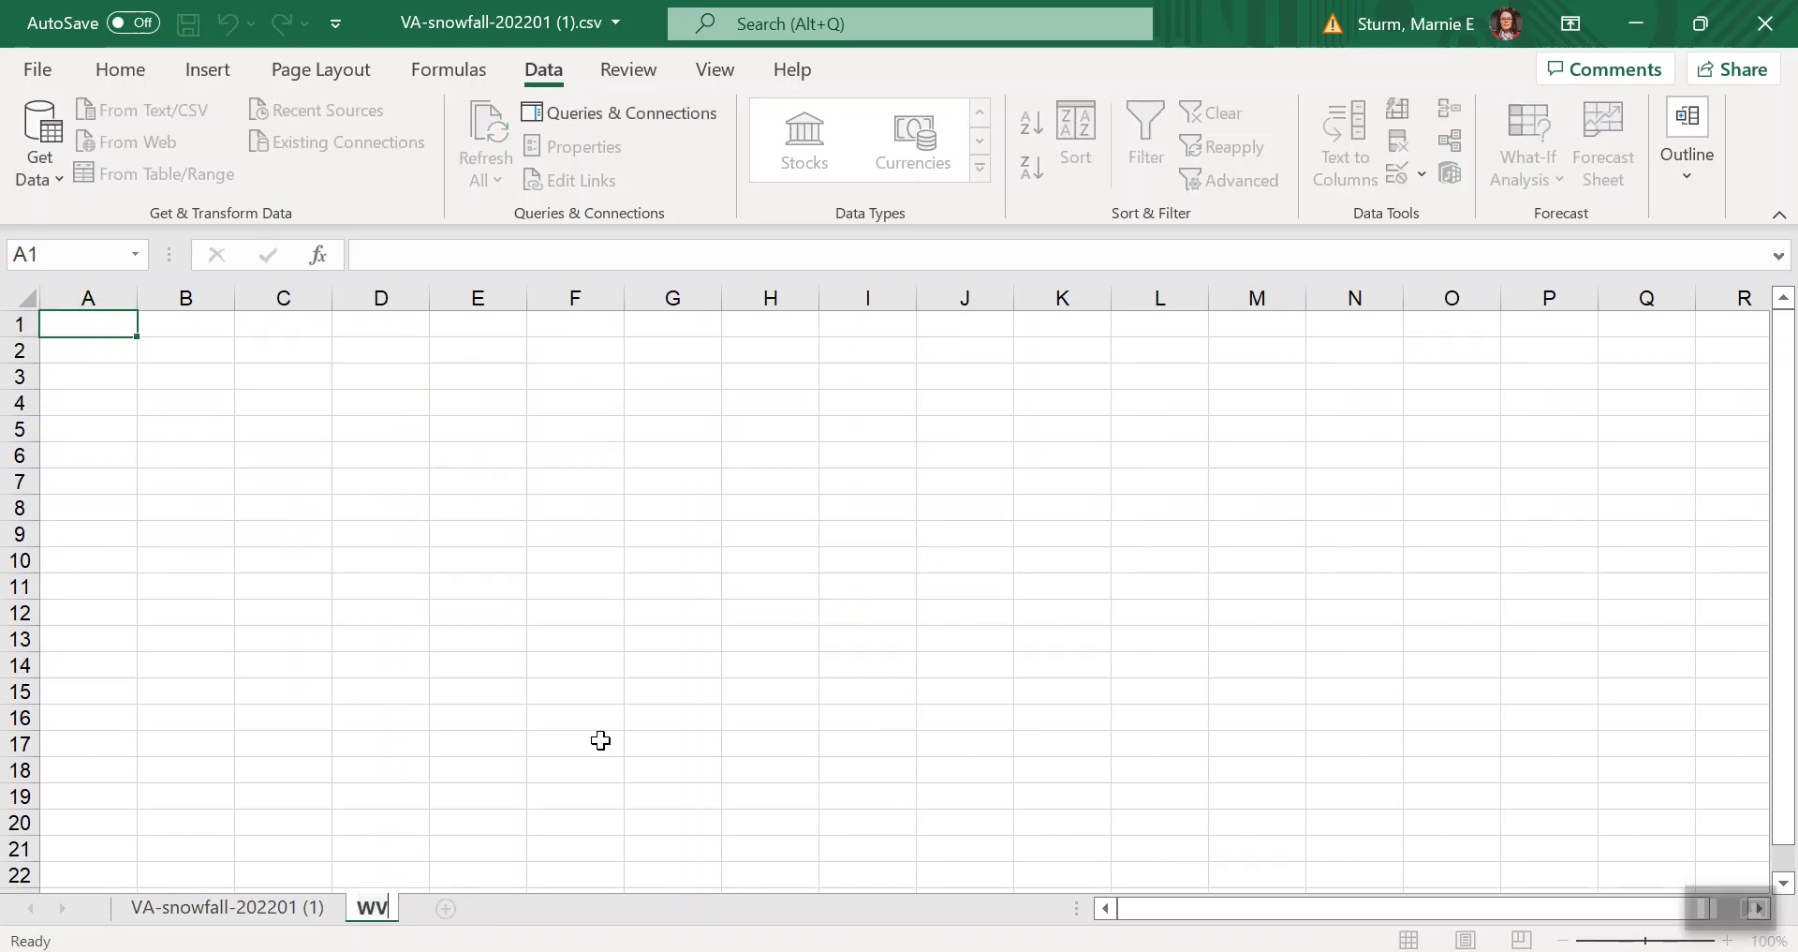
{"action": "left_click", "coordinate": [567, 768]}
Add another worksheet after WV and name it PA.
{"action": "left_click", "coordinate": [445, 908]}
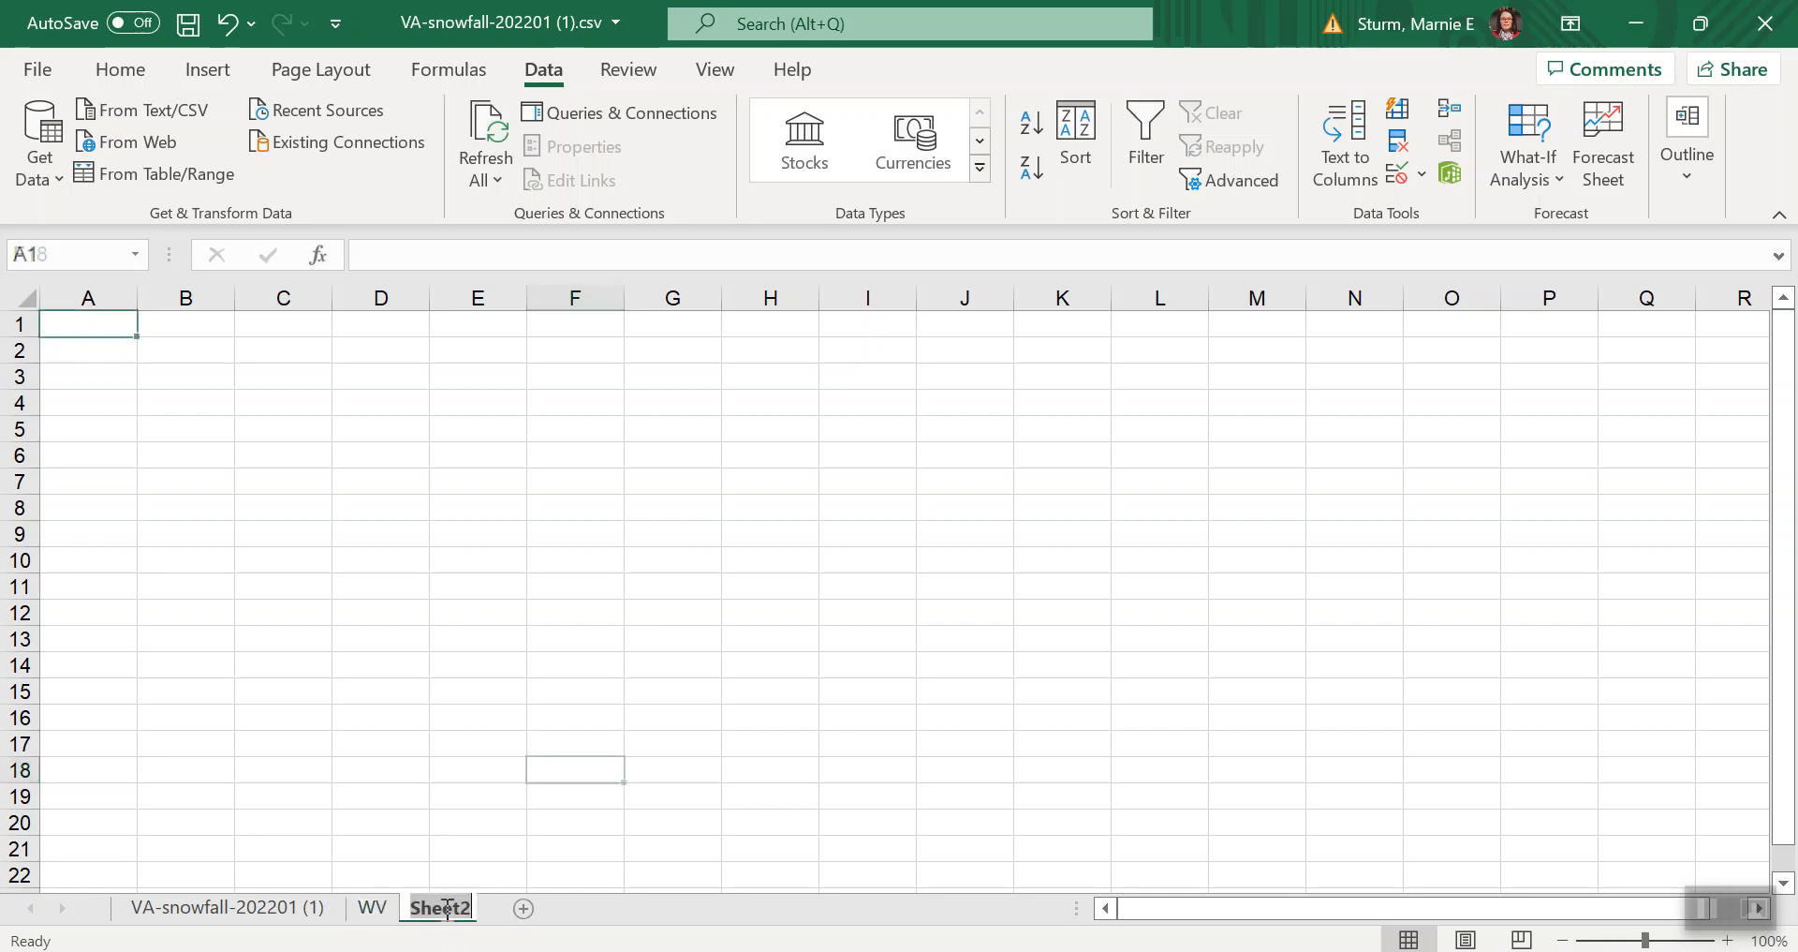
{"action": "double_click", "coordinate": [446, 908]}
{"action": "type", "text": "N"}
{"action": "key", "text": "BackSpace"}
{"action": "key", "text": "BackSpace"}
{"action": "key", "text": "Return"}
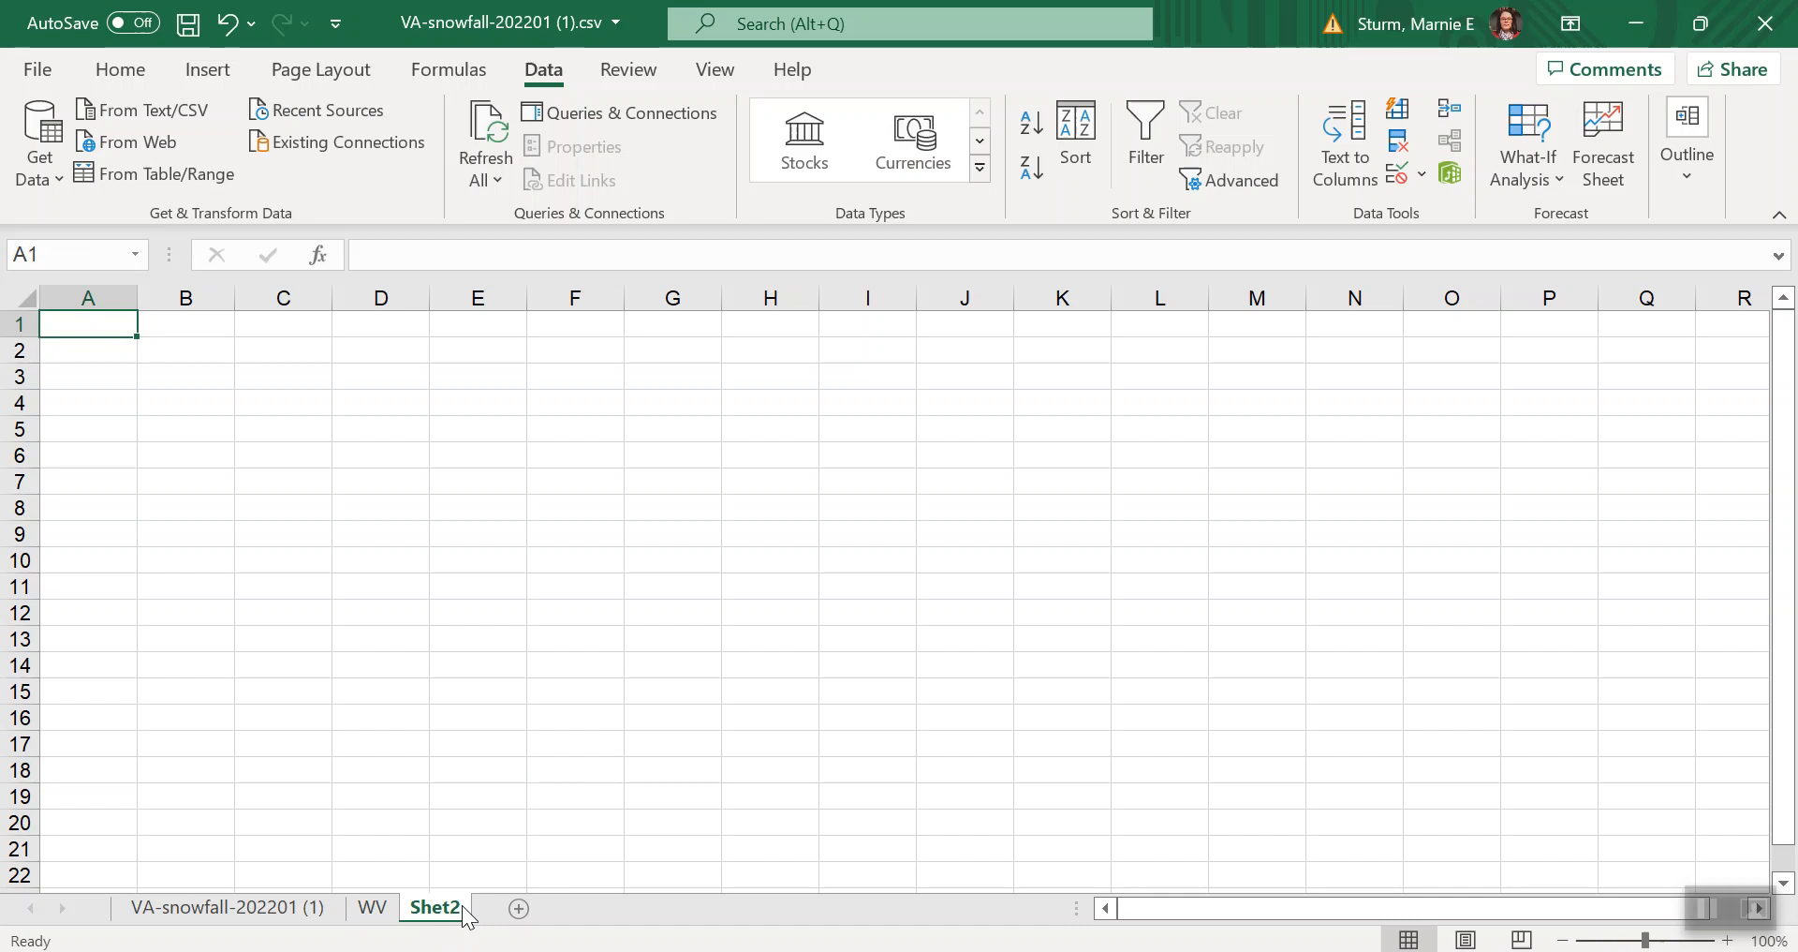
{"action": "double_click", "coordinate": [435, 907]}
{"action": "type", "text": "PA"}
{"action": "left_click", "coordinate": [588, 843]}
Add a worksheet after PA and name it TOTALS.
{"action": "left_click", "coordinate": [494, 908]}
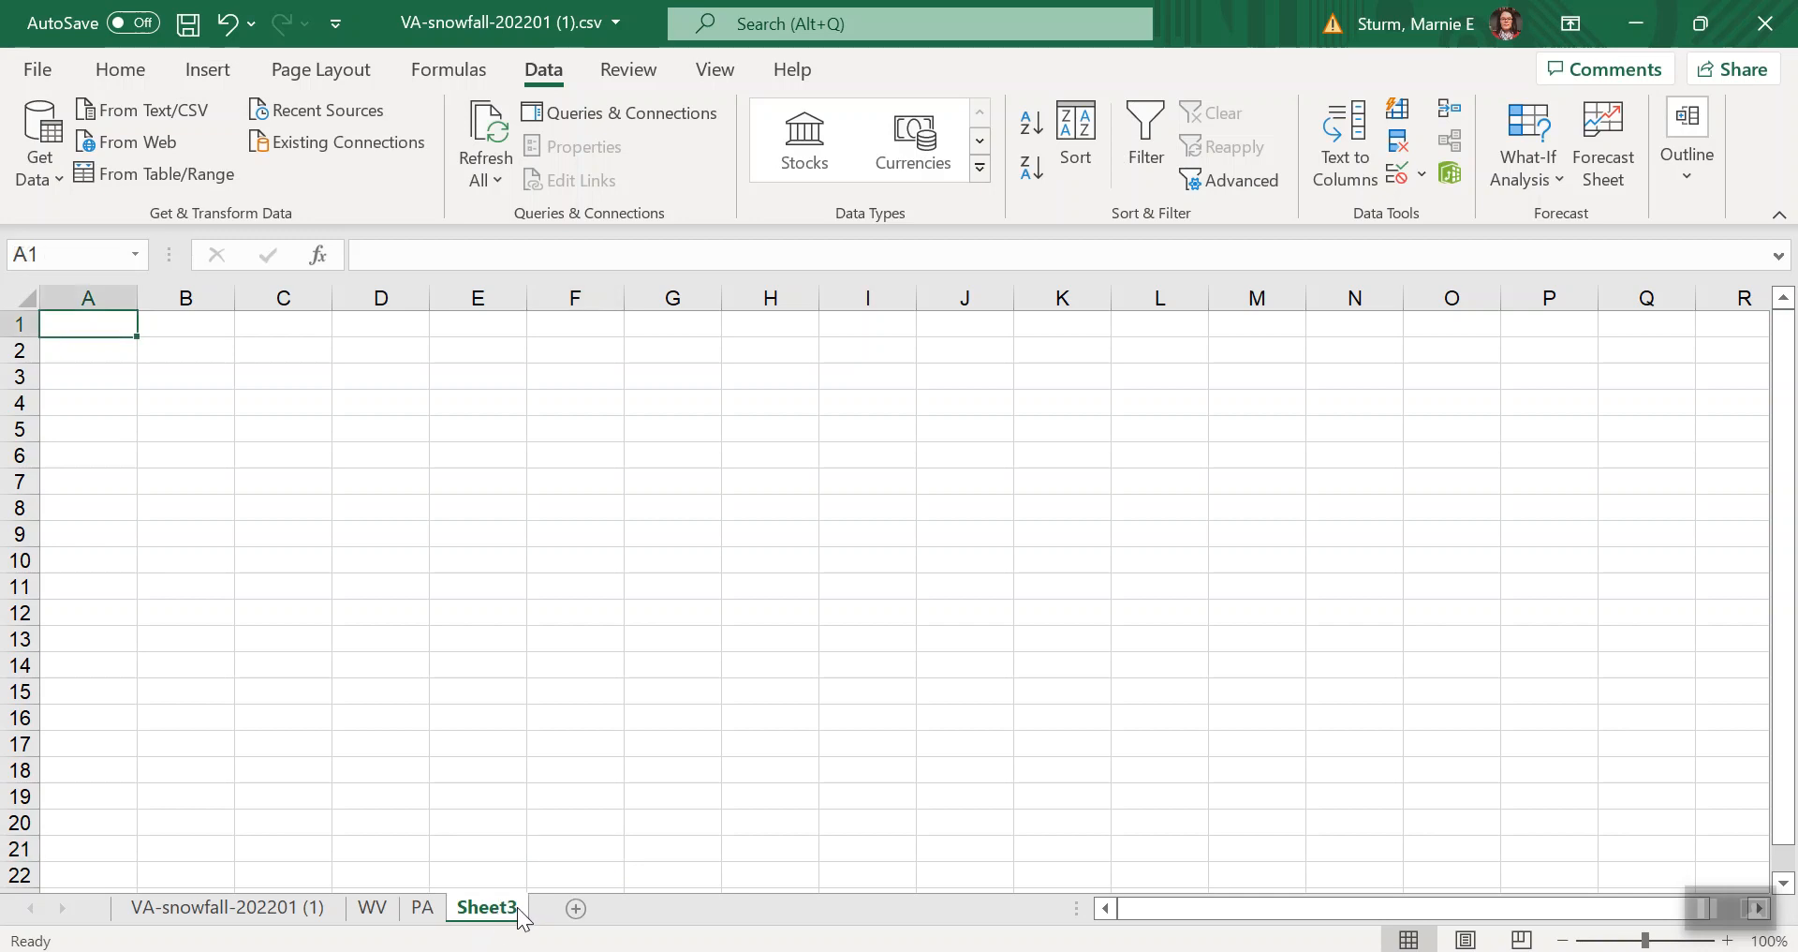
{"action": "double_click", "coordinate": [500, 906]}
{"action": "type", "text": "T"}
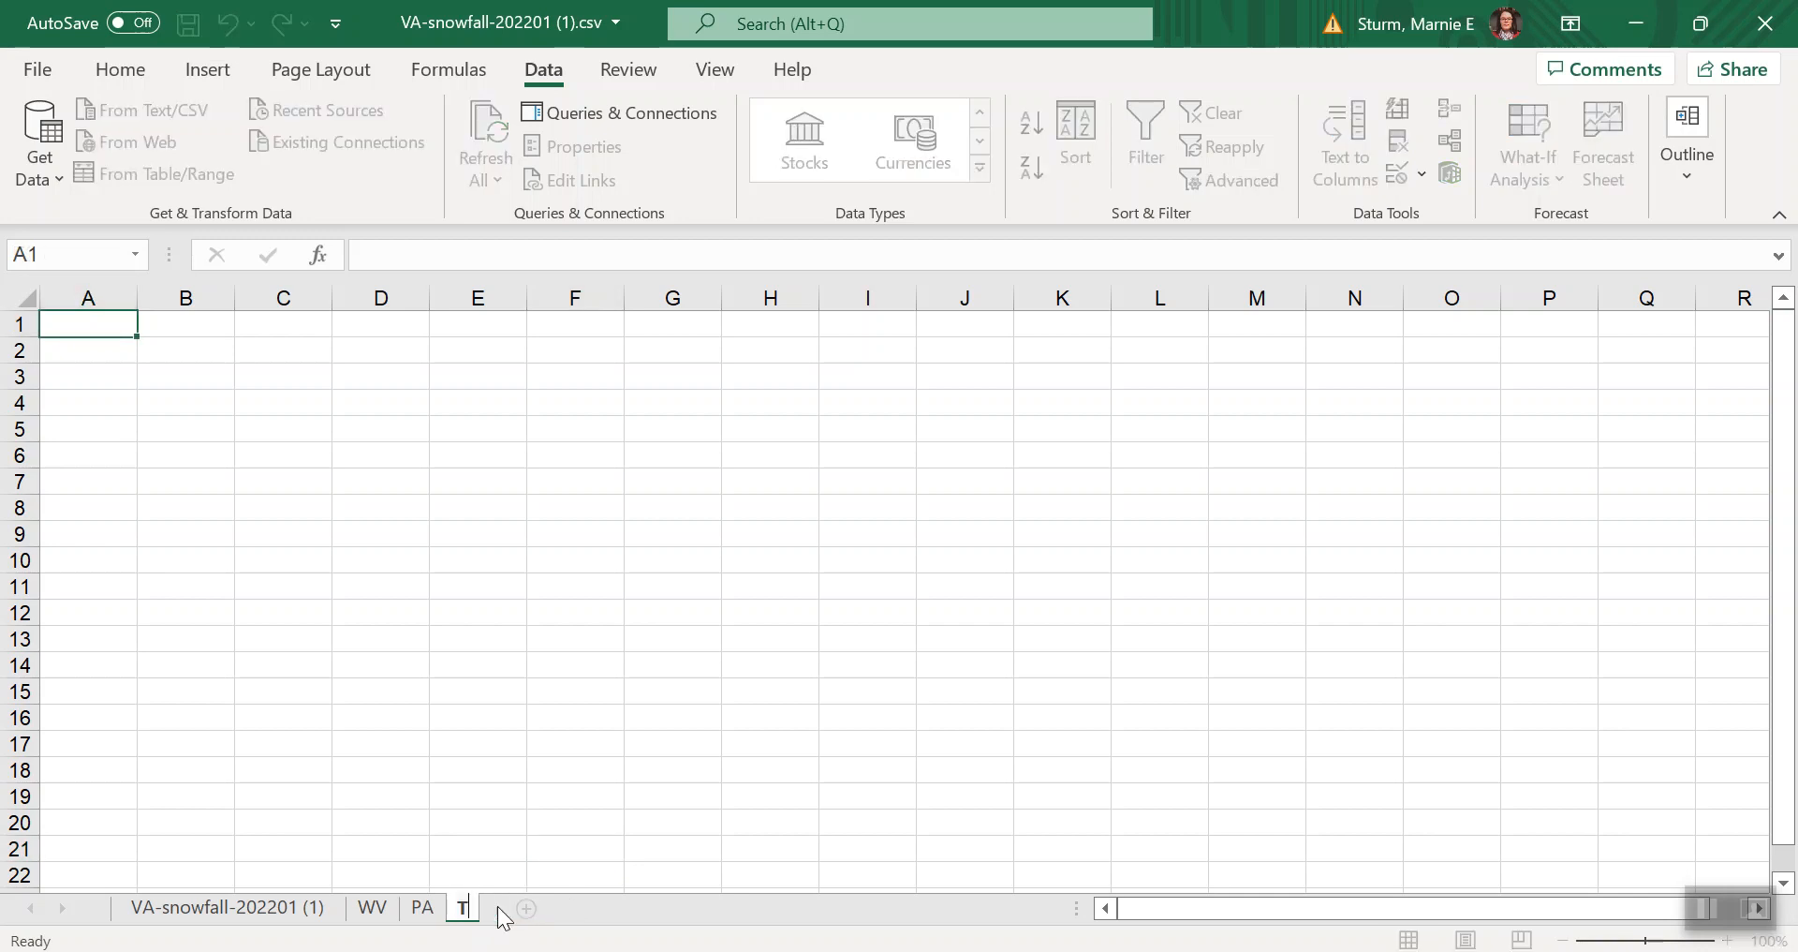
{"action": "type", "text": "OTALS"}
{"action": "left_click", "coordinate": [626, 834]}
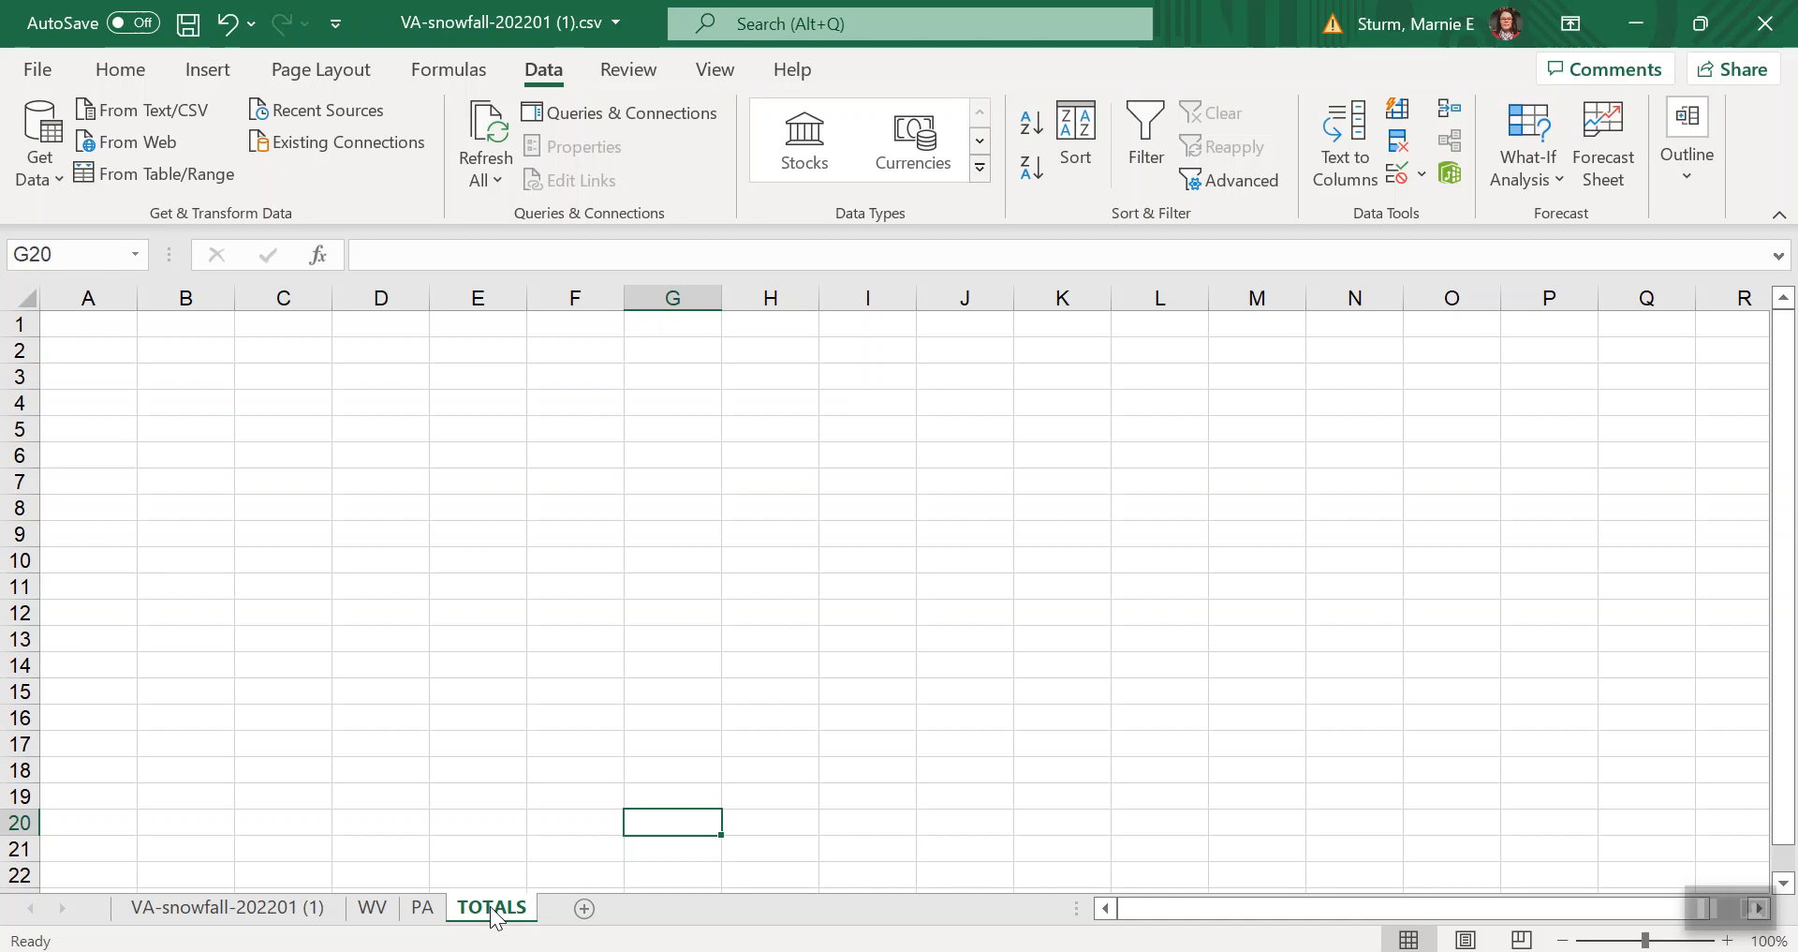
Look through the workbook's state sheets and go back to the header row of the Virginia data.
{"action": "left_click", "coordinate": [422, 910]}
{"action": "left_click", "coordinate": [377, 910]}
{"action": "left_click", "coordinate": [281, 909]}
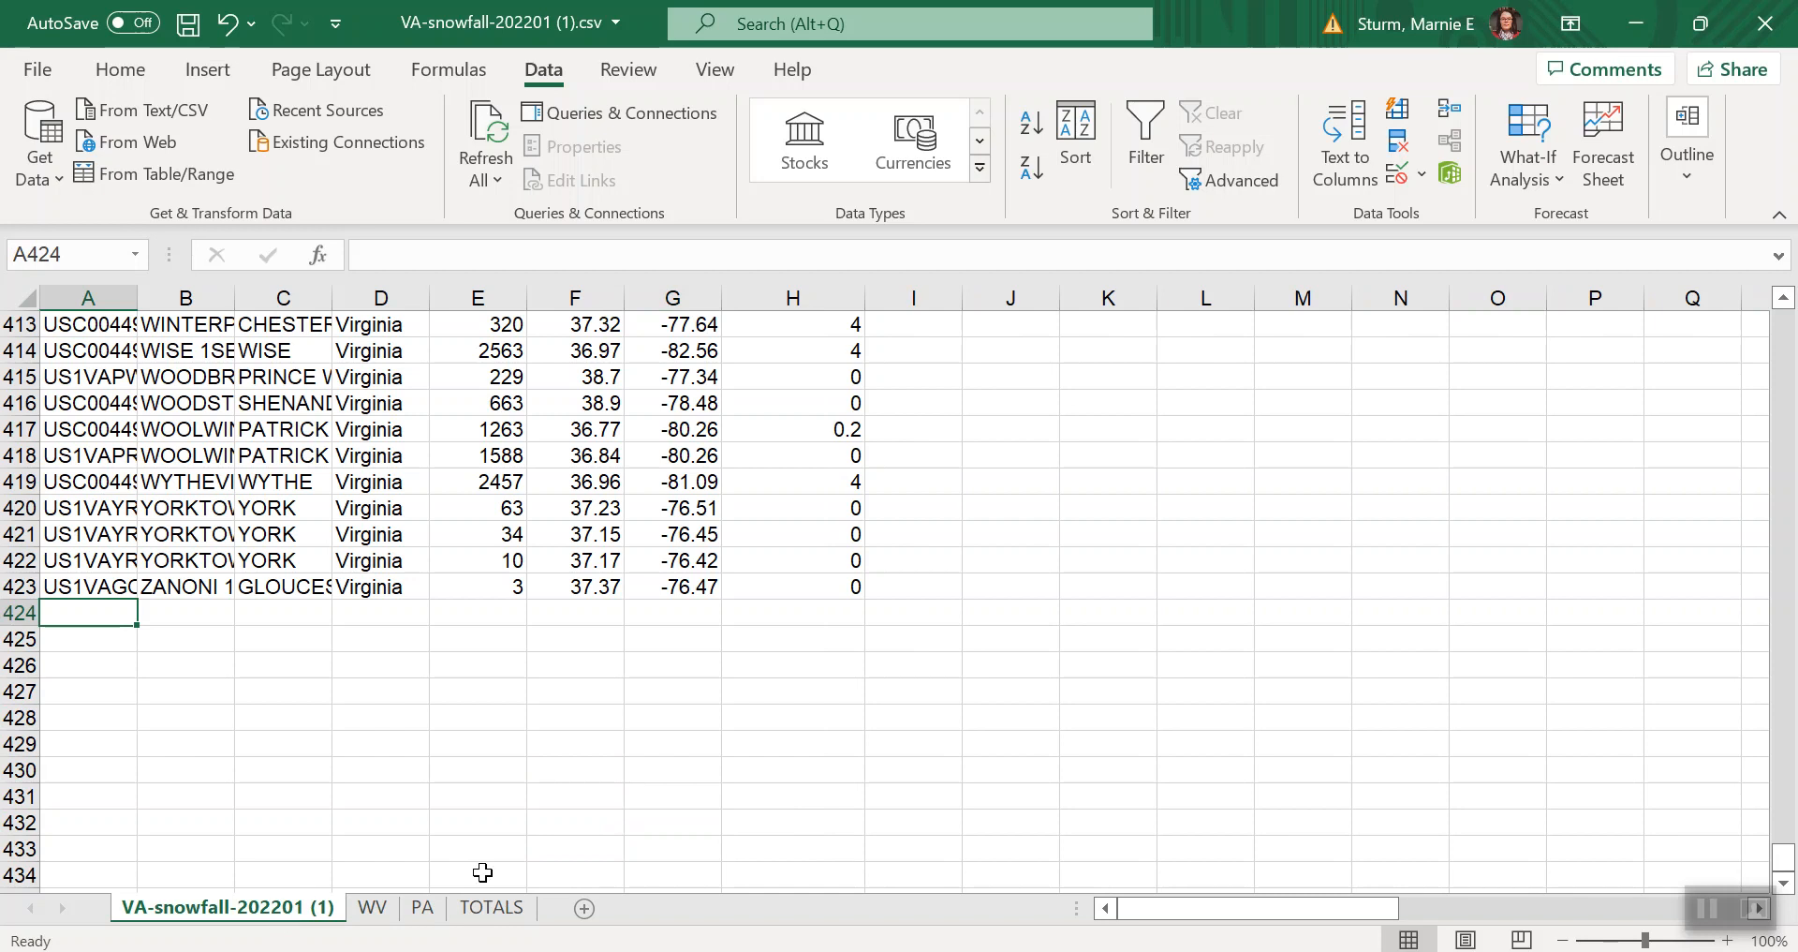
{"action": "left_click", "coordinate": [504, 910]}
{"action": "scroll", "coordinate": [561, 724], "scroll_direction": "up", "scroll_amount": 20}
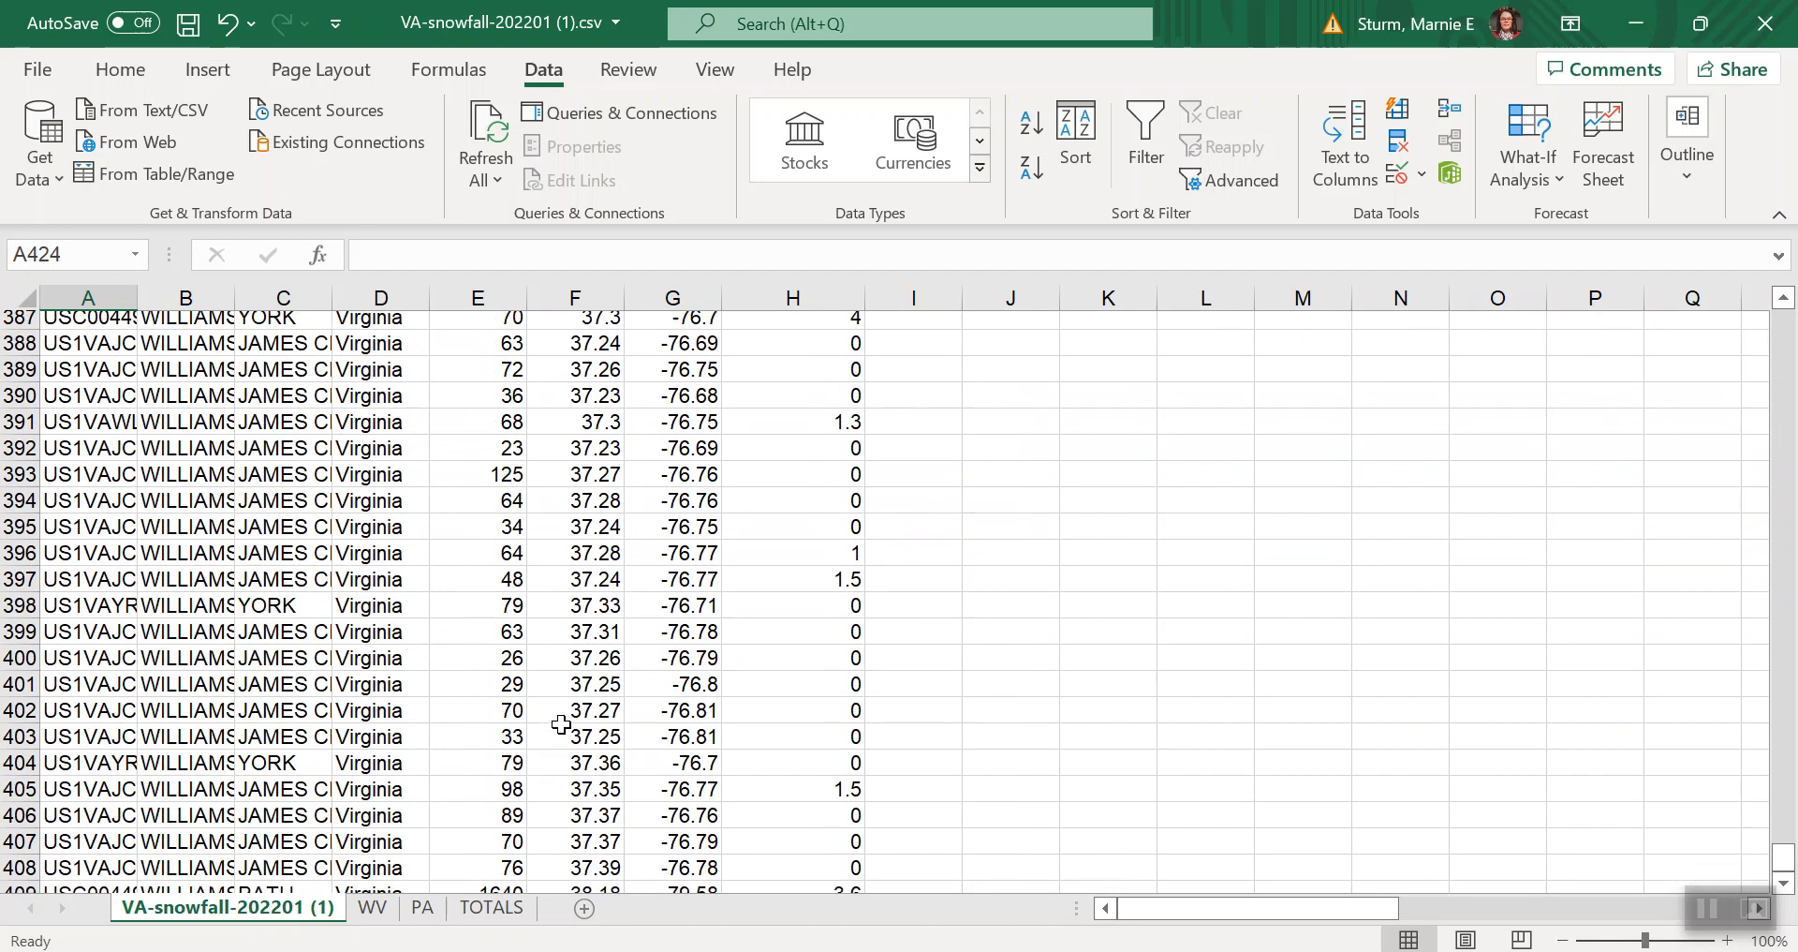
{"action": "scroll", "coordinate": [561, 724], "scroll_direction": "up", "scroll_amount": 20}
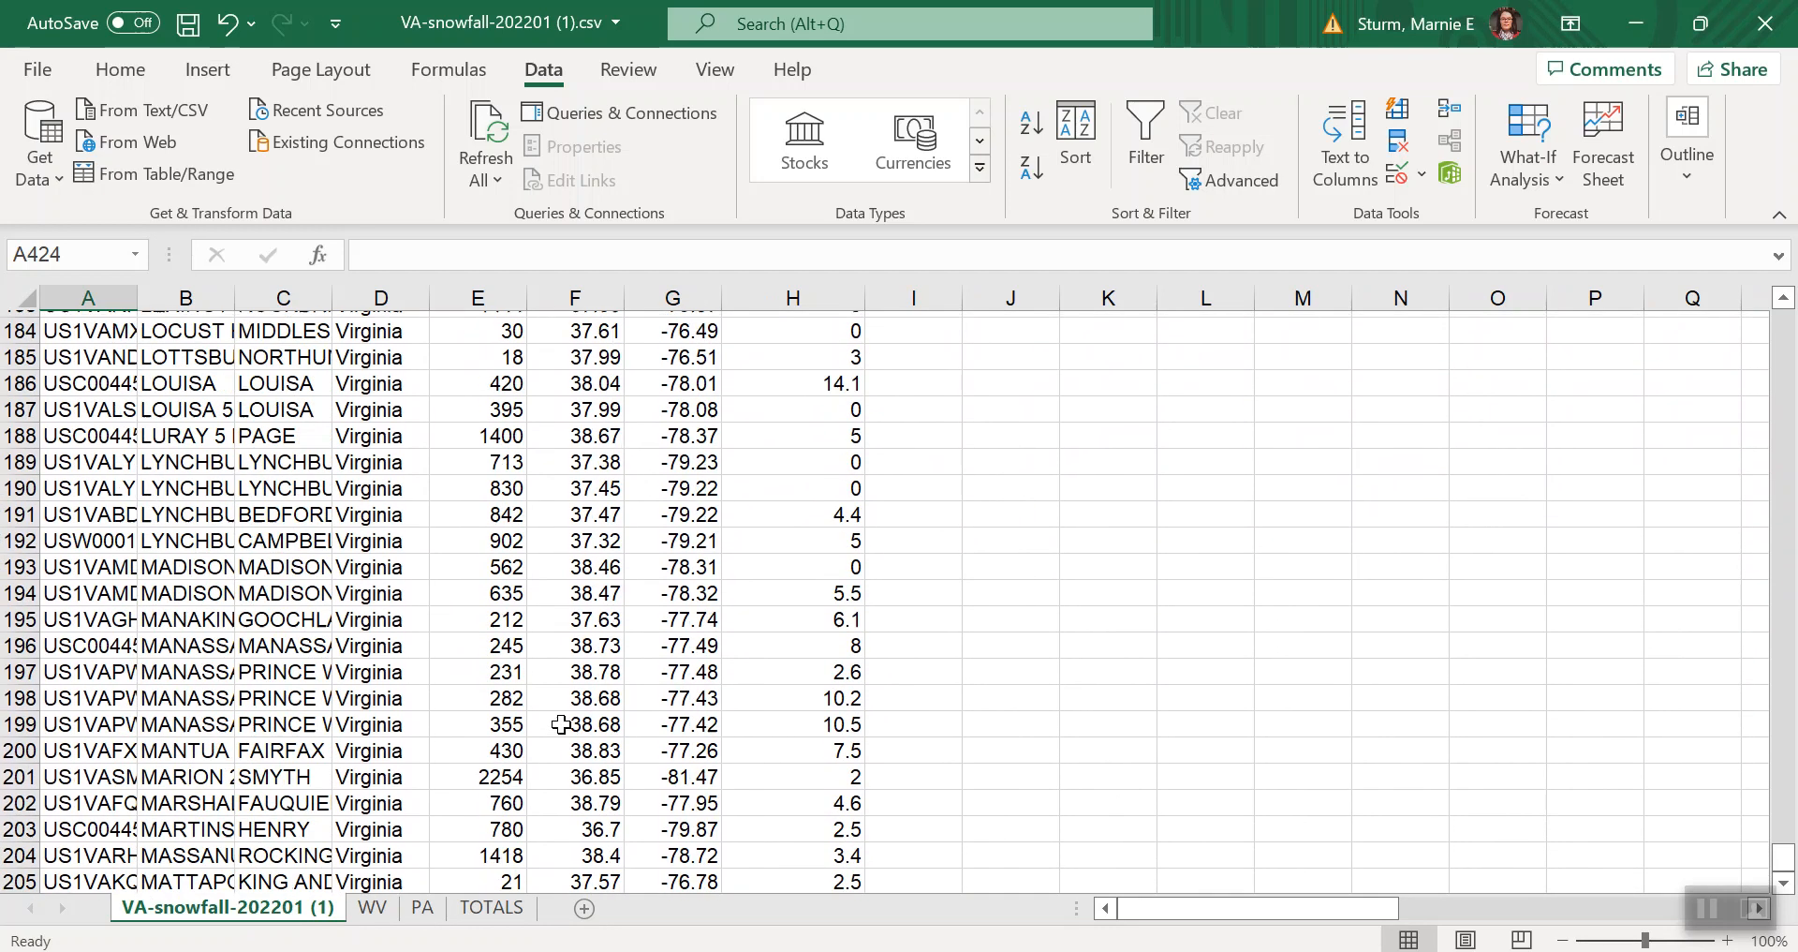
{"action": "scroll", "coordinate": [561, 724], "scroll_direction": "up", "scroll_amount": 17}
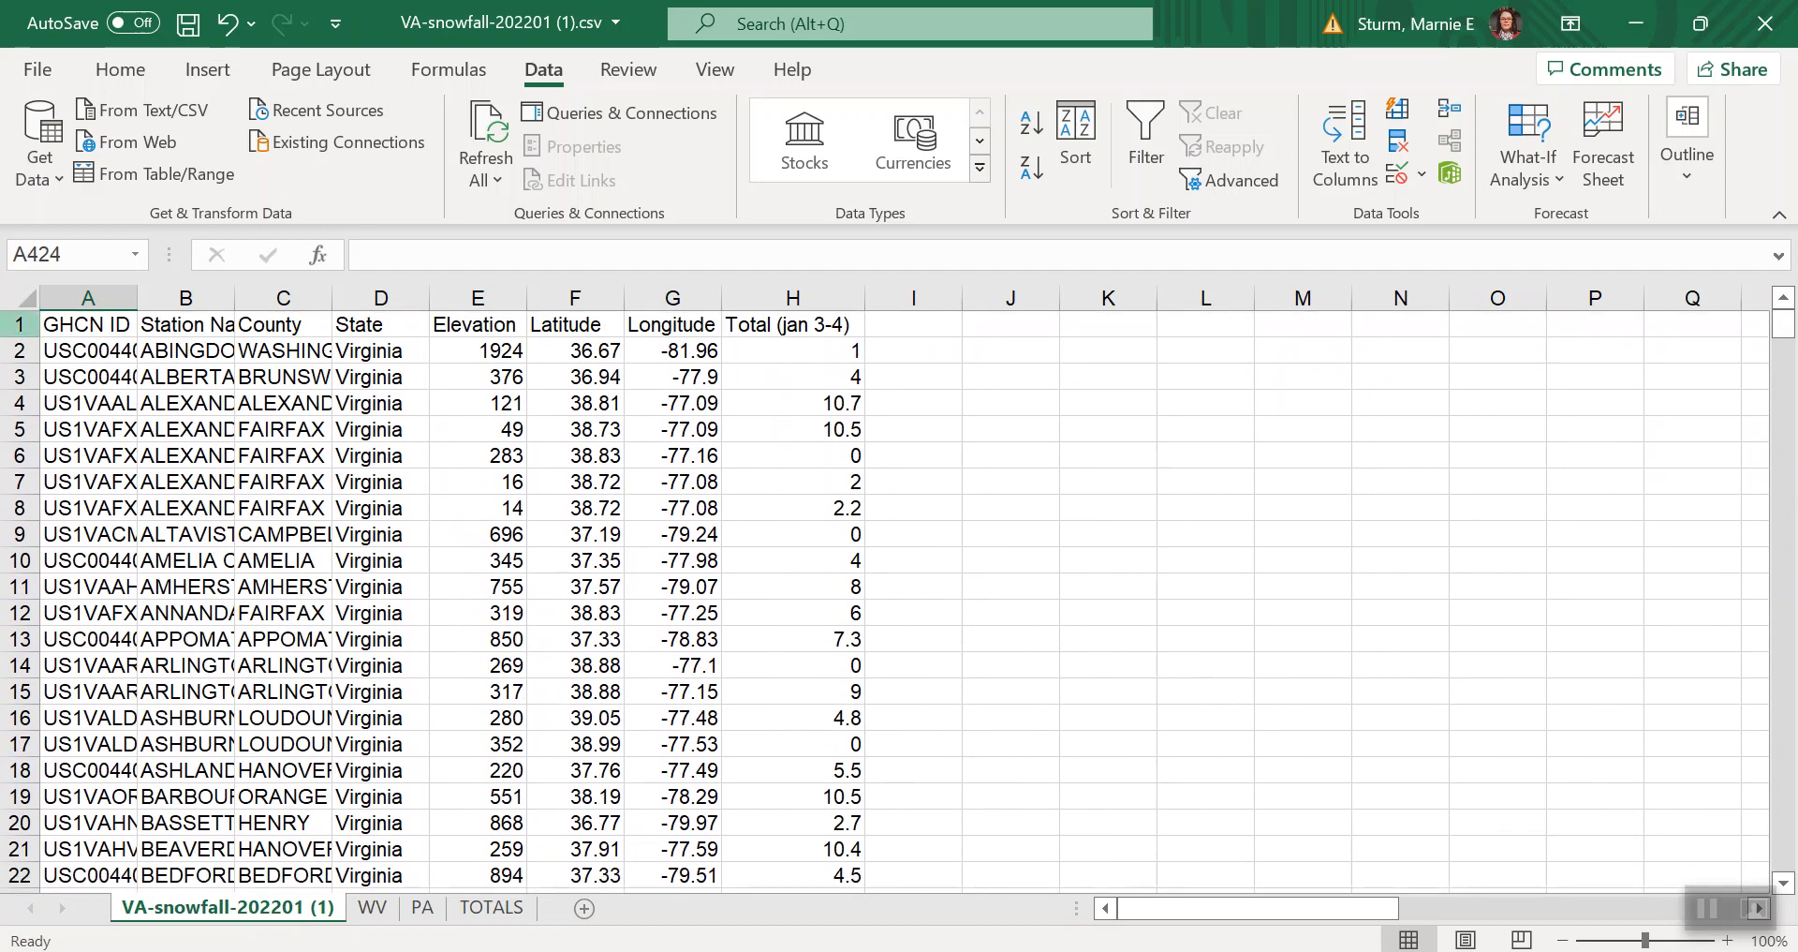
{"action": "left_click", "coordinate": [26, 297]}
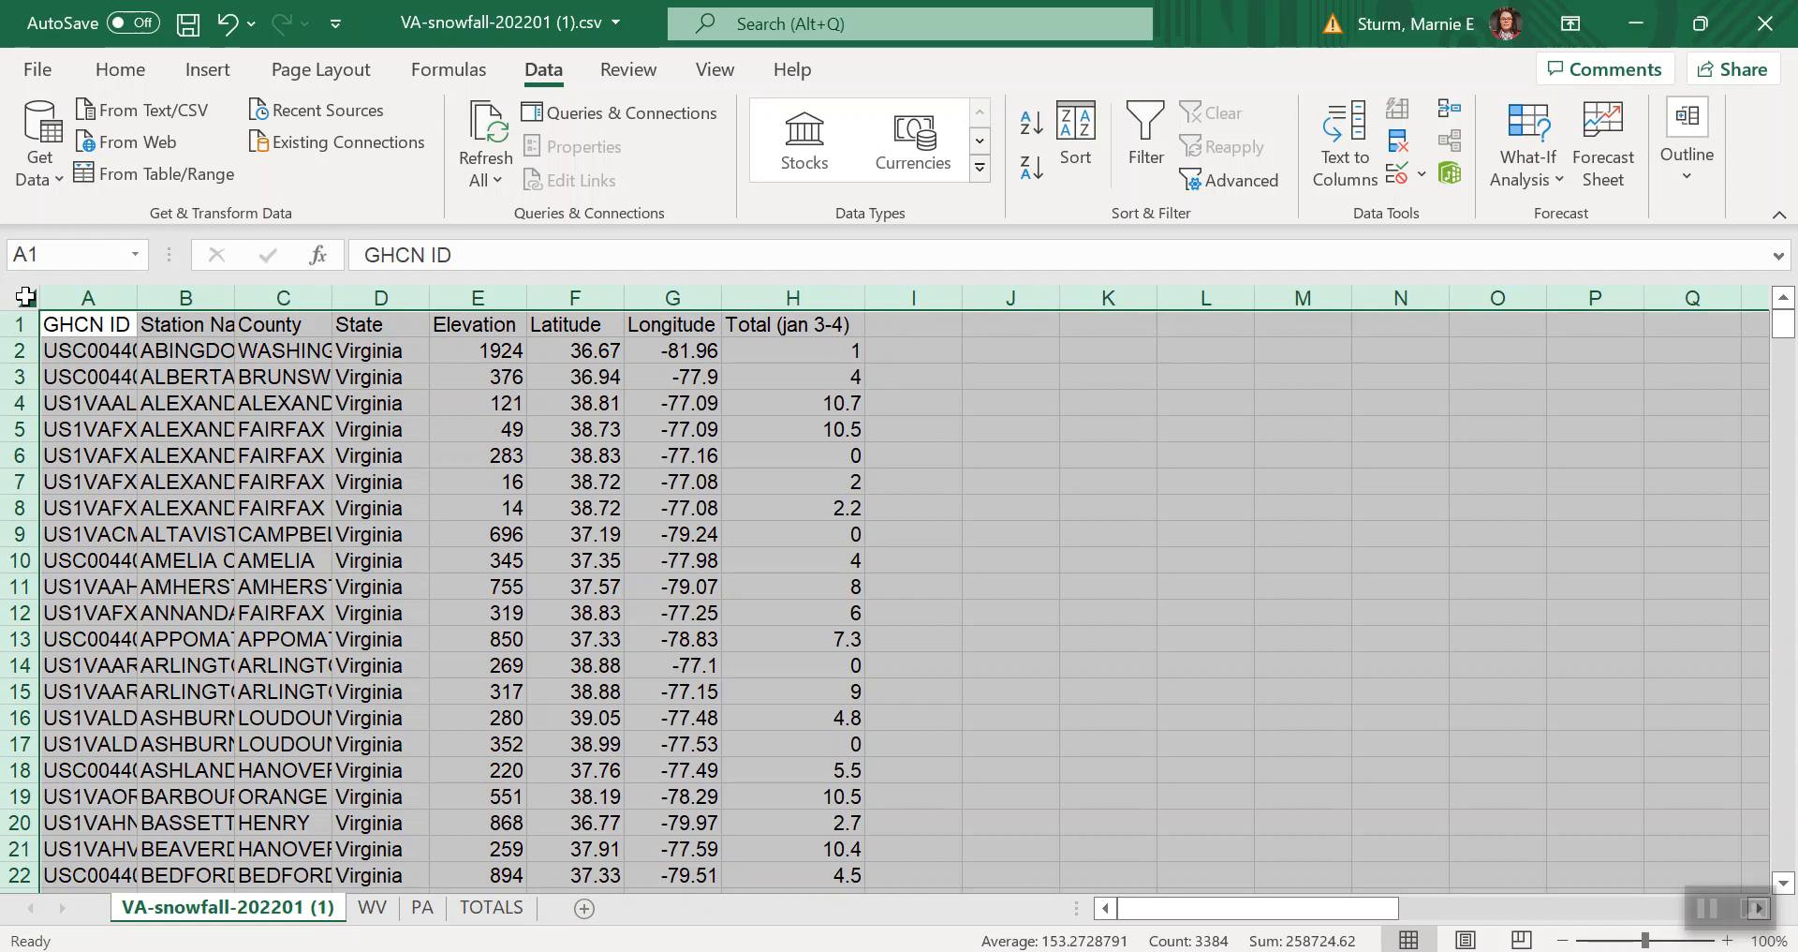
{"action": "key", "text": "ctrl+c"}
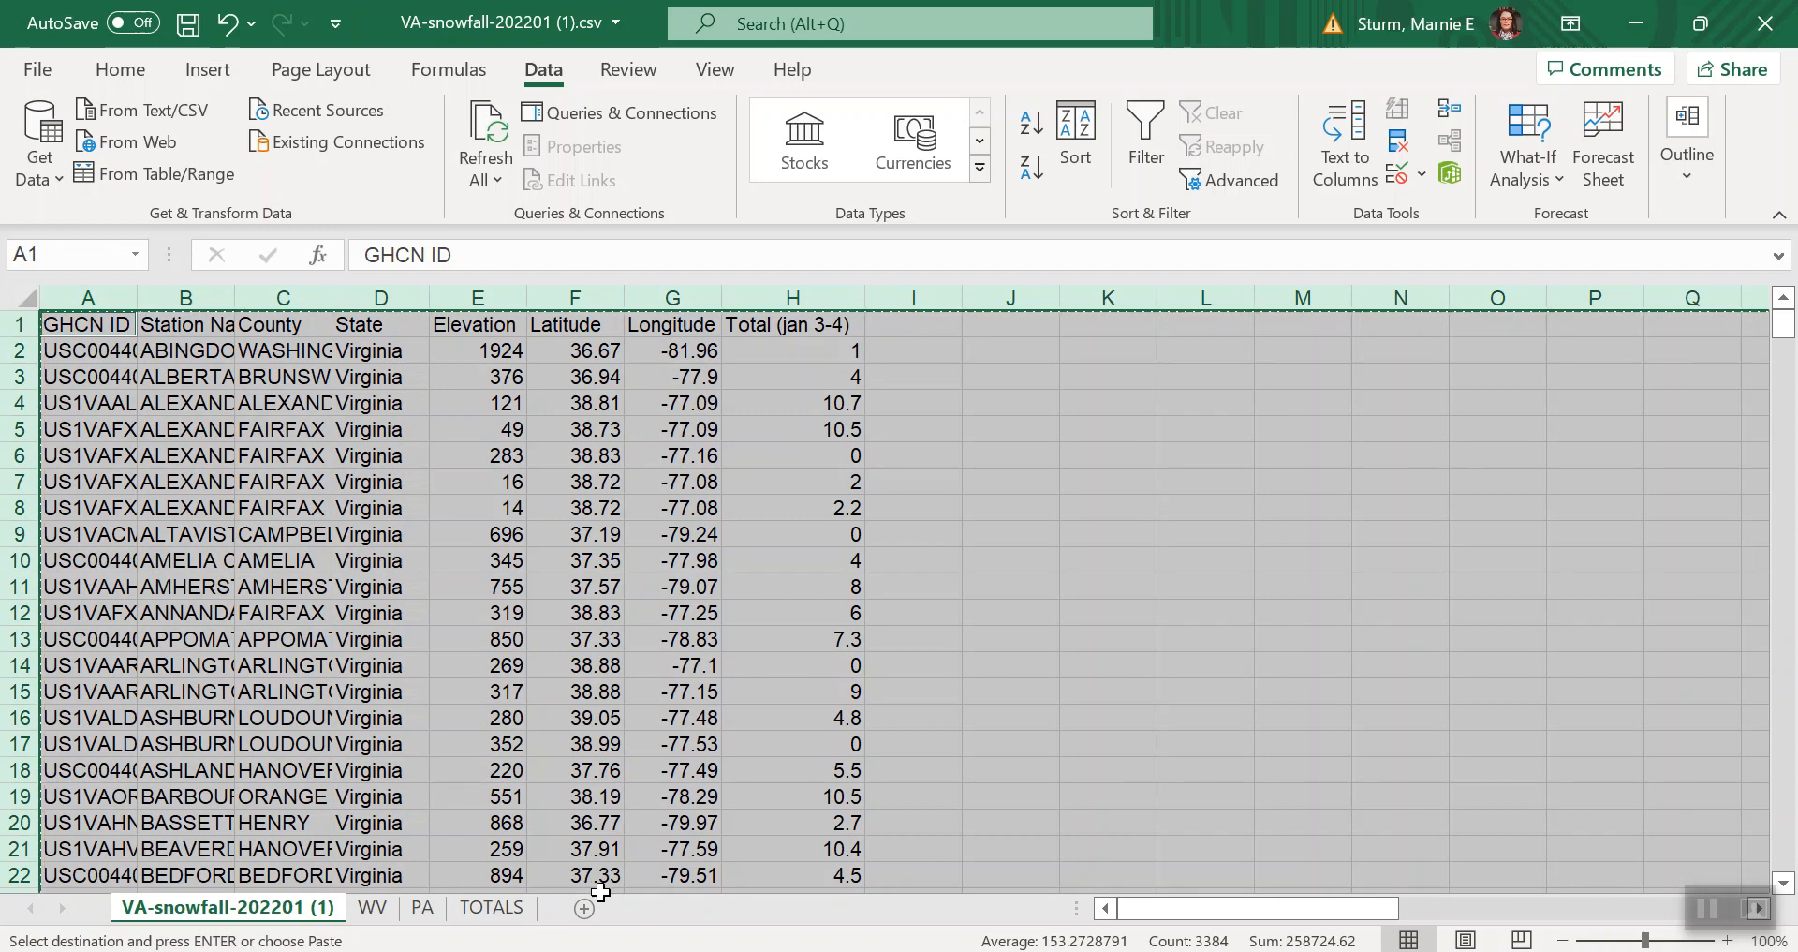
{"action": "left_click", "coordinate": [492, 906]}
{"action": "left_click", "coordinate": [94, 174]}
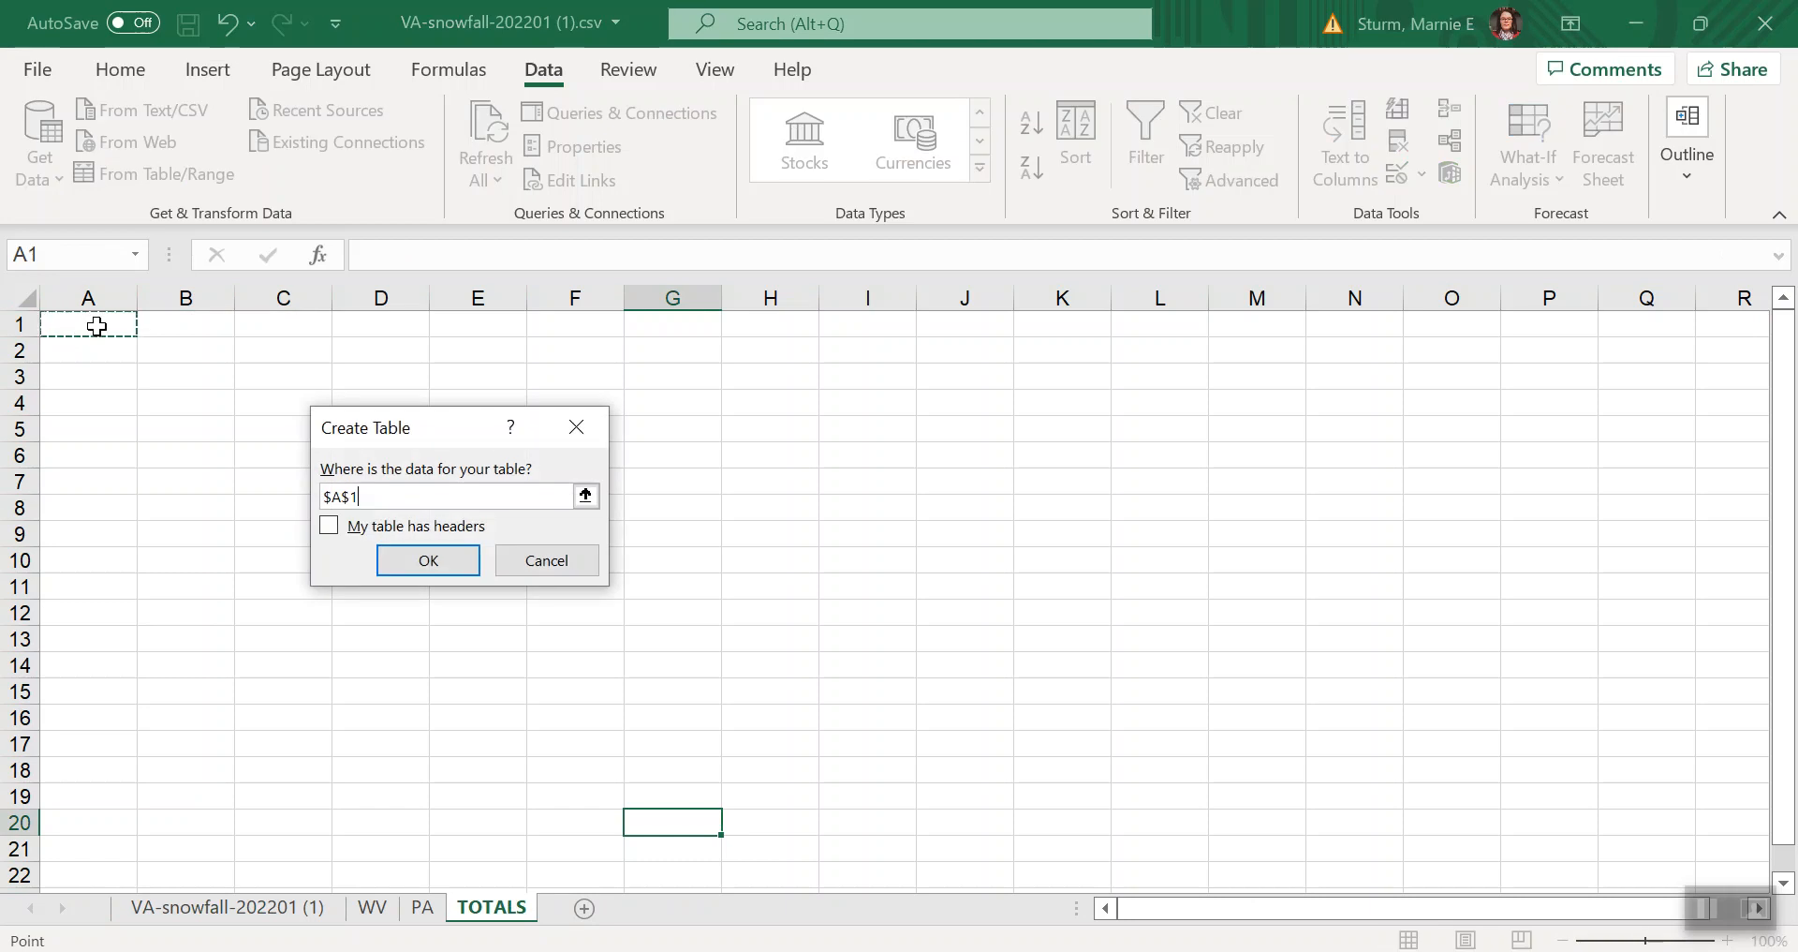
{"action": "left_click", "coordinate": [551, 562]}
{"action": "left_click", "coordinate": [365, 322]}
{"action": "left_click", "coordinate": [94, 326]}
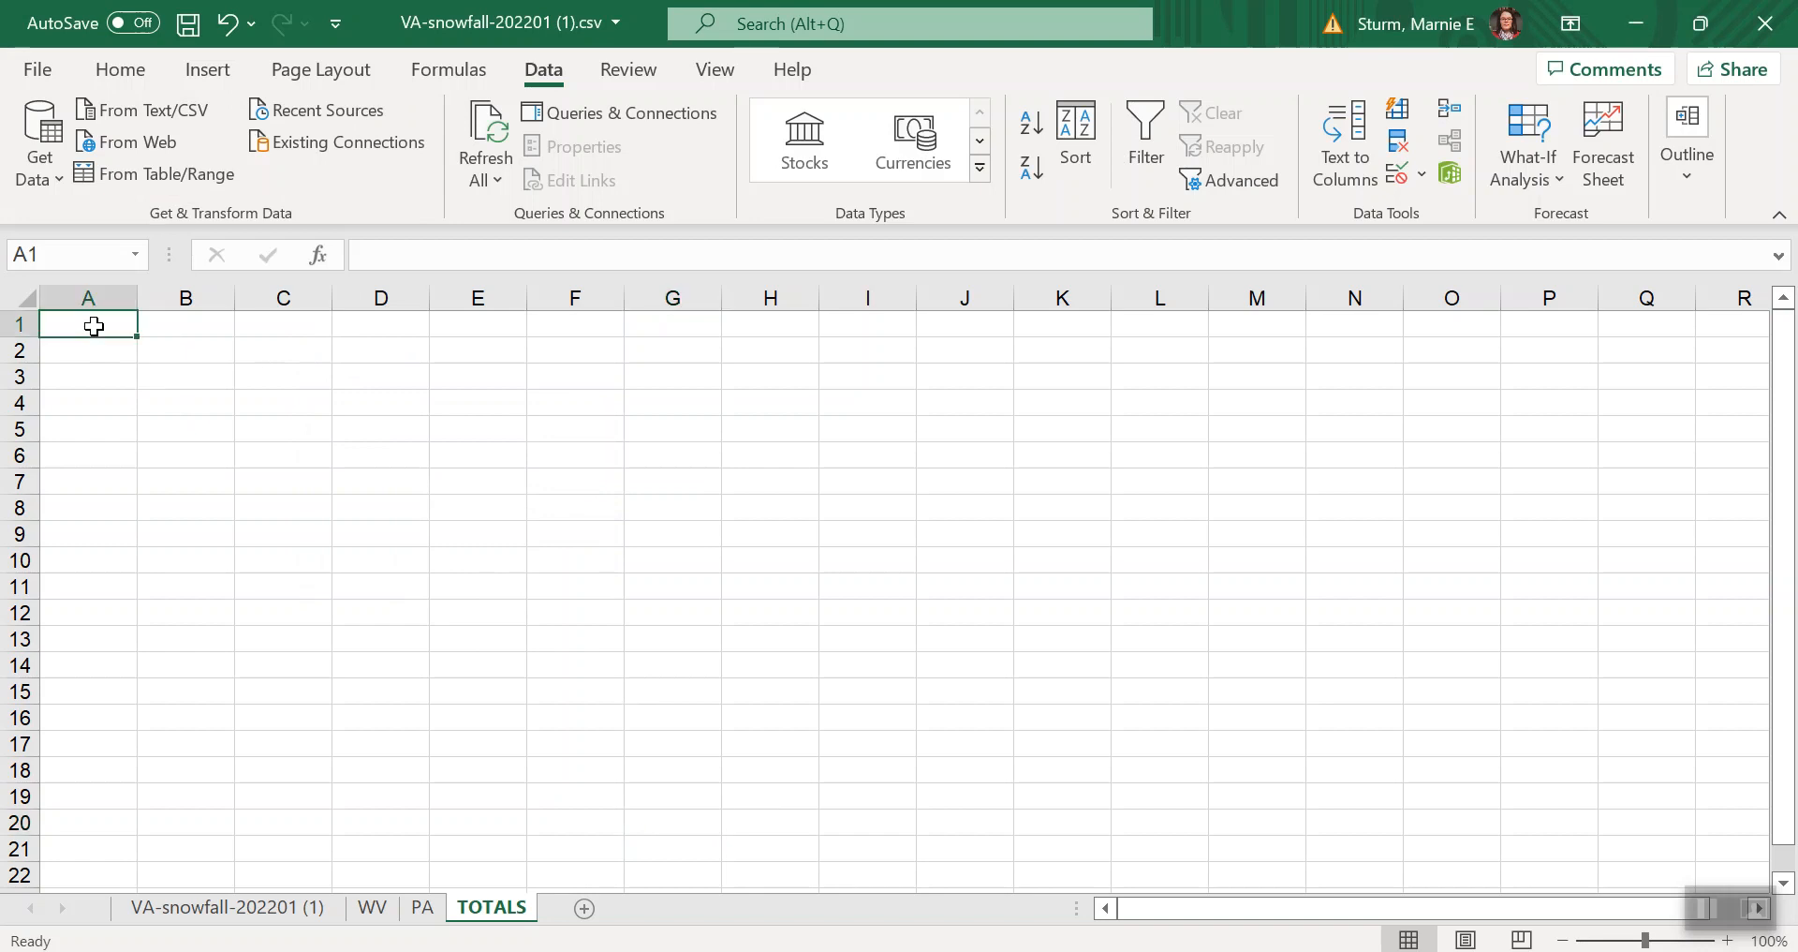
Copy the entire Virginia snowfall sheet and paste it into the TOTALS worksheet starting at cell A1.
{"action": "left_click", "coordinate": [236, 909]}
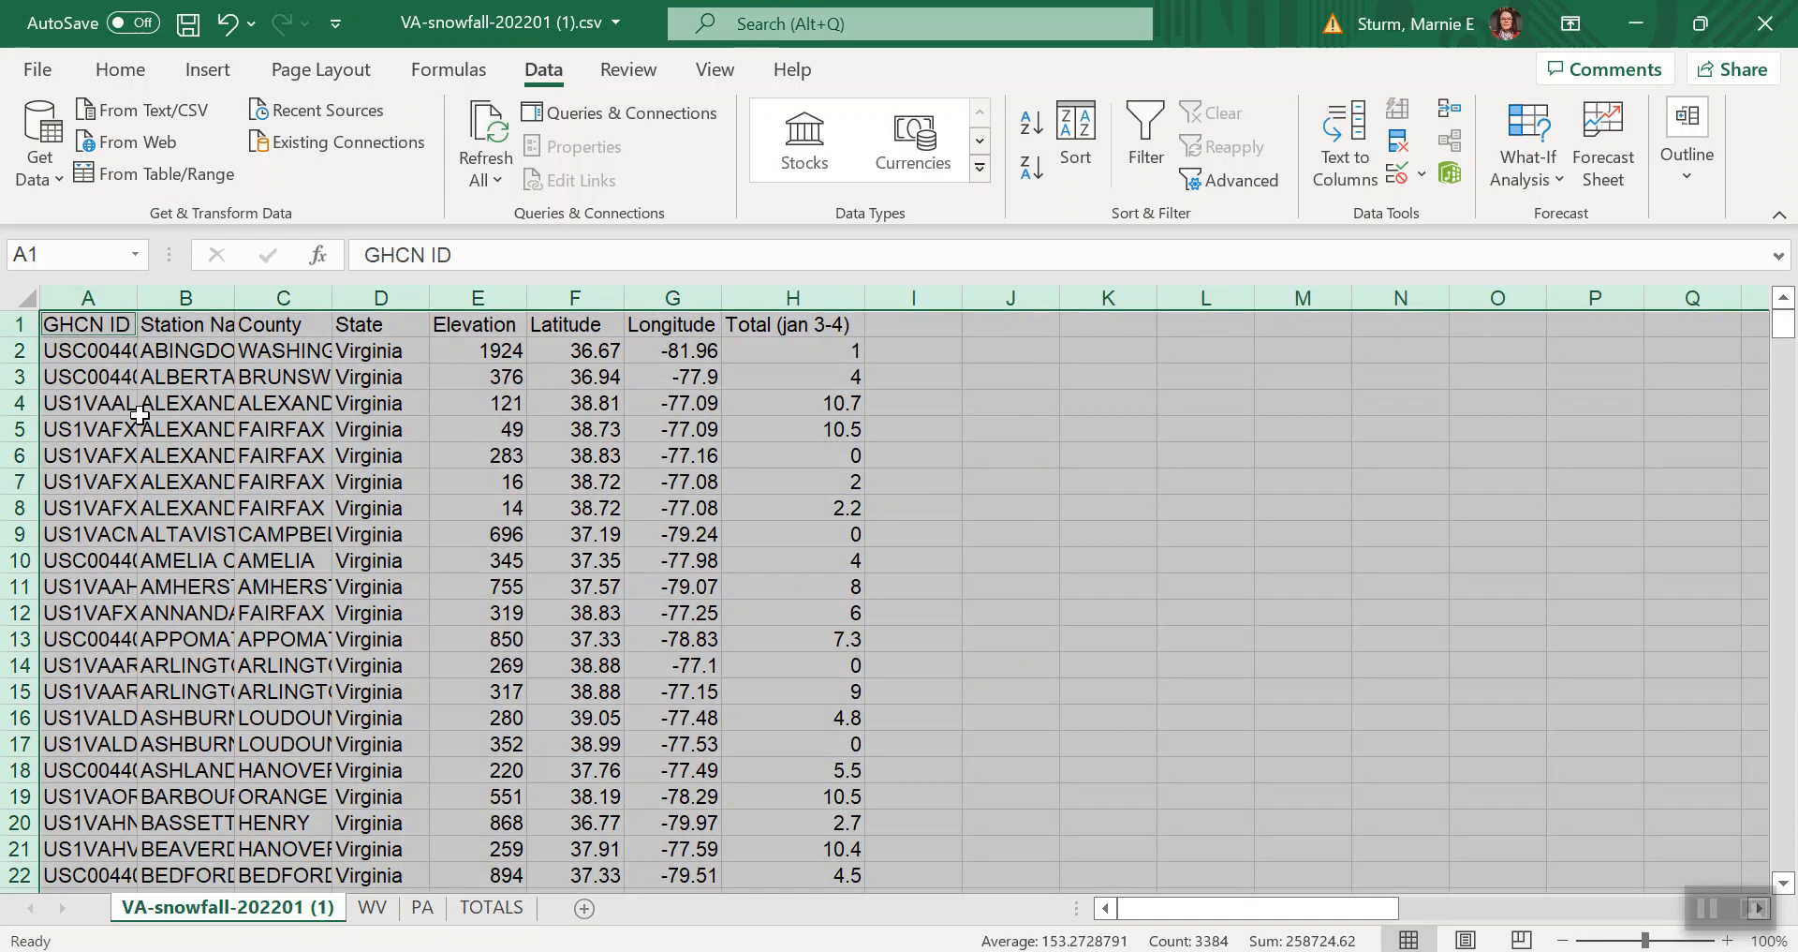
{"action": "left_click", "coordinate": [27, 298]}
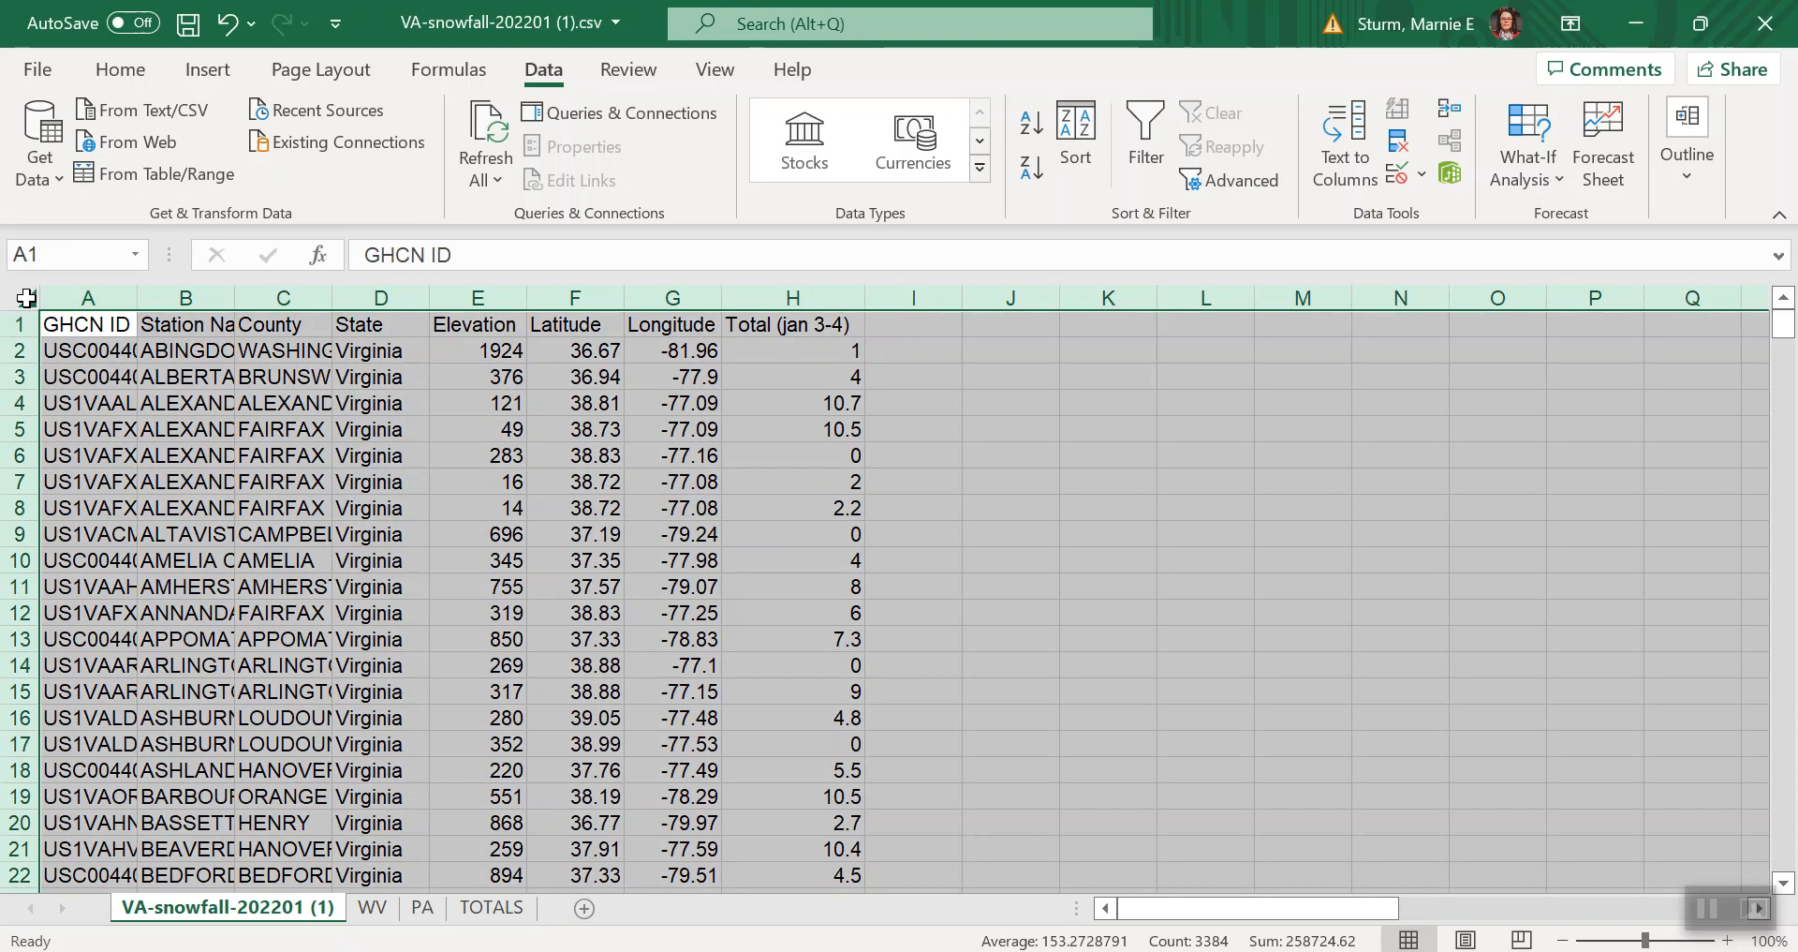
{"action": "key", "text": "ctrl+c"}
{"action": "left_click", "coordinate": [27, 298]}
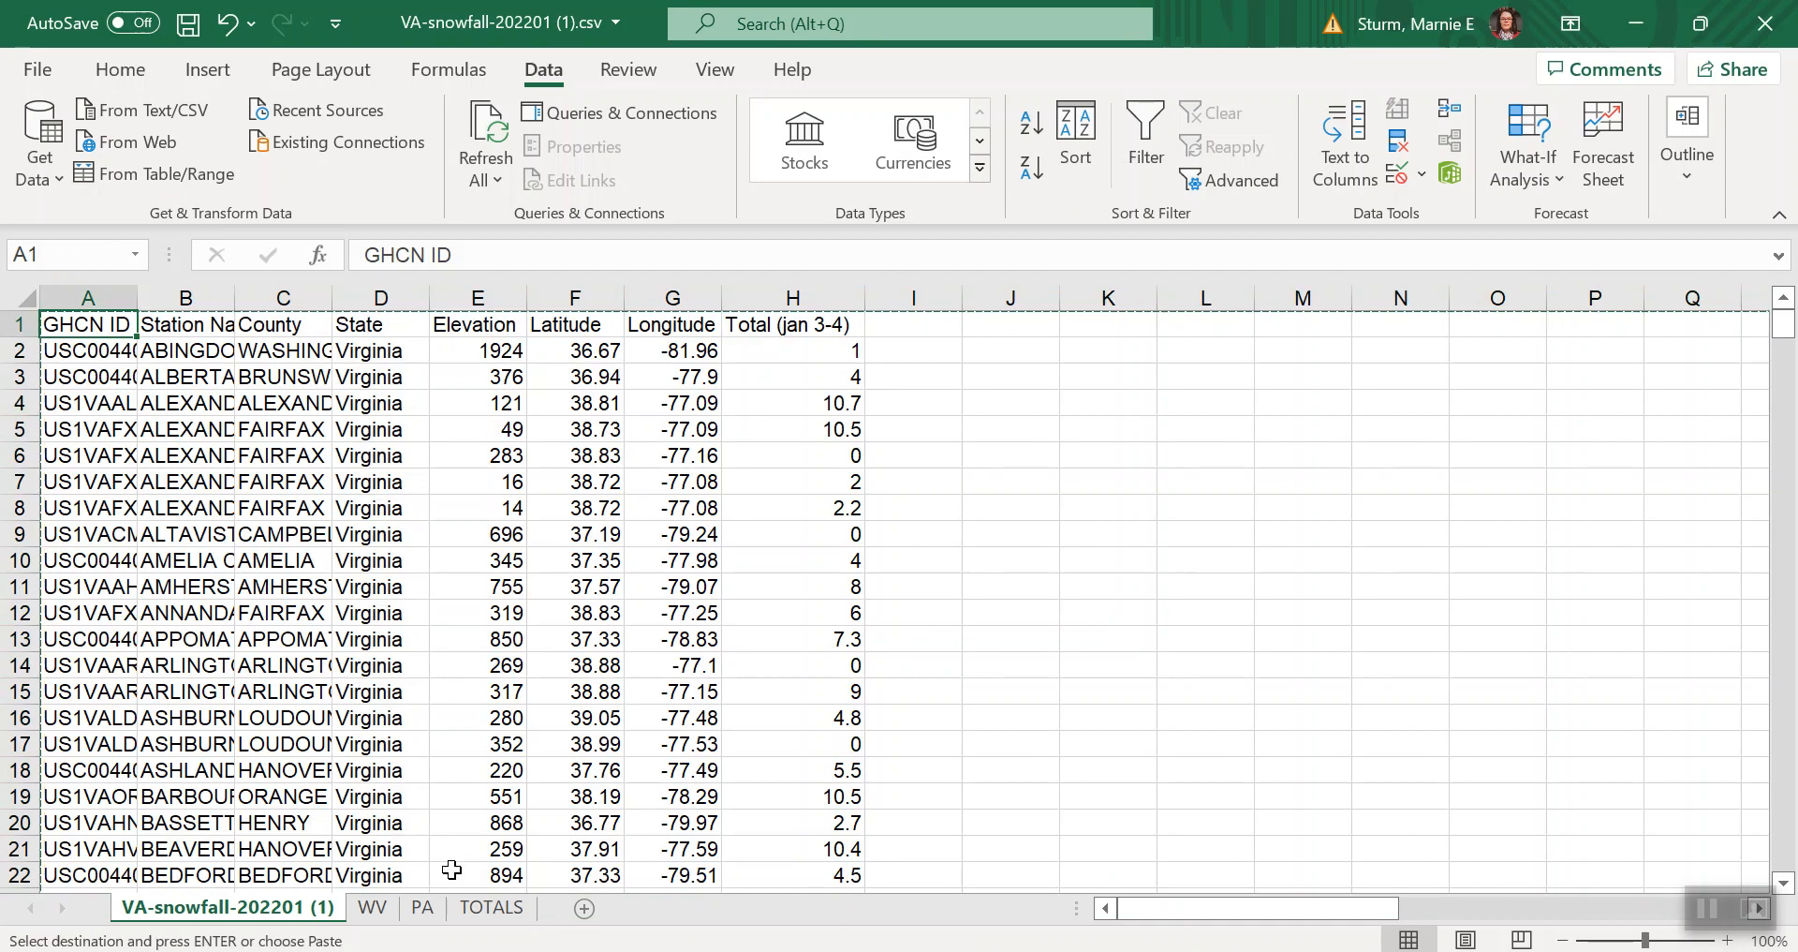
{"action": "left_click", "coordinate": [488, 908]}
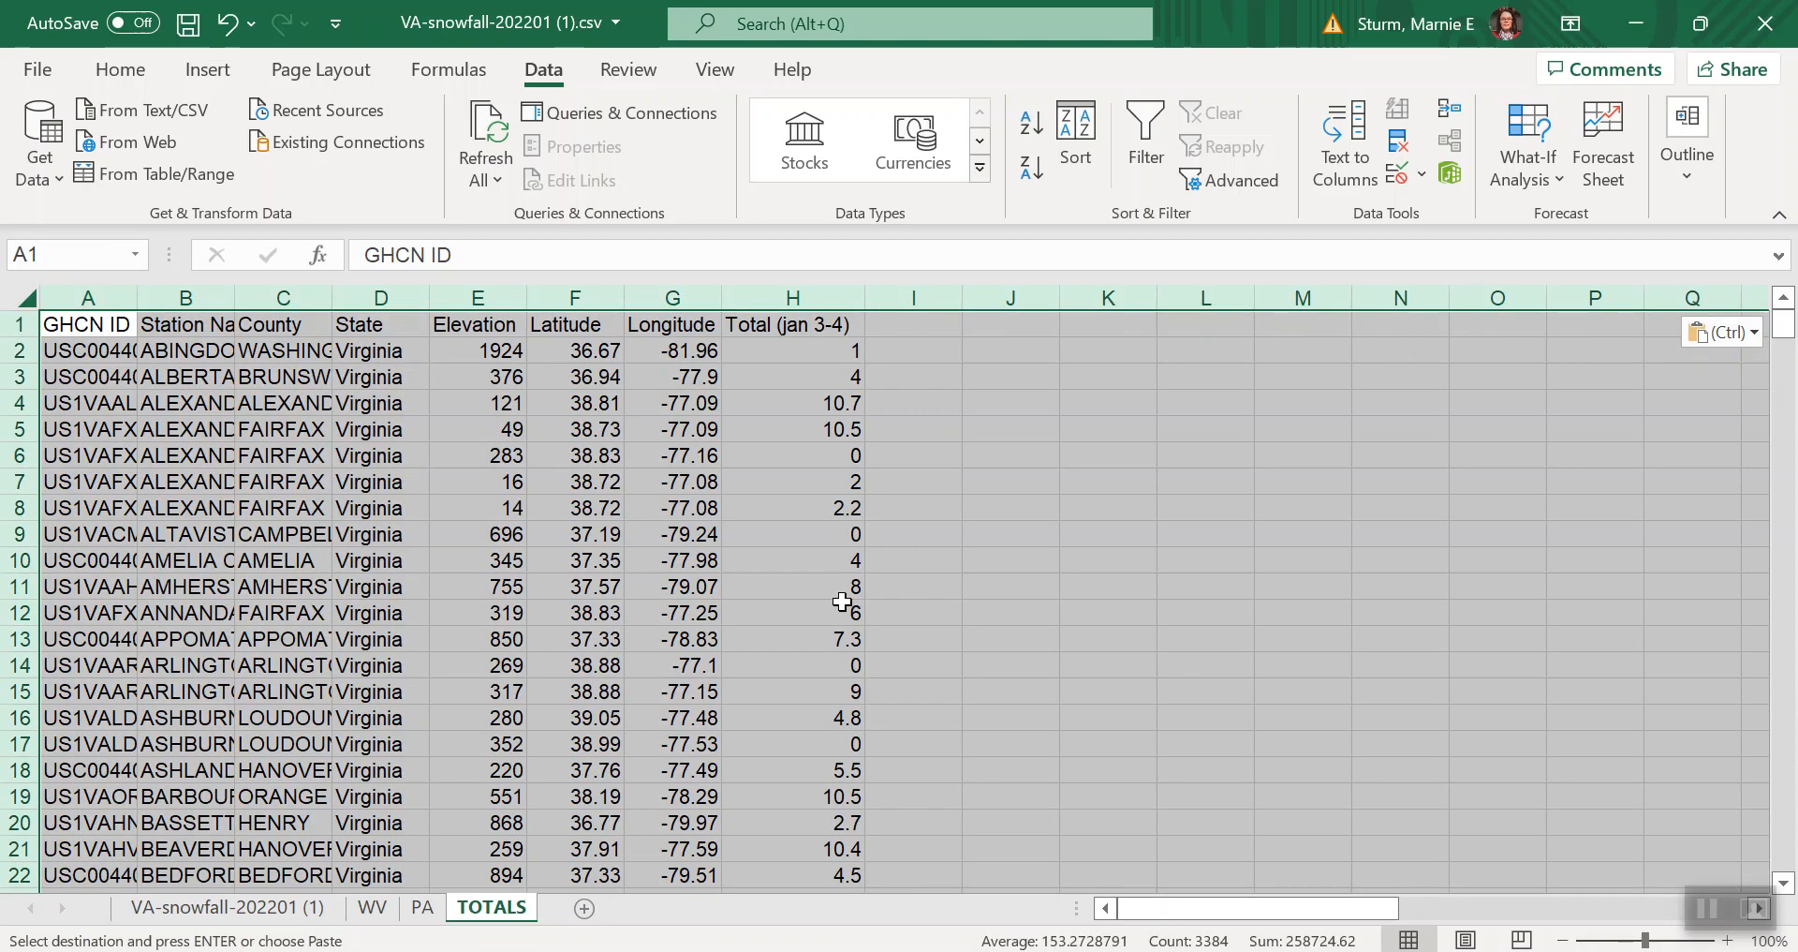
{"action": "scroll", "coordinate": [842, 601], "scroll_direction": "down", "scroll_amount": 20}
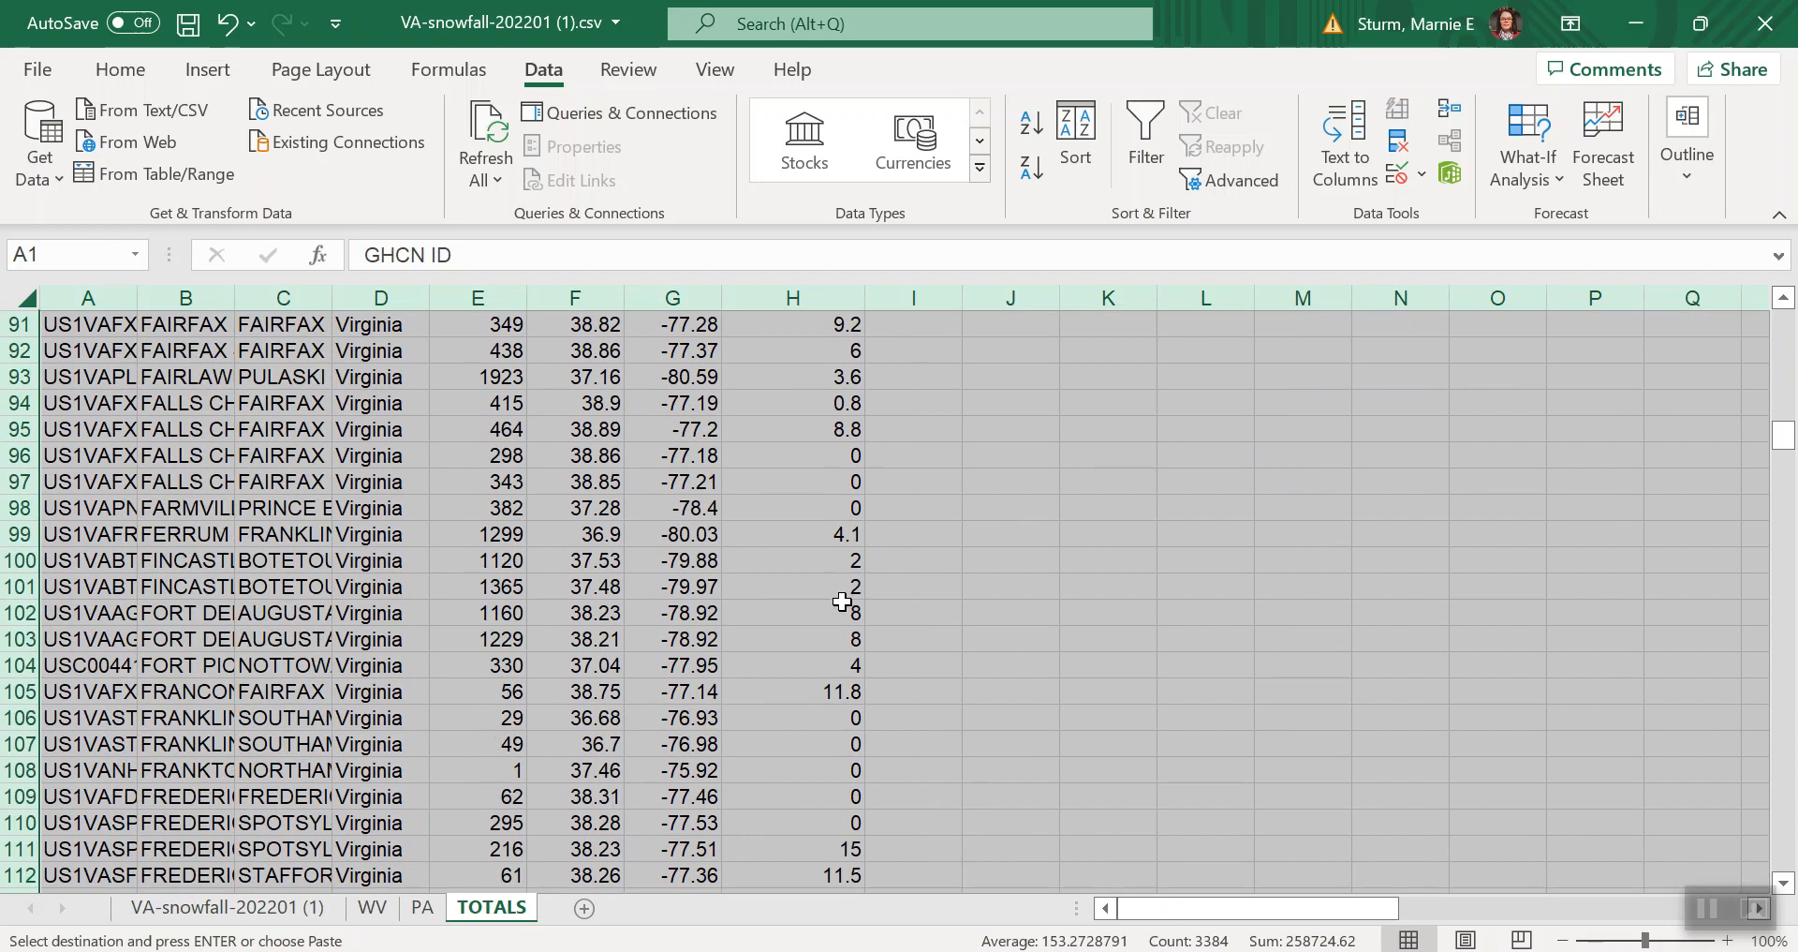
{"action": "scroll", "coordinate": [842, 601], "scroll_direction": "down", "scroll_amount": 1}
{"action": "scroll", "coordinate": [843, 604], "scroll_direction": "up", "scroll_amount": 20}
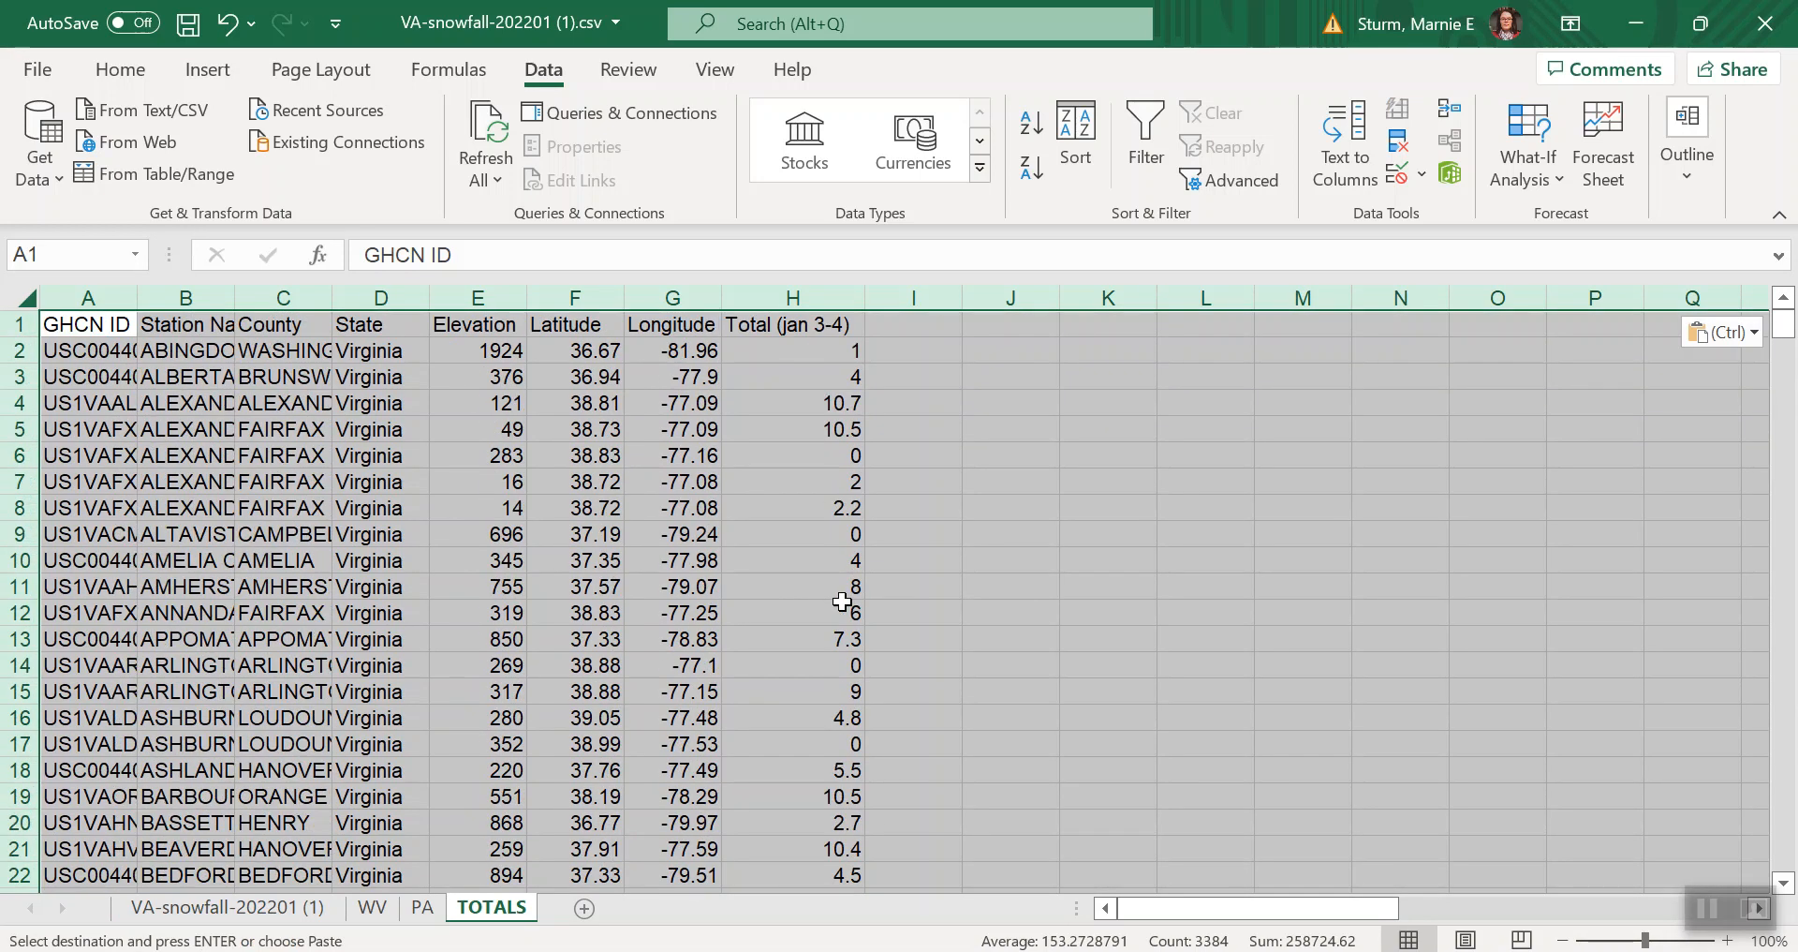
{"action": "left_click", "coordinate": [280, 387]}
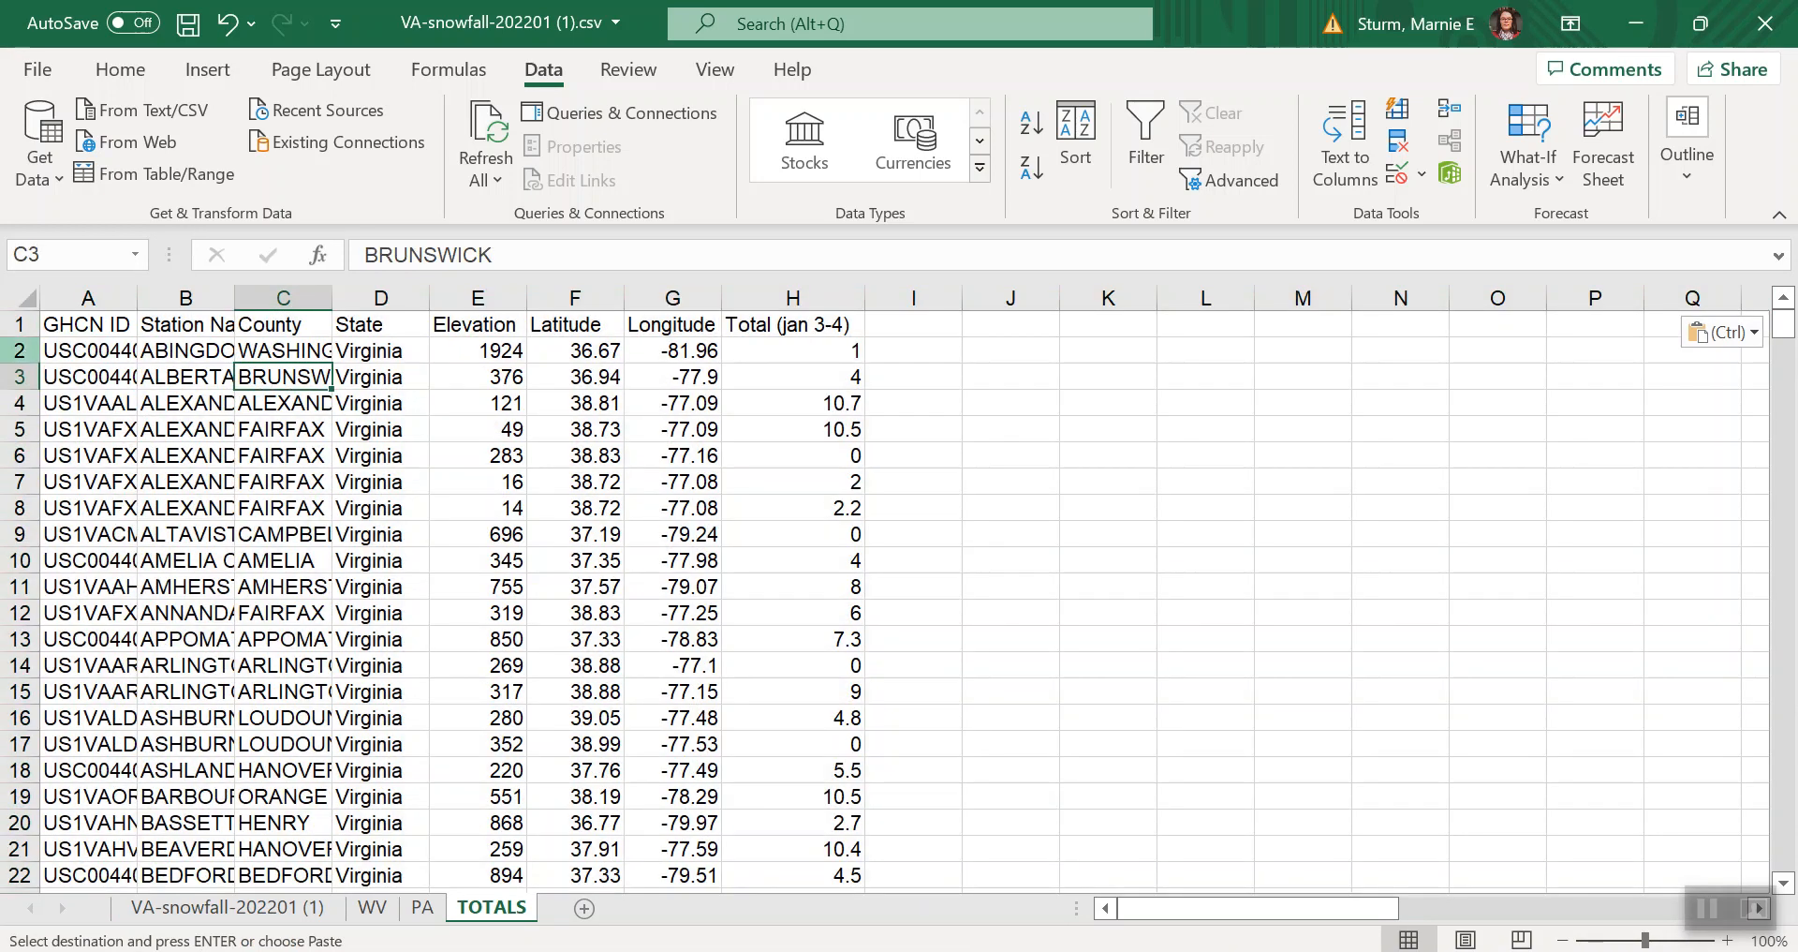
Sort all the data in TOTALS by Column H on cell values from smallest to largest, without treating the first row as headers.
{"action": "left_click_drag", "start_coordinate": [17, 349], "coordinate": [108, 940]}
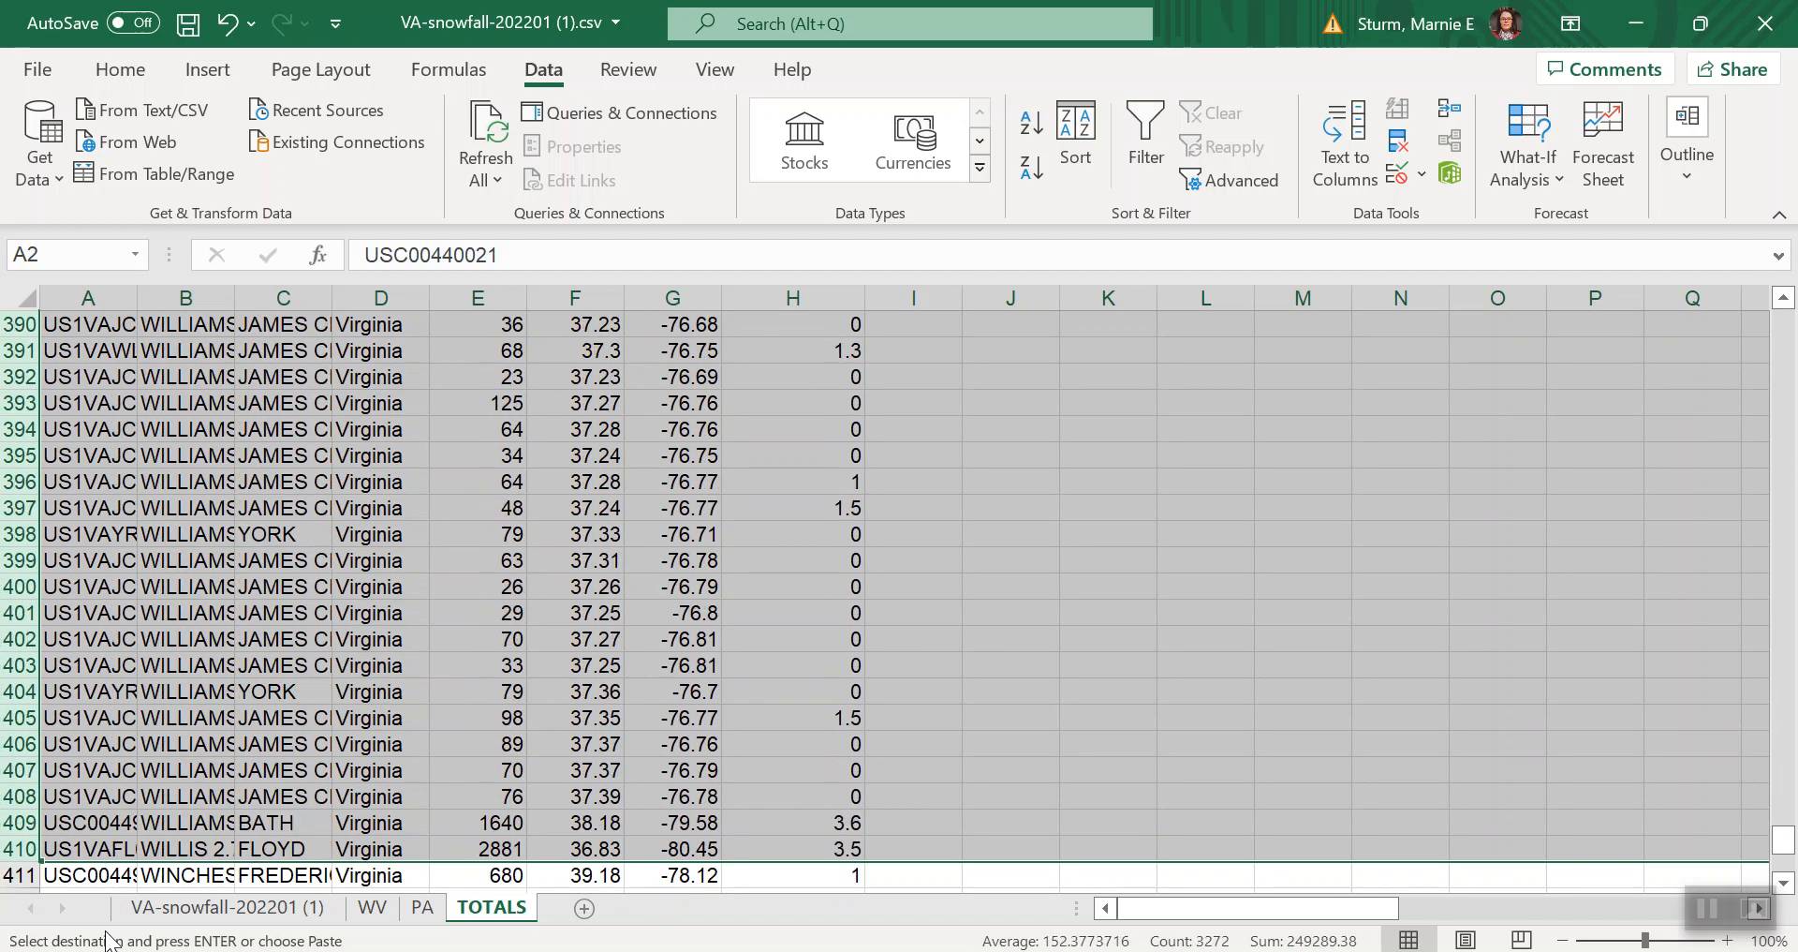
{"action": "left_click", "coordinate": [26, 301]}
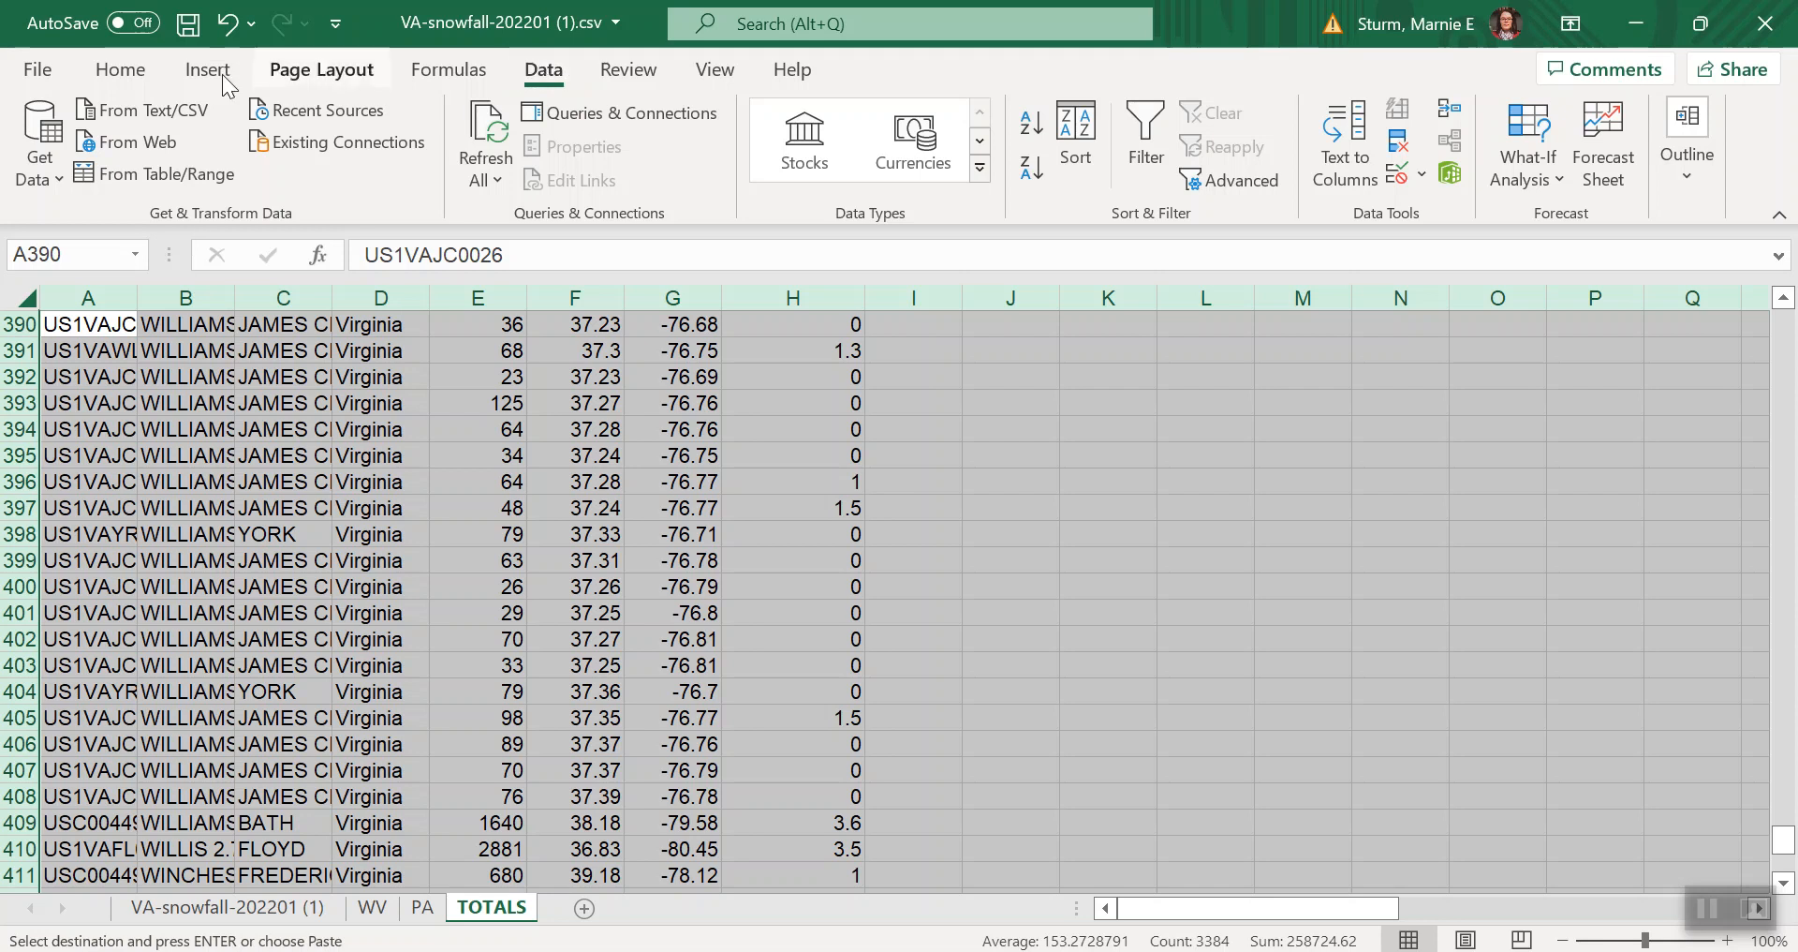
{"action": "left_click", "coordinate": [1077, 124]}
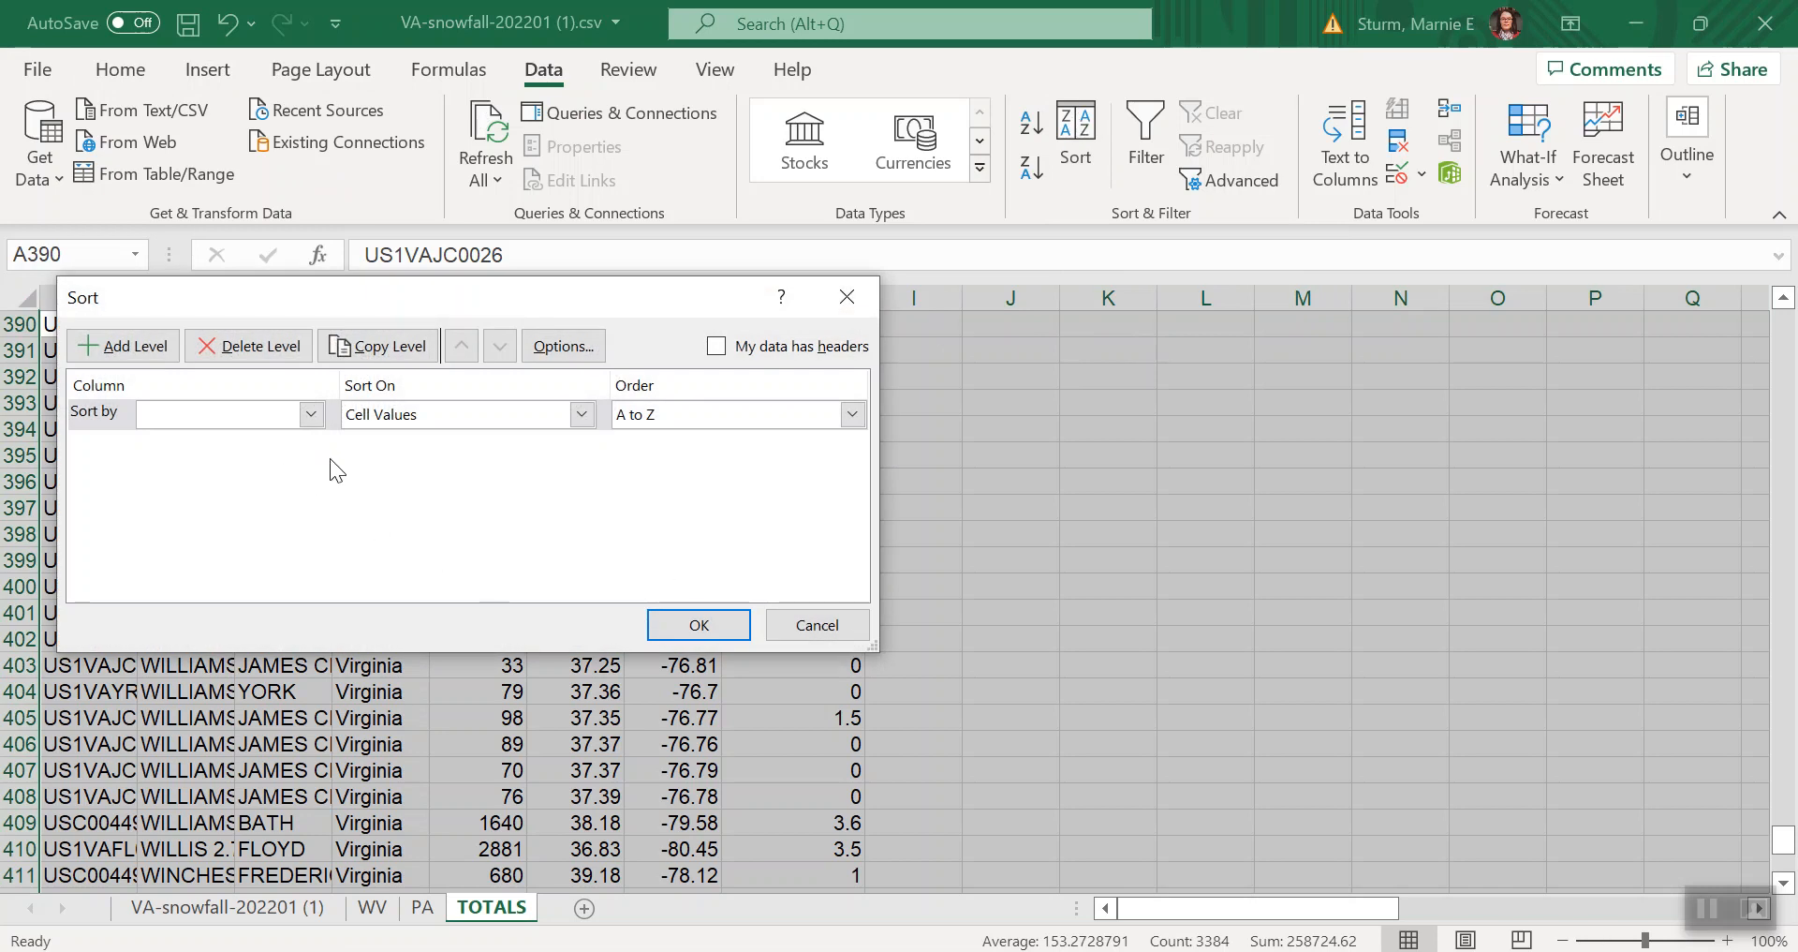
{"action": "left_click", "coordinate": [311, 414]}
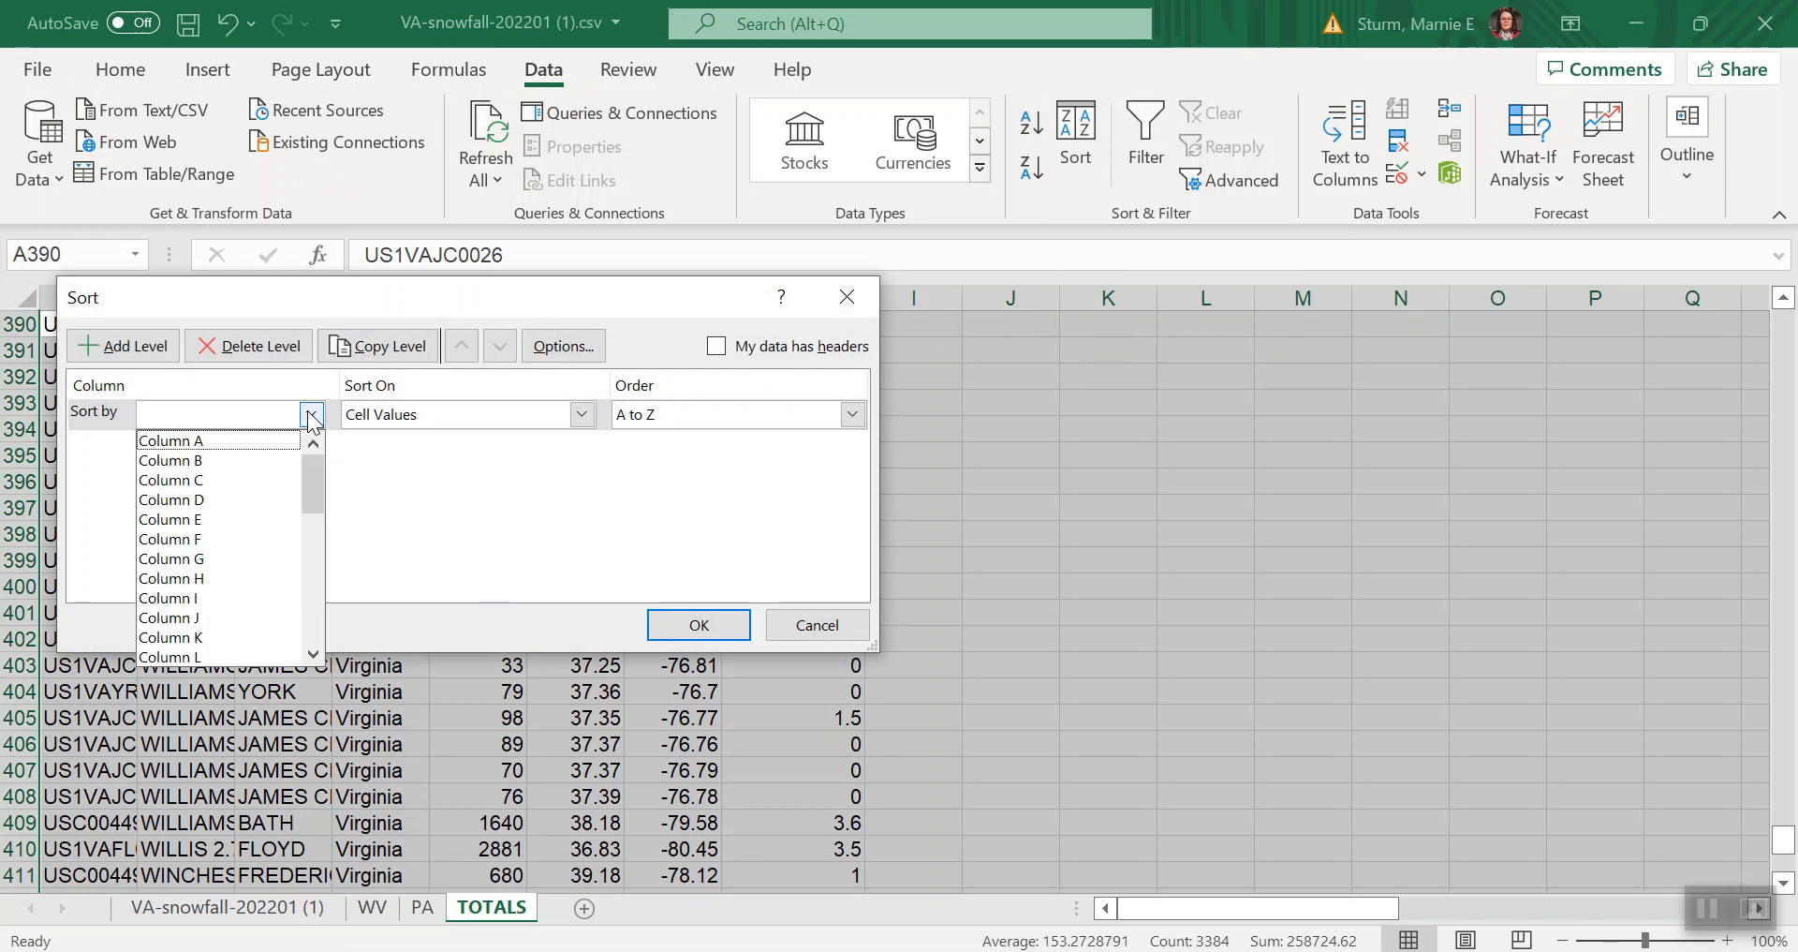
{"action": "left_click", "coordinate": [225, 578]}
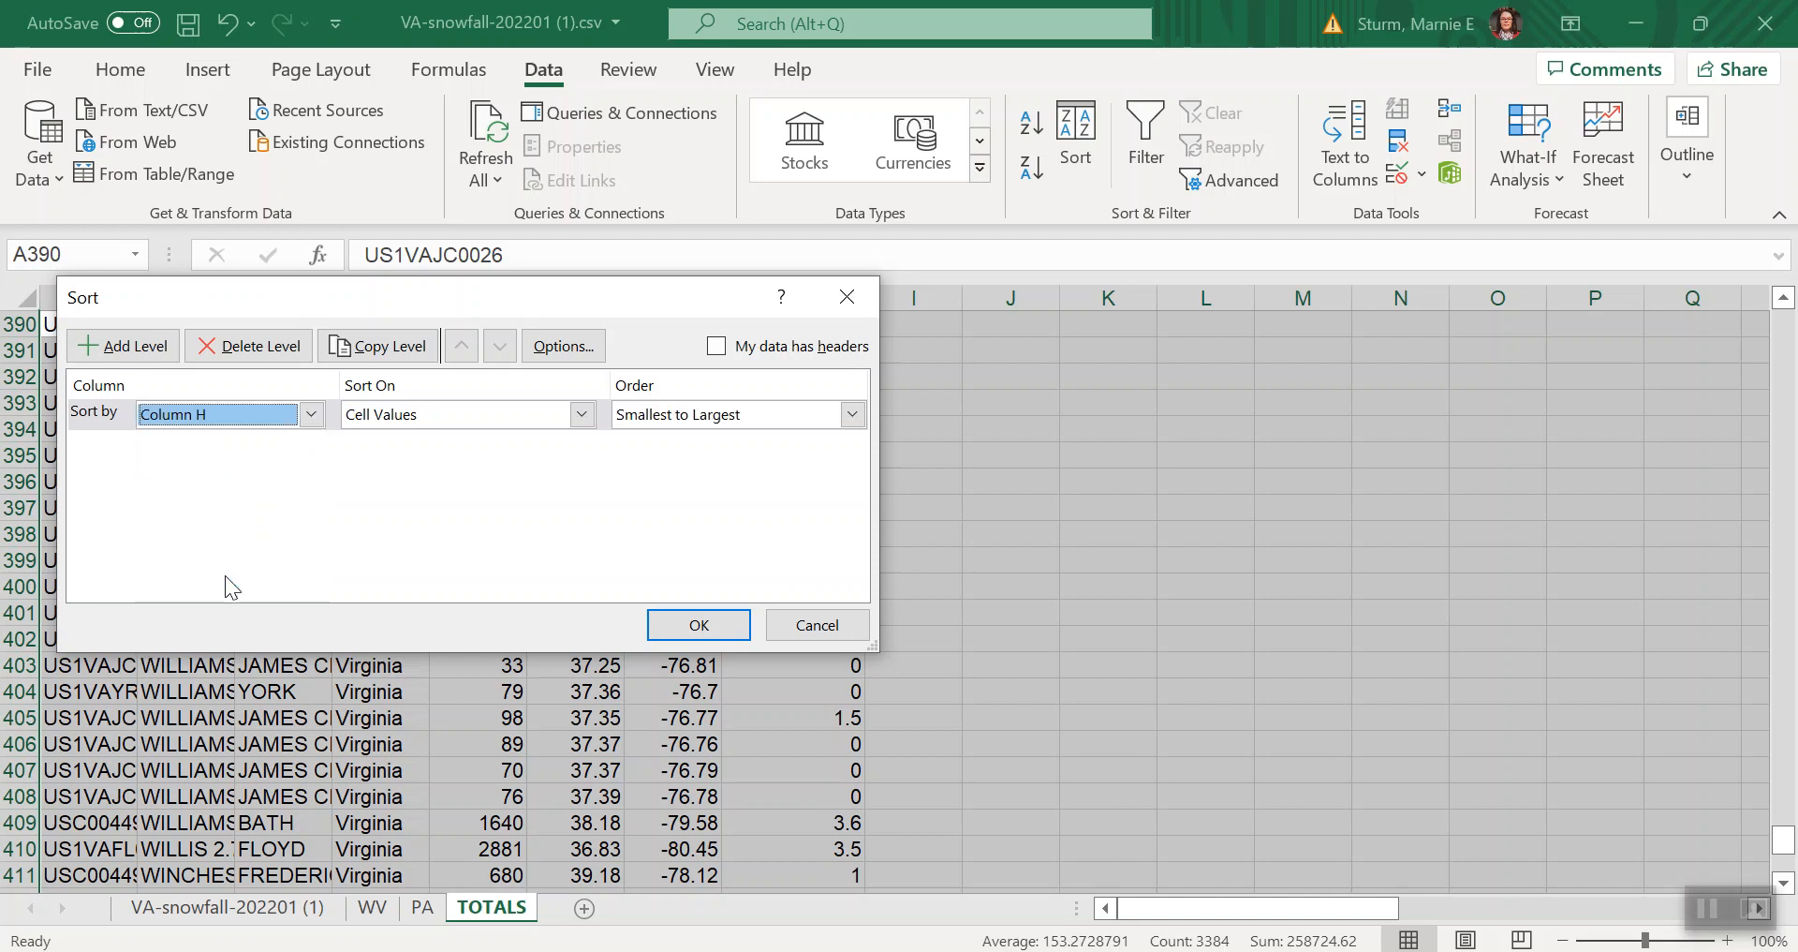
{"action": "left_click", "coordinate": [670, 622]}
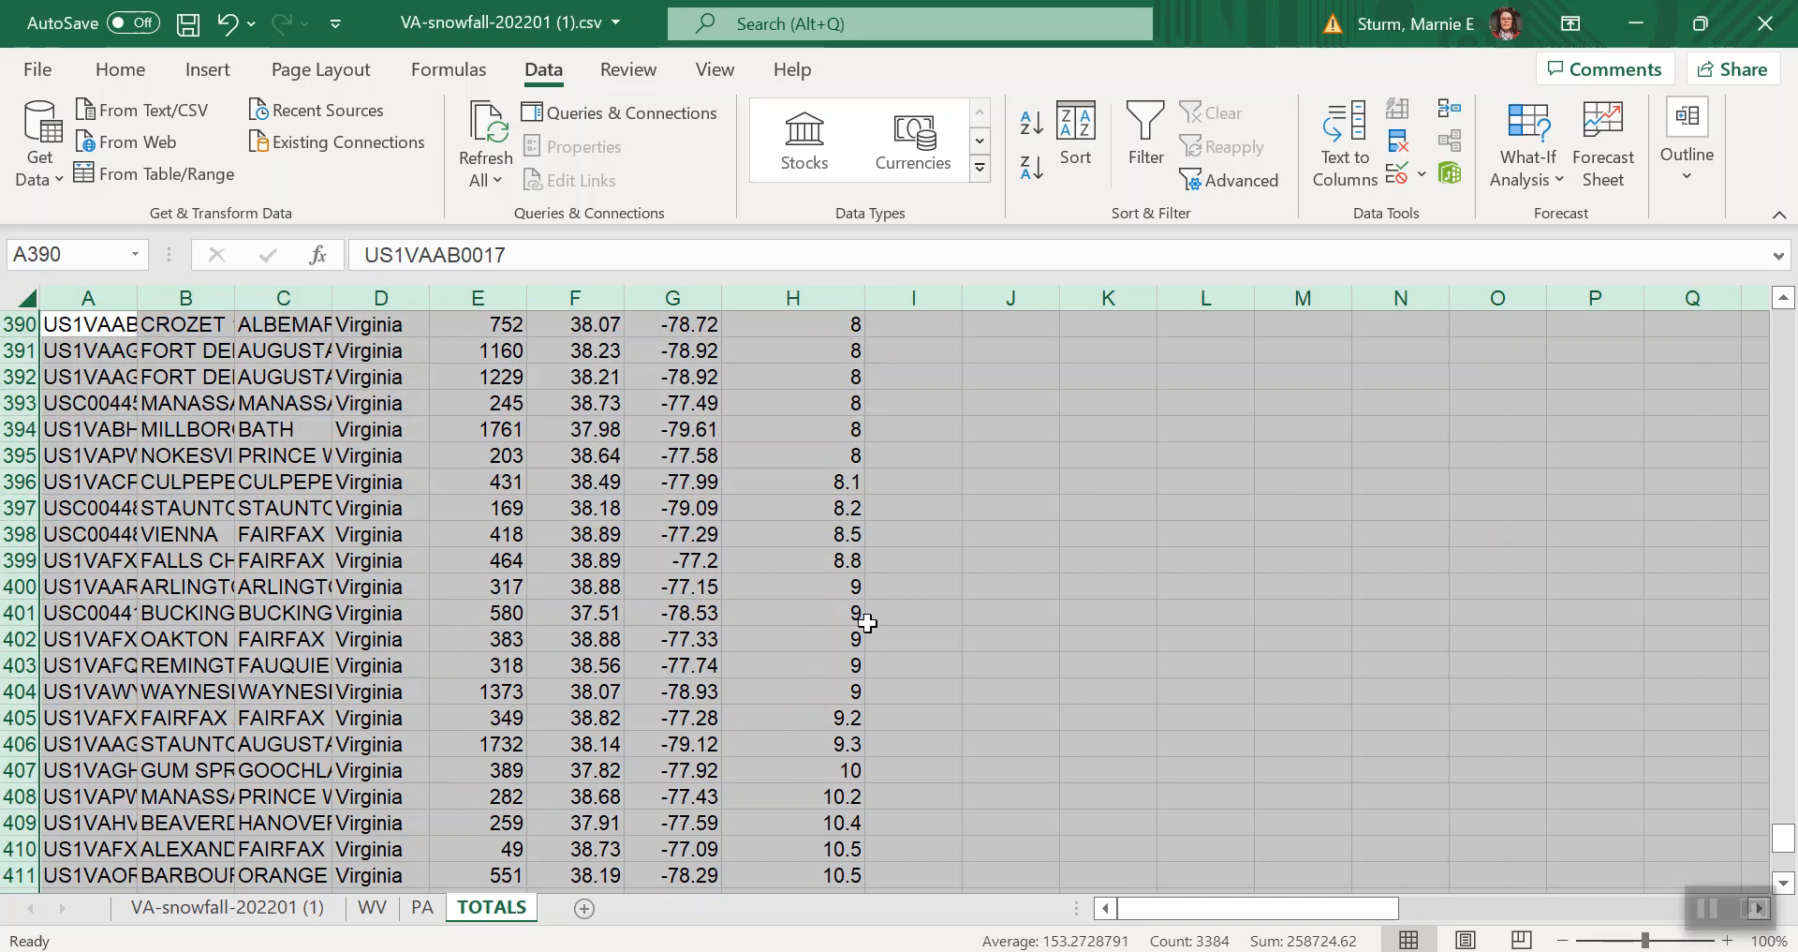
{"action": "scroll", "coordinate": [866, 622], "scroll_direction": "down", "scroll_amount": 5}
{"action": "scroll", "coordinate": [973, 637], "scroll_direction": "down", "scroll_amount": 5}
{"action": "scroll", "coordinate": [972, 637], "scroll_direction": "up", "scroll_amount": 20}
{"action": "scroll", "coordinate": [972, 637], "scroll_direction": "up", "scroll_amount": 20}
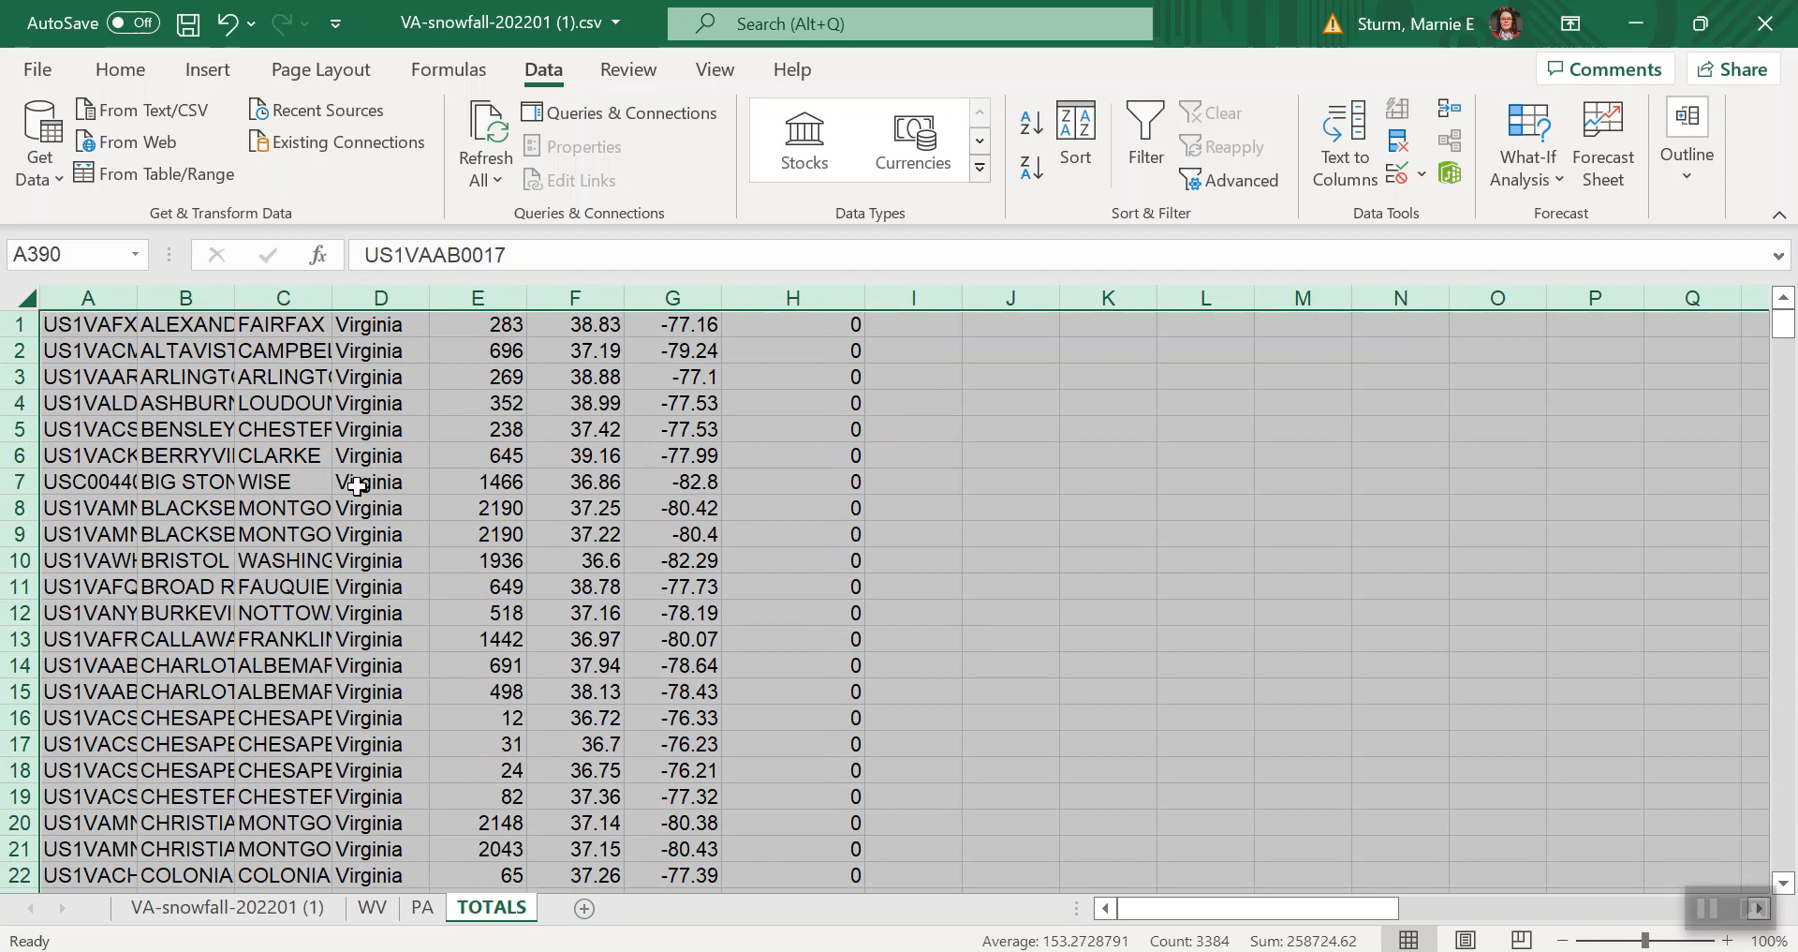
{"action": "left_click", "coordinate": [386, 484]}
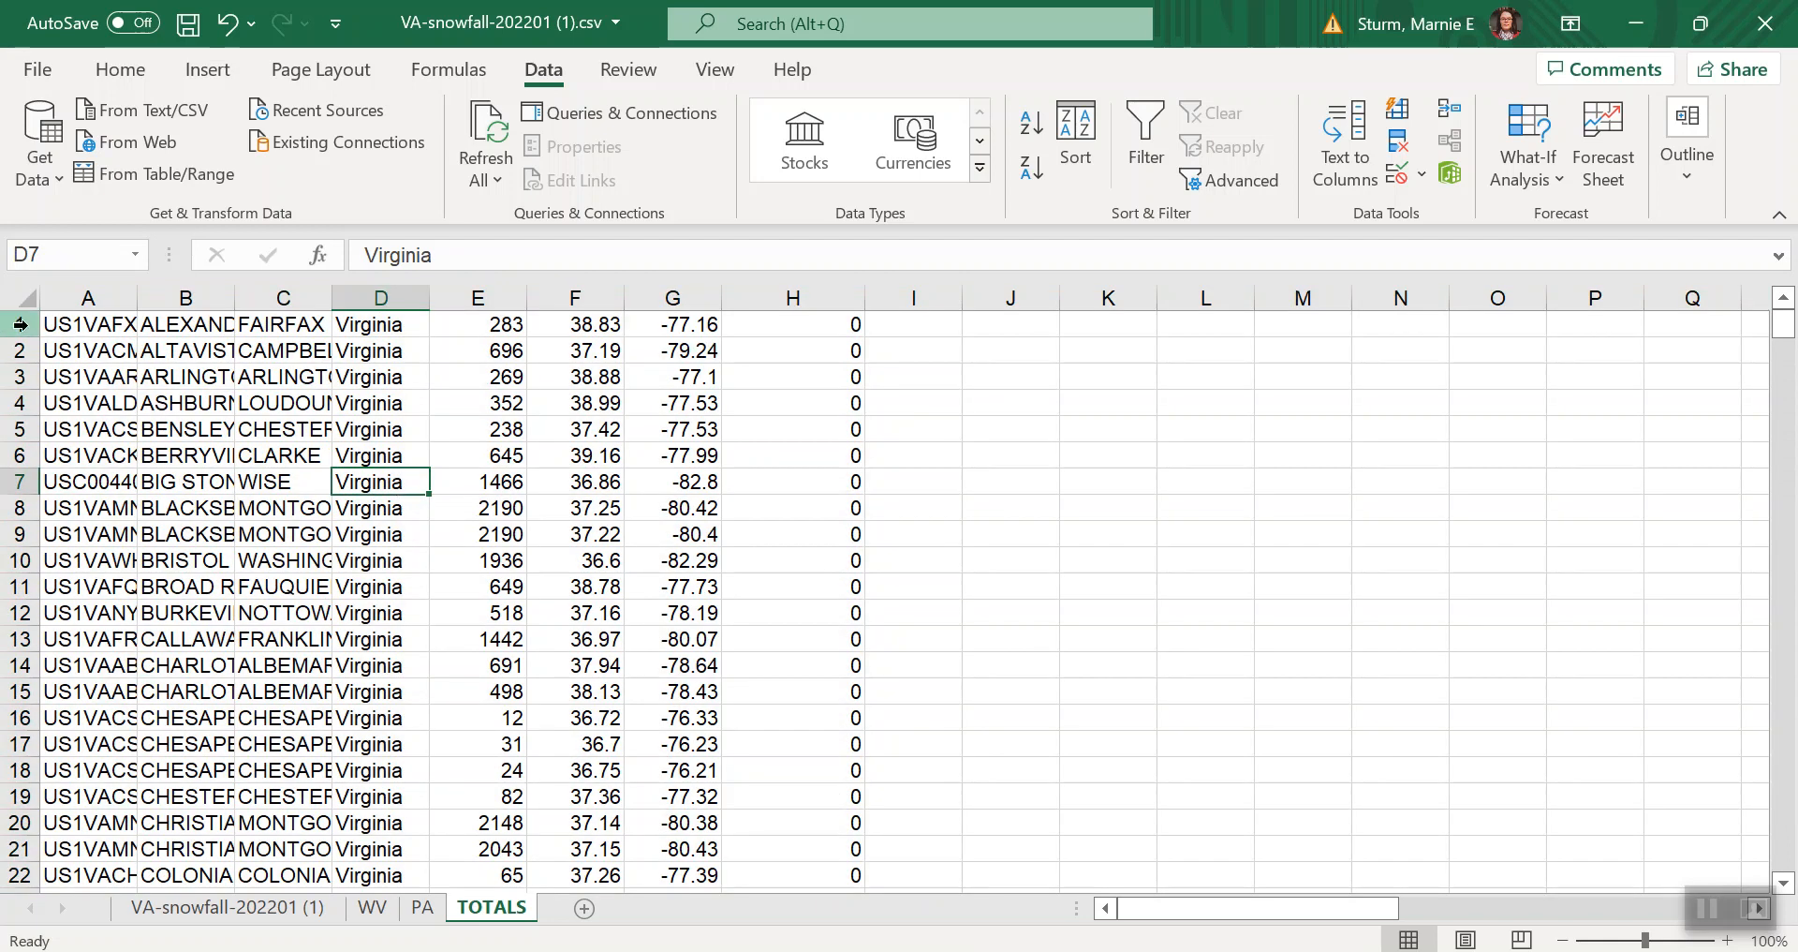
Try to delete the zero-snowfall rows 1 to 176 in TOTALS, shifting cells up.
{"action": "left_click_drag", "start_coordinate": [20, 324], "coordinate": [173, 618]}
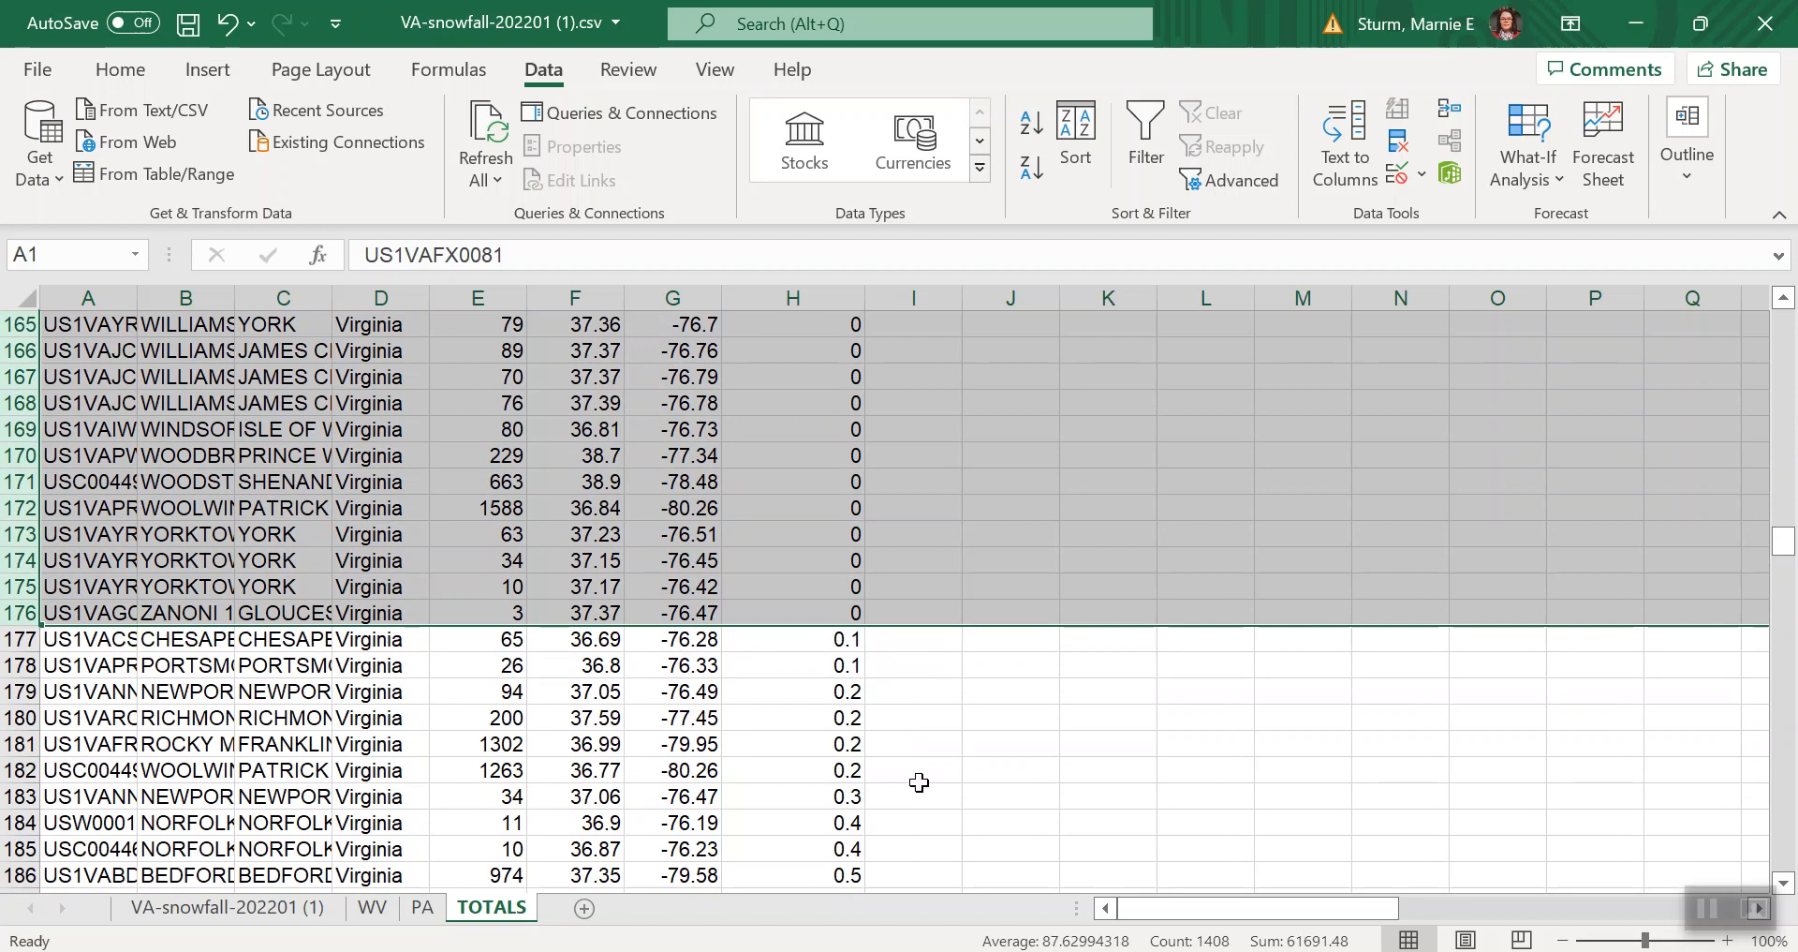
{"action": "right_click", "coordinate": [919, 783]}
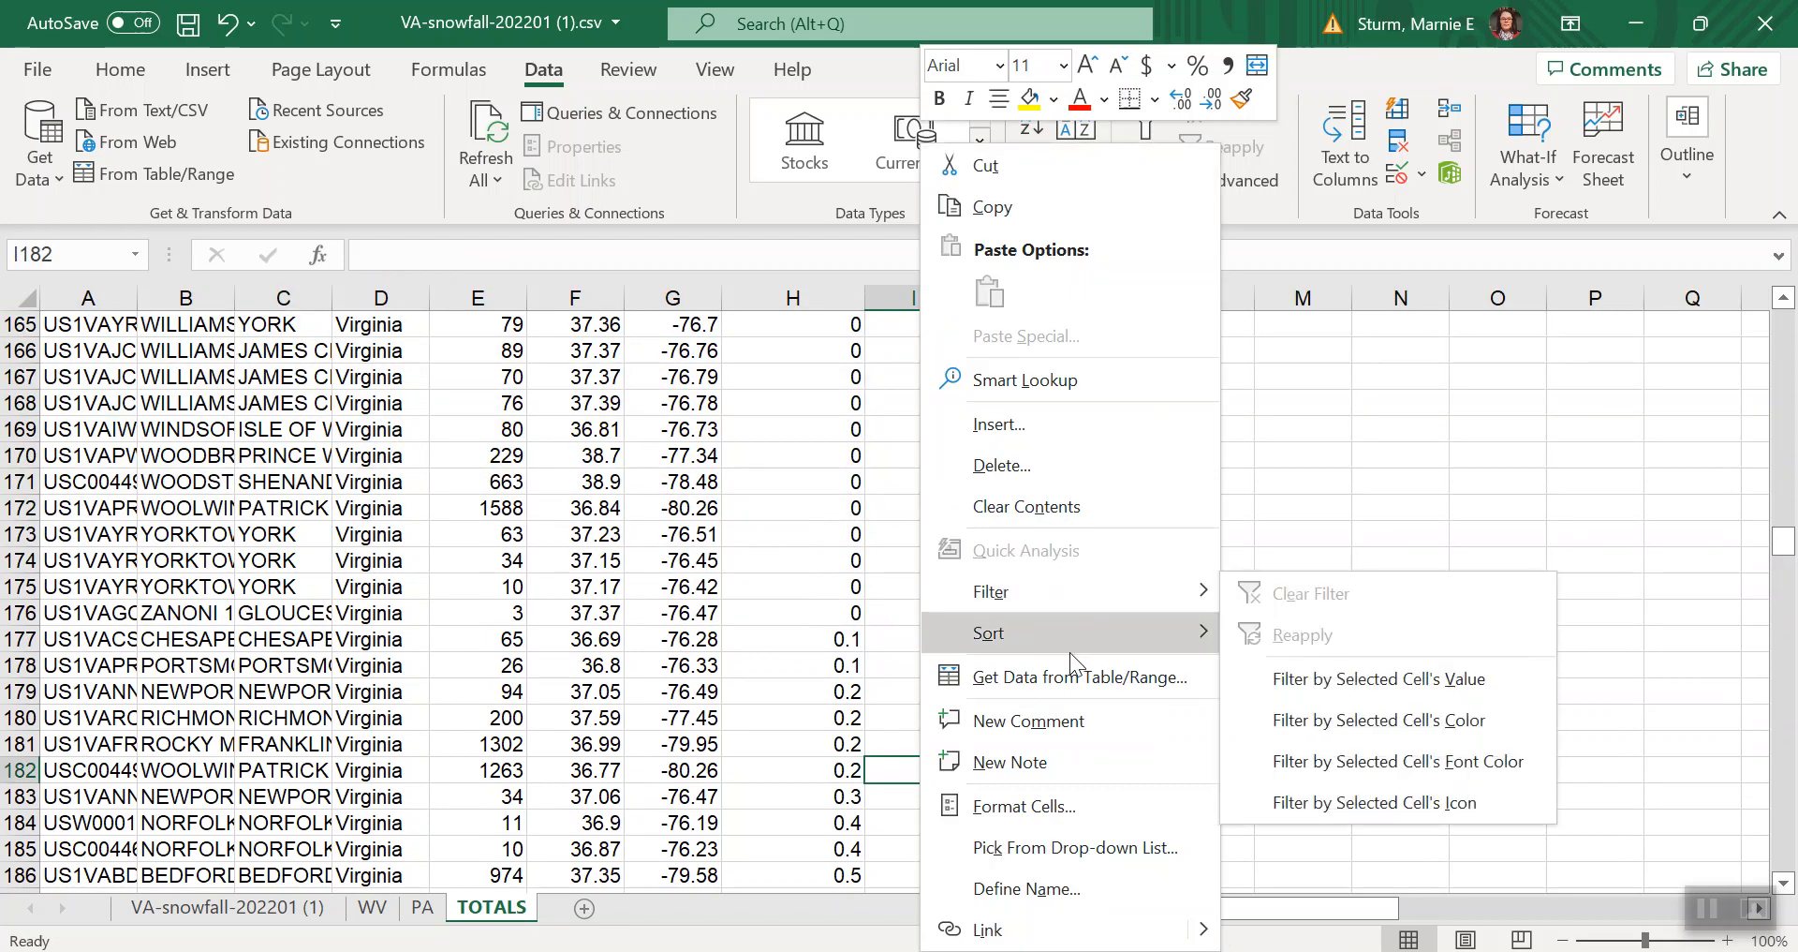
{"action": "left_click", "coordinate": [1066, 480]}
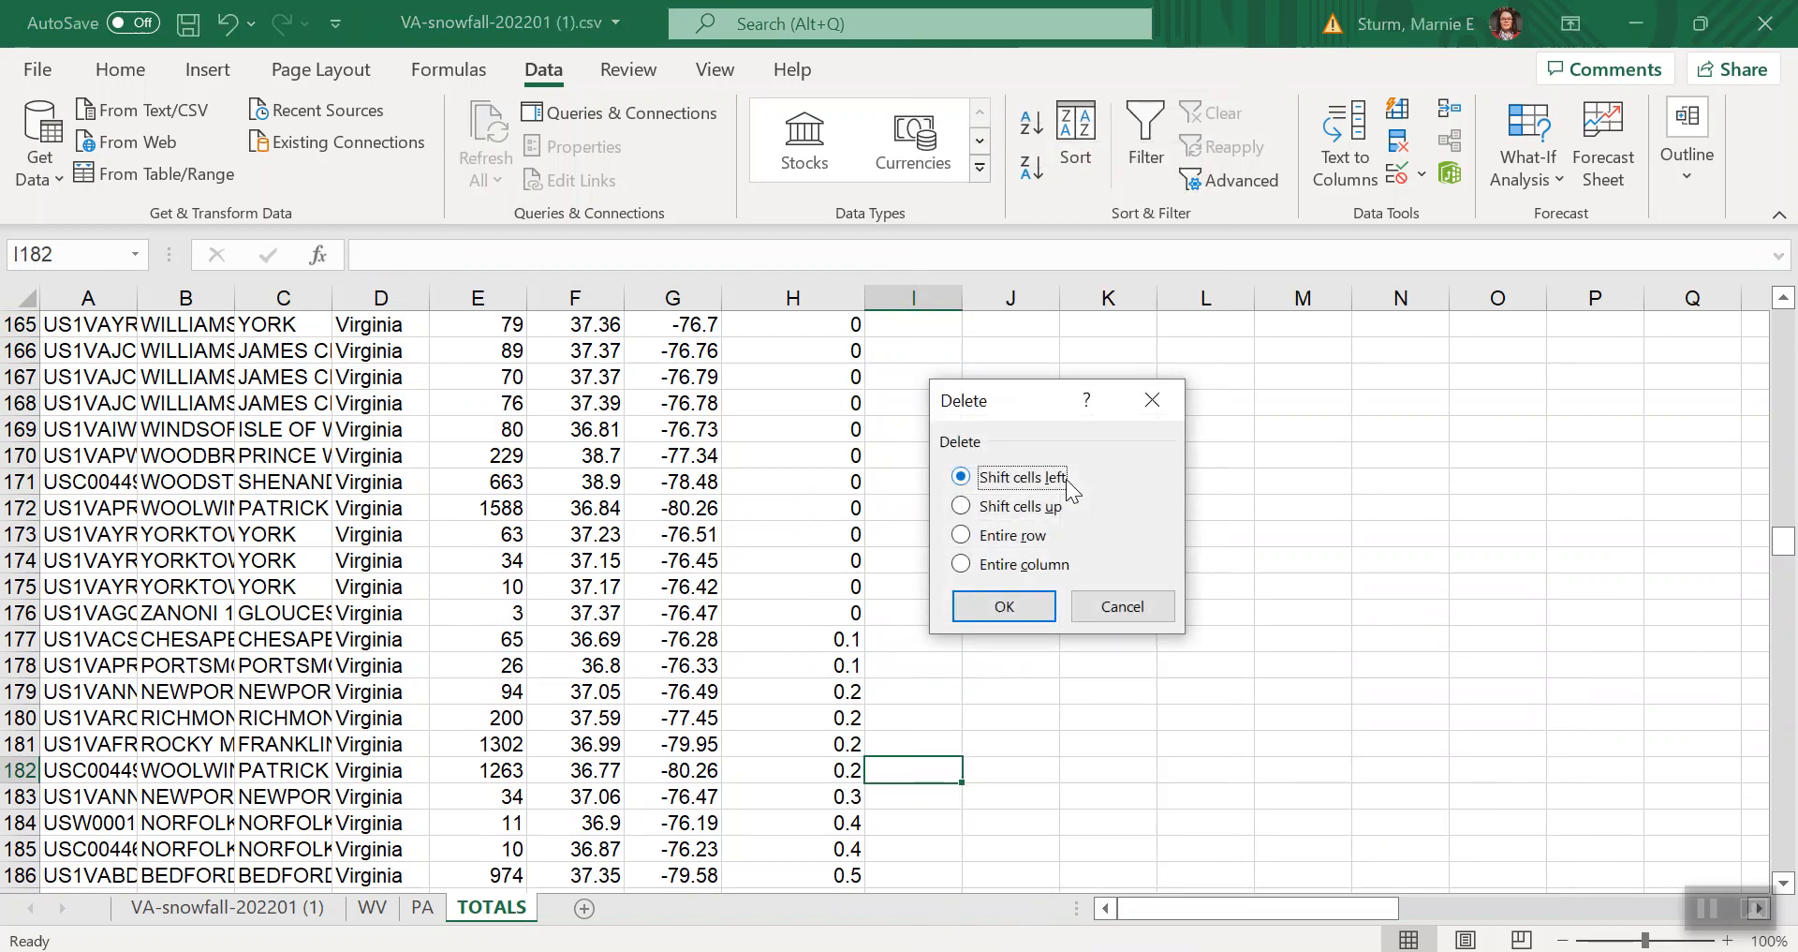
{"action": "left_click", "coordinate": [963, 507]}
{"action": "left_click", "coordinate": [1001, 609]}
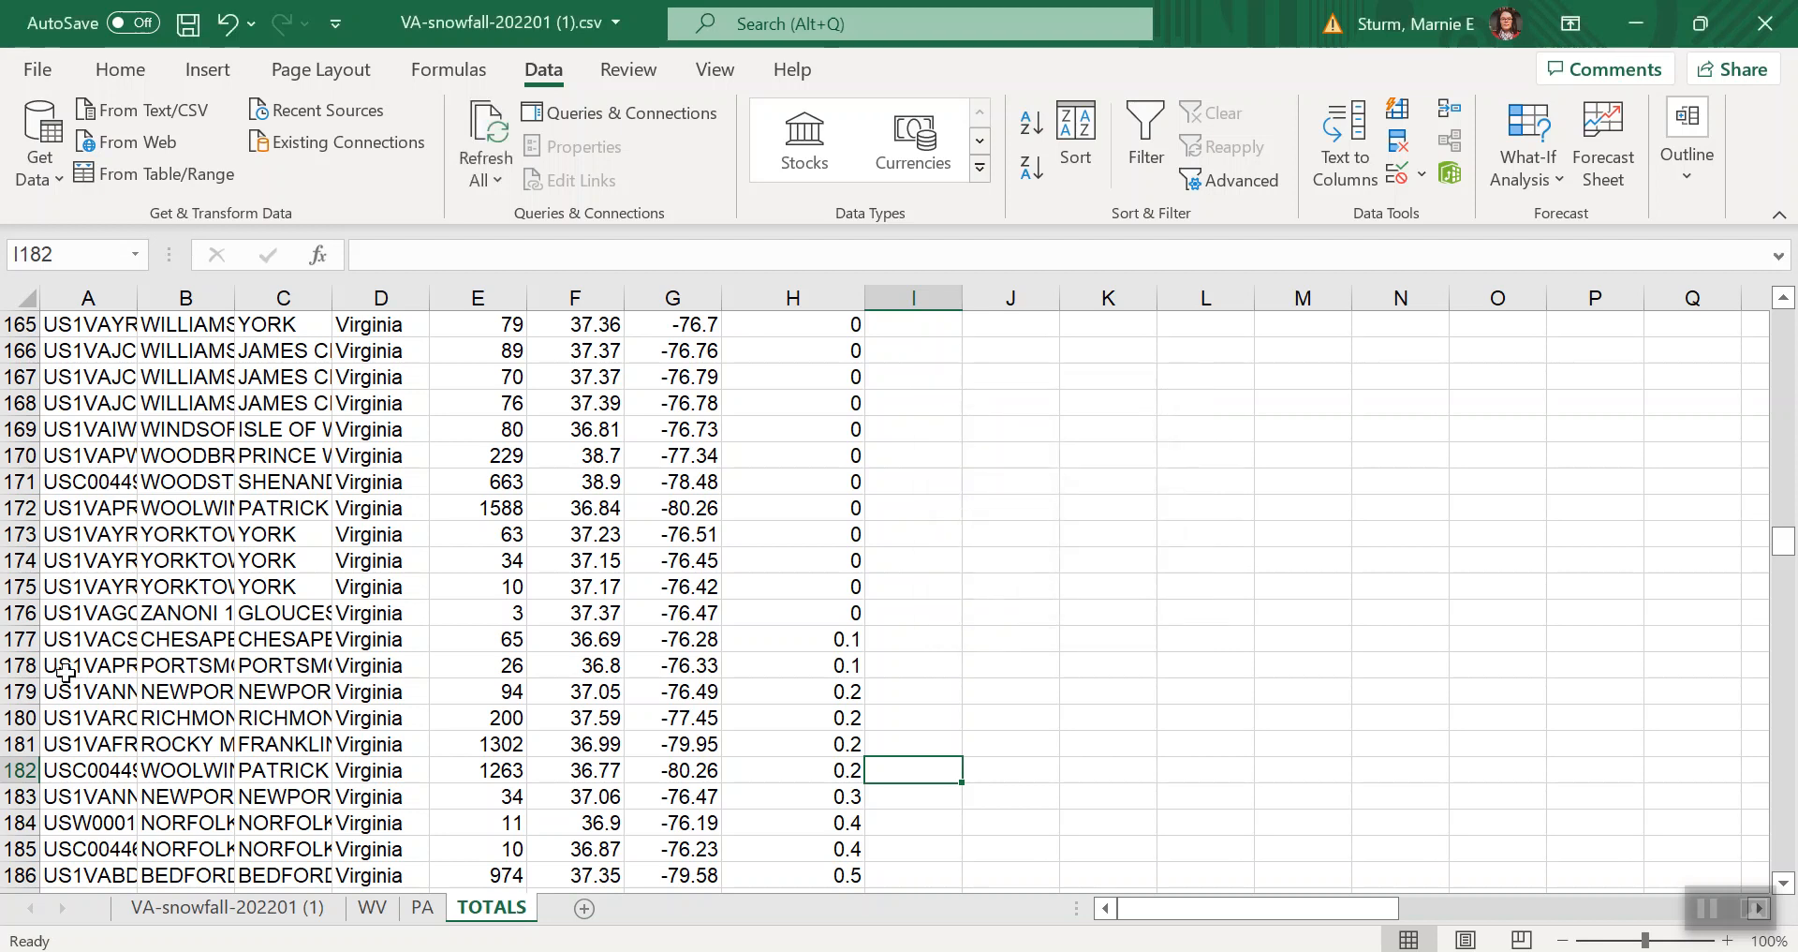
Delete rows 1 to 176 of TOTALS, whose Column H snowfall total is 0, and check the remaining data down to its end.
{"action": "left_click_drag", "start_coordinate": [19, 613], "coordinate": [20, 326]}
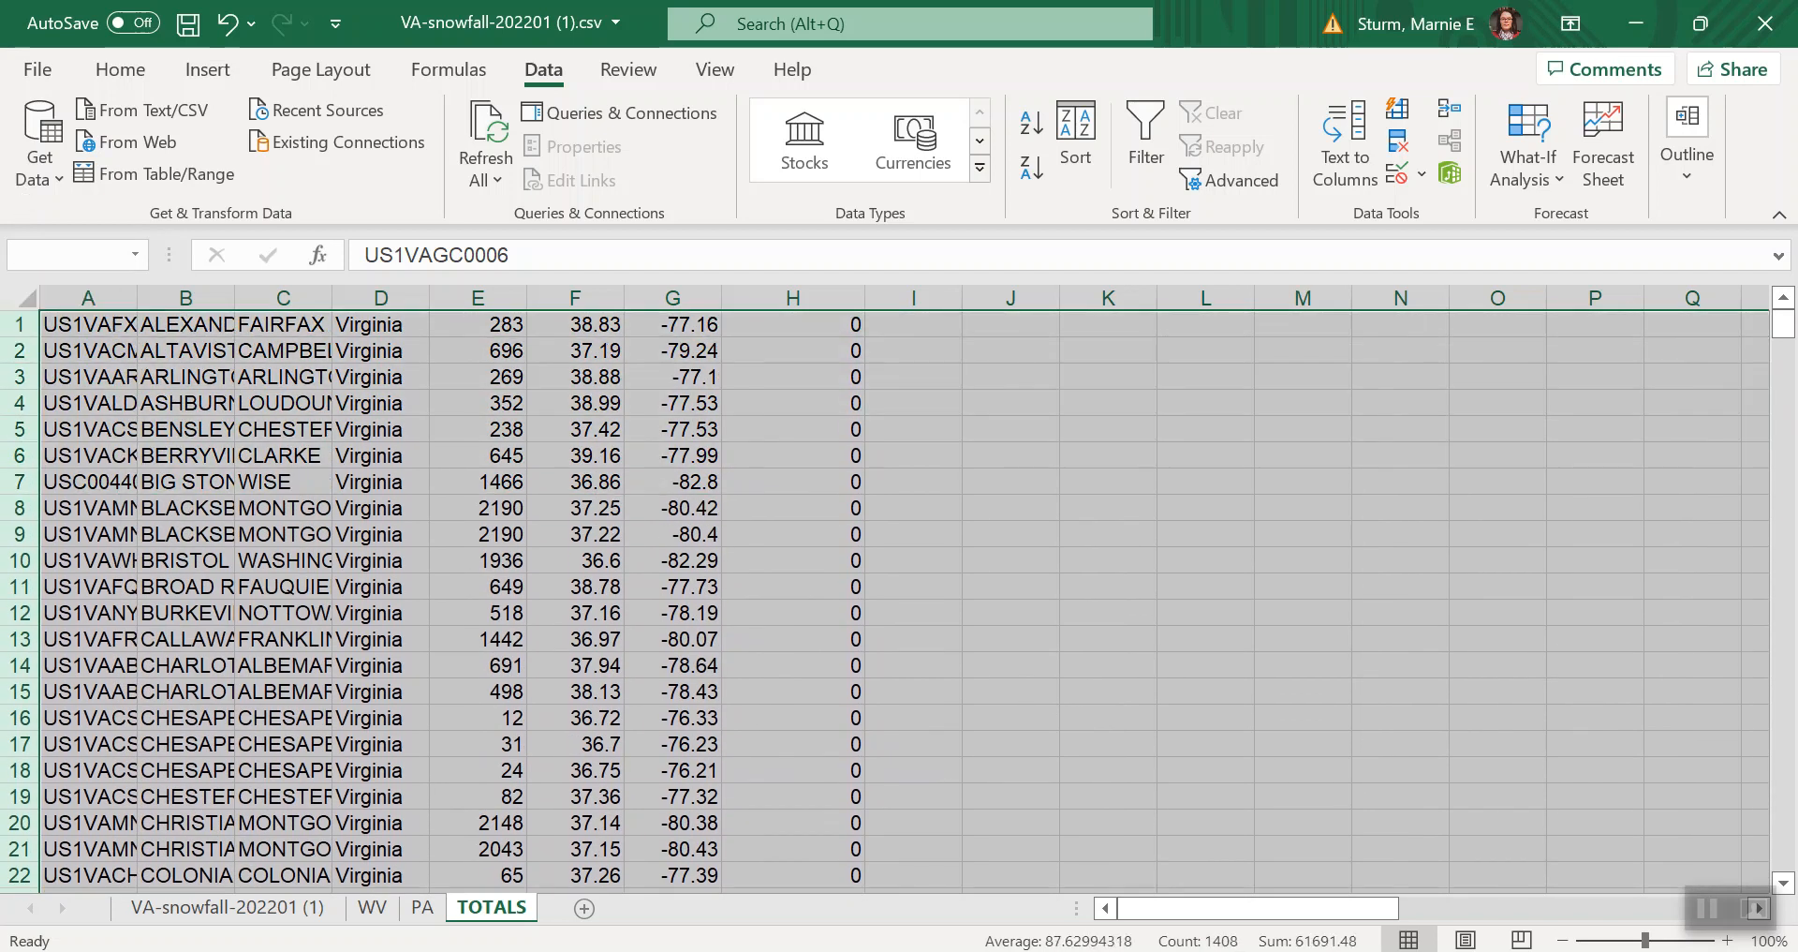
{"action": "right_click", "coordinate": [1035, 688]}
{"action": "left_click", "coordinate": [1094, 468]}
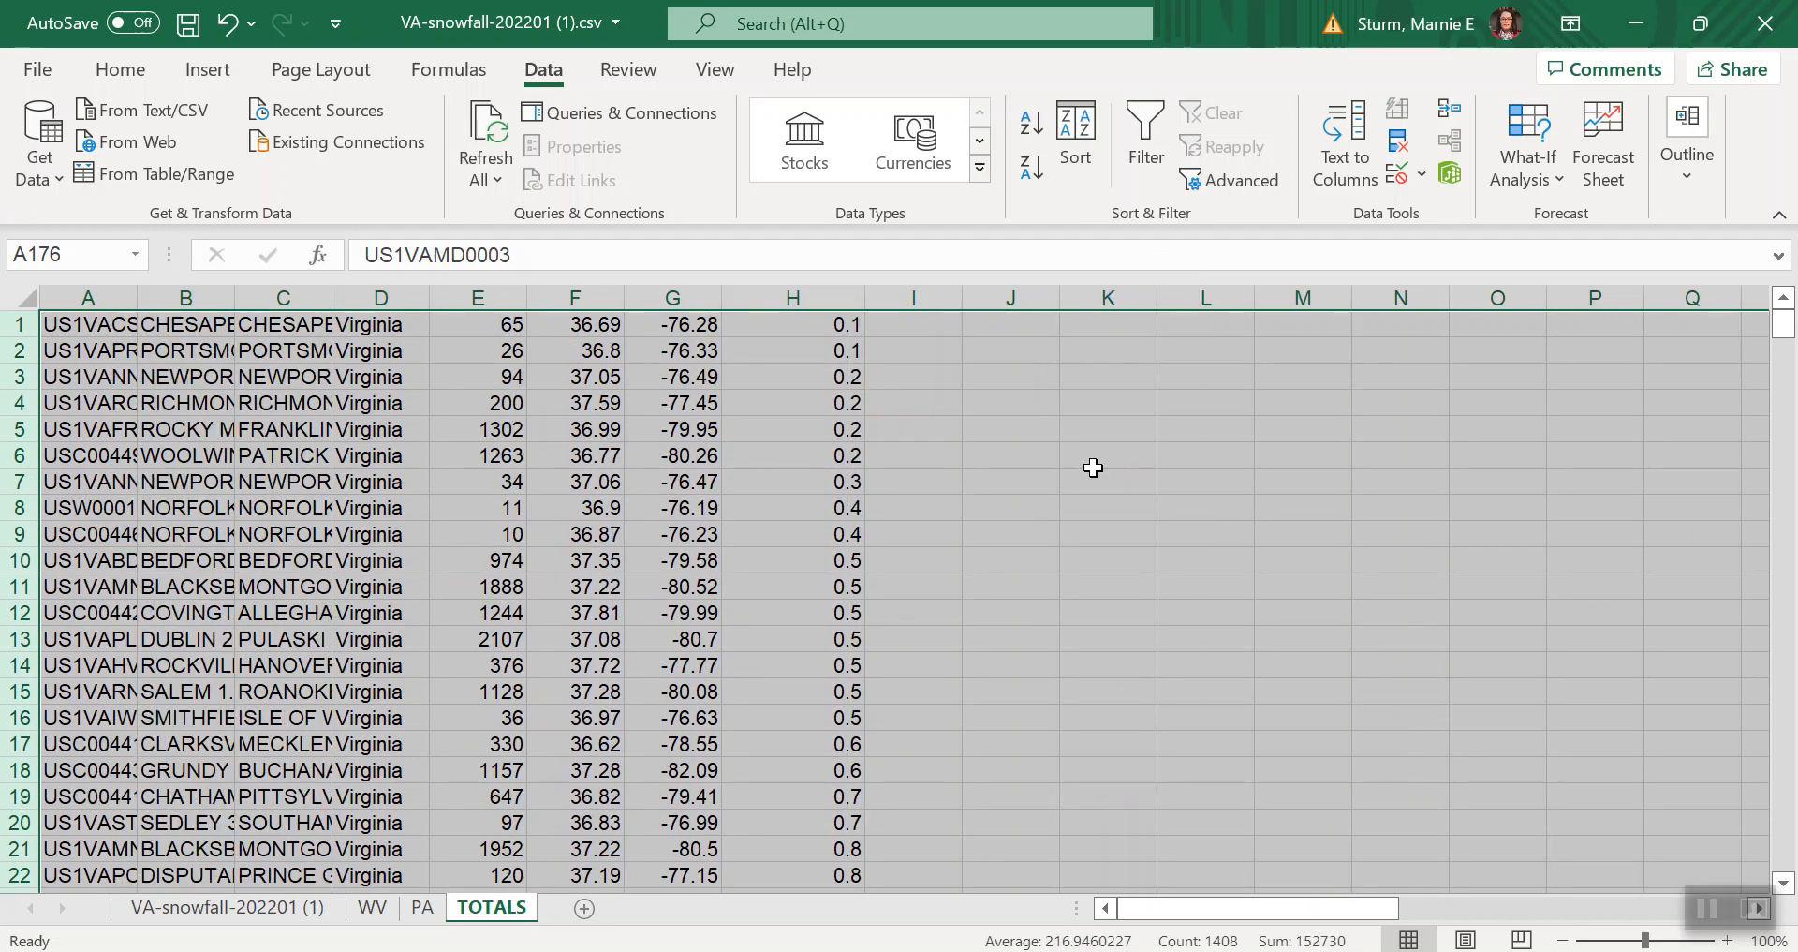
{"action": "scroll", "coordinate": [995, 547], "scroll_direction": "down", "scroll_amount": 20}
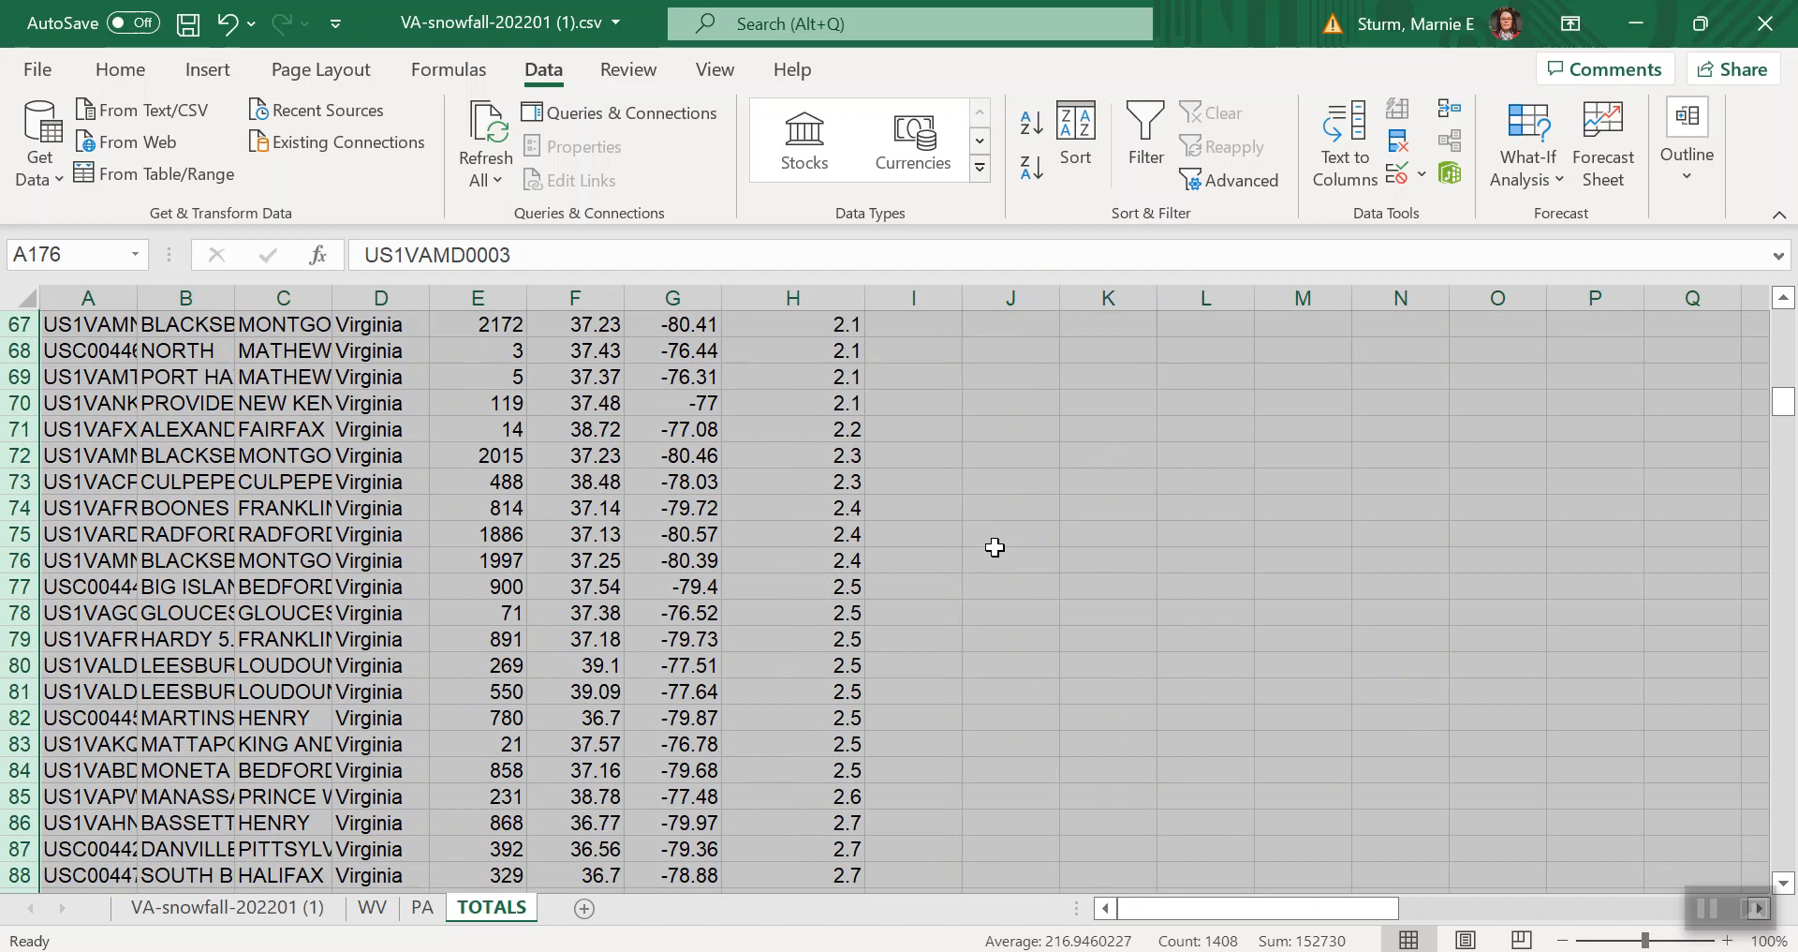
{"action": "scroll", "coordinate": [994, 547], "scroll_direction": "down", "scroll_amount": 20}
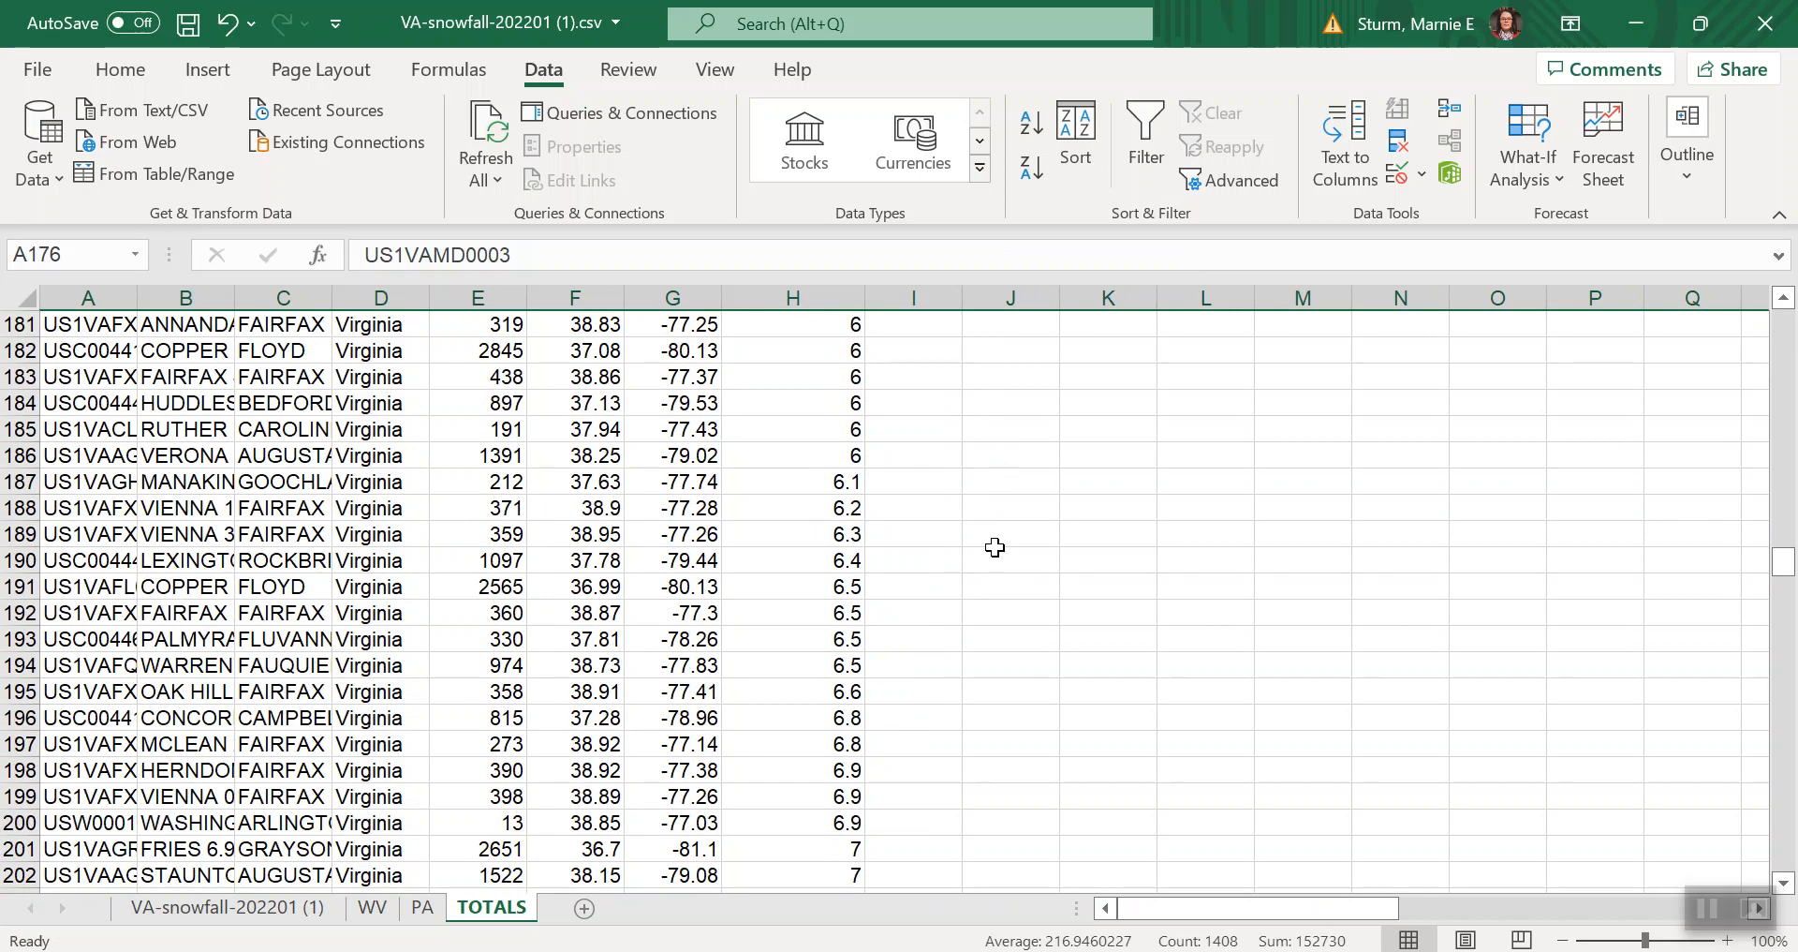
{"action": "scroll", "coordinate": [994, 547], "scroll_direction": "down", "scroll_amount": 10}
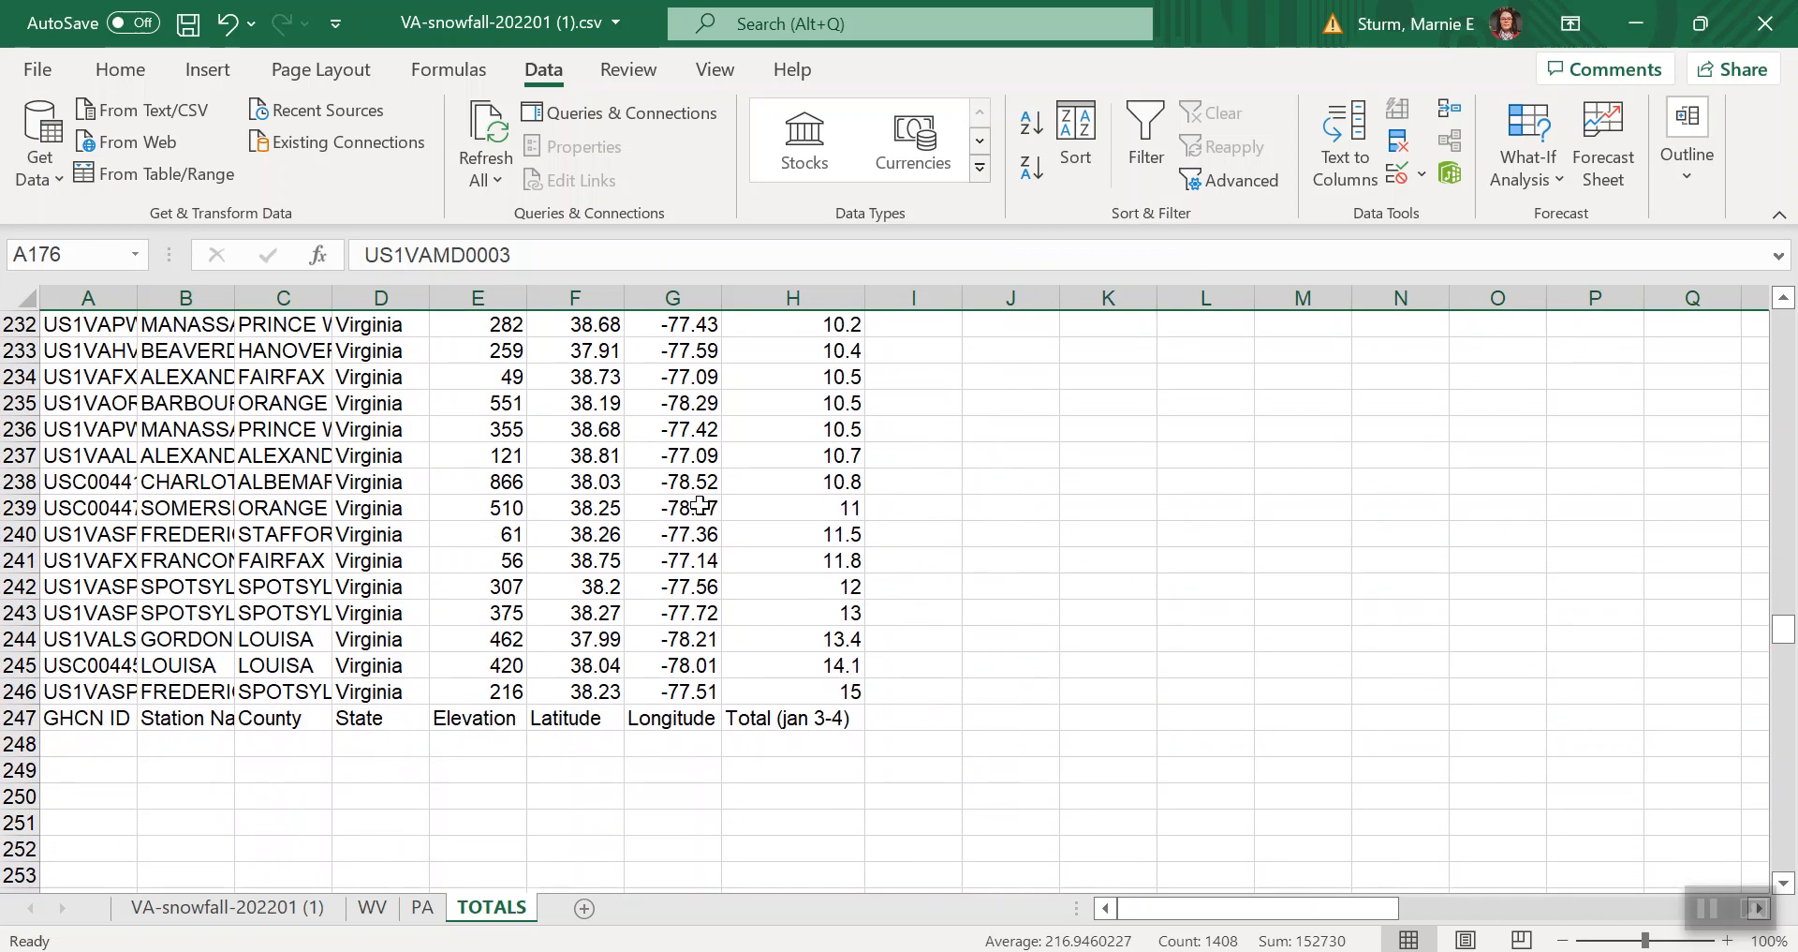
{"action": "scroll", "coordinate": [700, 506], "scroll_direction": "up", "scroll_amount": 20}
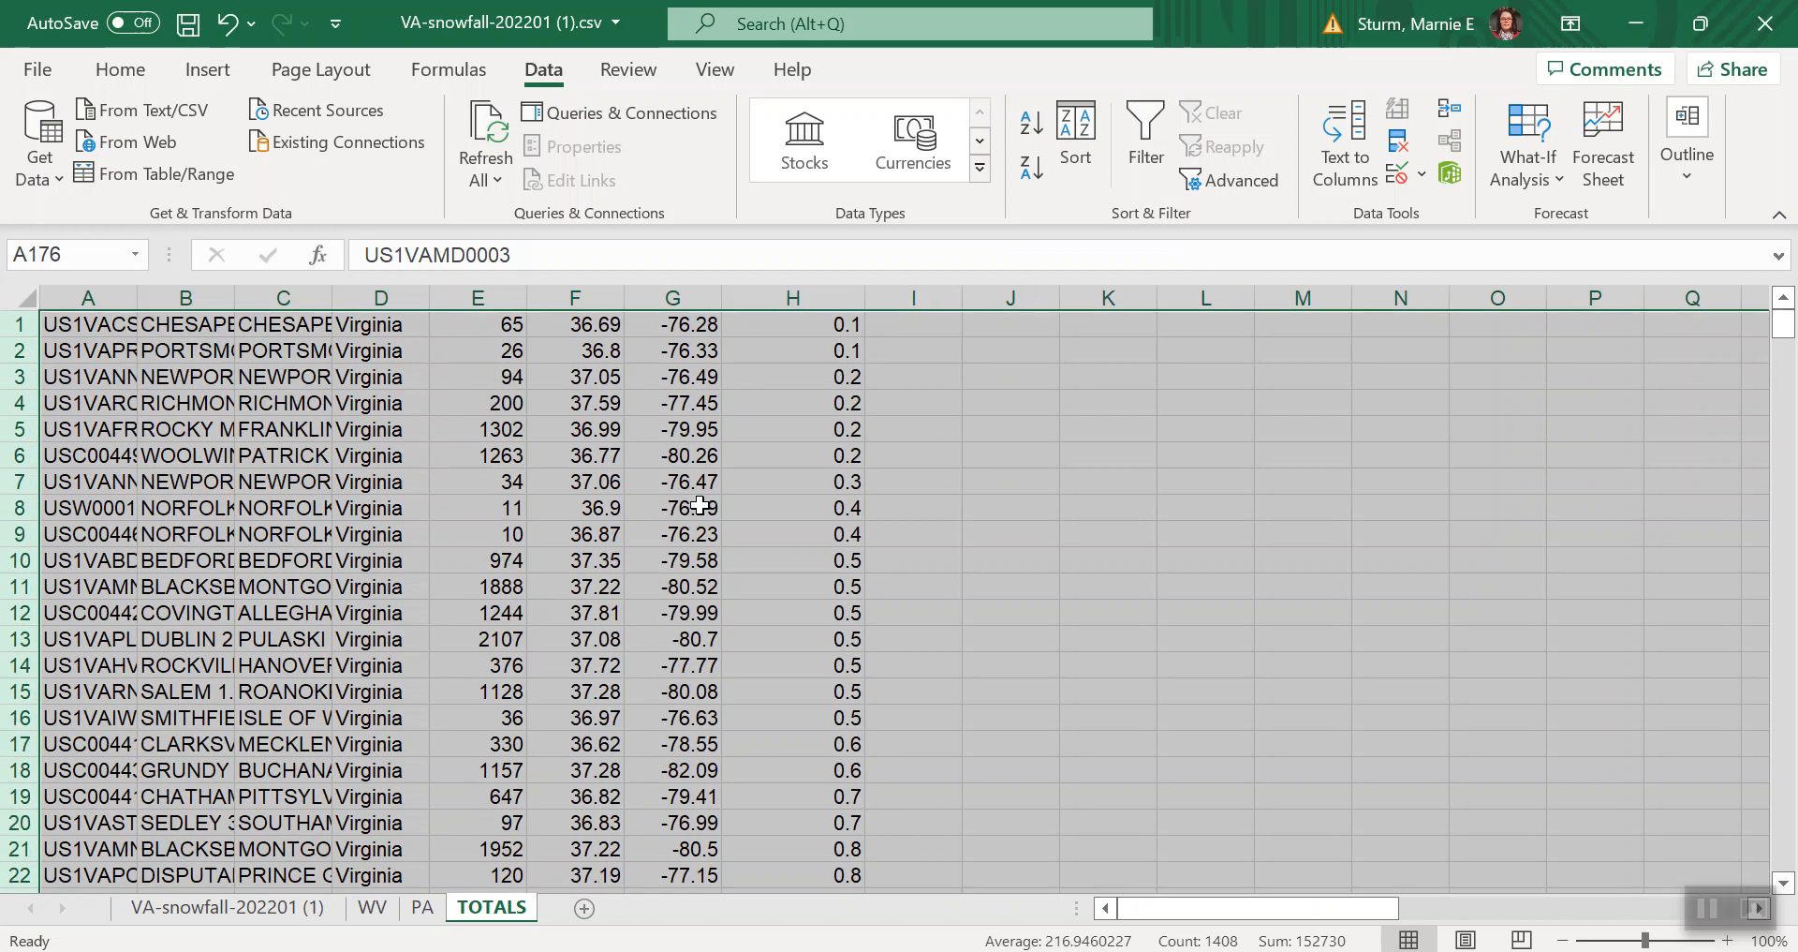
{"action": "left_click", "coordinate": [63, 350]}
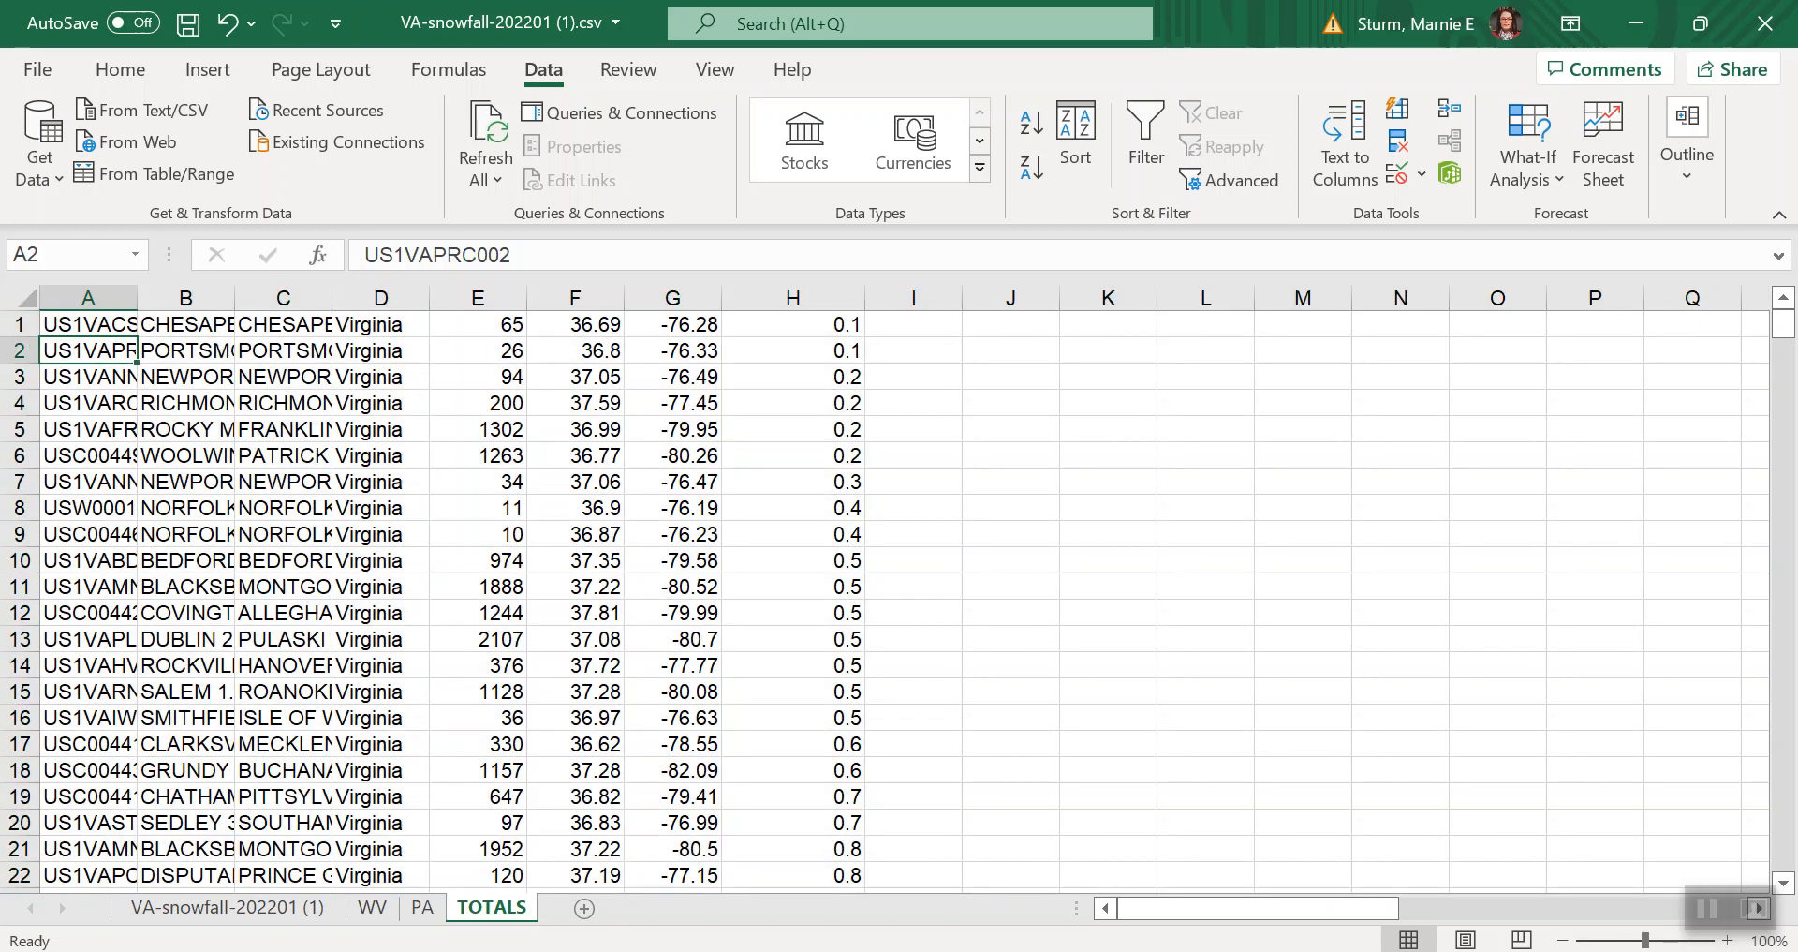
{"action": "left_click", "coordinate": [20, 324]}
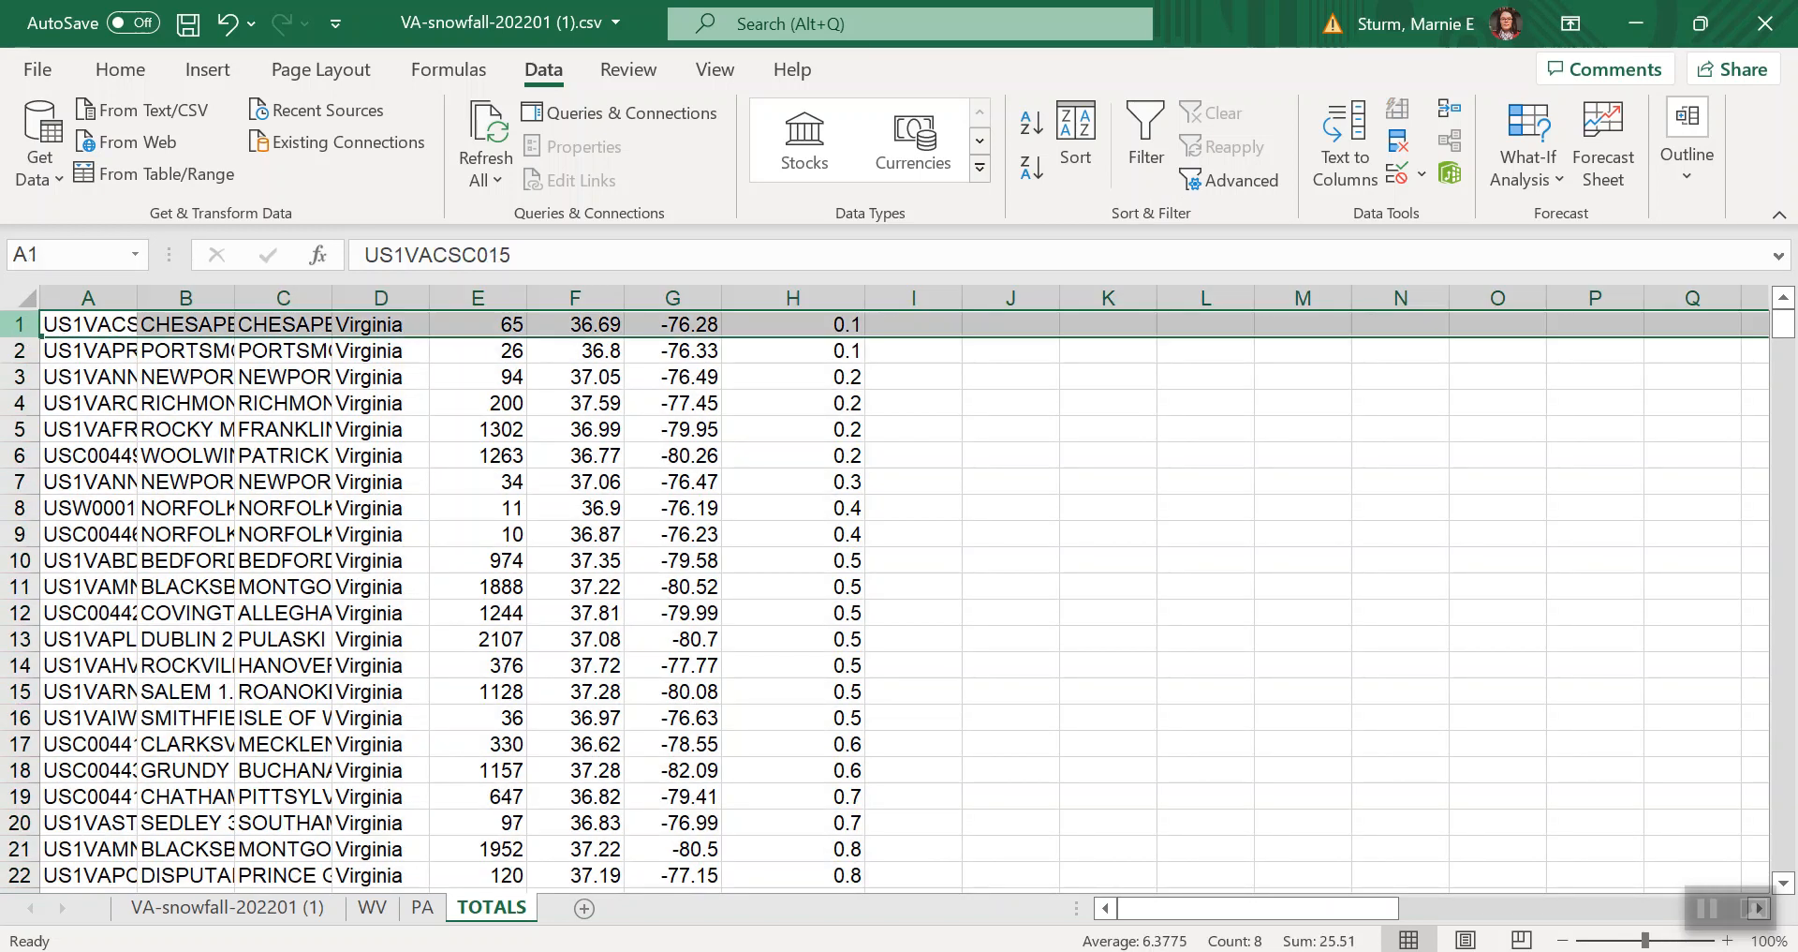
{"action": "key", "text": "ctrl+i"}
{"action": "key", "text": "ctrl+i"}
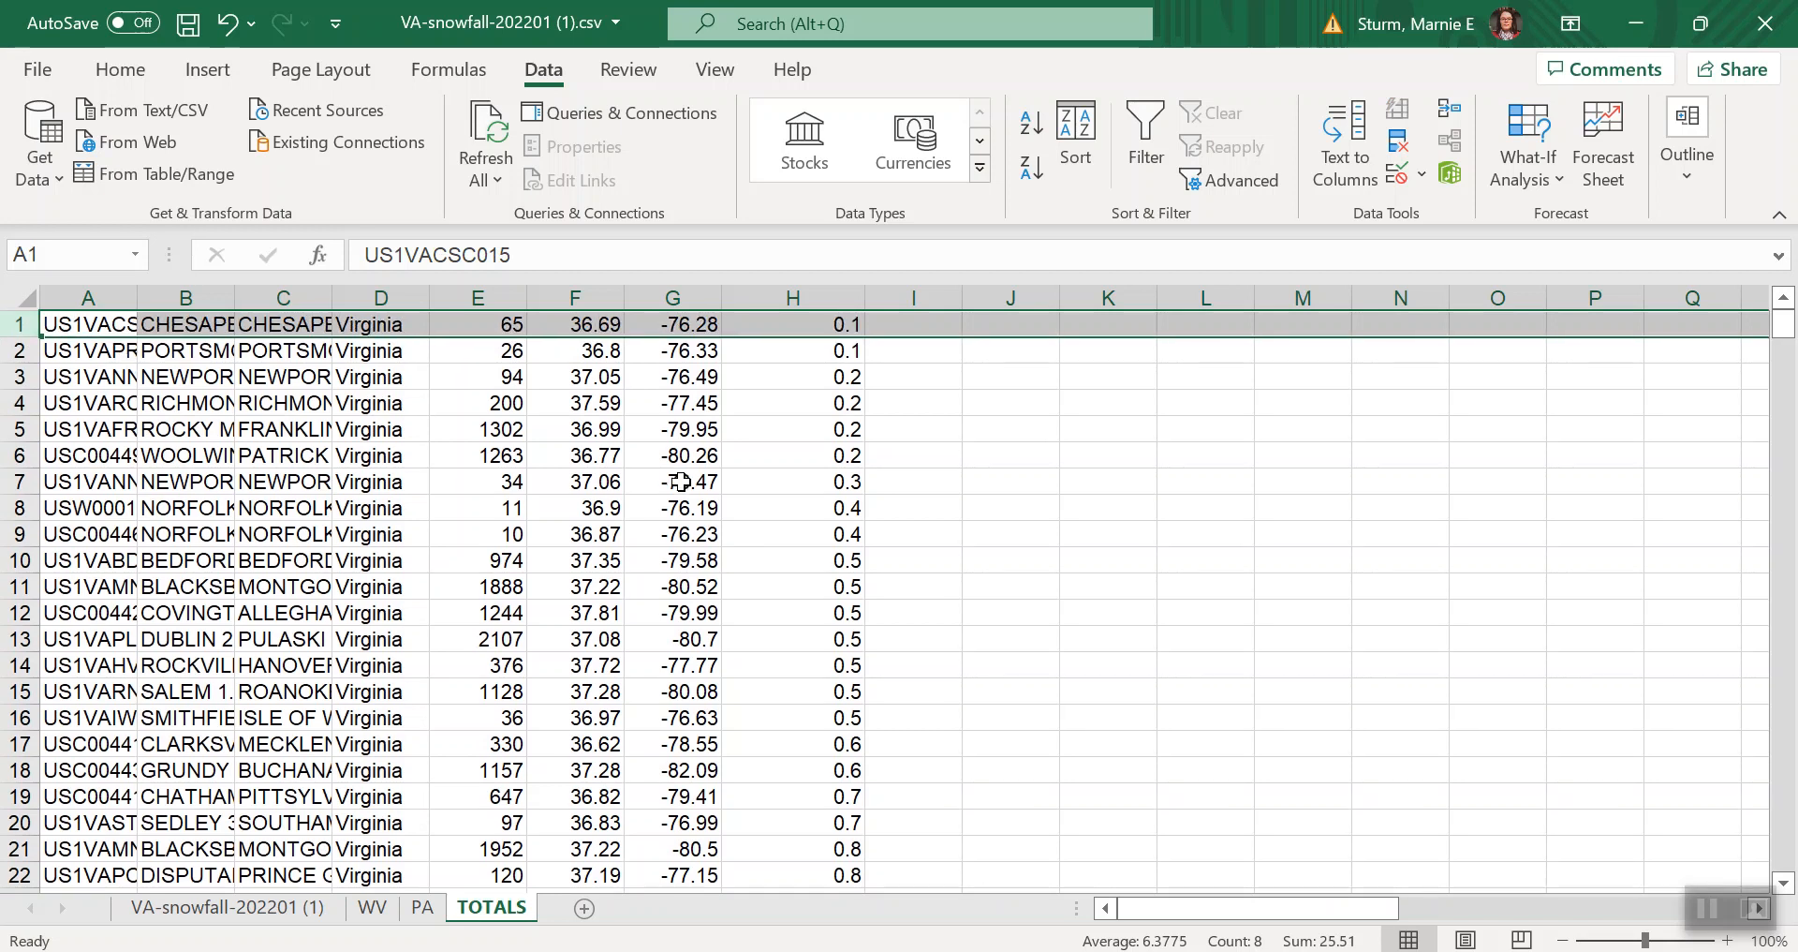
{"action": "left_click", "coordinate": [201, 70]}
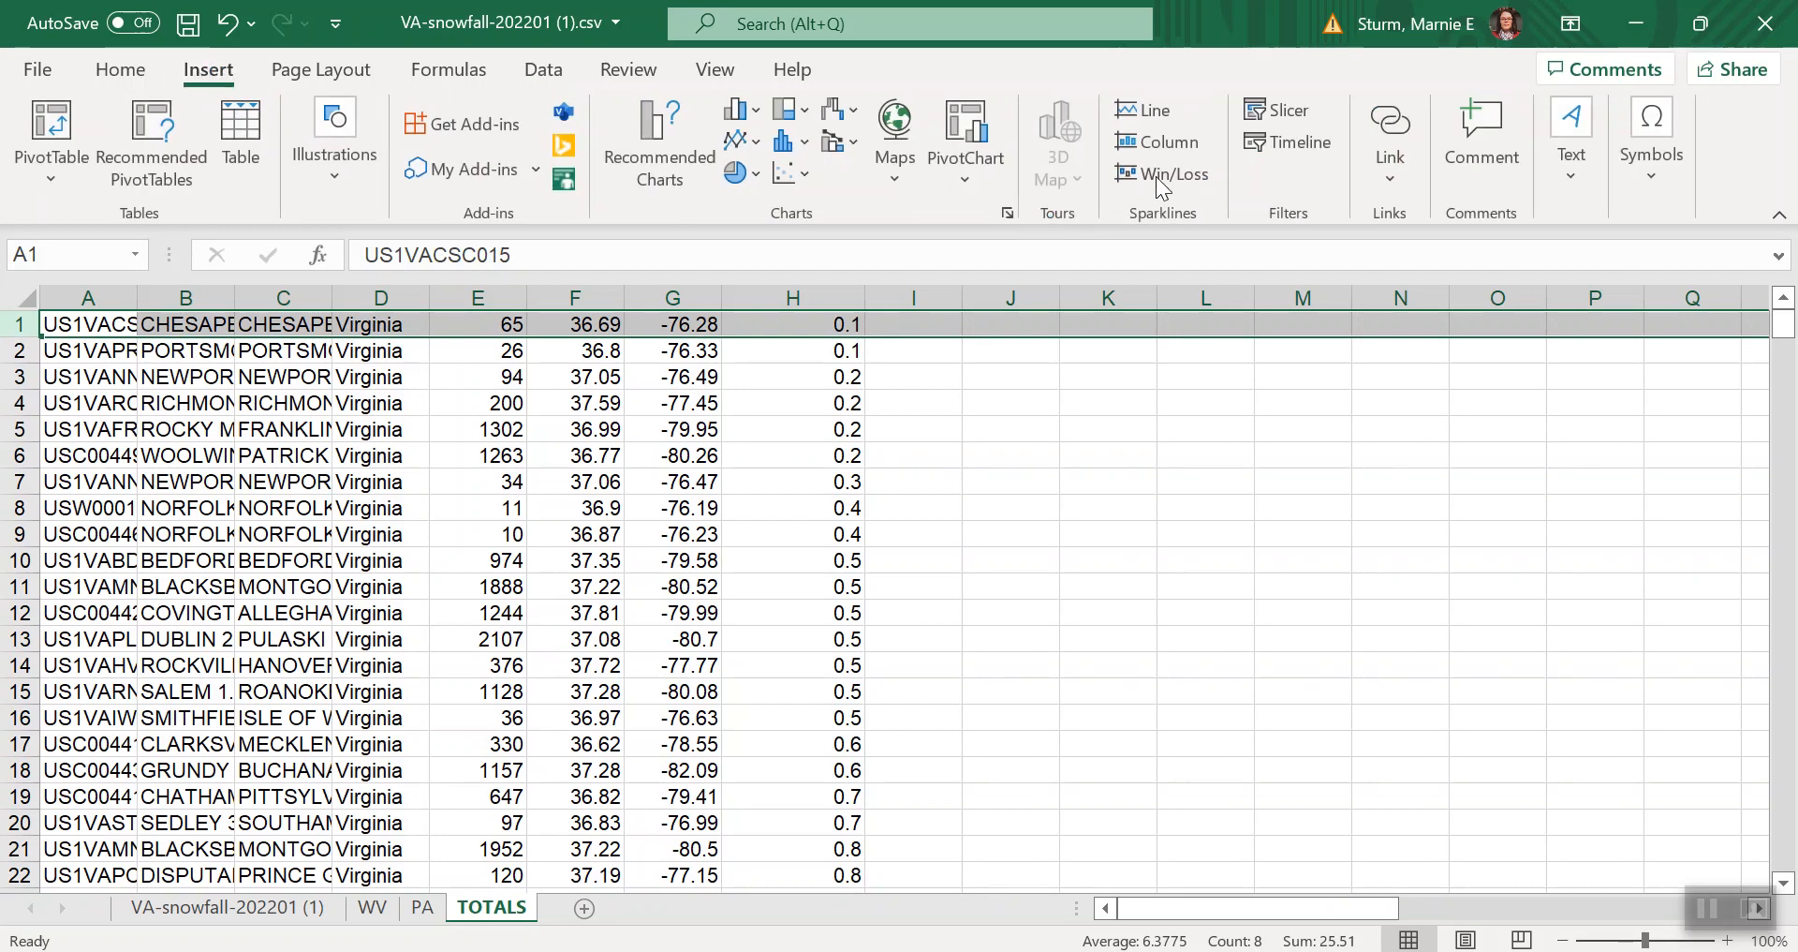
{"action": "left_click", "coordinate": [1137, 114]}
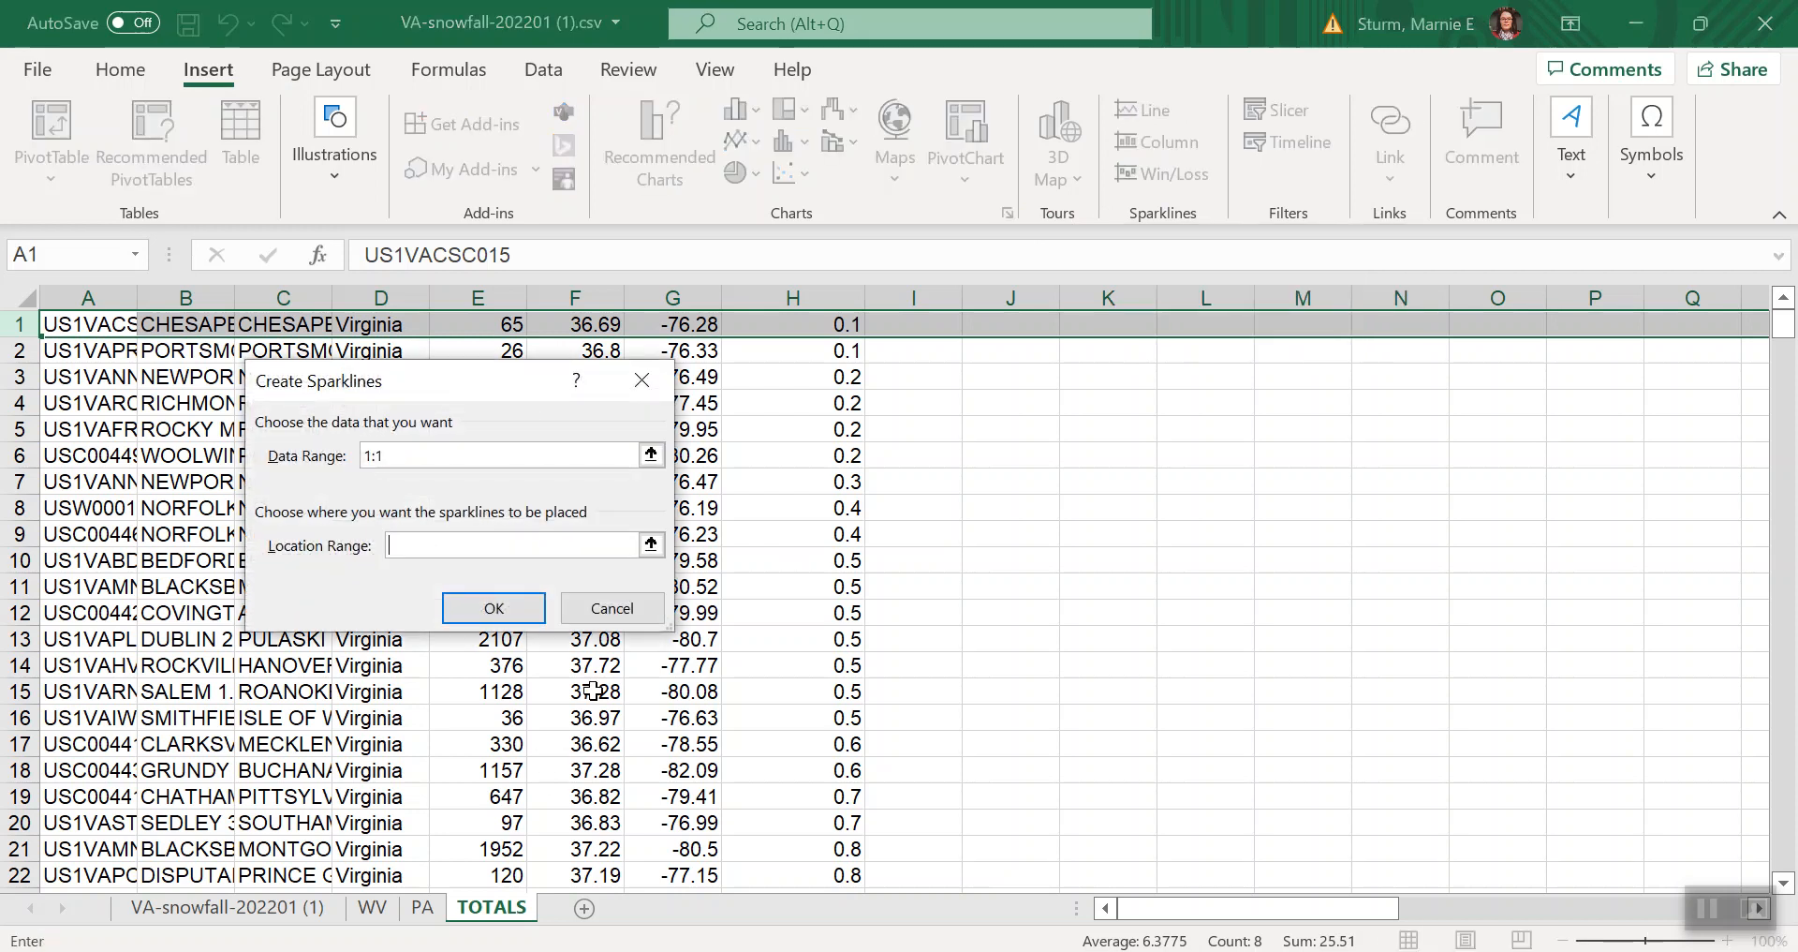
{"action": "left_click", "coordinate": [622, 610]}
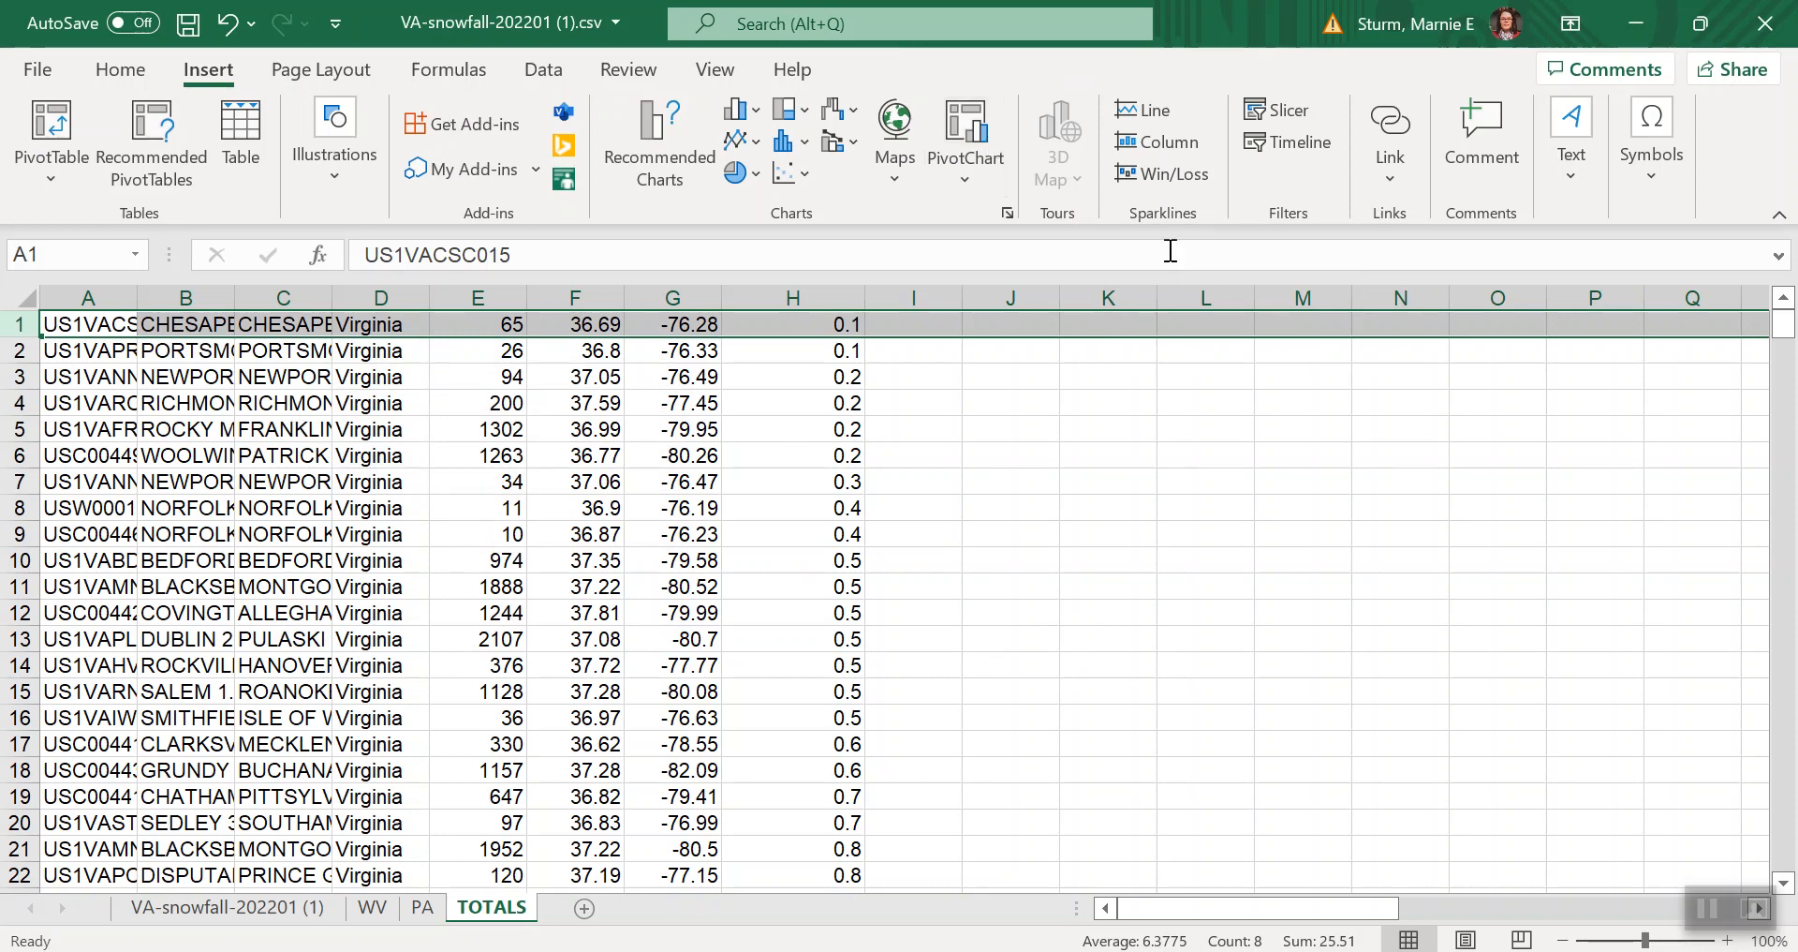
{"action": "left_click", "coordinate": [1014, 475]}
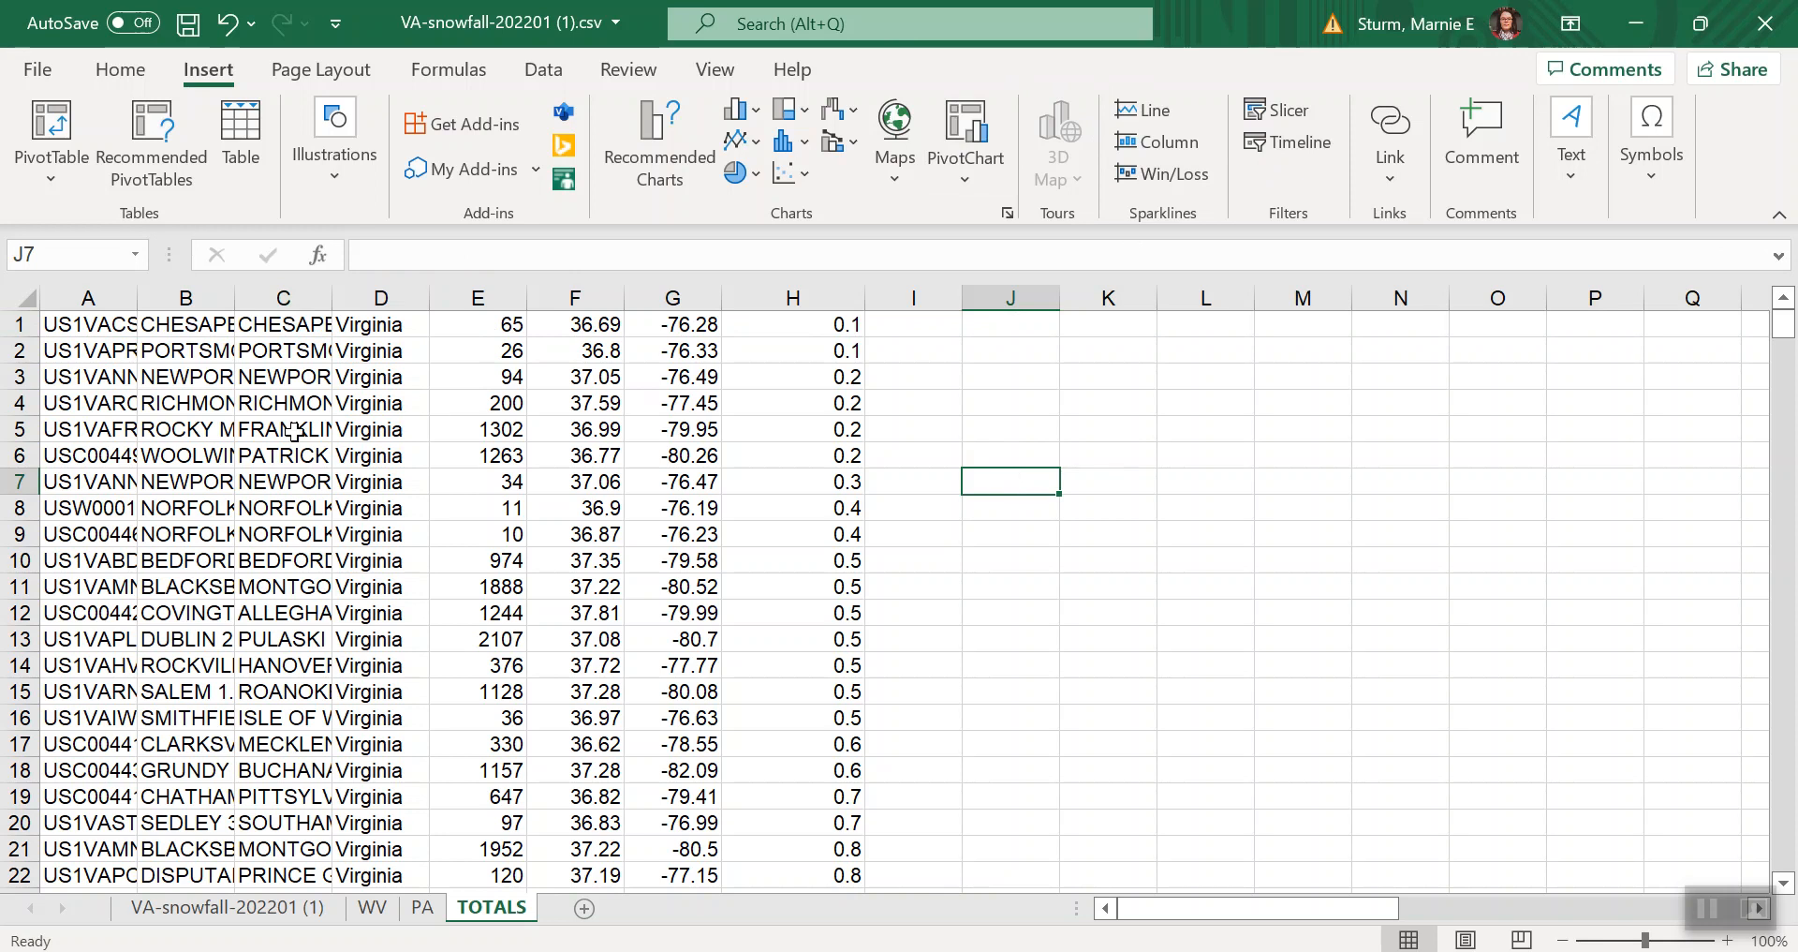
Try to shift the TOTALS data down one row by copying the entire sheet and pasting it at cell A2.
{"action": "left_click", "coordinate": [30, 303]}
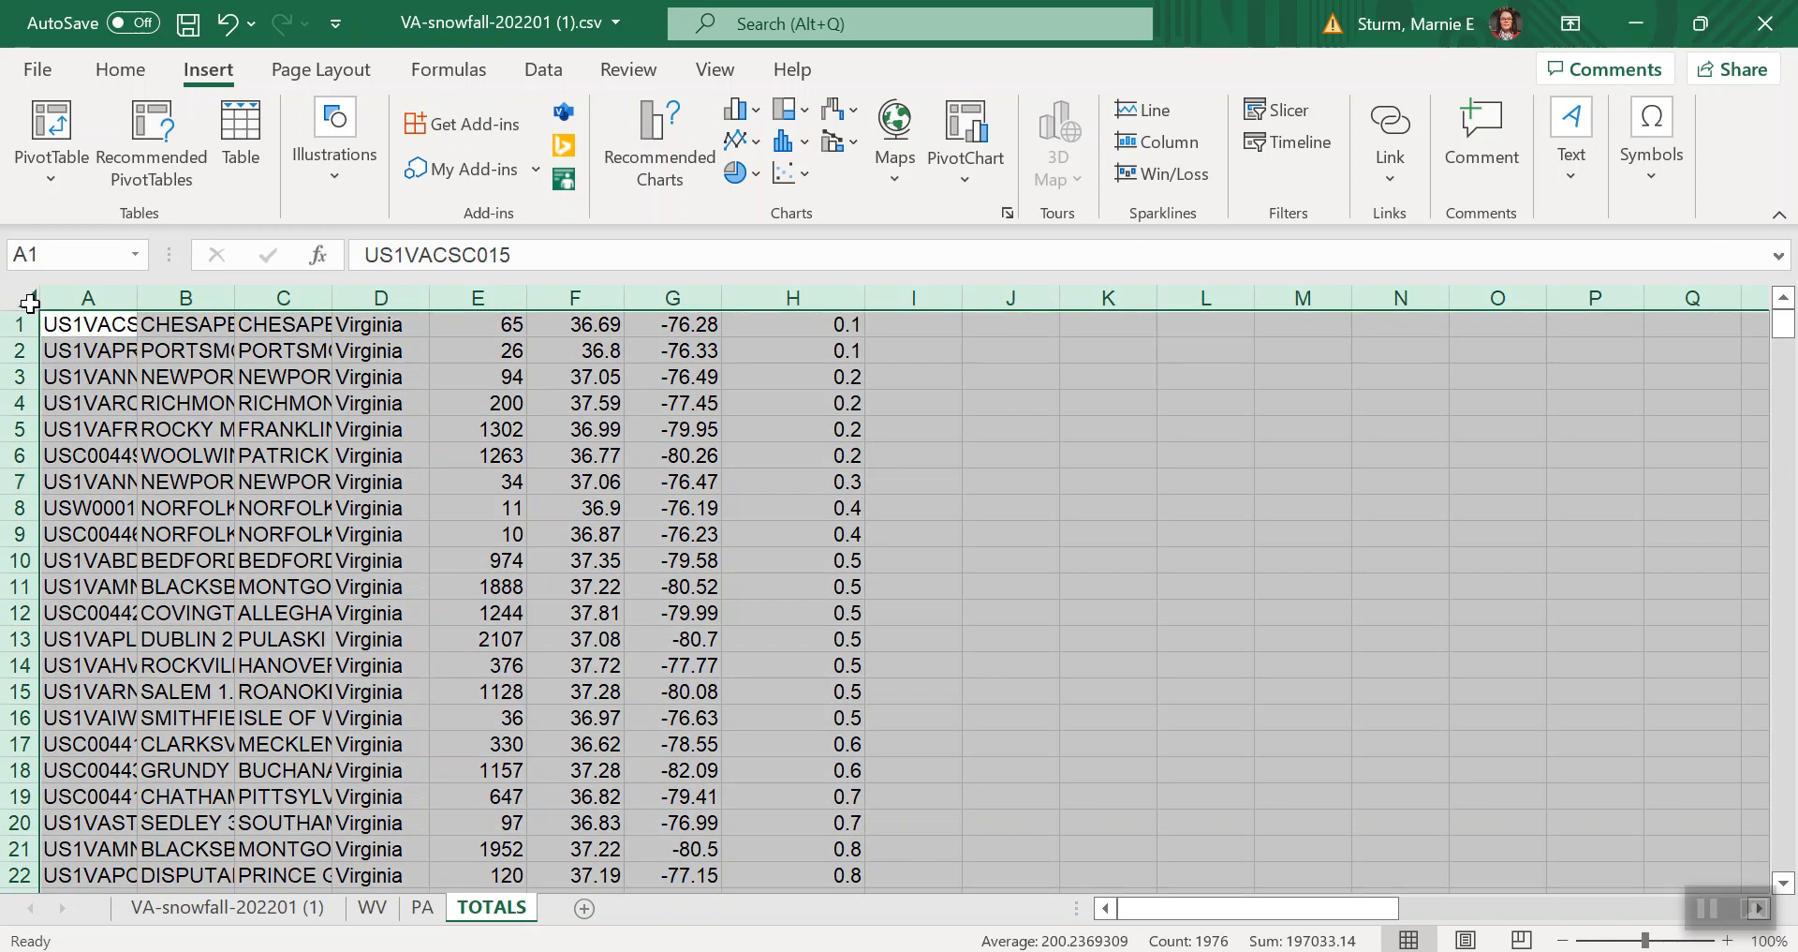
{"action": "key", "text": "ctrl+c"}
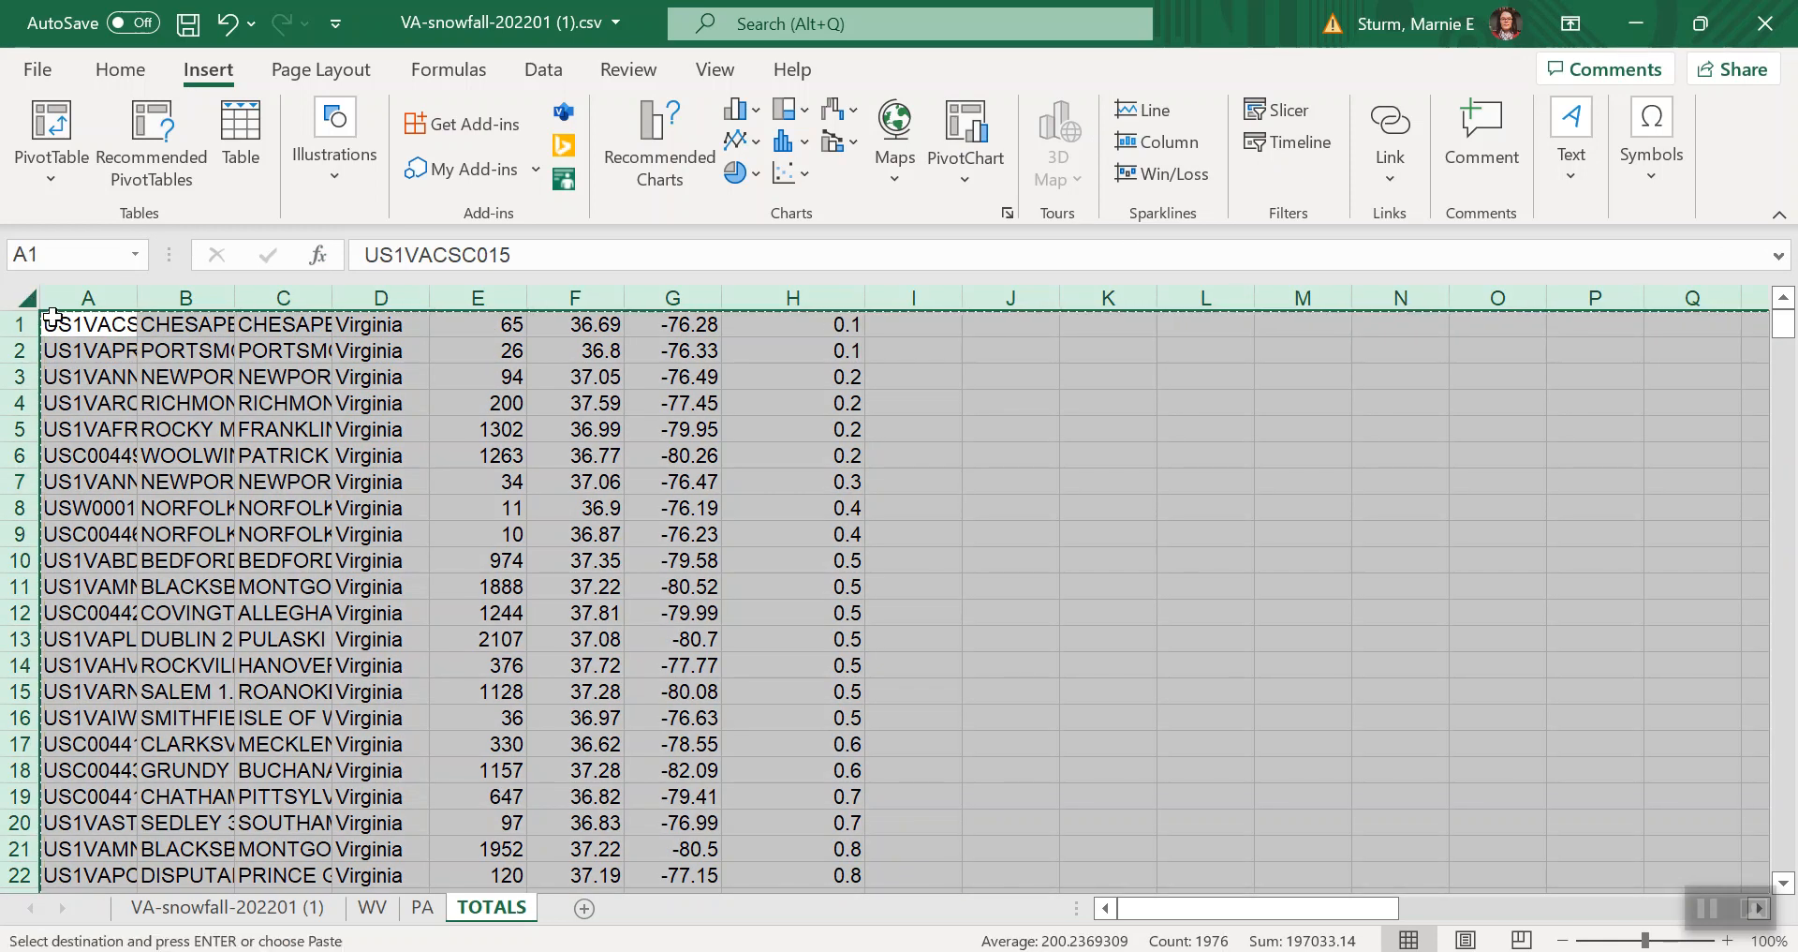
{"action": "left_click", "coordinate": [102, 358]}
{"action": "key", "text": "ctrl+v"}
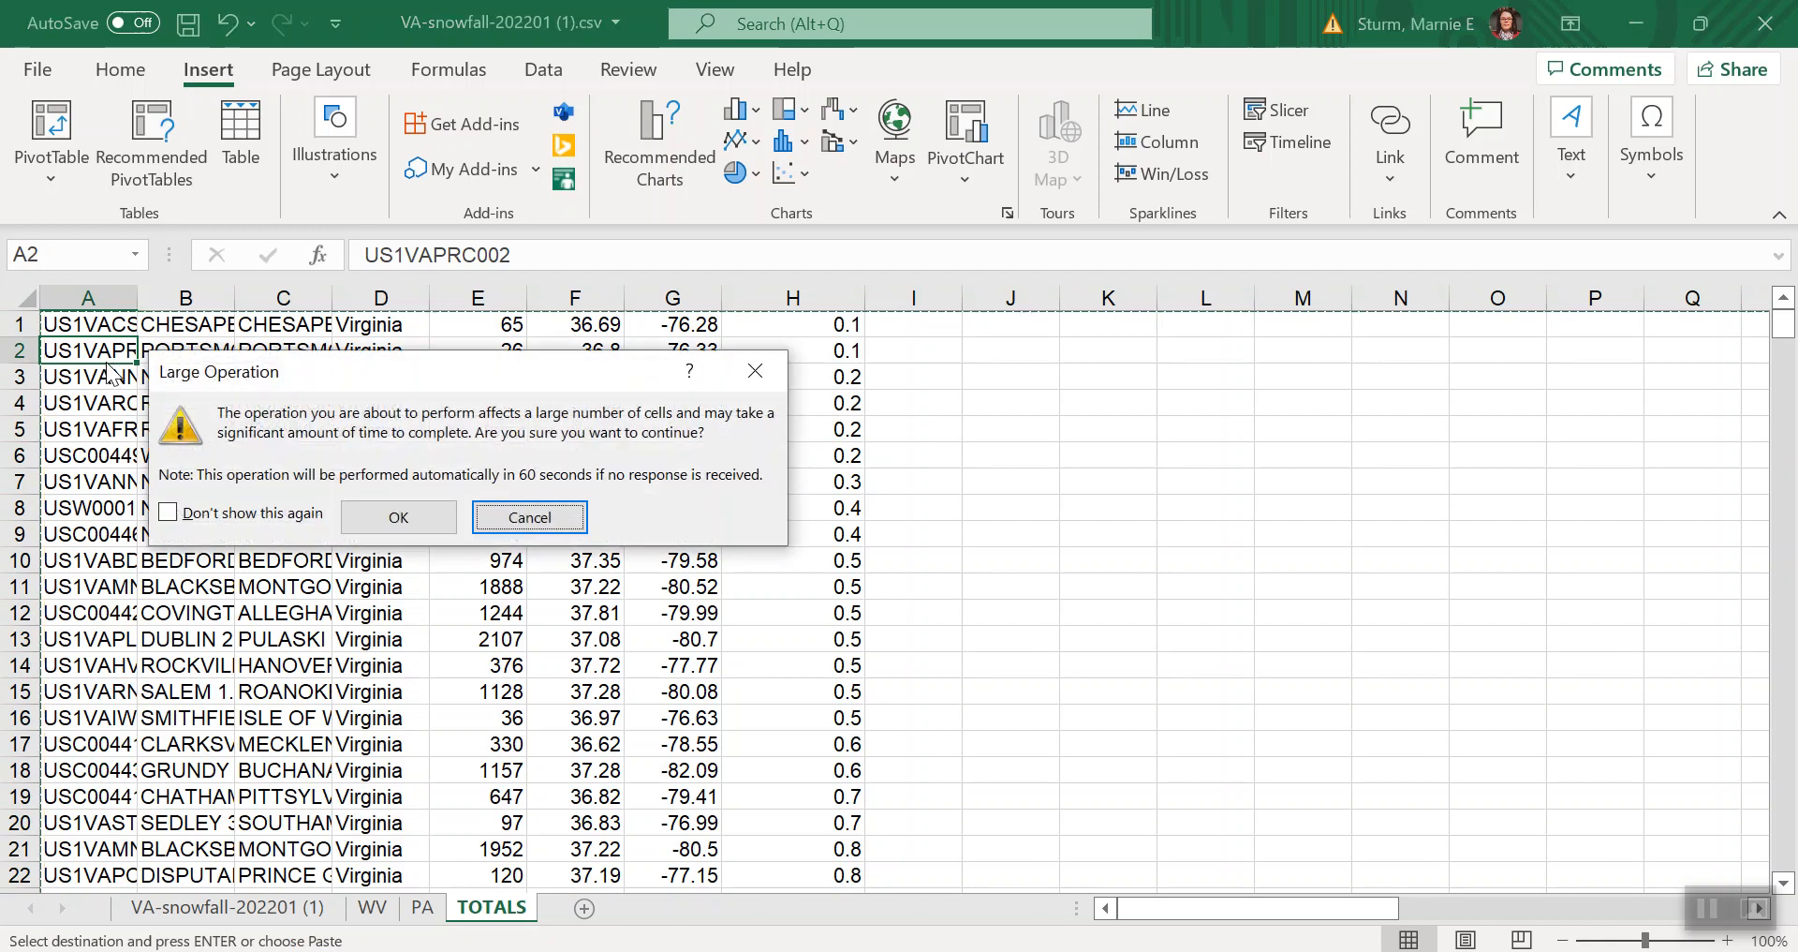
{"action": "left_click", "coordinate": [435, 525]}
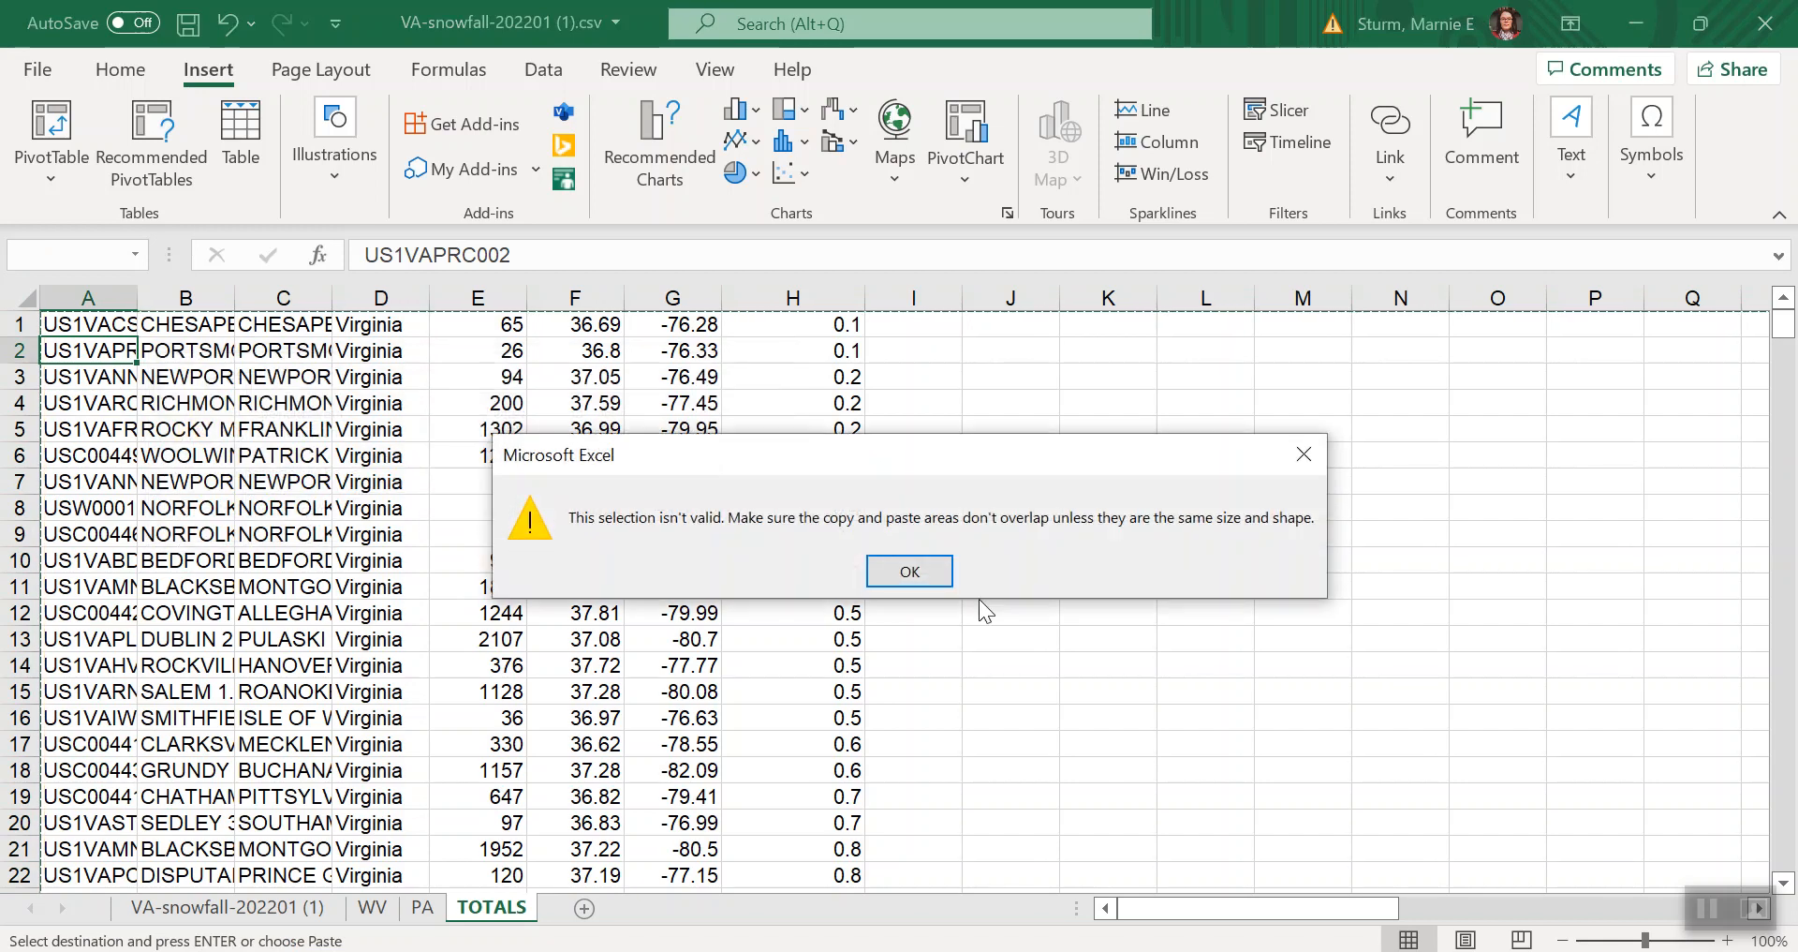
{"action": "left_click", "coordinate": [936, 568]}
{"action": "left_click", "coordinate": [1051, 557]}
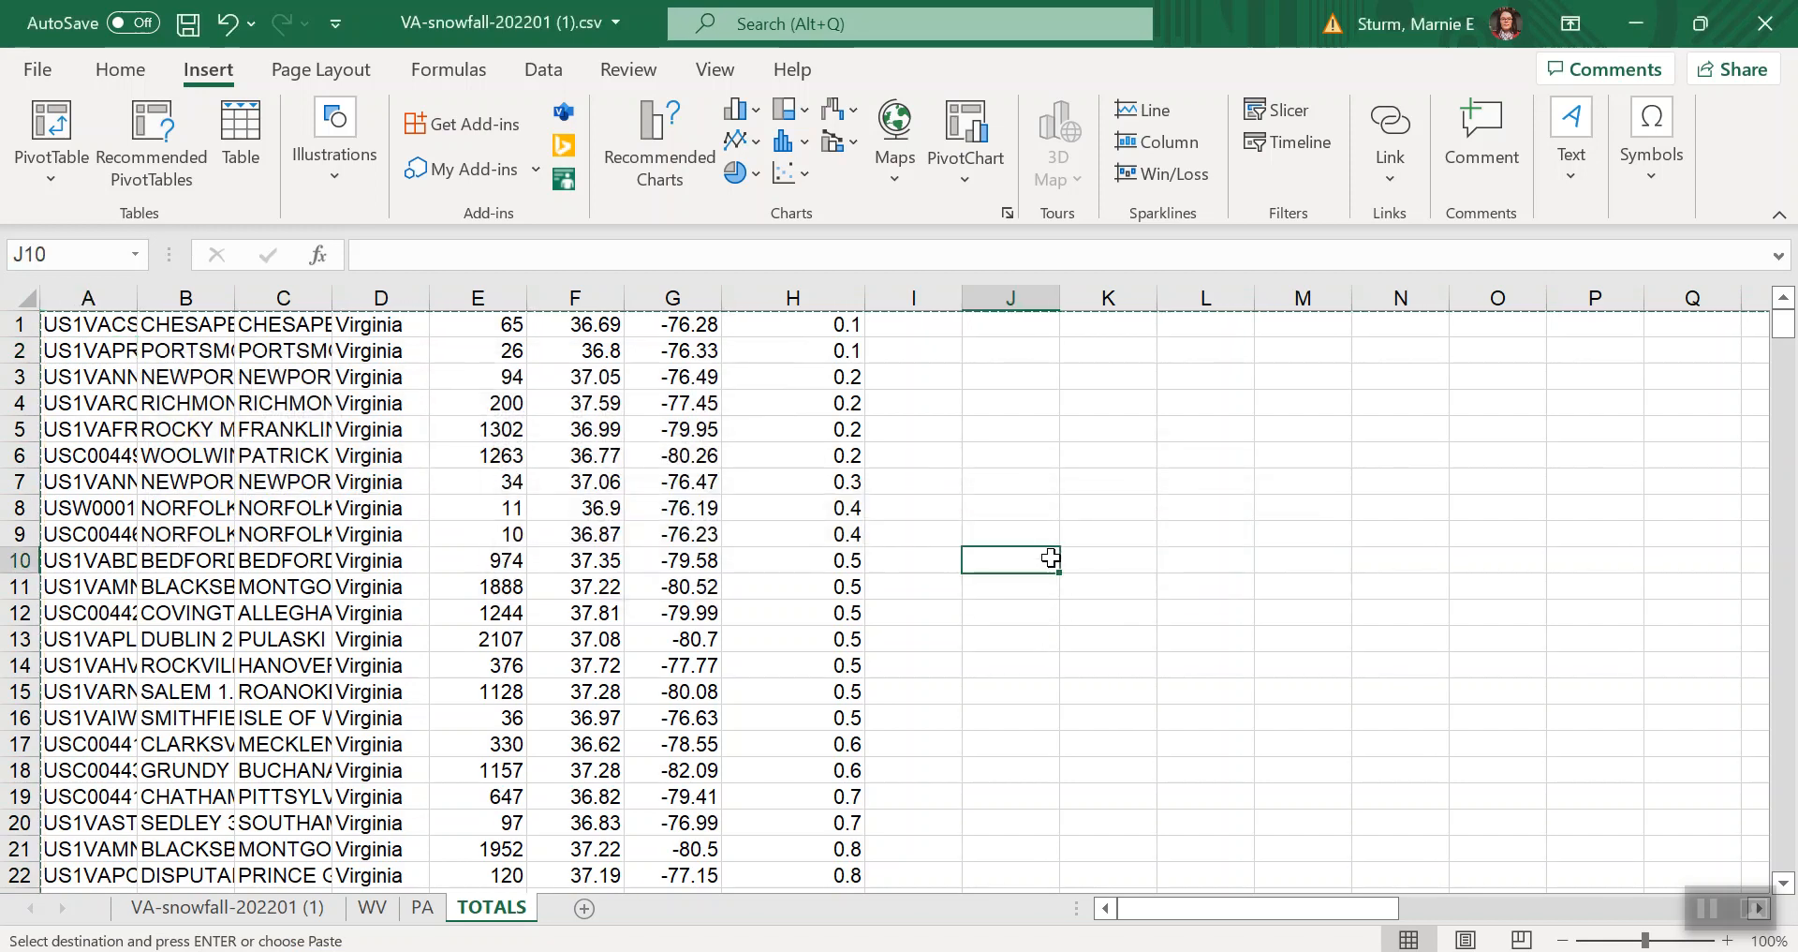
Select the column header row, row 247, at the end of the Virginia data in TOTALS.
{"action": "scroll", "coordinate": [1051, 552], "scroll_direction": "down", "scroll_amount": 20}
{"action": "scroll", "coordinate": [1051, 541], "scroll_direction": "down", "scroll_amount": 20}
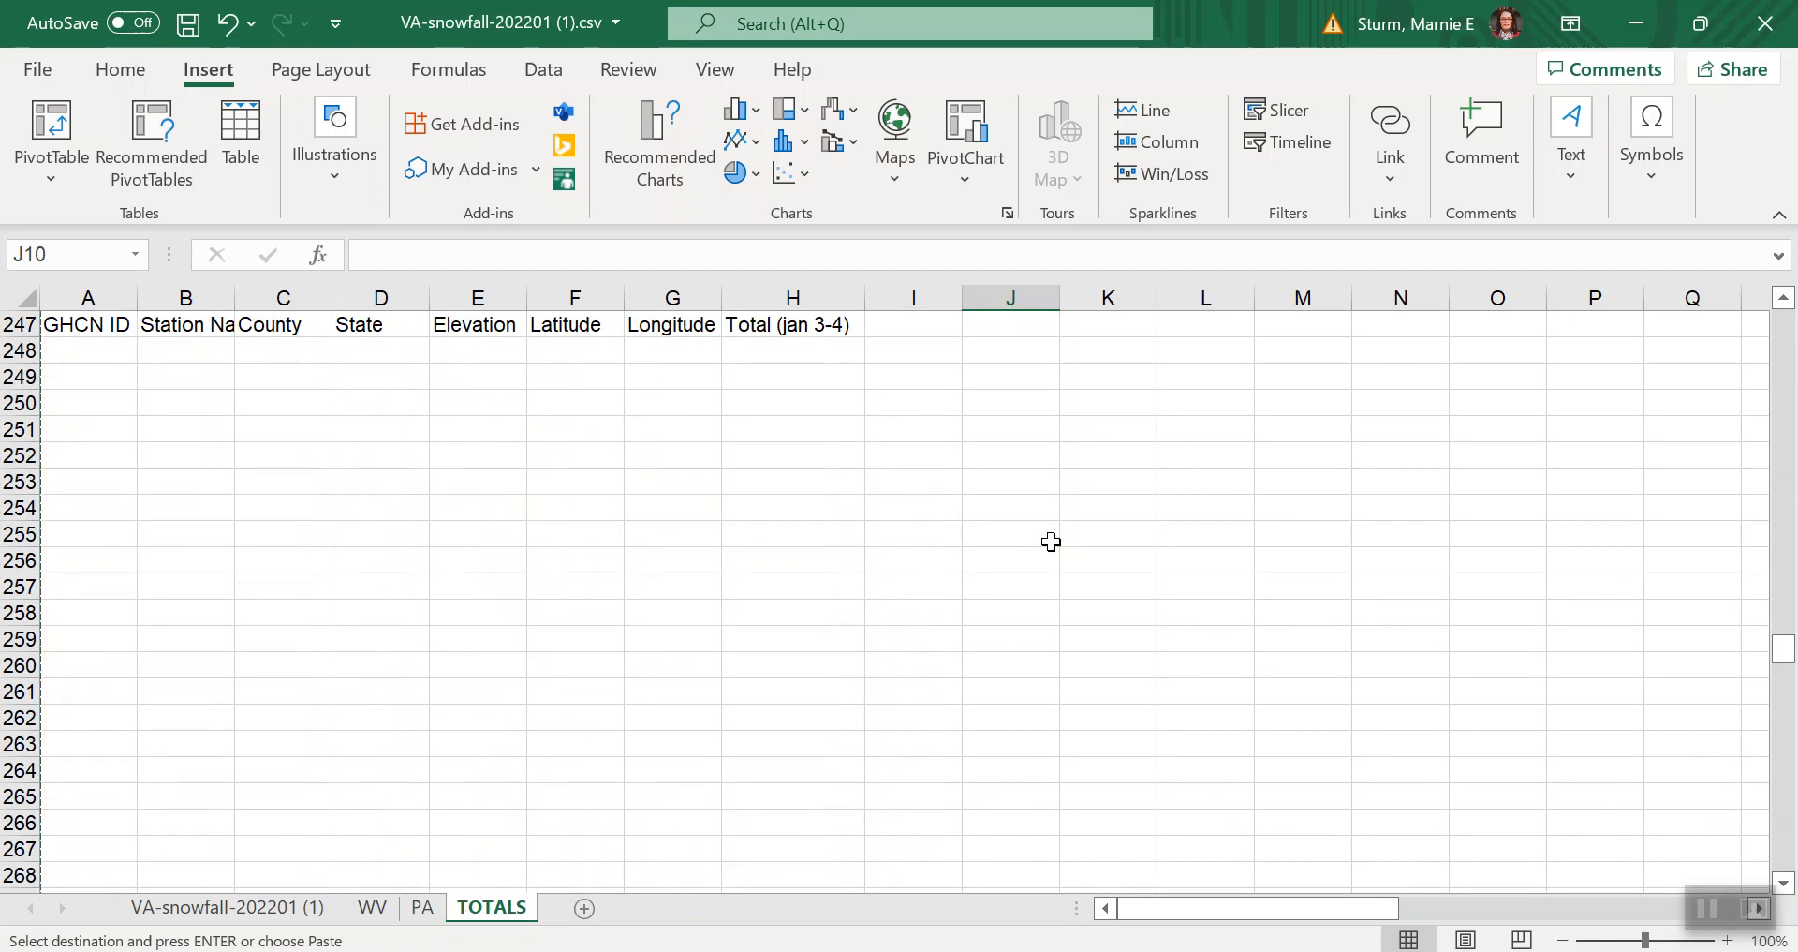
{"action": "scroll", "coordinate": [1051, 541], "scroll_direction": "up", "scroll_amount": 5}
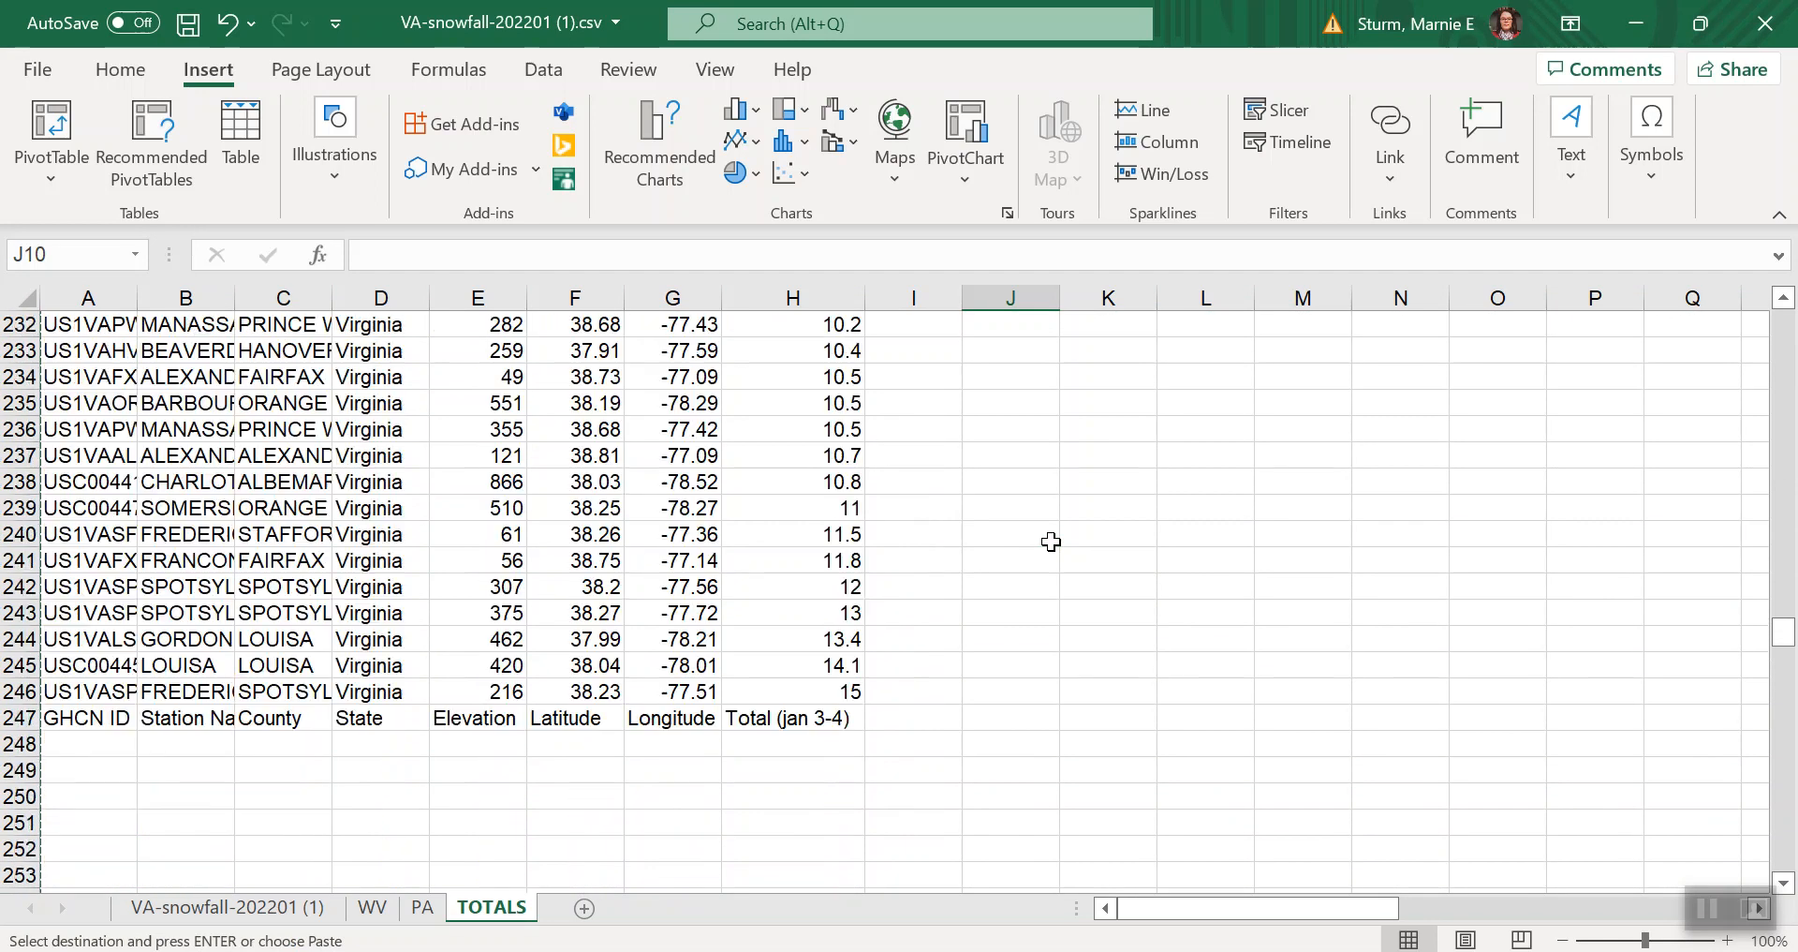
{"action": "left_click", "coordinate": [22, 720]}
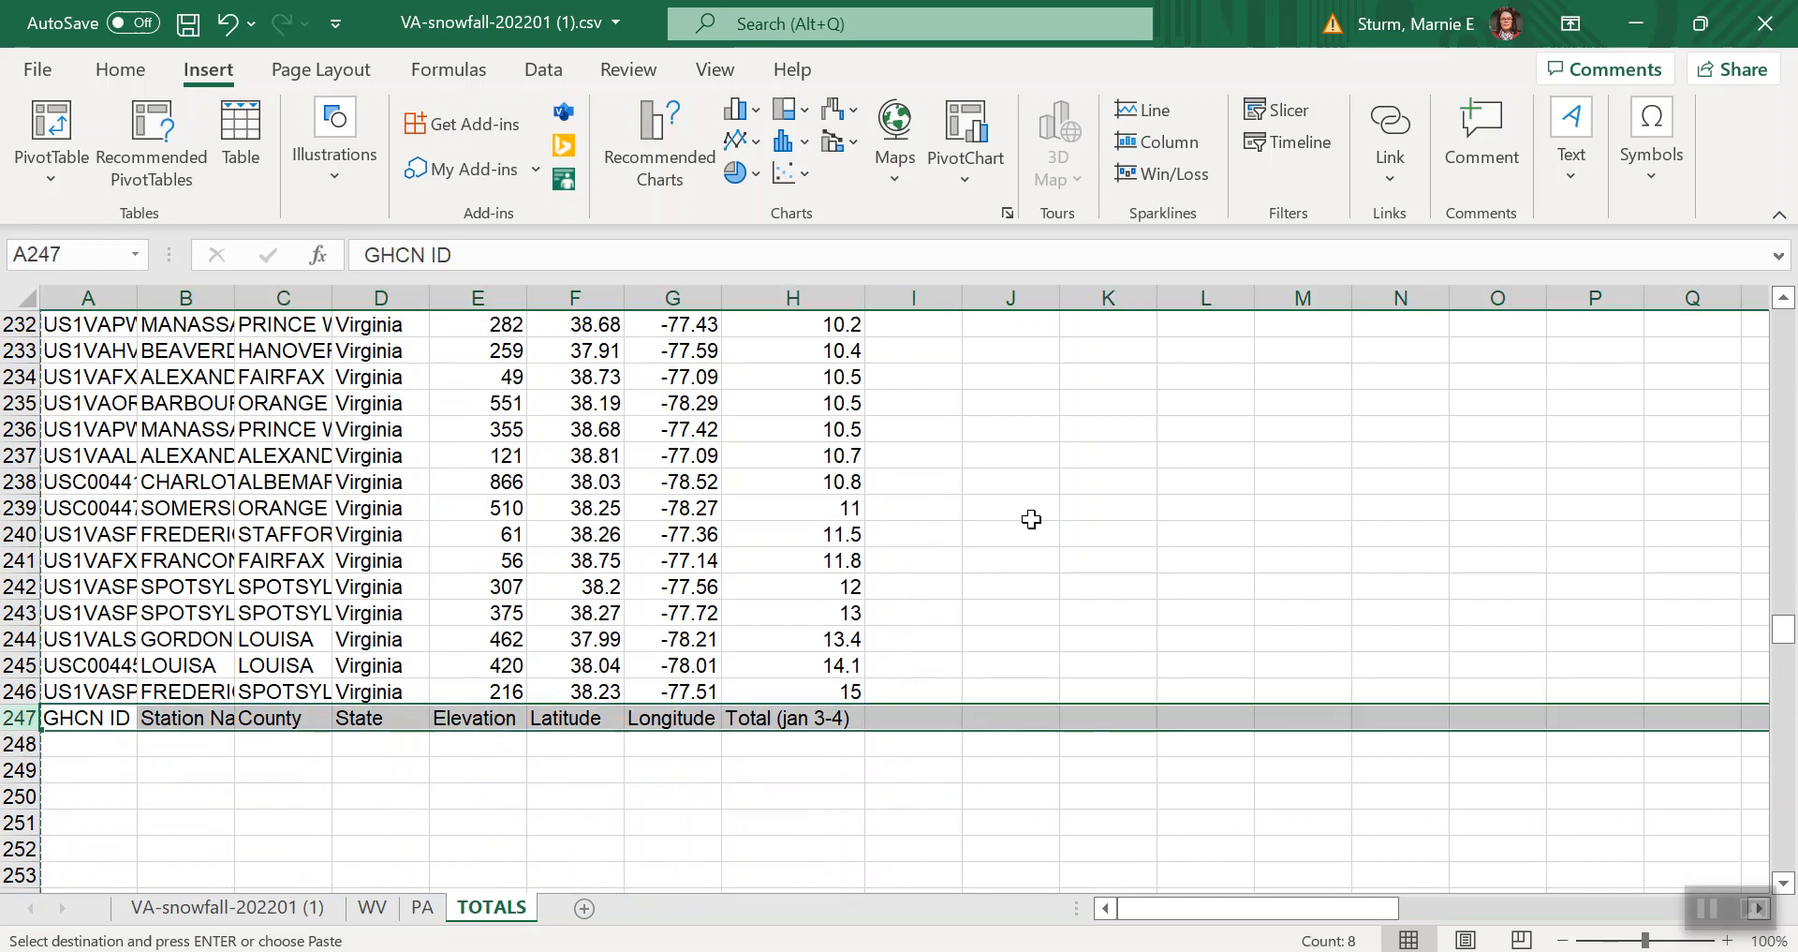
{"action": "scroll", "coordinate": [1031, 518], "scroll_direction": "up", "scroll_amount": 20}
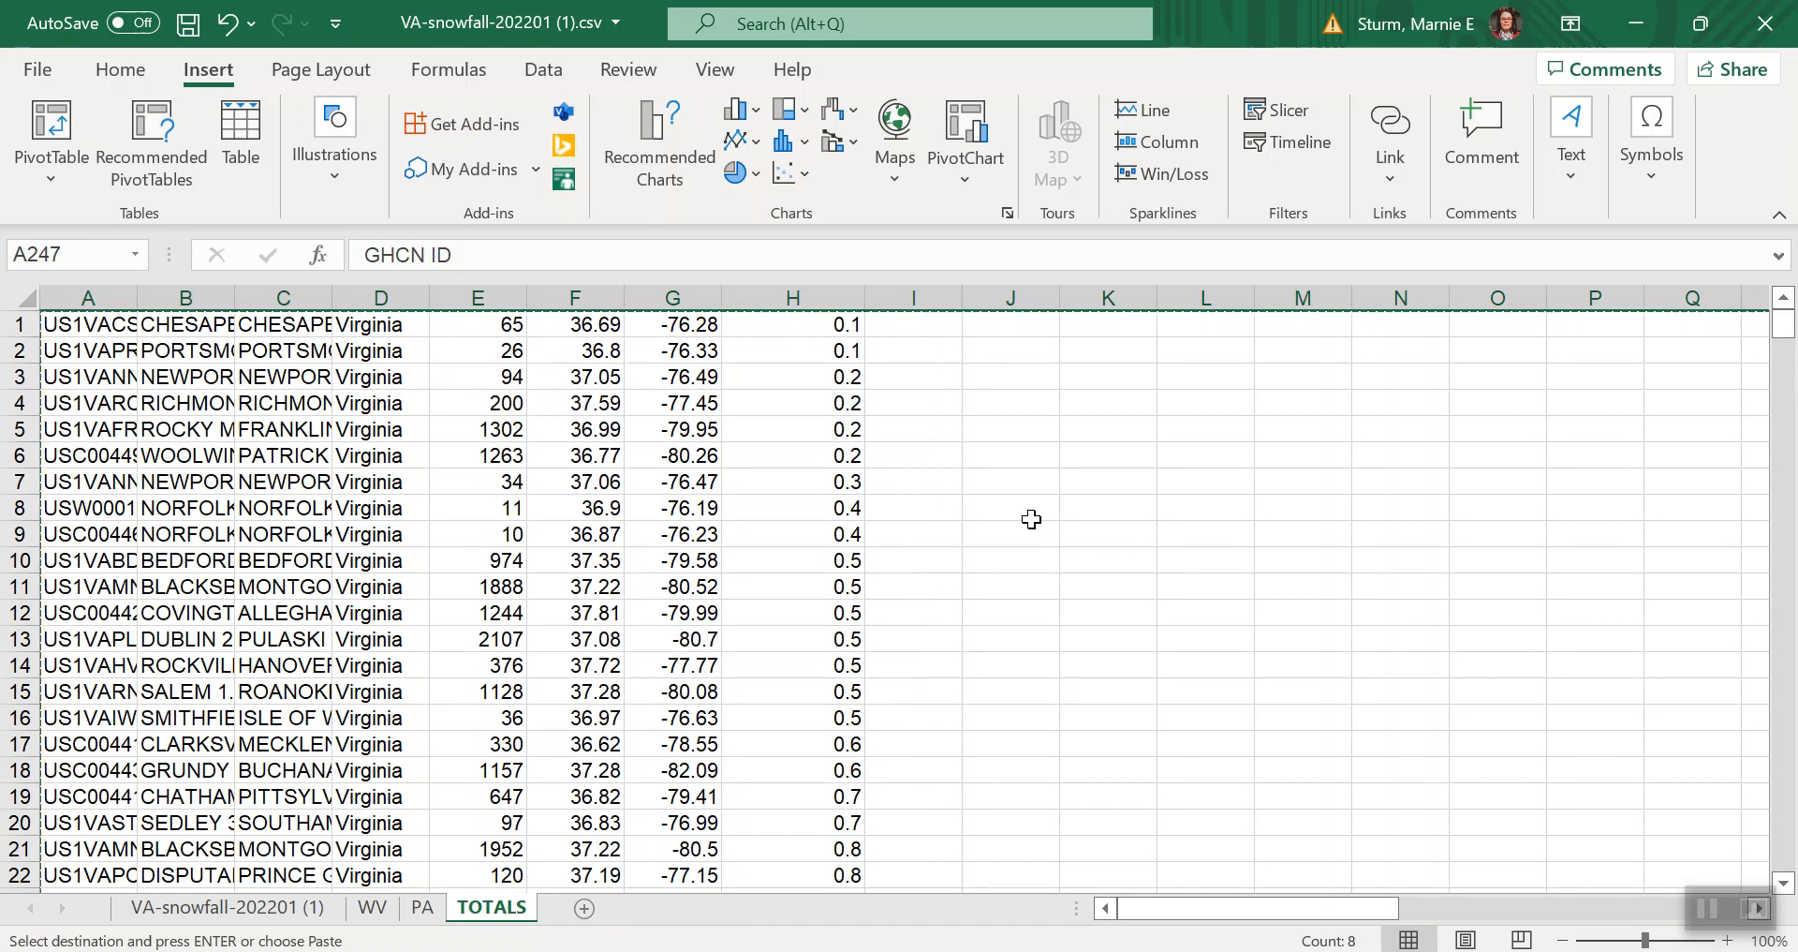
{"action": "left_click", "coordinate": [33, 69]}
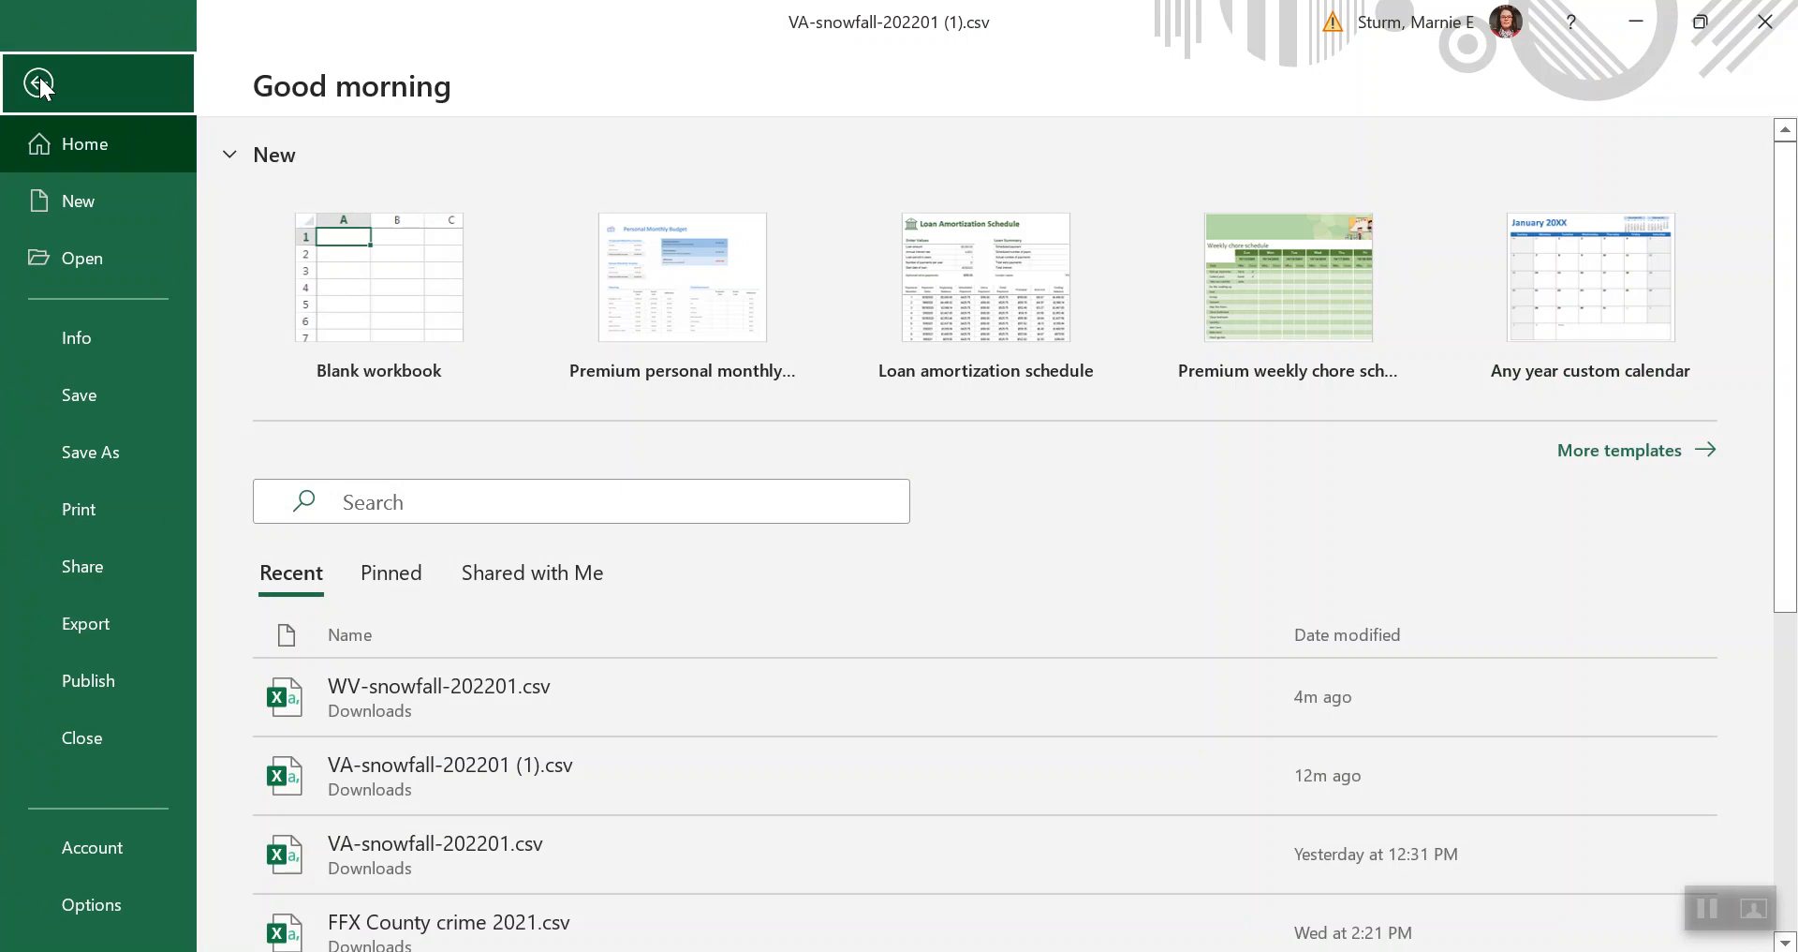
{"action": "left_click", "coordinate": [37, 80]}
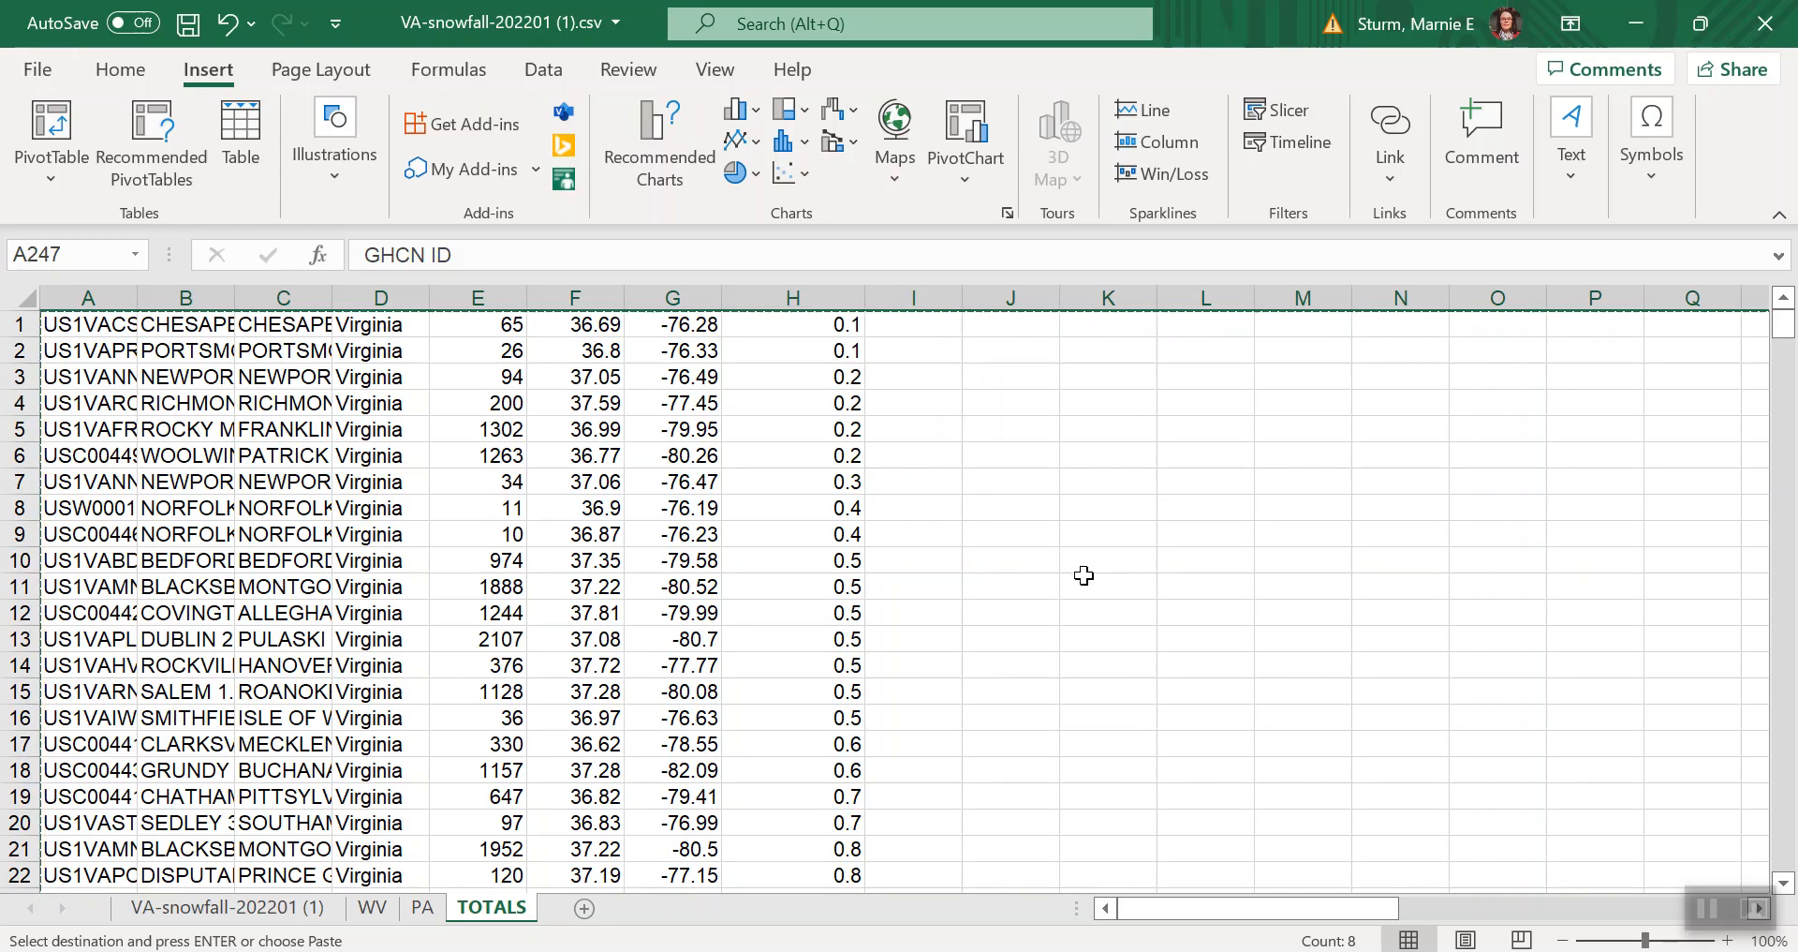